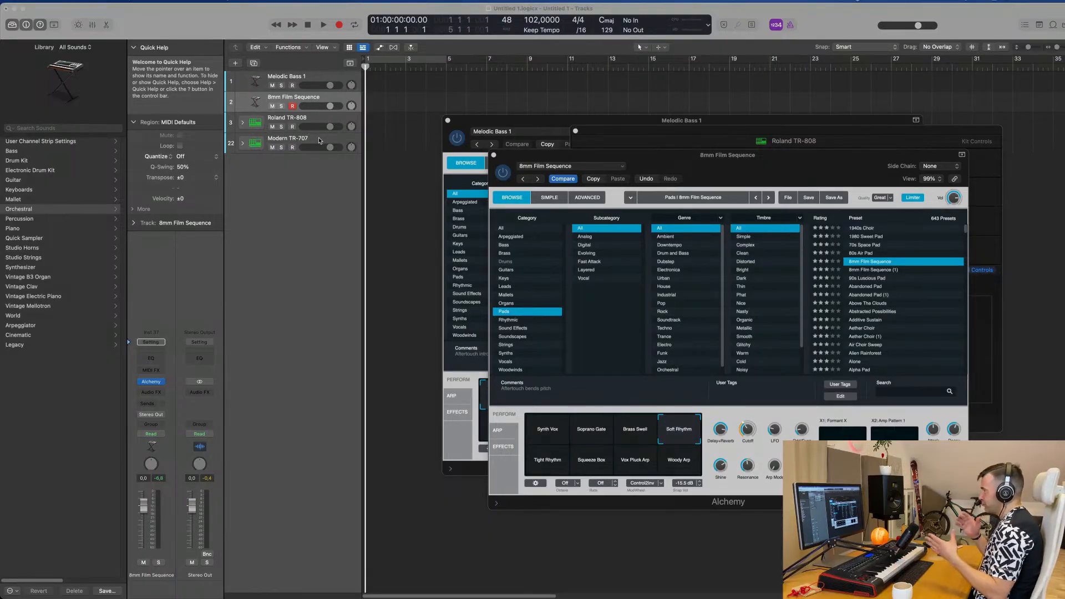
Step: Select the Melodic Bass 1 track and bring its Alchemy window to the front, clear of the track list
left_click(314, 79)
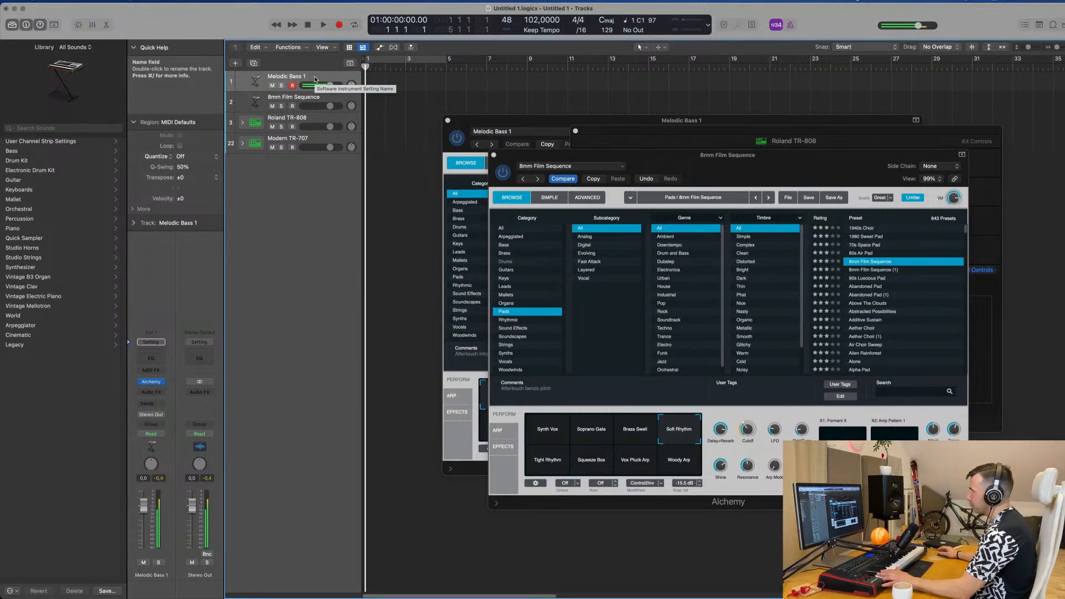
left_click_drag(535, 129, 455, 125)
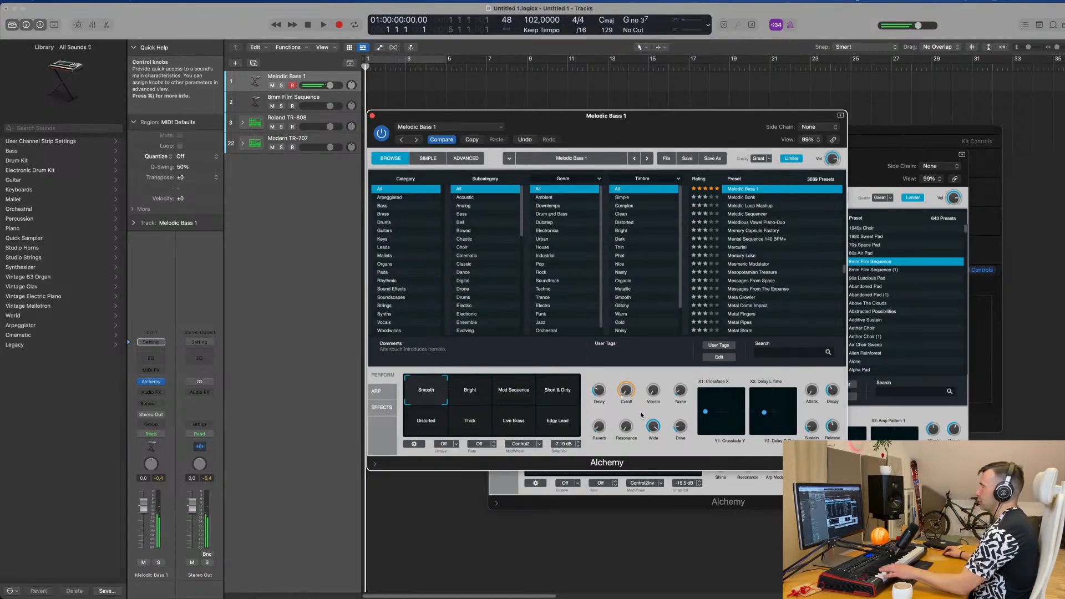
left_click_drag(538, 124, 589, 124)
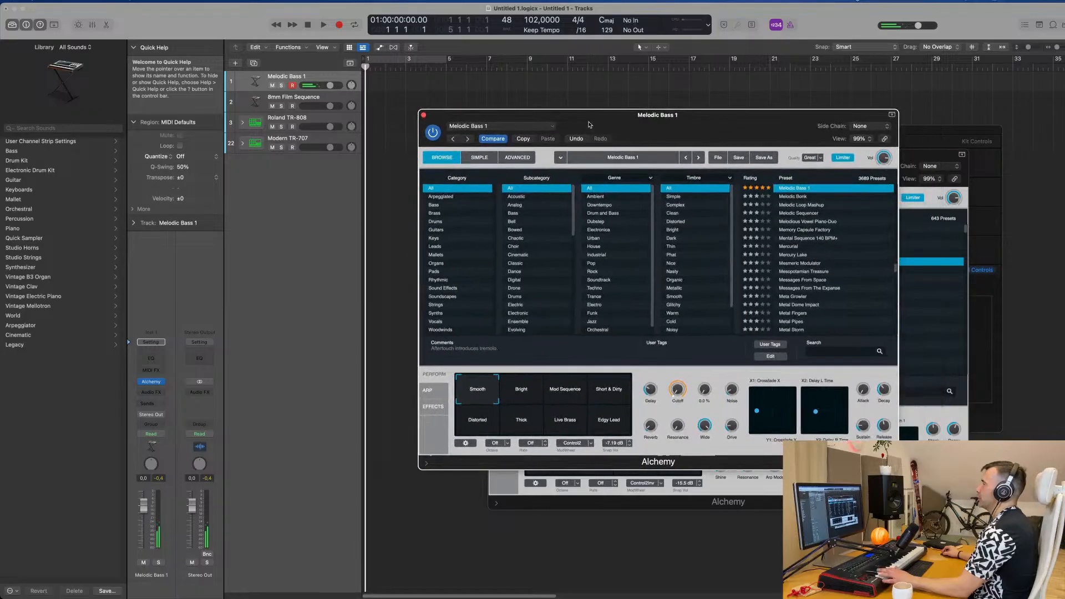
Step: Expand the Roland TR-808 track stack and record a one-bar kick pattern from bar 1 within a four-bar cycle
left_click(295, 118)
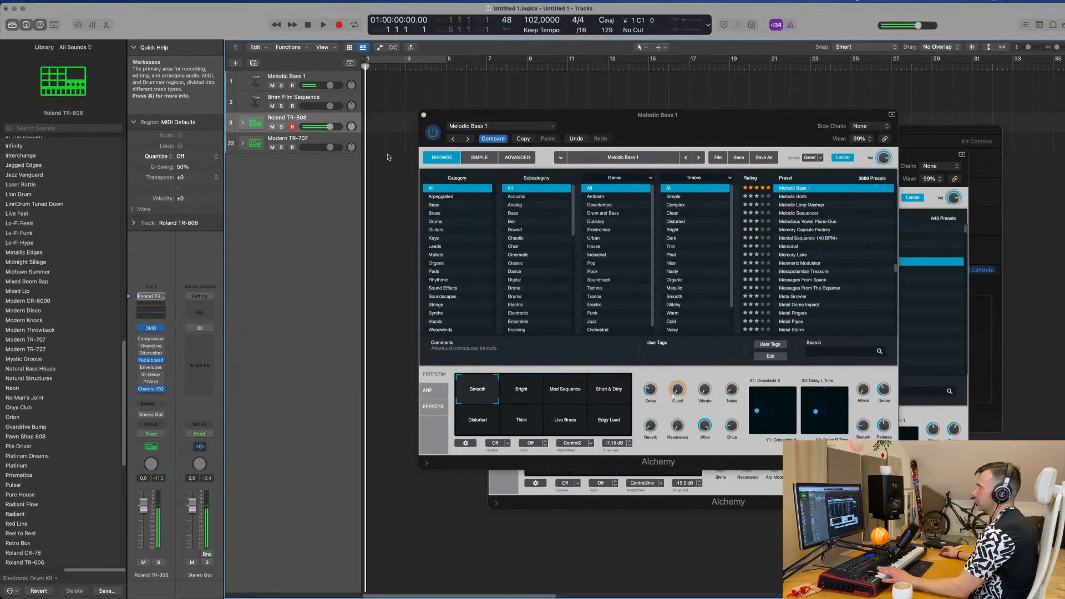
left_click(243, 122)
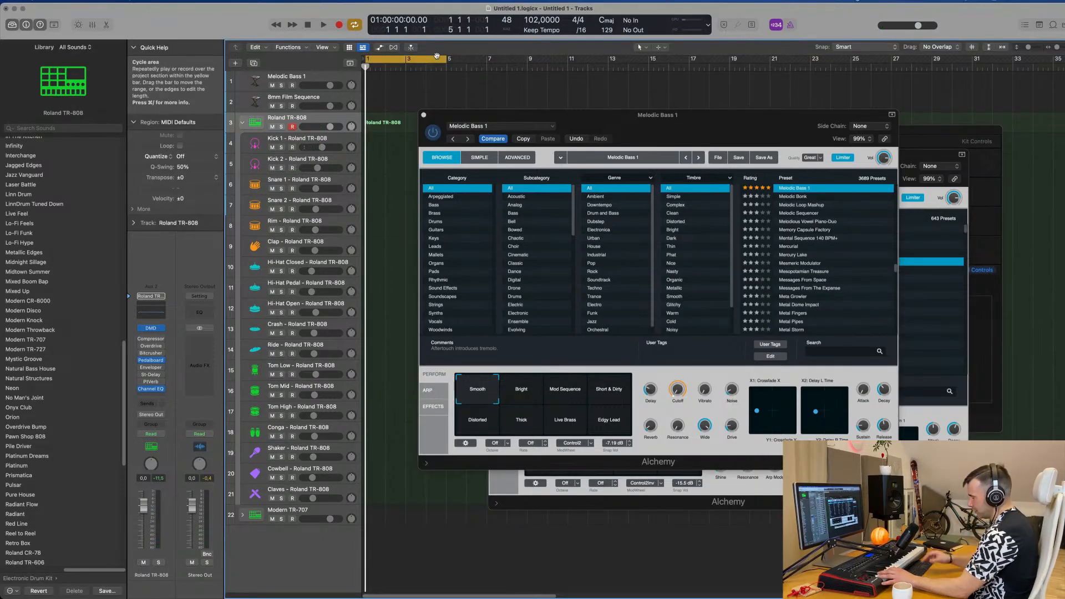
key("r")
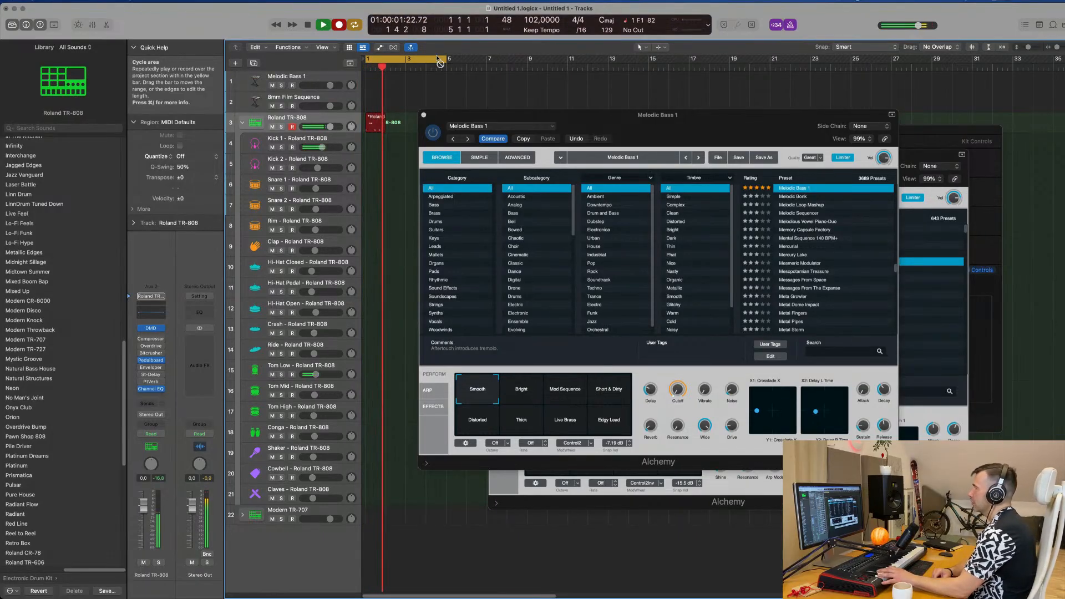
key("space")
Step: Move the recorded TR-808 region to the Kick 1 track, copy it to Kick 2 at bar 1, and play it back
left_click(375, 119)
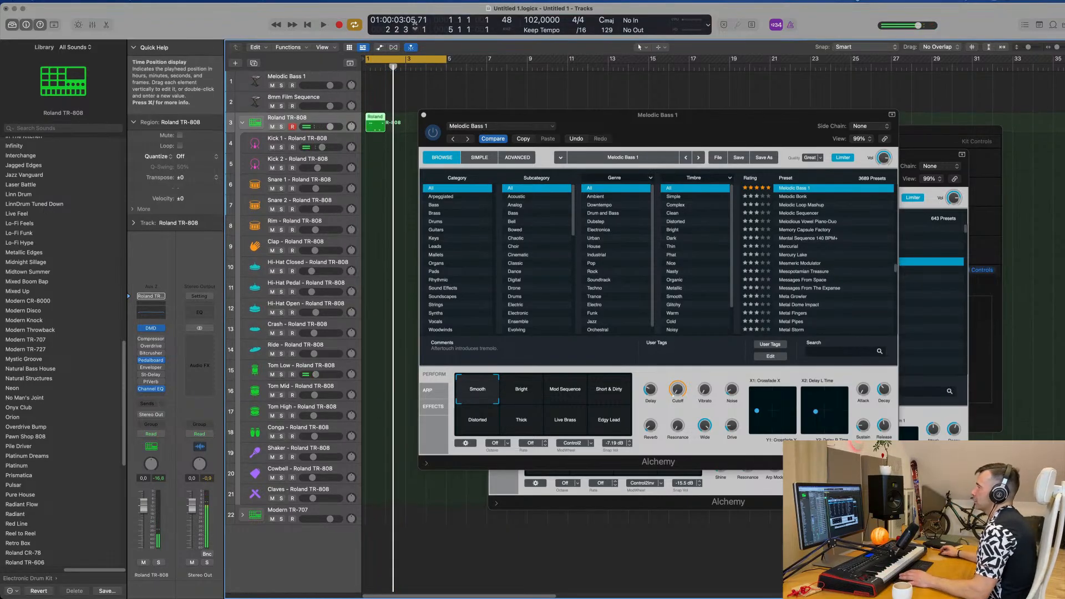
left_click_drag(375, 118, 377, 139)
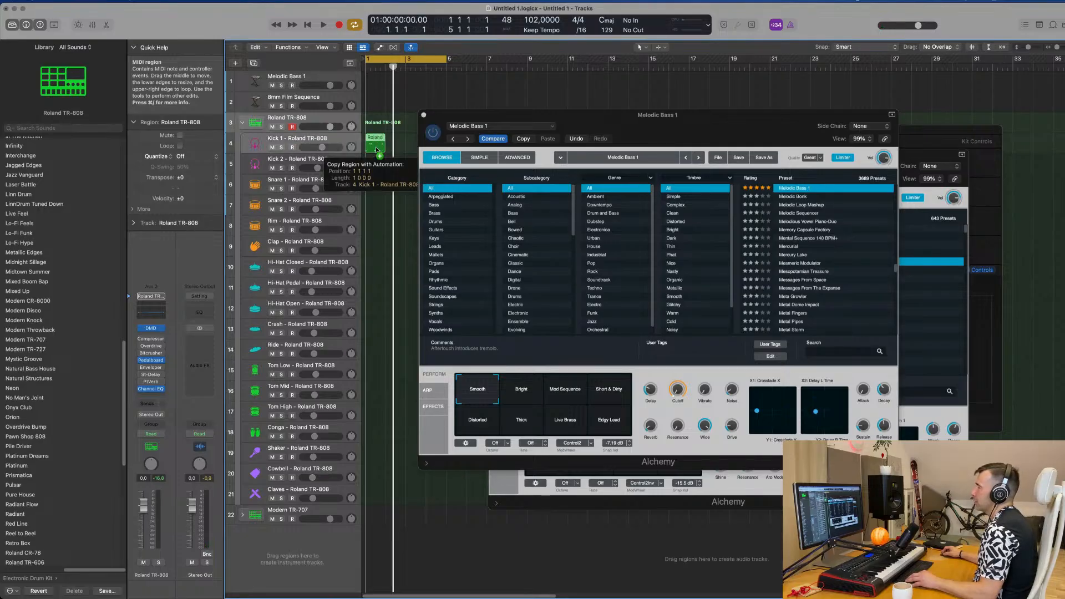
left_click_drag(376, 156, 377, 165)
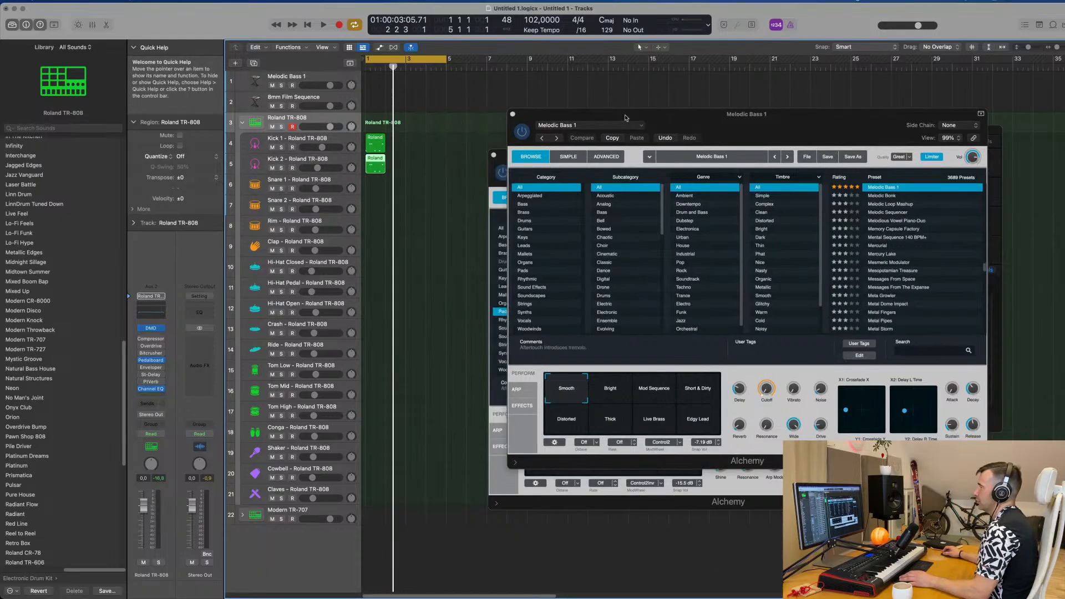
left_click(412, 157)
key("space")
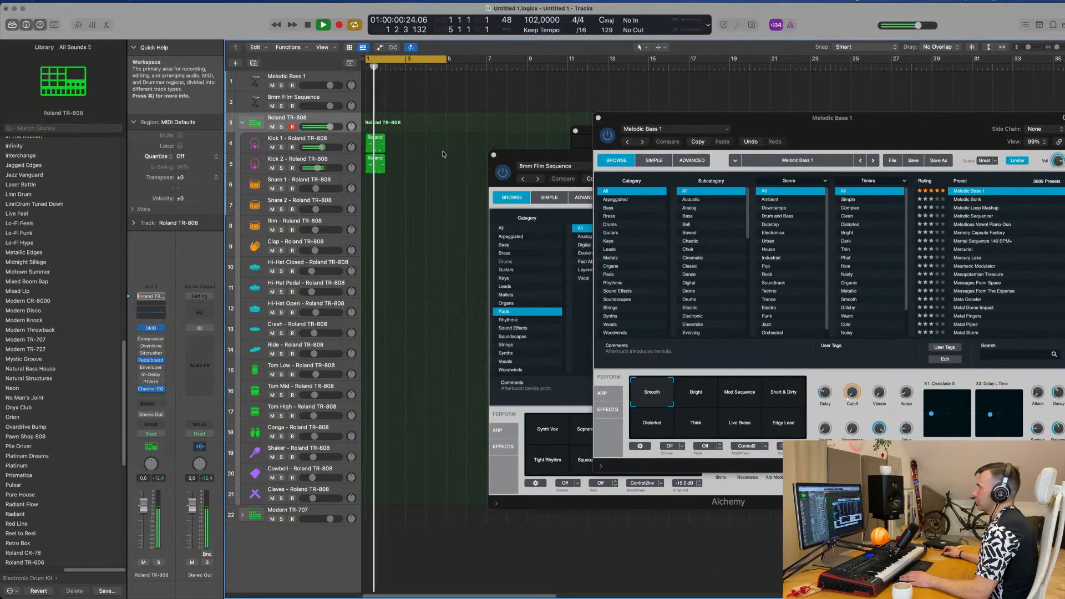
key("space")
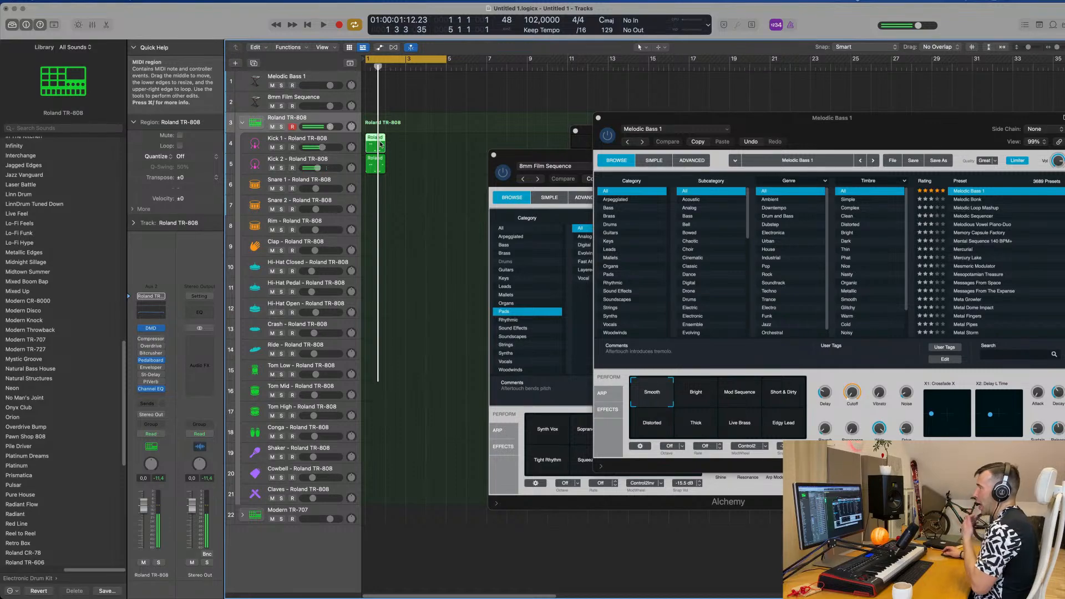
Step: Quantize the notes of the Kick 1 region and align its first C1 note with the start of bar 1
double_click(381, 144)
scroll(385, 487, "down", 4)
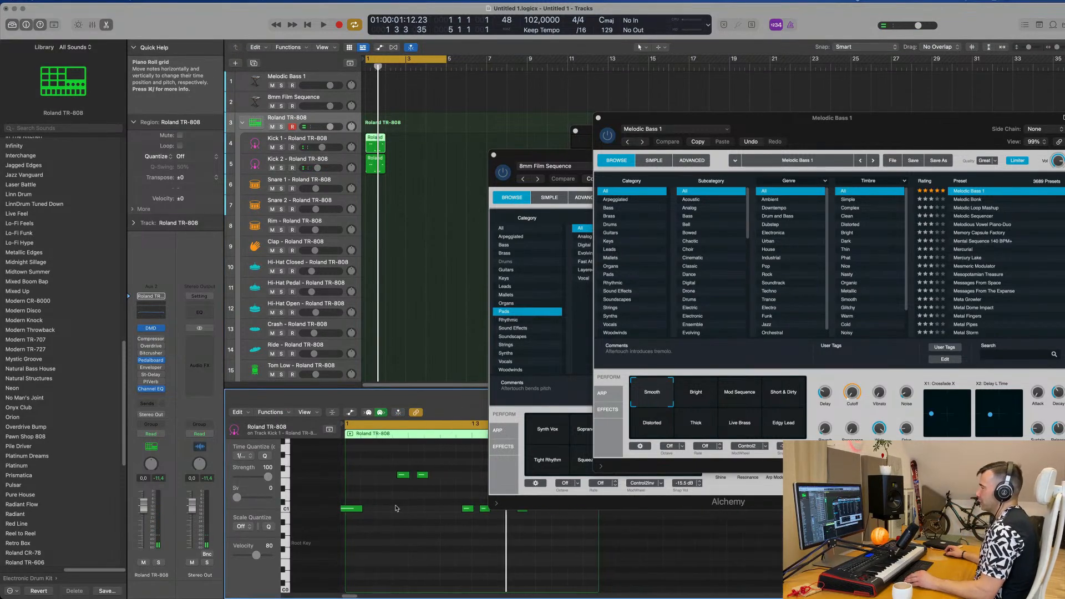
scroll(396, 509, "down", 2)
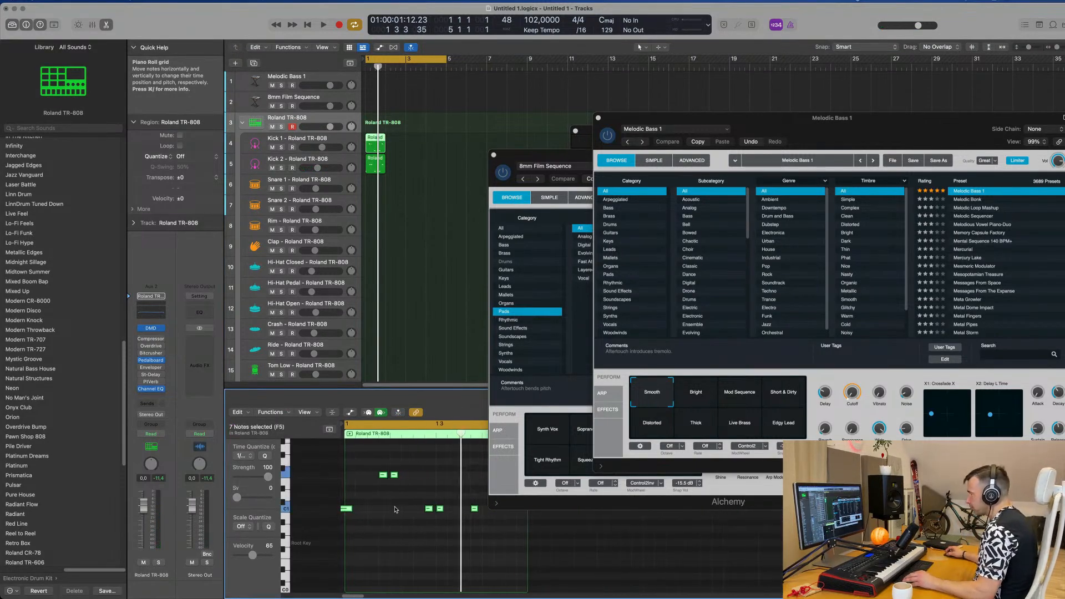
left_click_drag(346, 509, 352, 510)
scroll(381, 545, "up", 3)
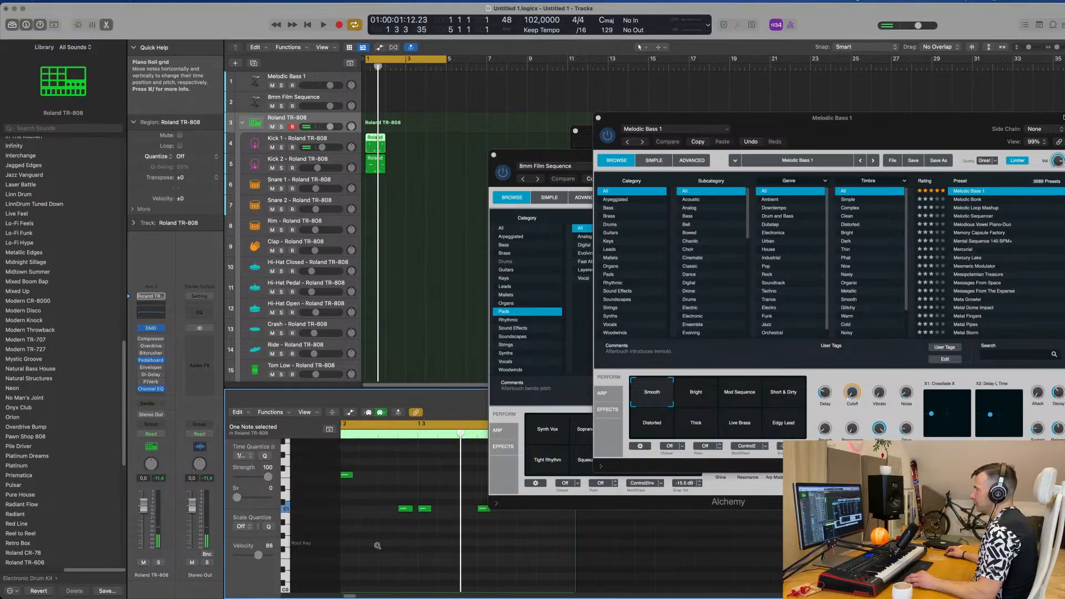
scroll(381, 546, "left", 1)
left_click_drag(361, 510, 372, 511)
key("space")
scroll(393, 533, "down", 3)
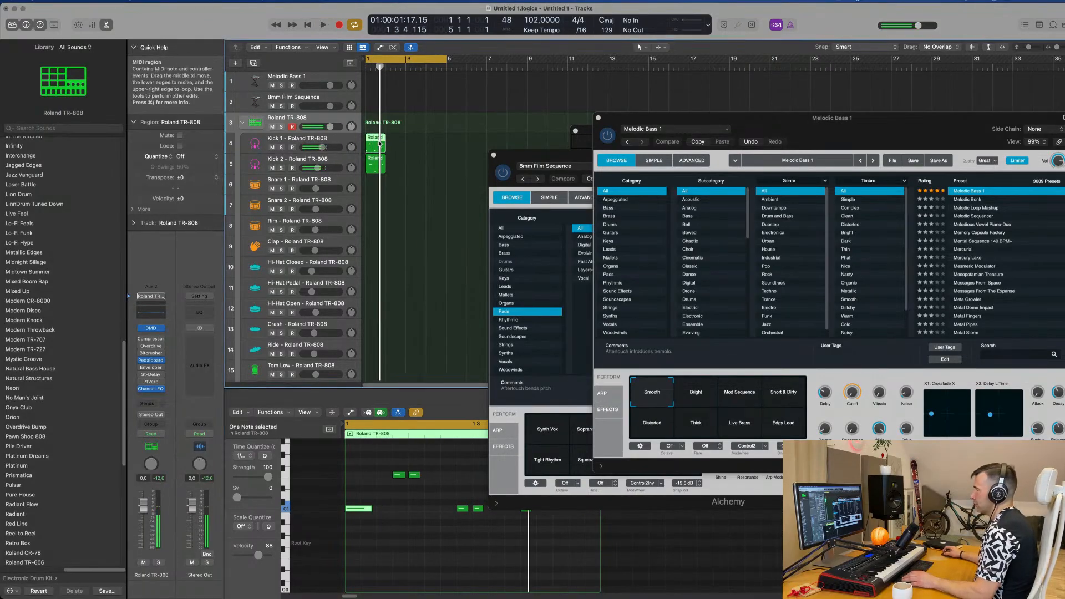
Step: Solo the Kick 1 track and delete the three notes above the C1 row from its region
left_click(282, 147)
key("space")
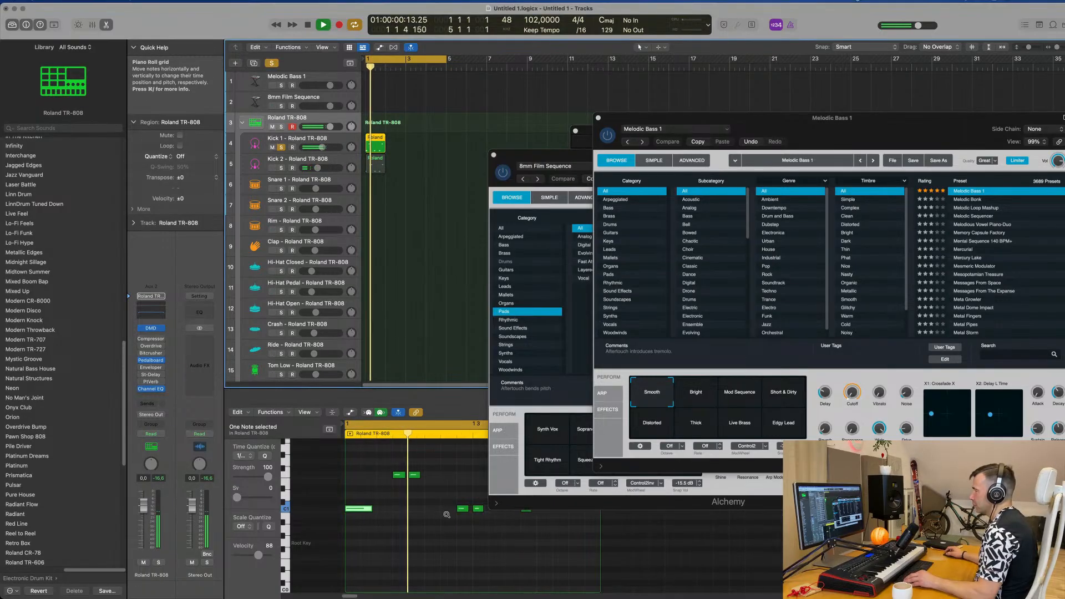
scroll(410, 476, "down", 2)
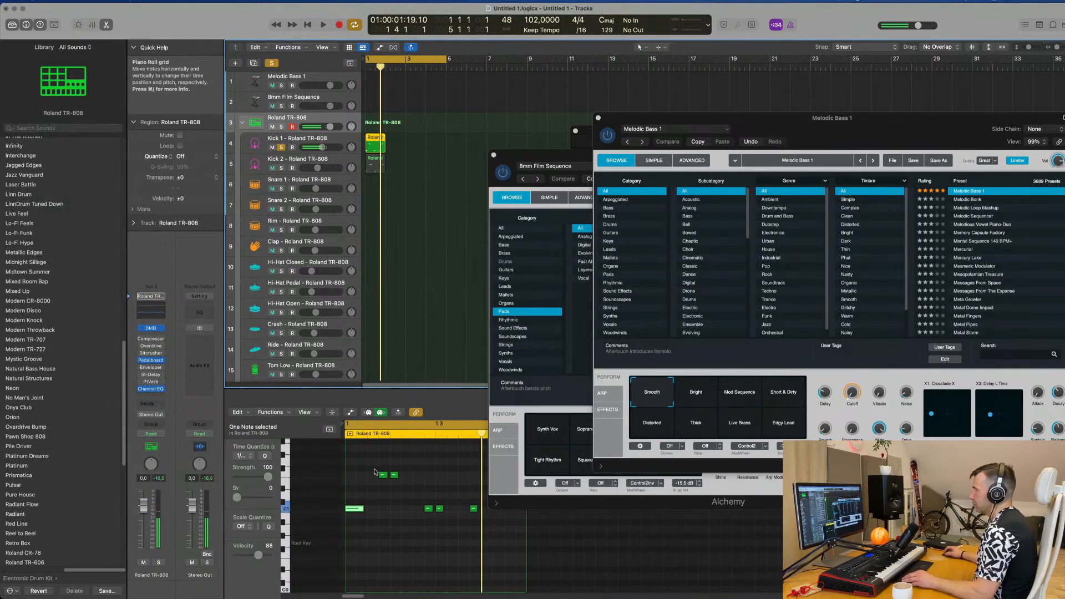
scroll(374, 472, "down", 2)
left_click_drag(364, 466, 466, 484)
key("Delete")
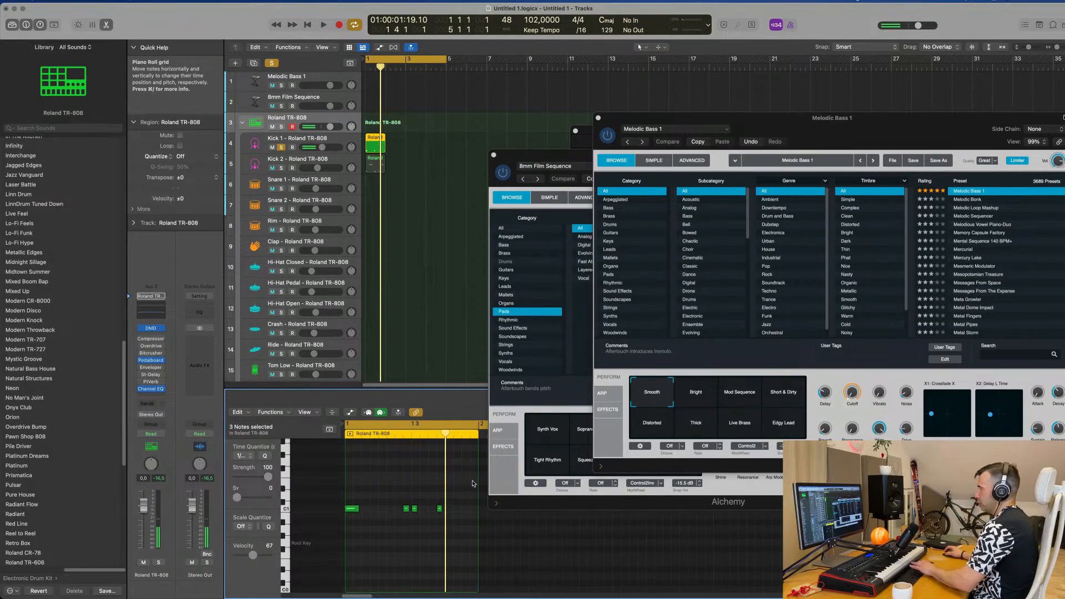
key("space")
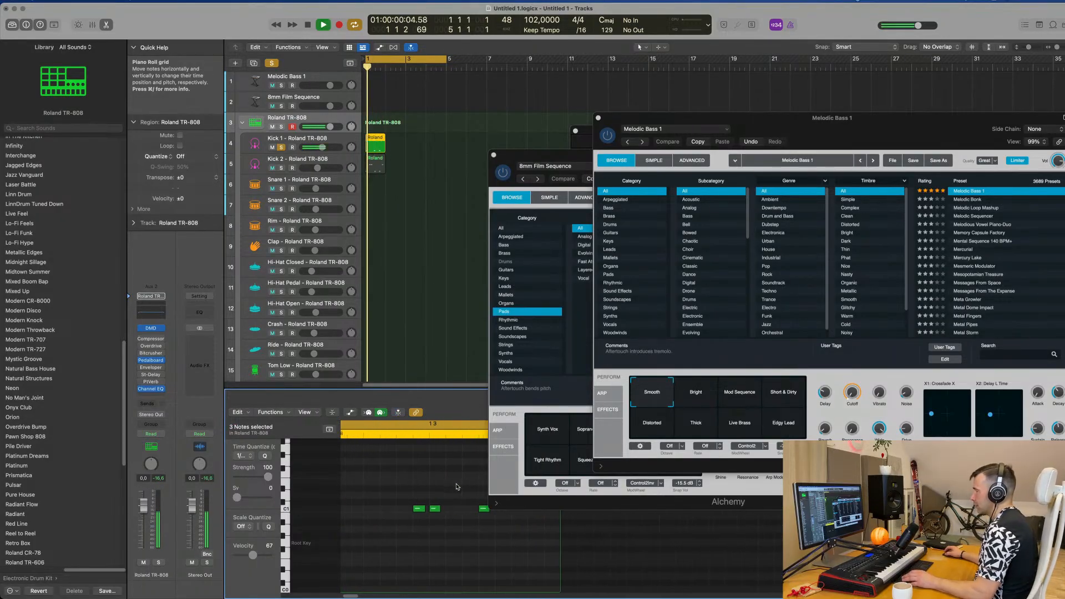
key("space")
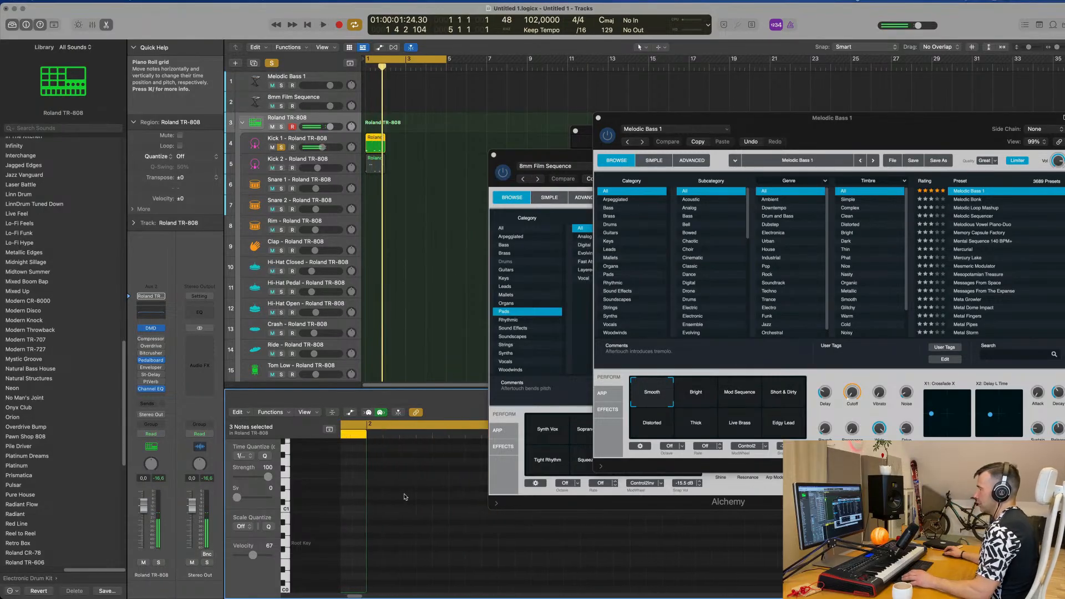
Step: Move the last C1 note in the Kick 1 region one sixteenth note later and play the loop from the start
scroll(371, 500, "left", 1)
scroll(389, 499, "left", 2)
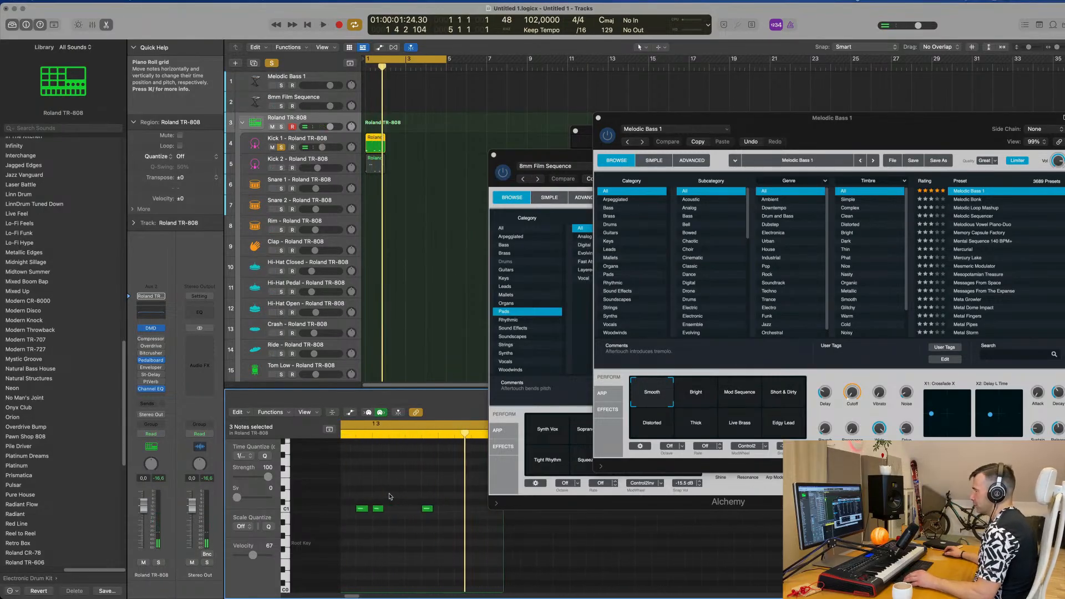
left_click(438, 509)
left_click_drag(436, 511, 453, 511)
key("space")
key("super+Left")
key("super+Left")
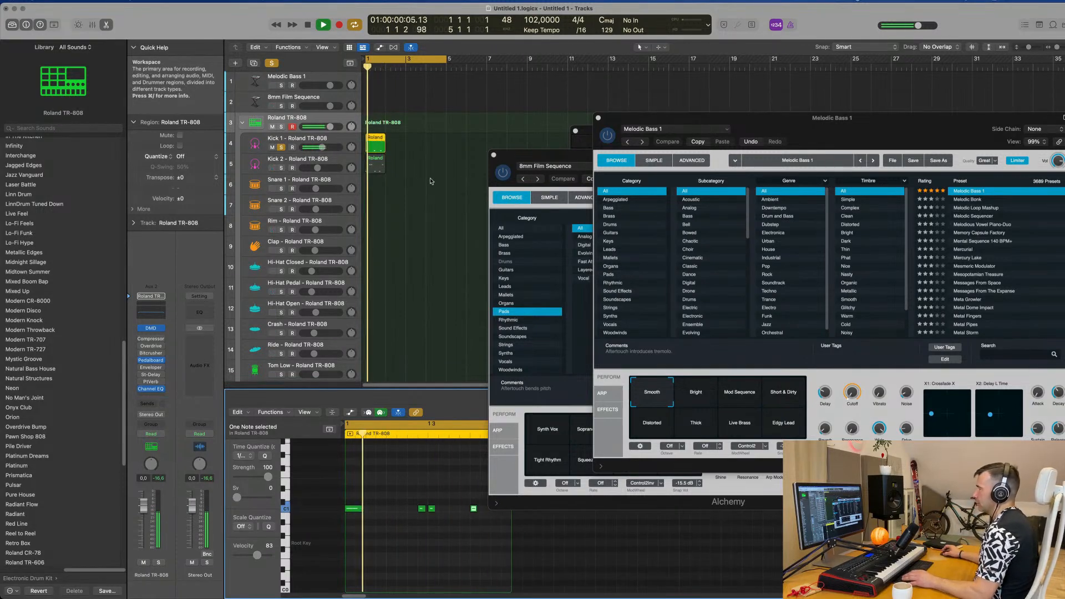
Step: Repeat the one-bar Kick 1 region until it fills bars 1 through 4
left_click(376, 143)
key("super+r")
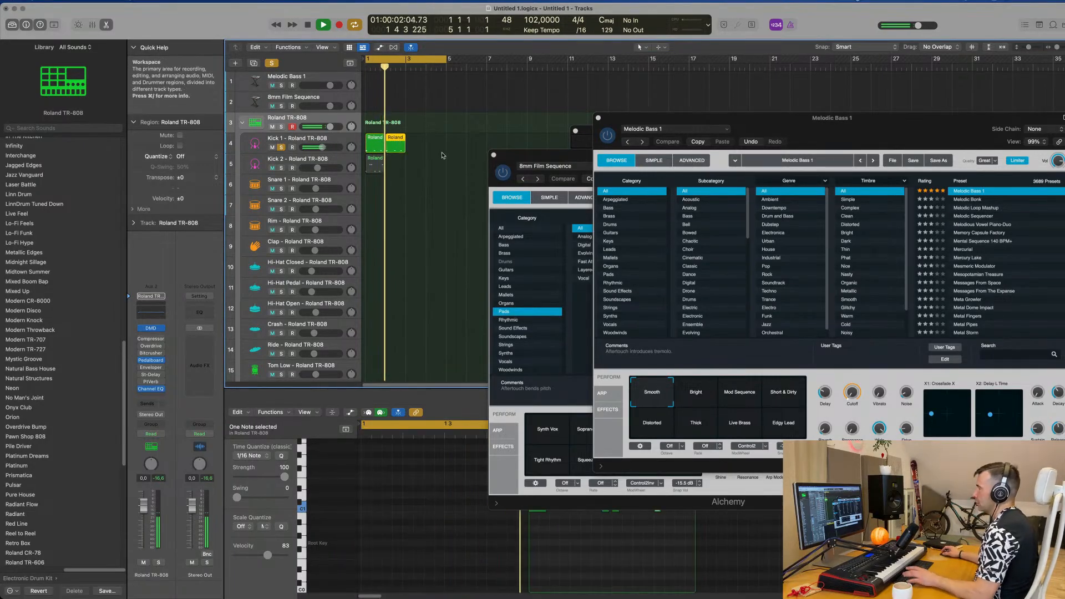
left_click_drag(426, 142, 368, 146)
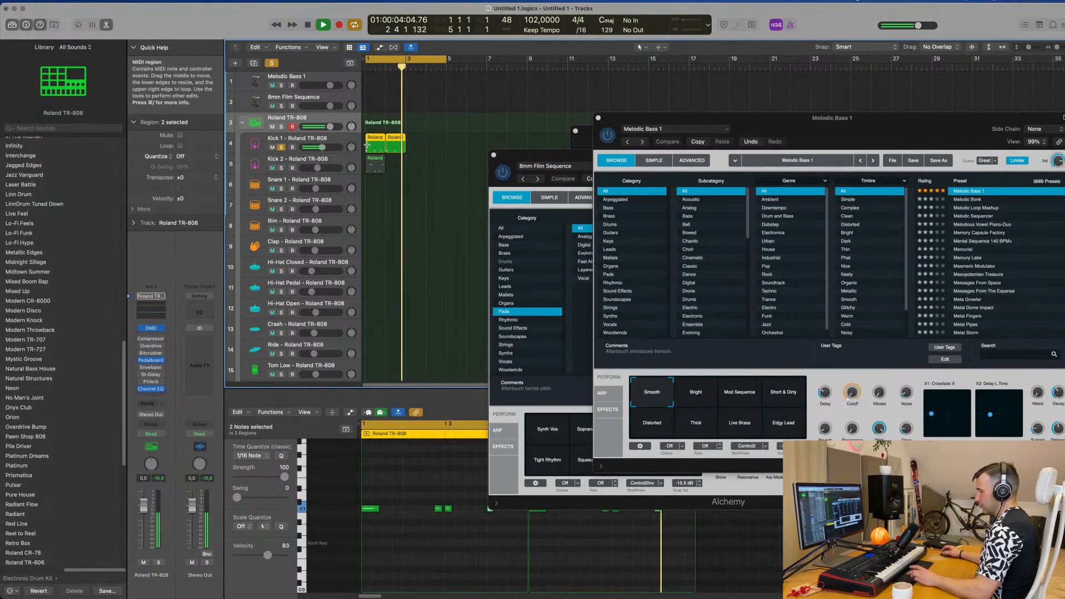
key("super+r")
key("Return")
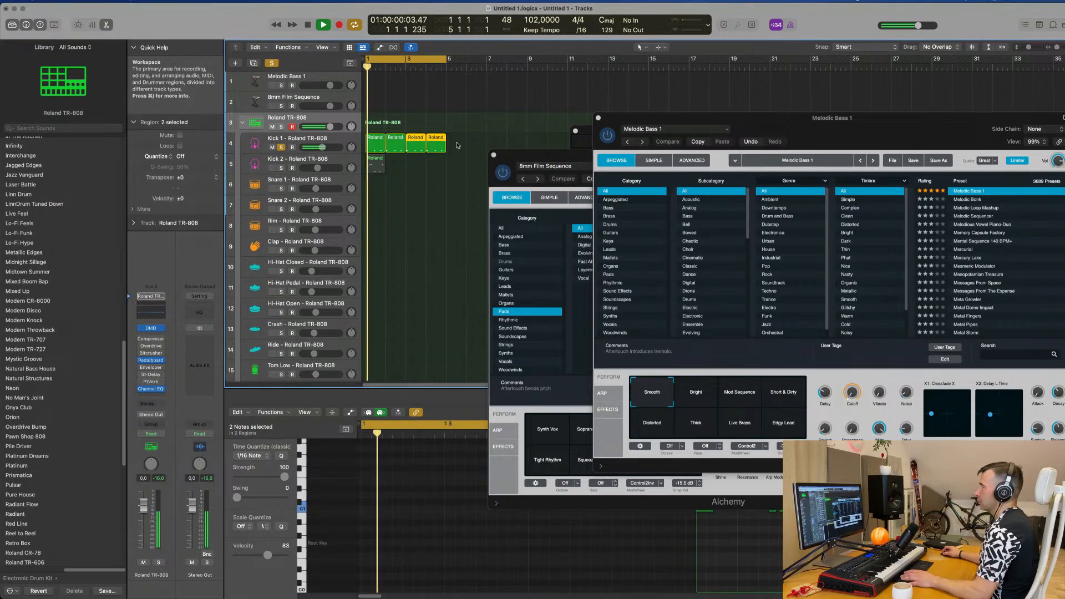
left_click_drag(456, 146, 372, 145)
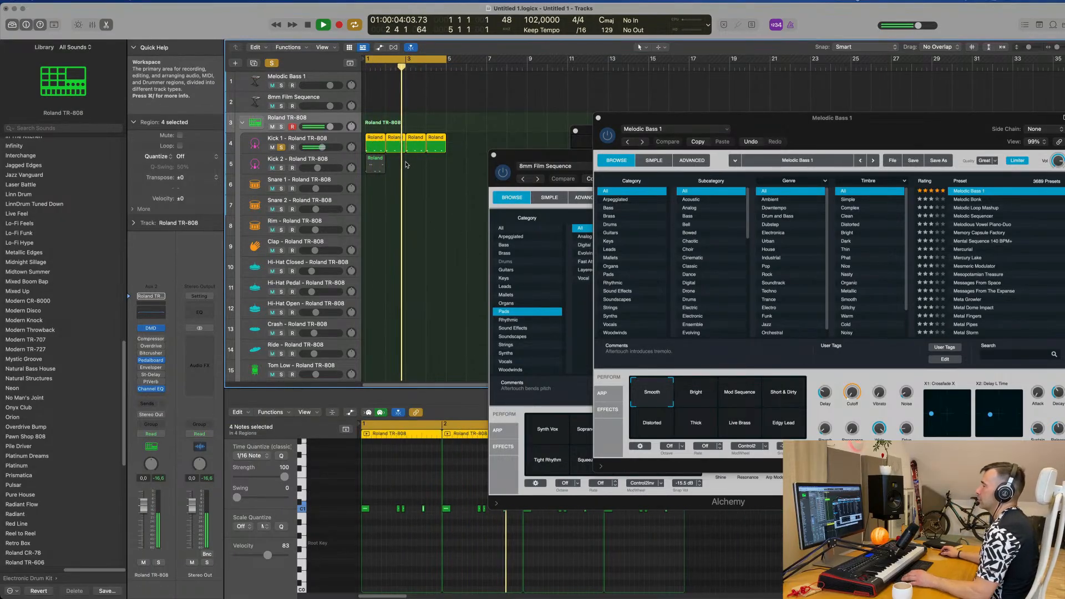
key("space")
Step: Delete all C1 notes from the Kick 2 region and quantize the three remaining notes to 1/16
left_click(377, 164)
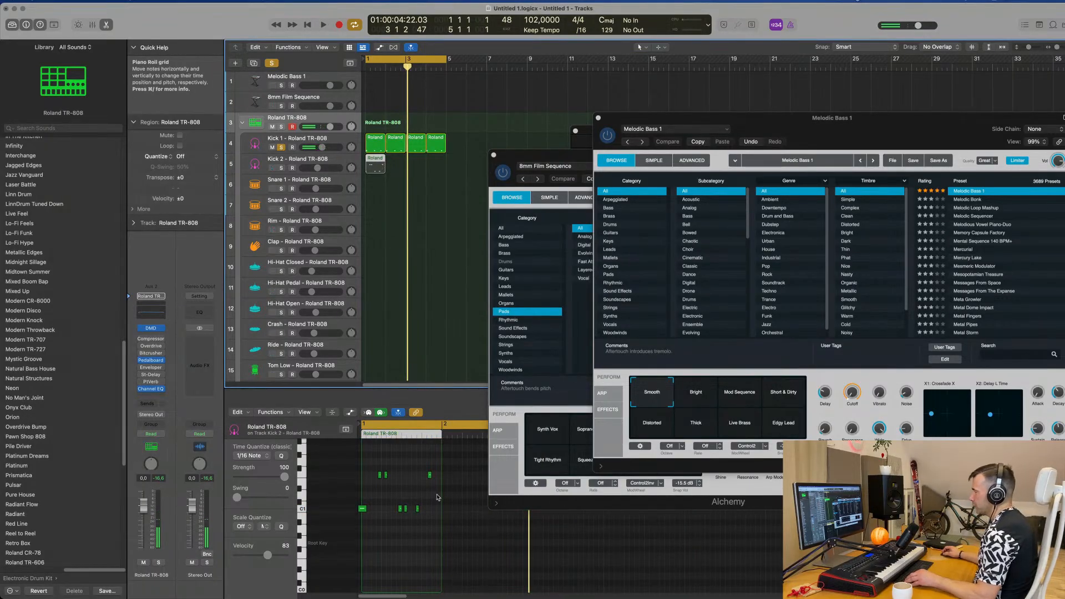
left_click(303, 508)
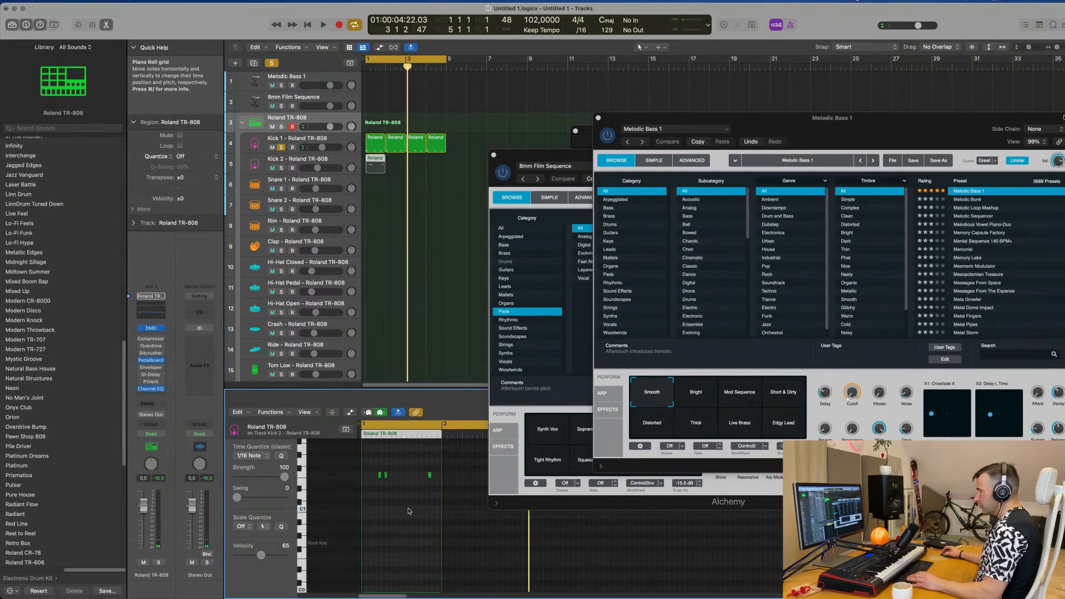
scroll(401, 505, "up", 6)
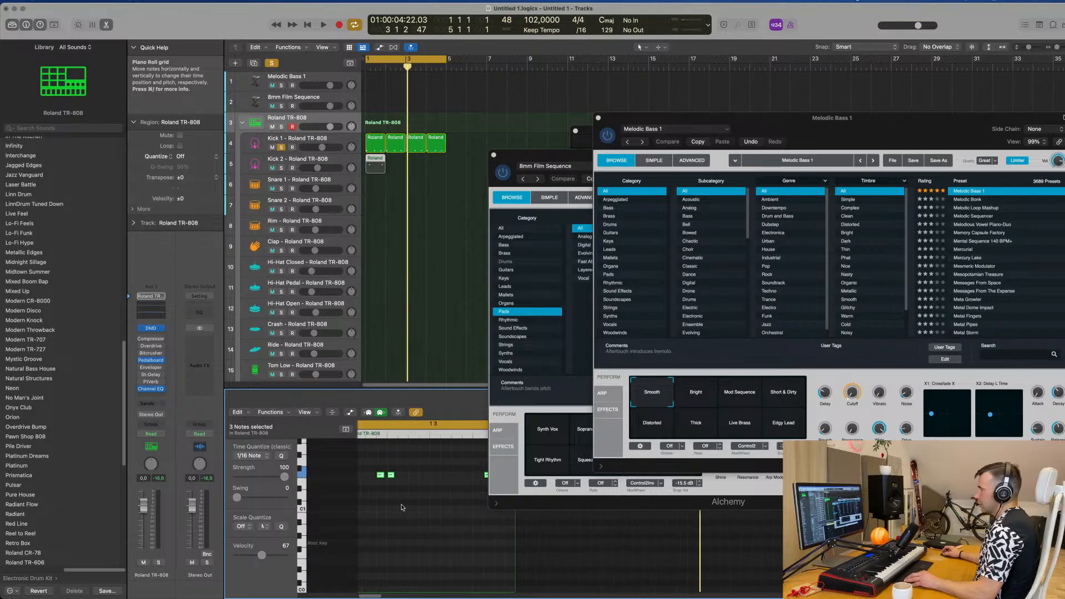
key("space")
scroll(407, 509, "down", 2)
key("space")
key("space")
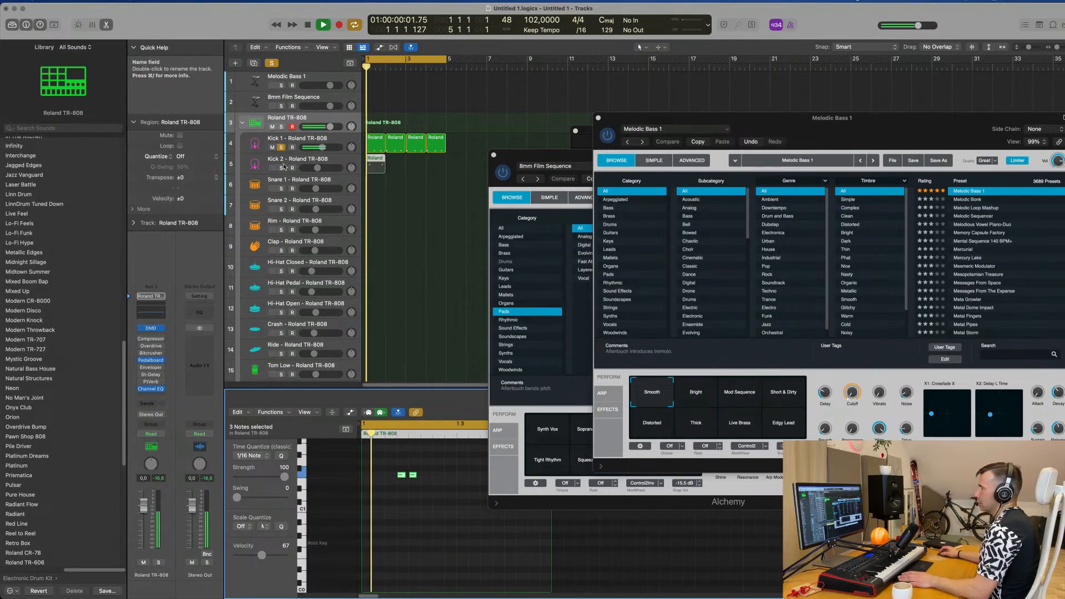
Step: Clear all track solos and play the Kick 1 and Kick 2 patterns together
key("space")
left_click(281, 168)
left_click(272, 63)
key("space")
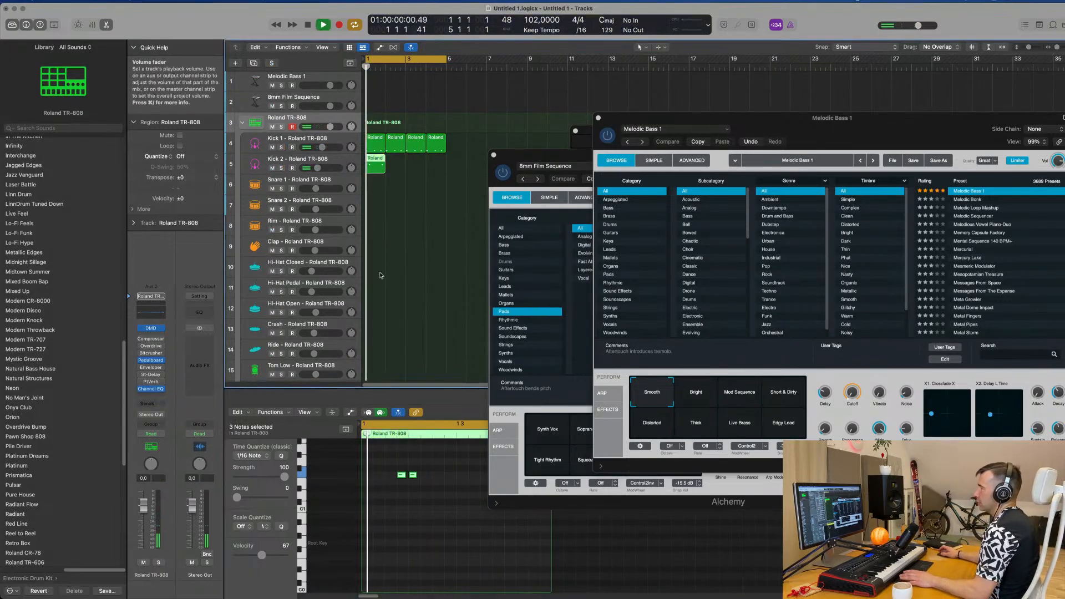
scroll(426, 499, "down", 5)
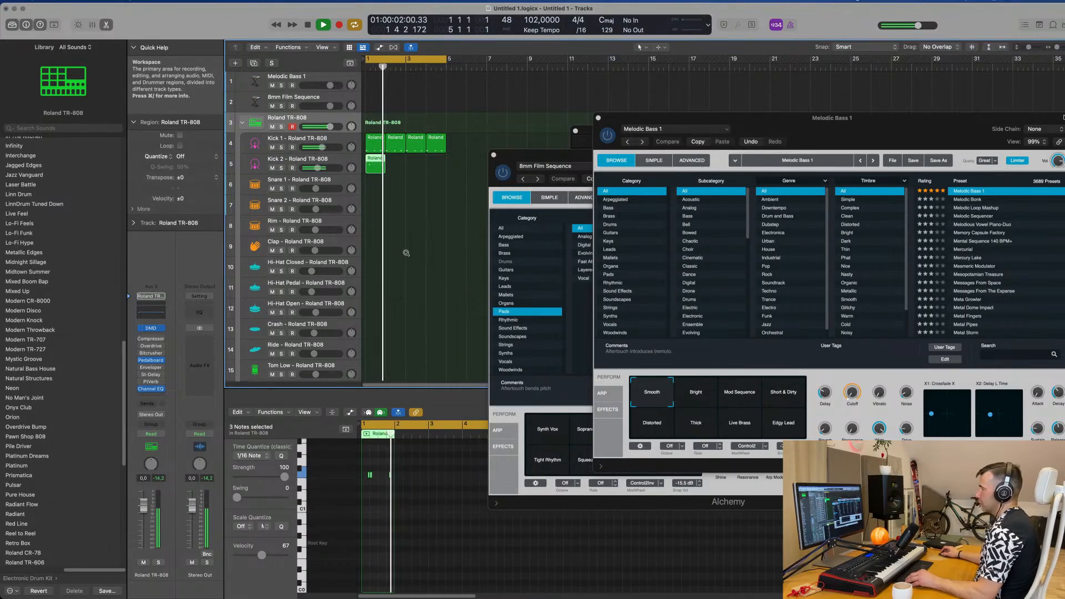
scroll(407, 253, "up", 3)
key("space")
key("space")
scroll(400, 465, "up", 5)
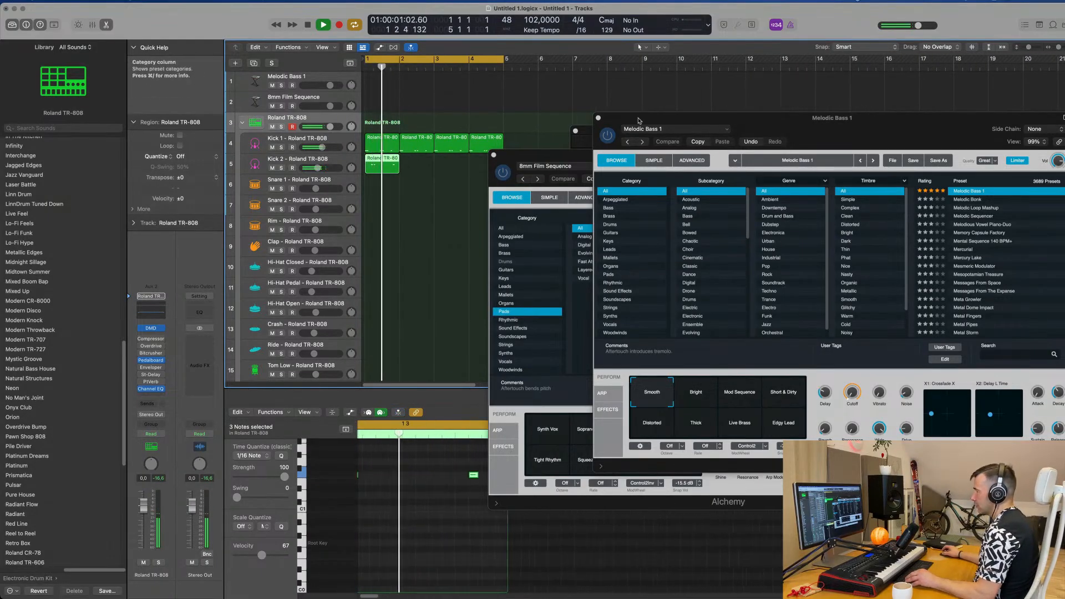
Step: Move the 8mm Film Sequence window aside, shift the last note in the Kick 2 region one sixteenth later, and replay the loop
left_click_drag(554, 156, 791, 147)
key("space")
left_click(488, 475)
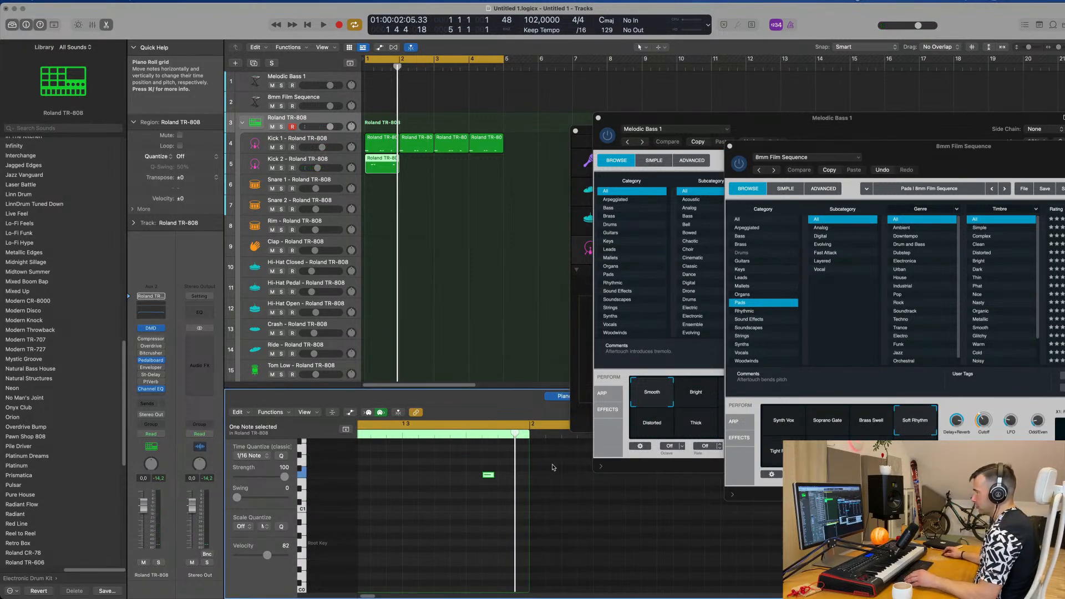
mouse_move(490, 477)
left_mouse_down()
mouse_move(506, 478)
mouse_move(480, 491)
left_mouse_up()
key("space")
scroll(491, 473, "down", 3)
scroll(490, 472, "down", 3)
key("BackSpace")
key("space")
key("space")
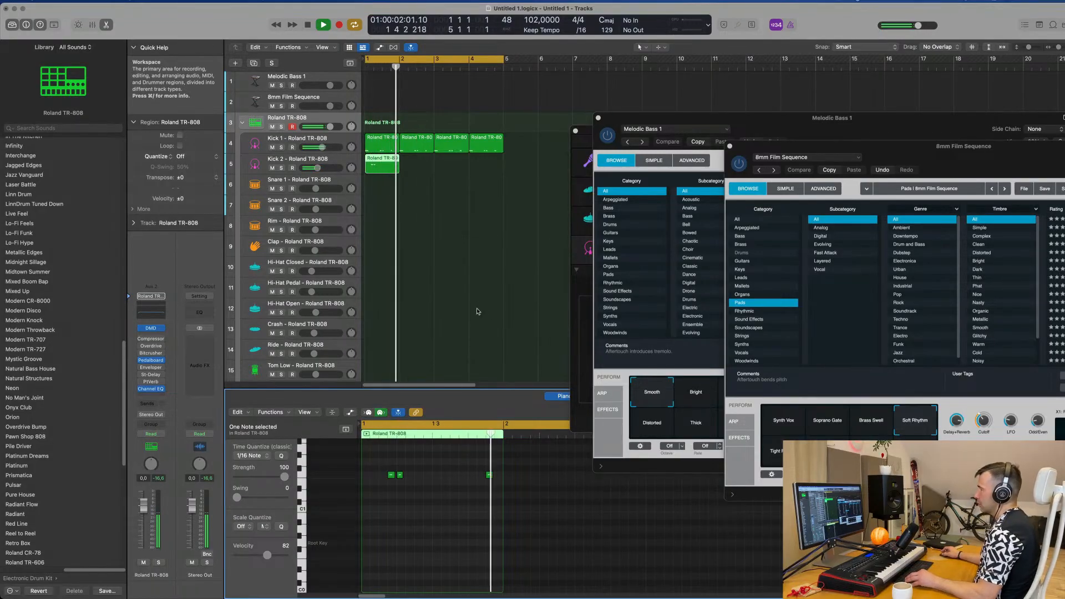
Step: Repeat the one-bar Kick 2 region three times so it fills bars 1 through 4
scroll(486, 252, "up", 3)
key("space")
key("space")
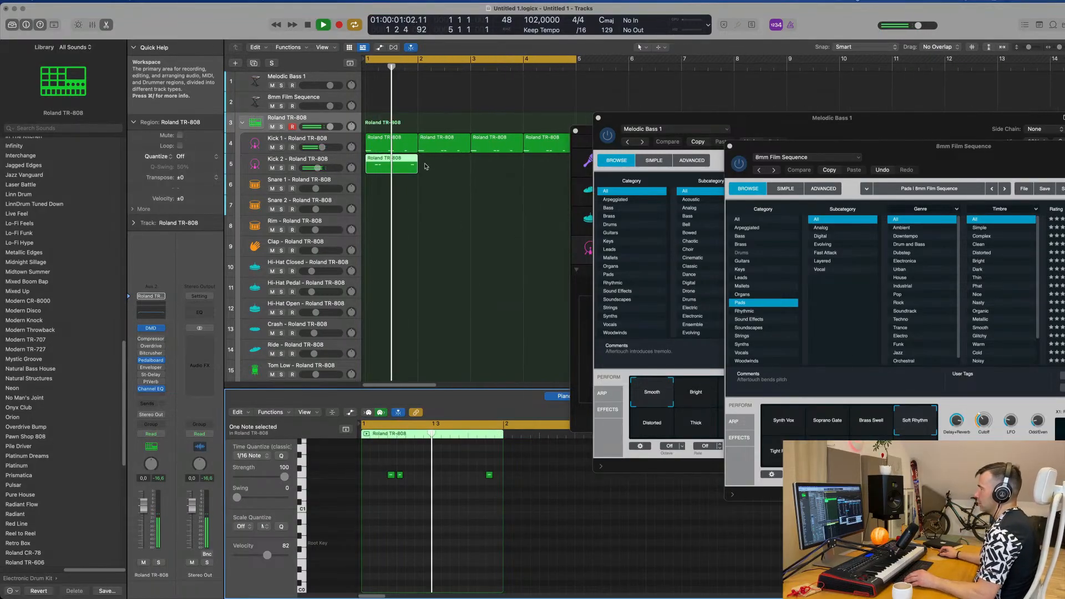
left_click(404, 171)
key("super+r")
key("super+r")
key("super+r")
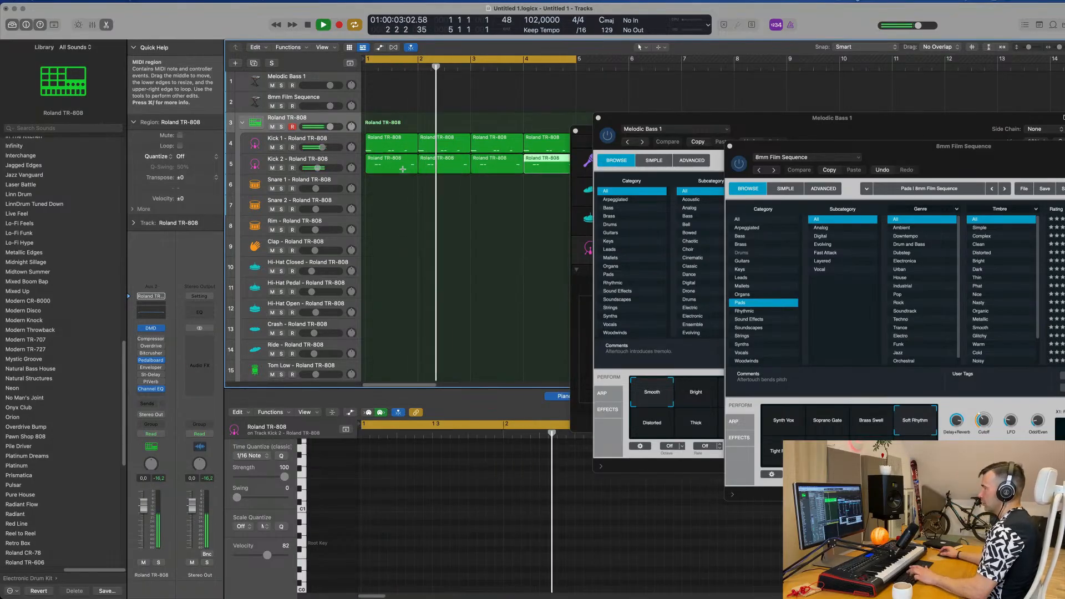
Step: Delete the second note, just before beat 3, from the bar 1 Kick 1 region and replay the loop
left_click(396, 141)
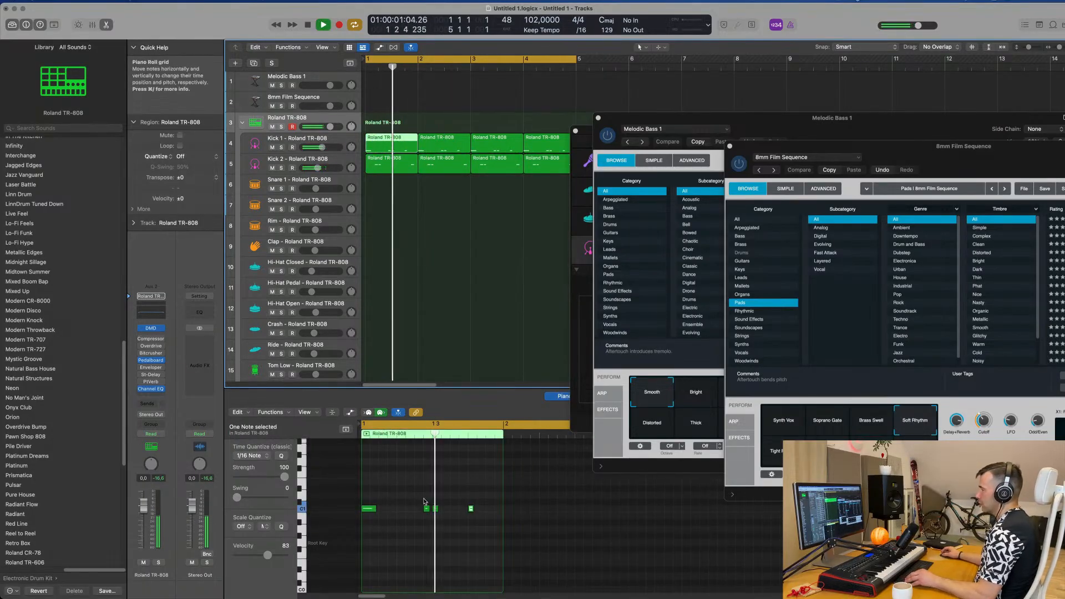
scroll(425, 502, "down", 2)
scroll(430, 499, "left", 1)
key("space")
key("space")
left_click(438, 509)
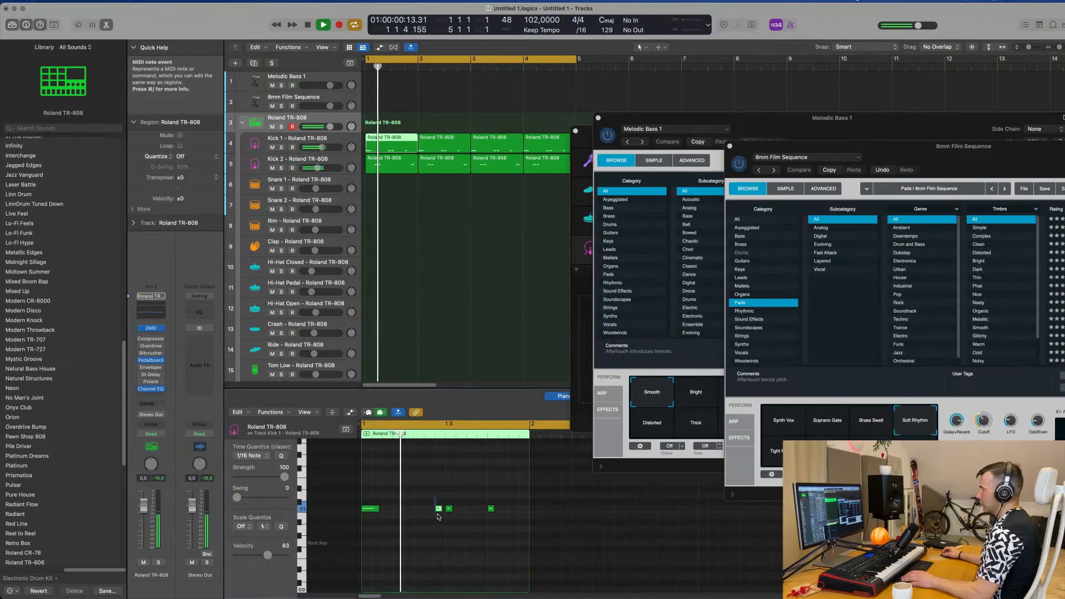
key("space")
key("space")
key("Delete")
key("space")
key("space")
Step: Replay the loop and delete the Kick 1 regions in bars 2 through 4
scroll(400, 504, "down", 1)
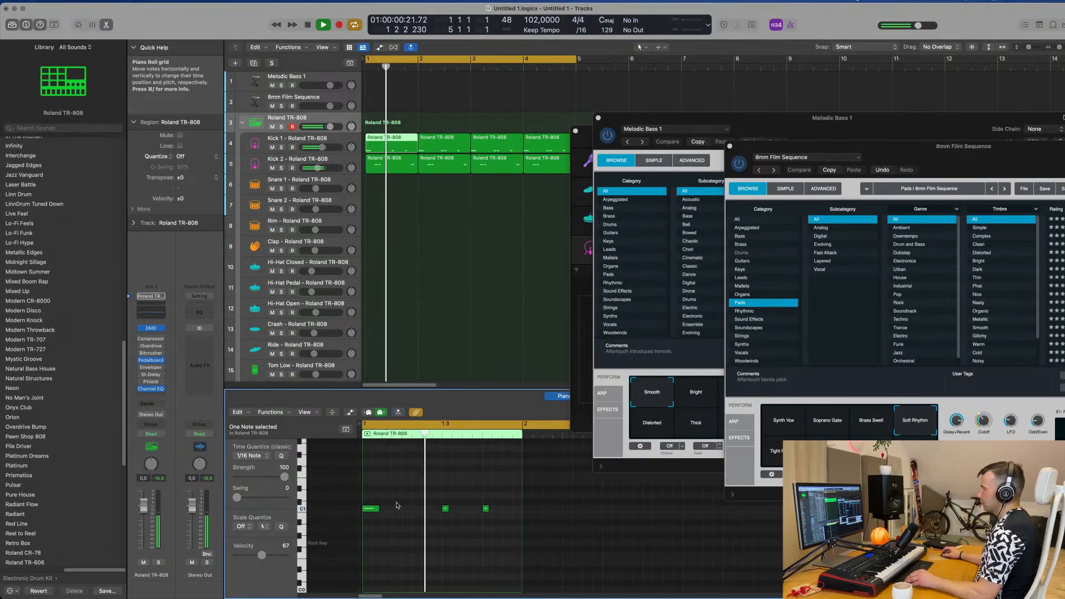
scroll(403, 504, "up", 2)
scroll(405, 504, "right", 2)
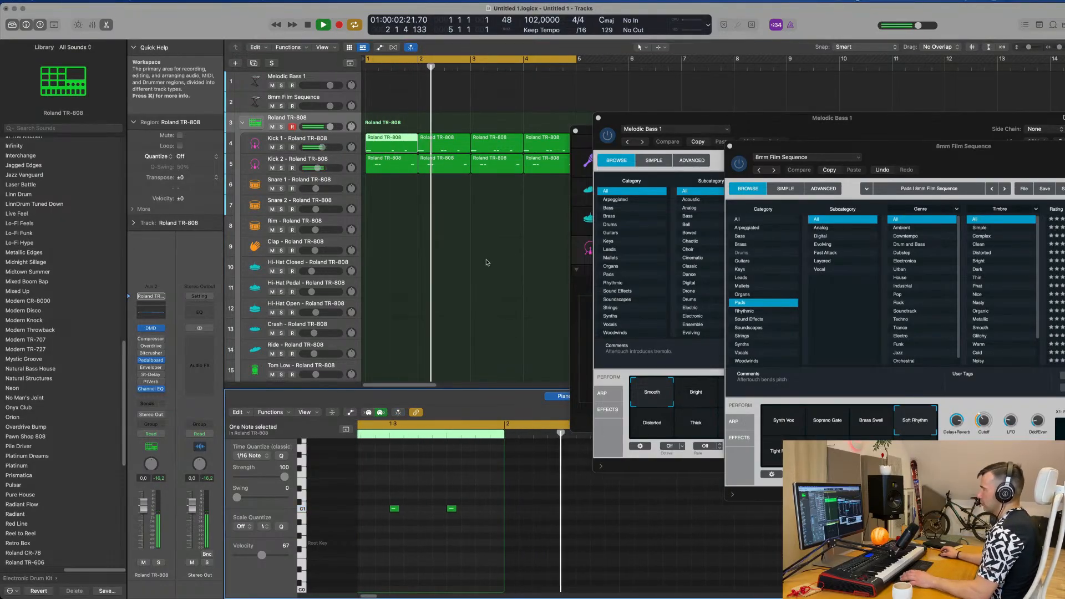
key("space")
key("space")
scroll(478, 210, "down", 1)
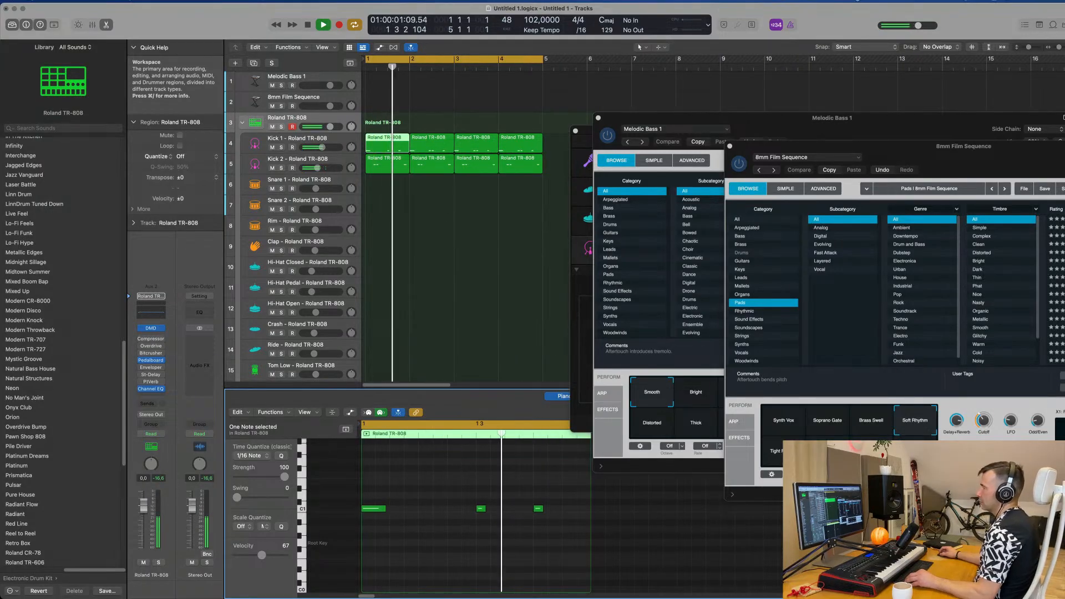
scroll(447, 239, "down", 1)
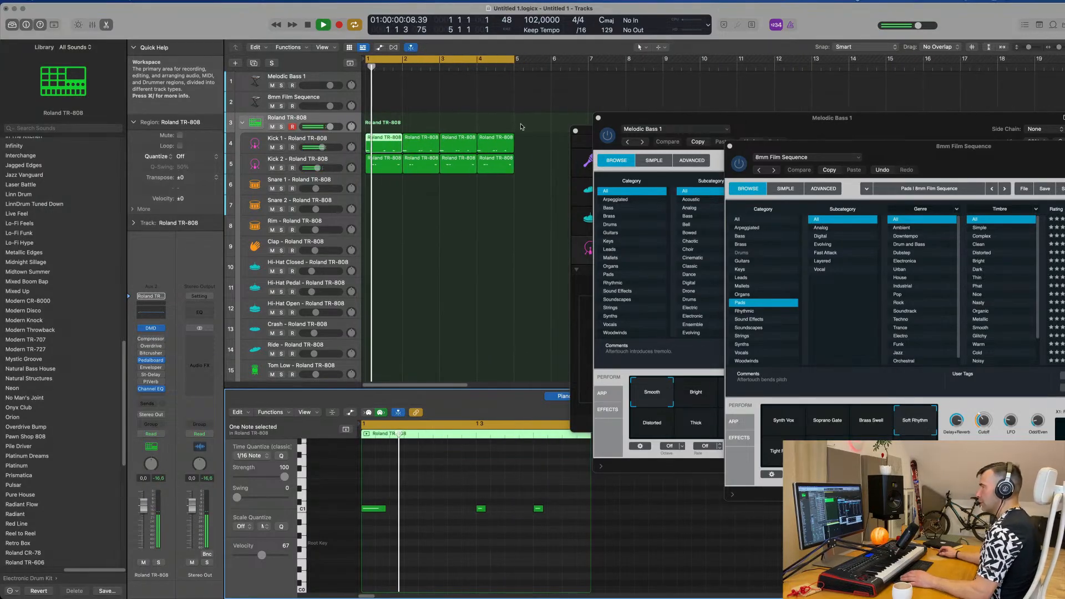
left_click_drag(520, 127, 413, 142)
key("Delete")
left_click(386, 137)
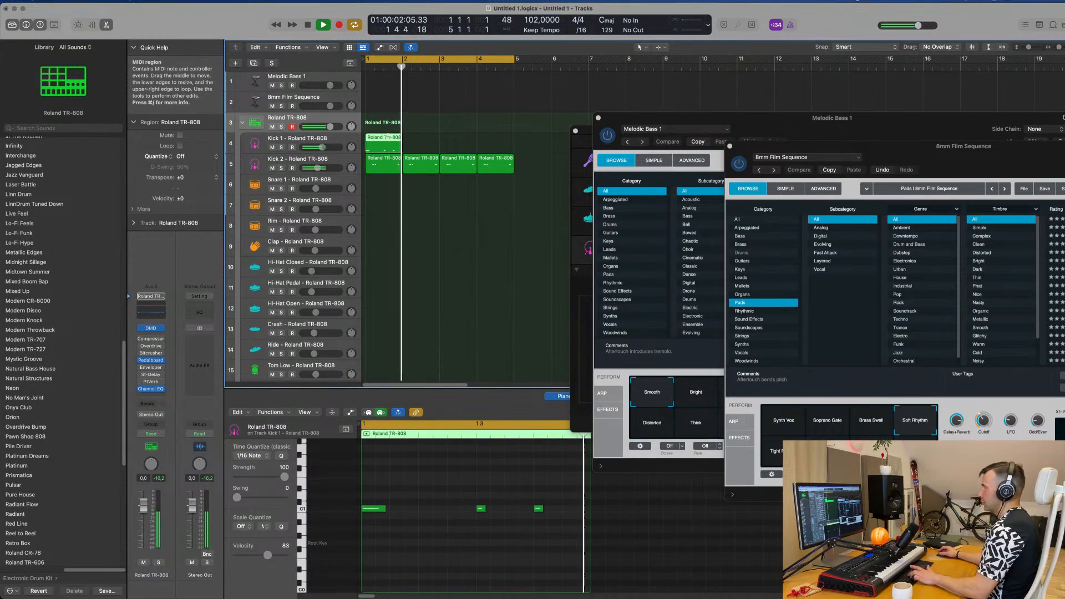
key("super+t")
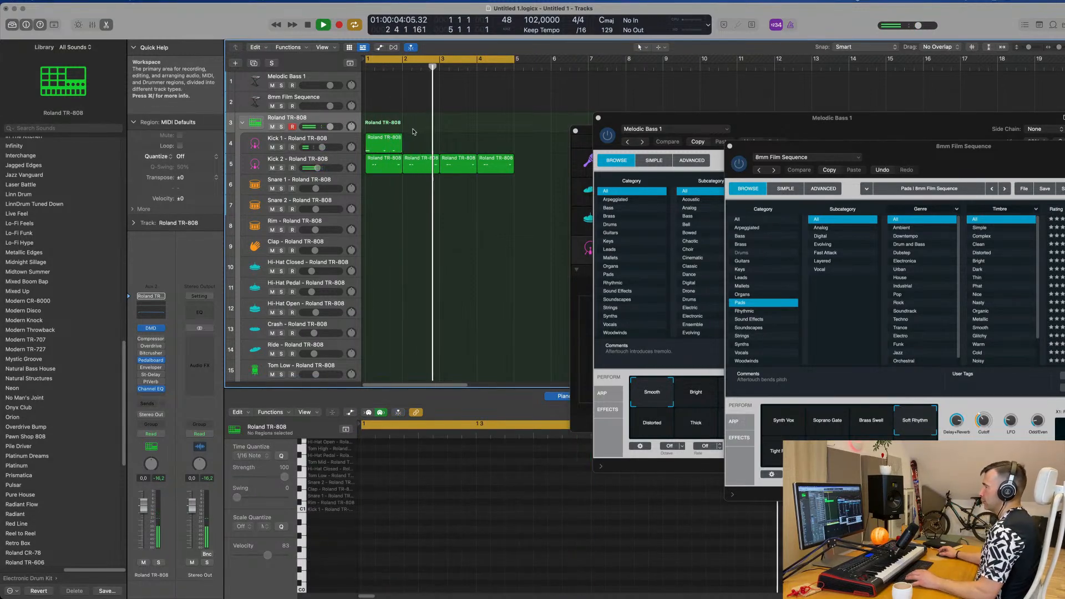
Step: Repeat the edited Kick 1 region three times to fill bars 2 through 4 and play the loop from the start
left_click(386, 145)
key("super+r")
key("super+r")
key("super+r")
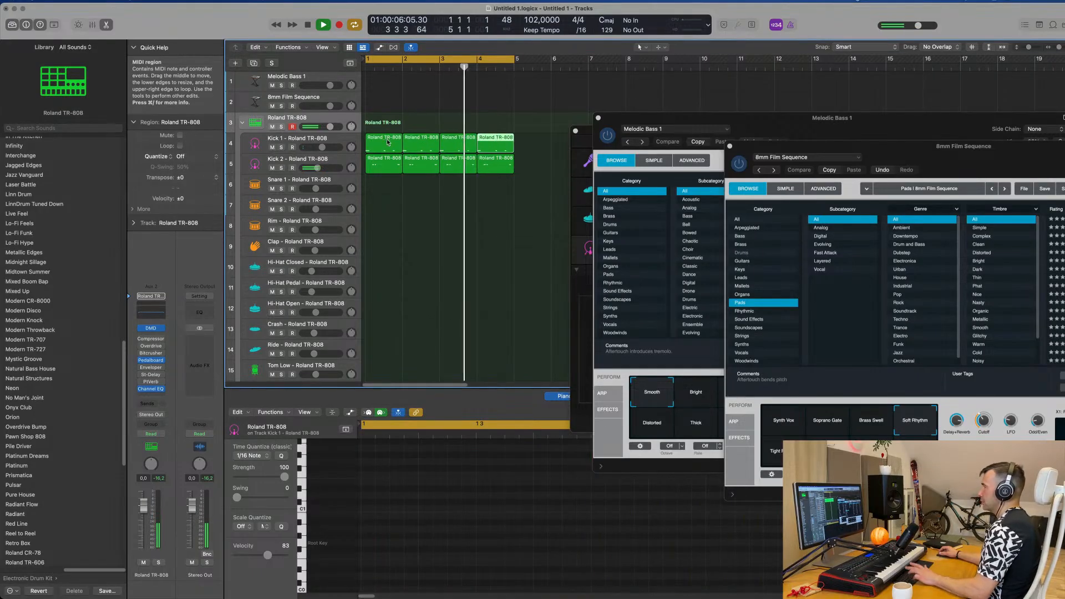
key("Return")
left_click(345, 143)
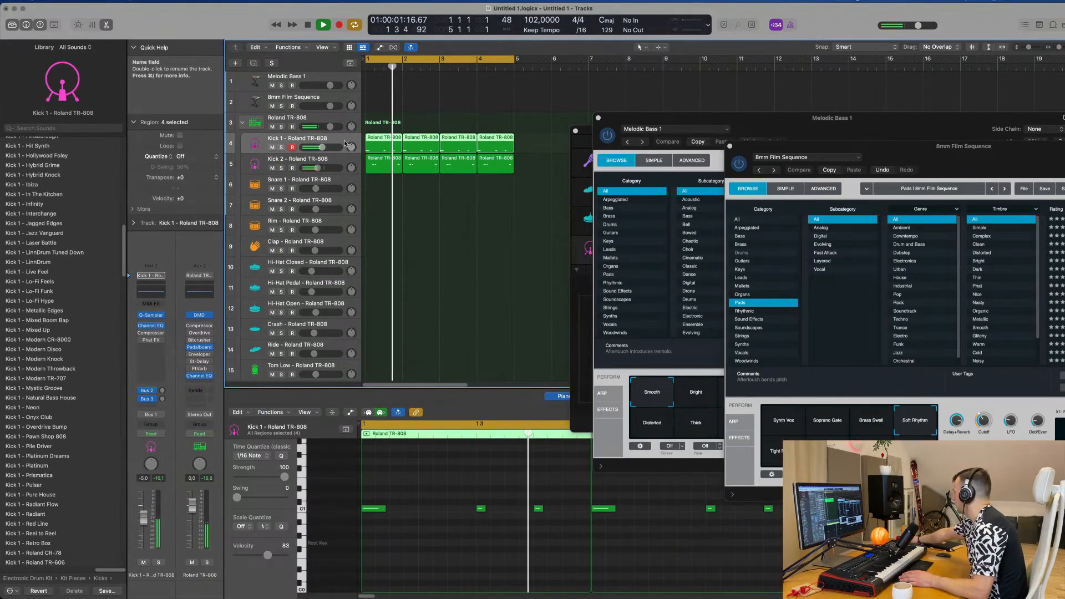
scroll(386, 191, "down", 3)
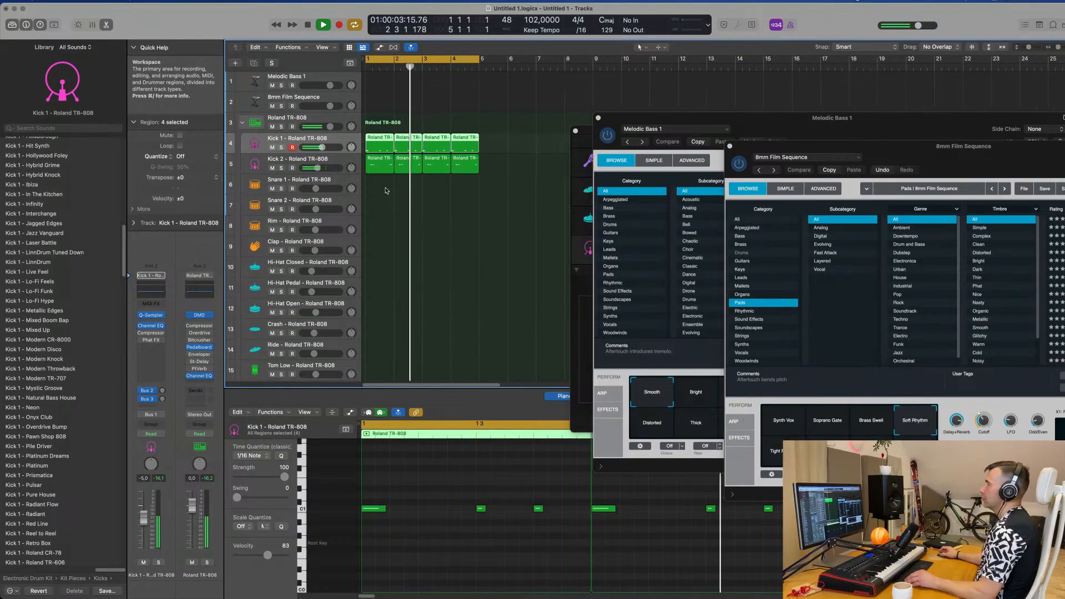
scroll(392, 210, "down", 2)
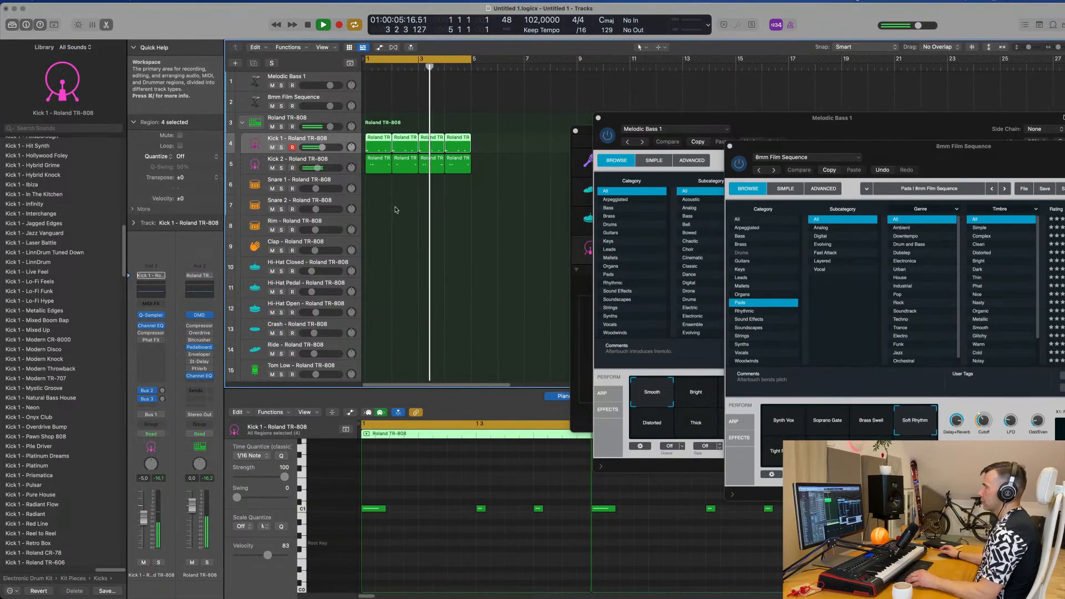
Step: Copy the bar 1 Kick 1 region onto the Snare 1 track and move its first note to beat 2
left_click(428, 214)
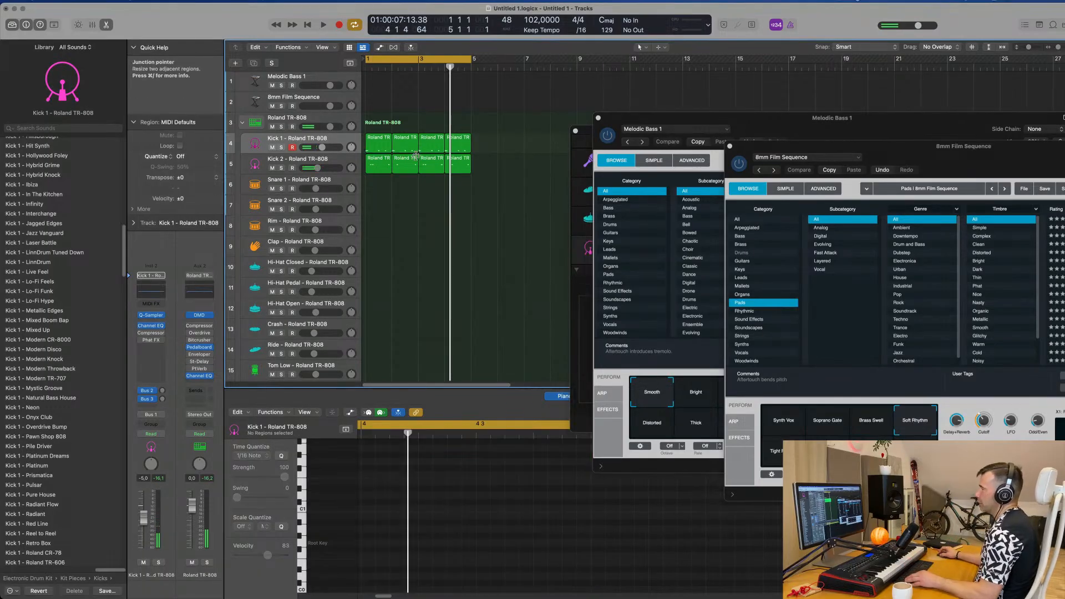
left_click(378, 141)
left_click_drag(378, 141, 380, 181)
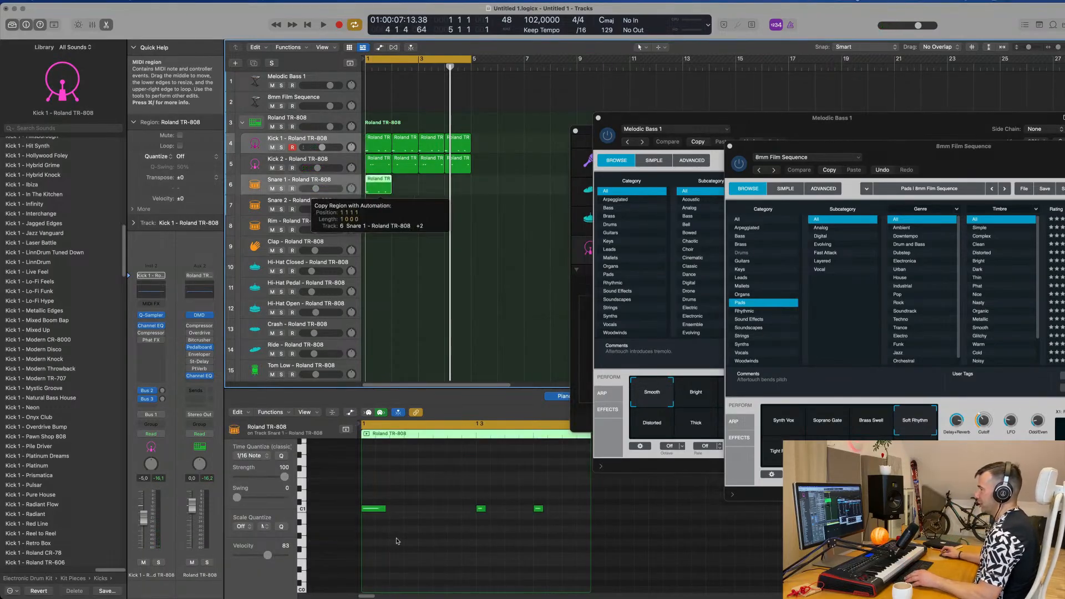
left_click(381, 510)
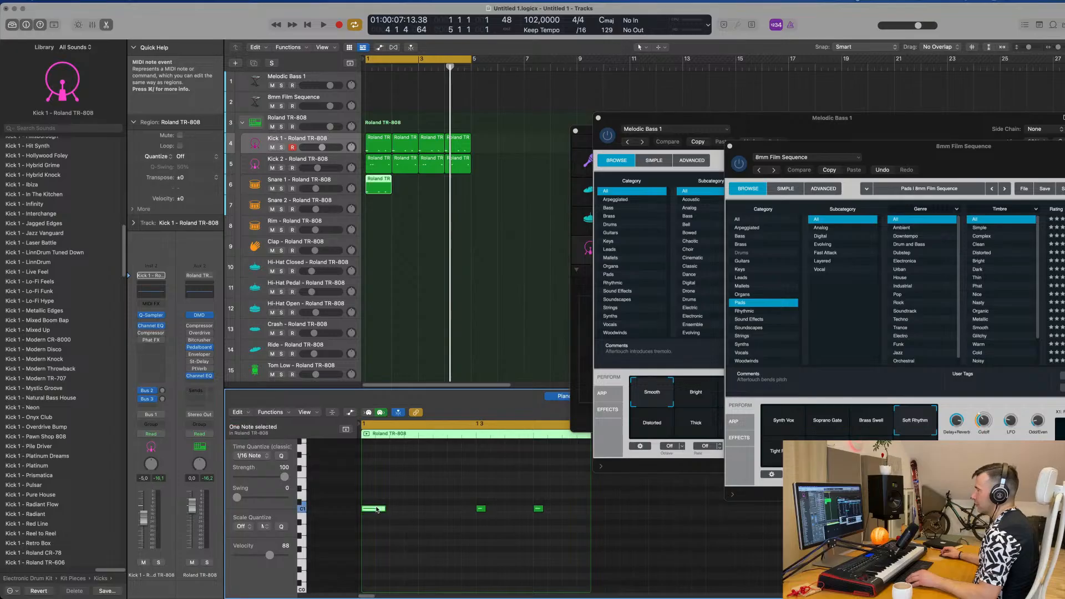
left_click_drag(377, 509, 445, 509)
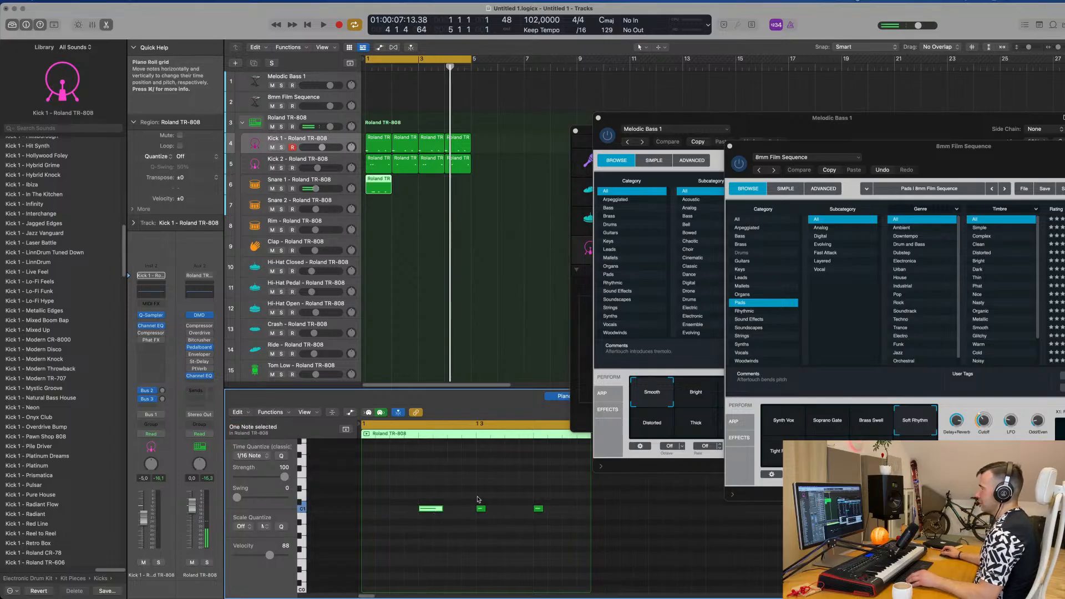
key("space")
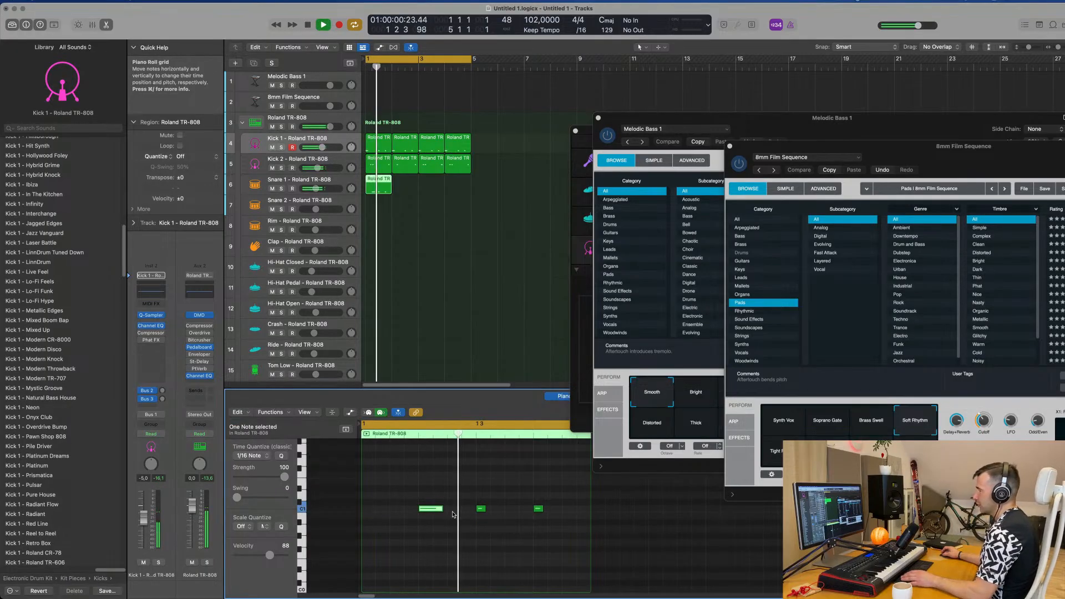
key("space")
Step: Delete the beat 3 note from the Snare 1 region and transpose the remaining two notes up to C2
left_click_drag(481, 490, 481, 516)
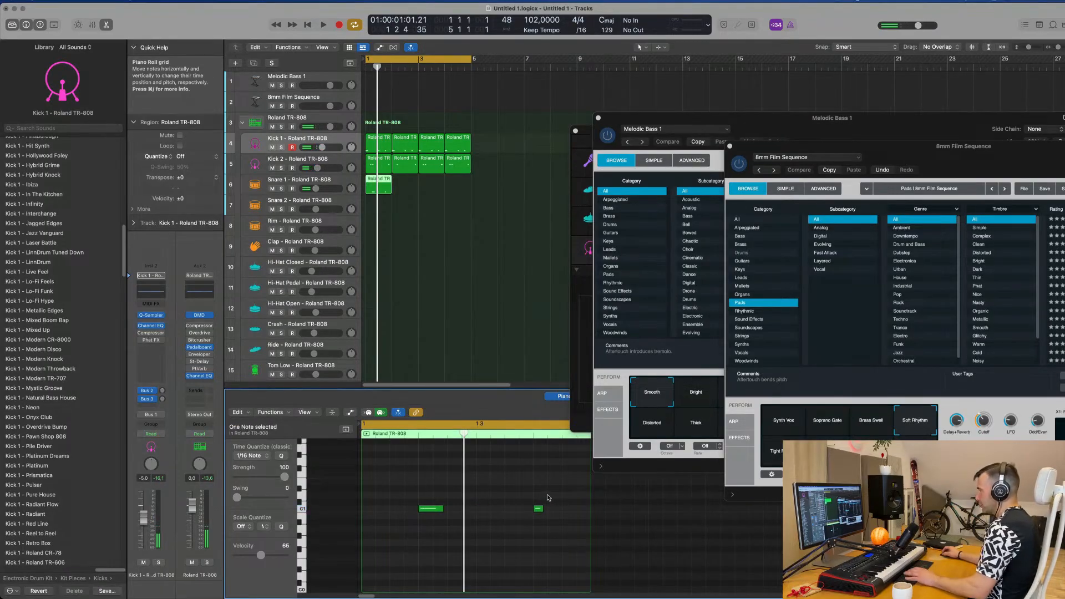
left_click_drag(556, 498, 414, 518)
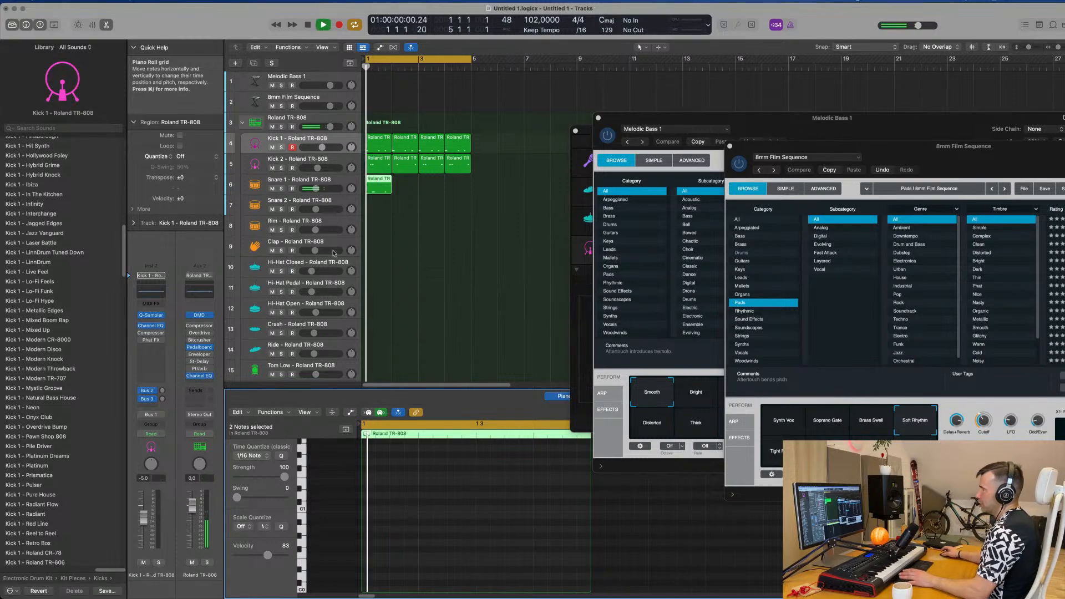
left_click(340, 181)
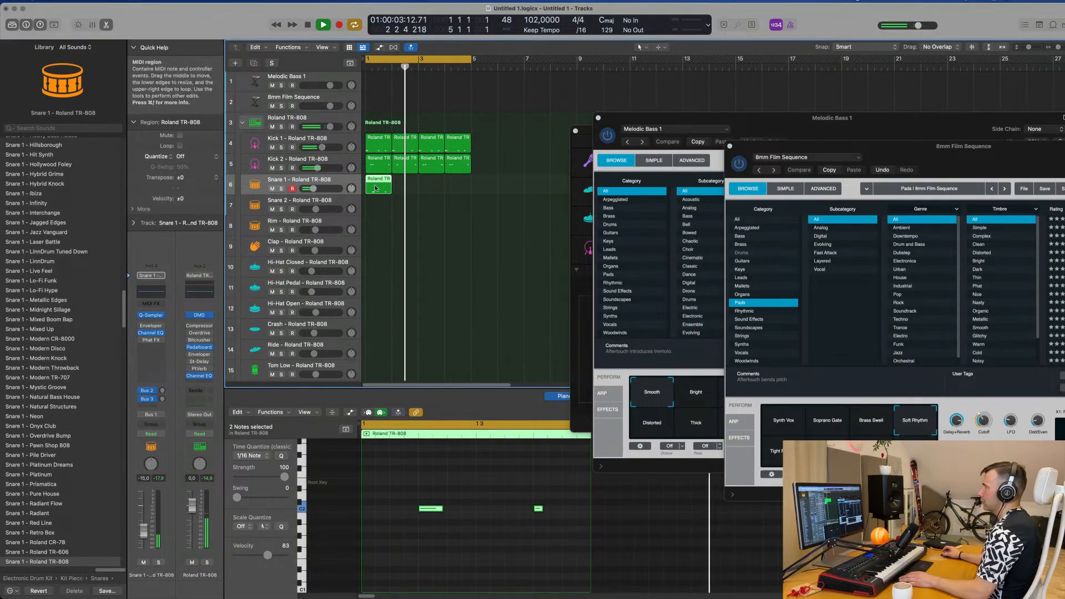
Step: Repeat the one-bar Snare 1 region three times to fill bars 2 through 4
key("super+r")
key("super+r")
key("super+r")
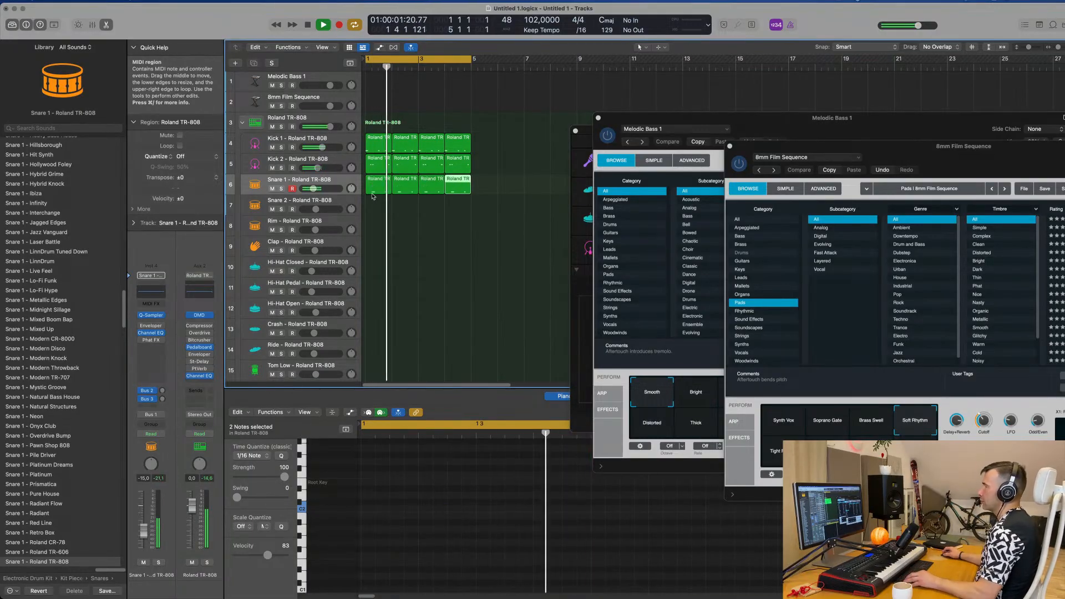
Step: Reduce the track height and copy the bar 1 Kick 1 region onto the Hi-Hat Closed track
scroll(382, 261, "down", 1)
scroll(382, 261, "down", 5)
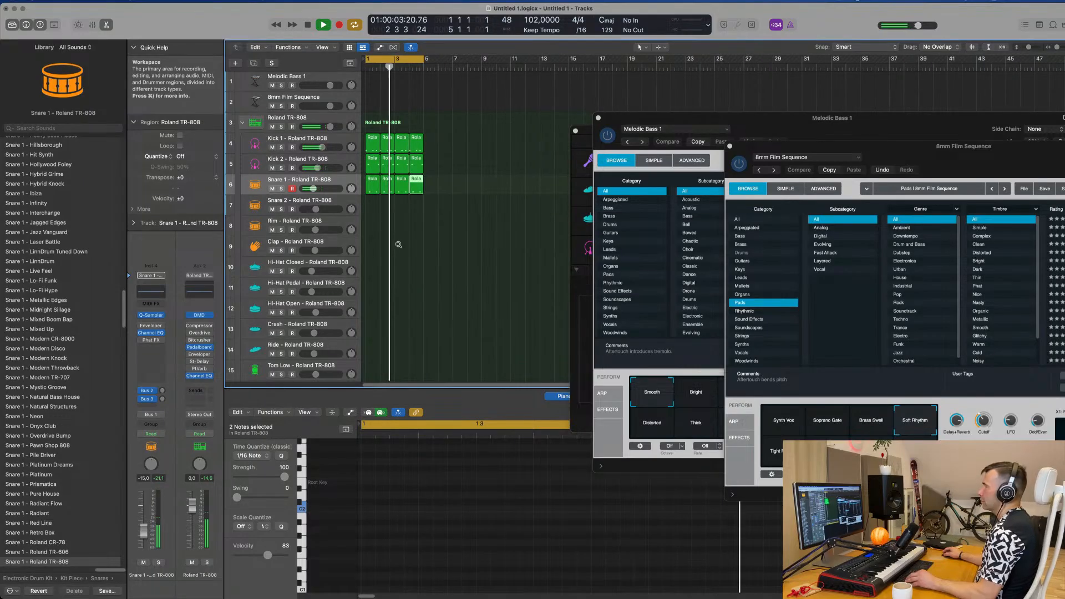
scroll(427, 283, "down", 3)
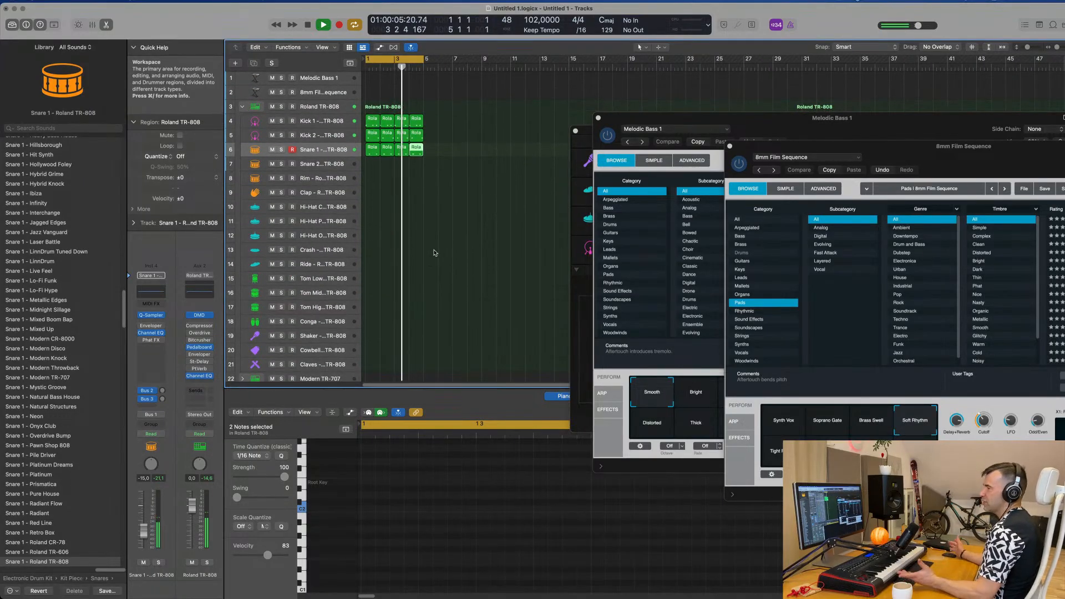
scroll(375, 120, "up", 2)
left_click(374, 120)
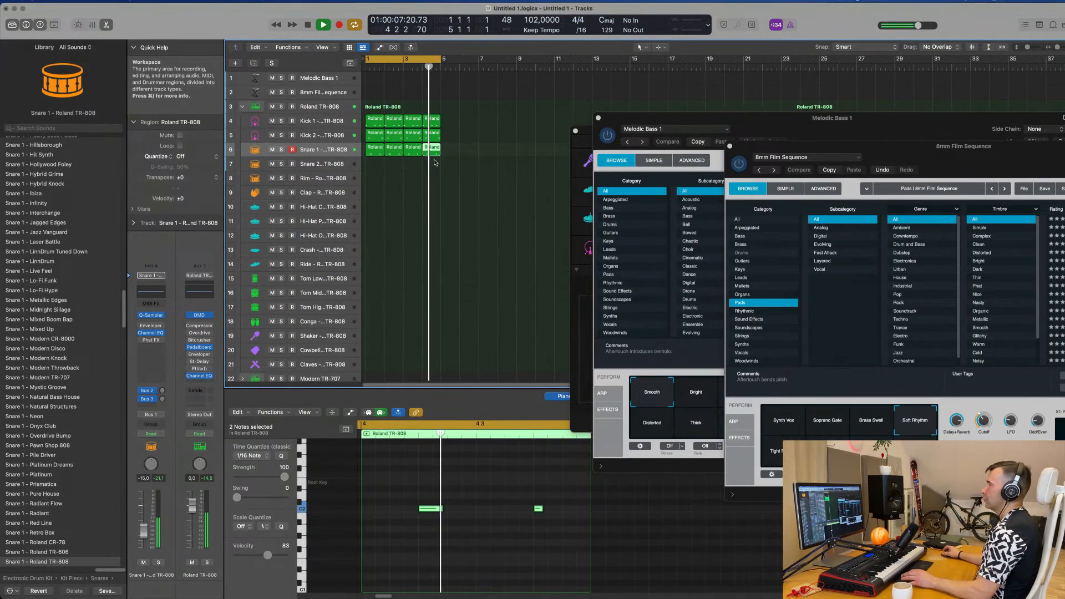
left_click_drag(374, 141, 371, 215)
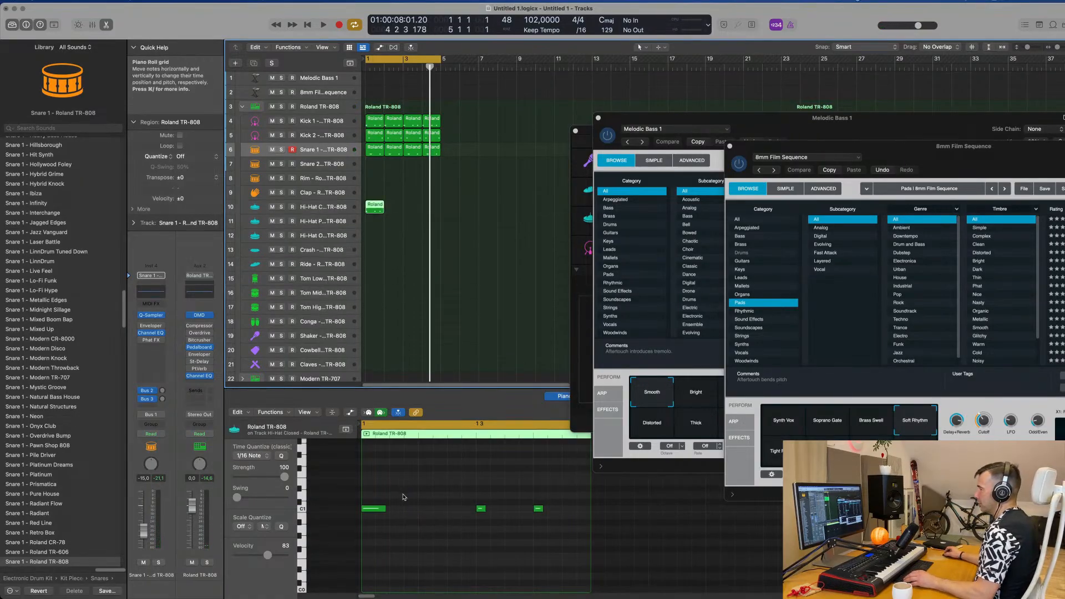
Step: Transpose the three notes in the Hi-Hat Closed region up one octave to C2 and play the loop
left_click(379, 508)
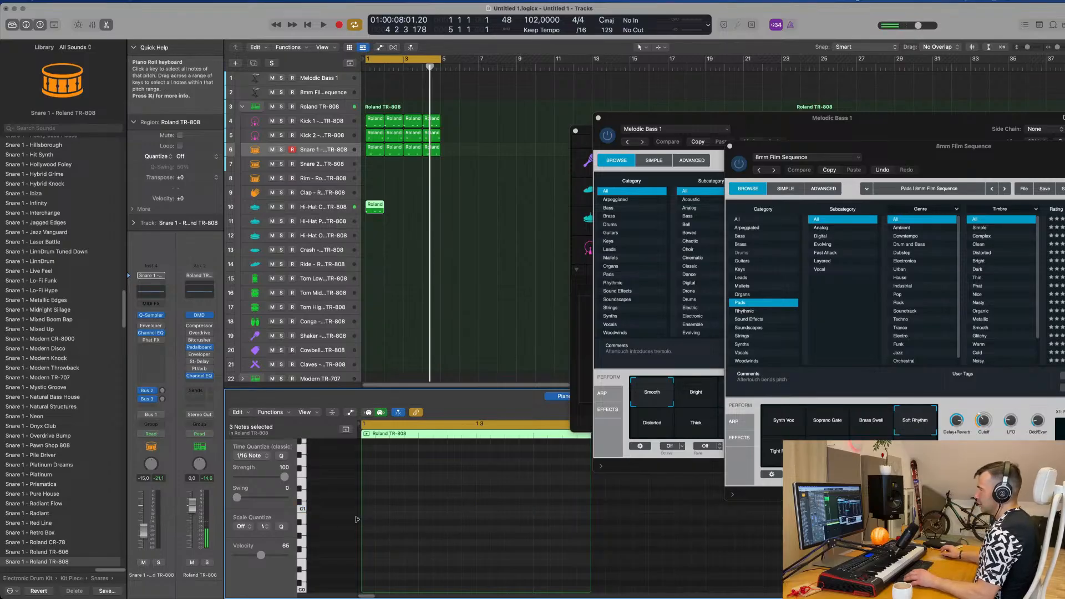
scroll(438, 527, "up", 6)
scroll(437, 526, "down", 3)
key("space")
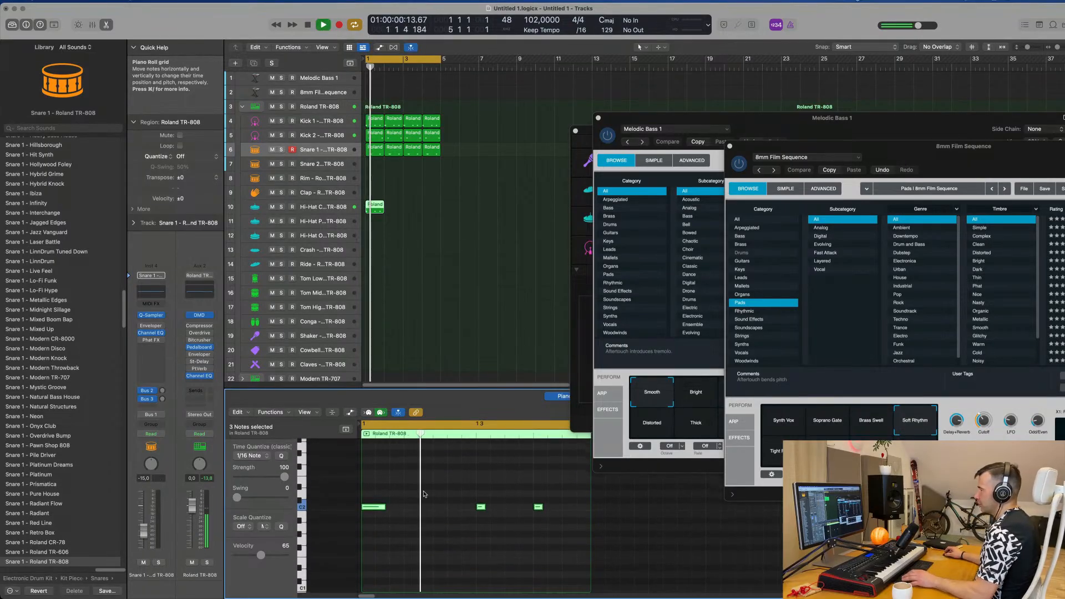
Step: Shorten the first hi-hat note and shift it an eighth later, move the middle note one sixteenth earlier, and replay
left_click(405, 502)
left_click_drag(375, 508, 404, 509)
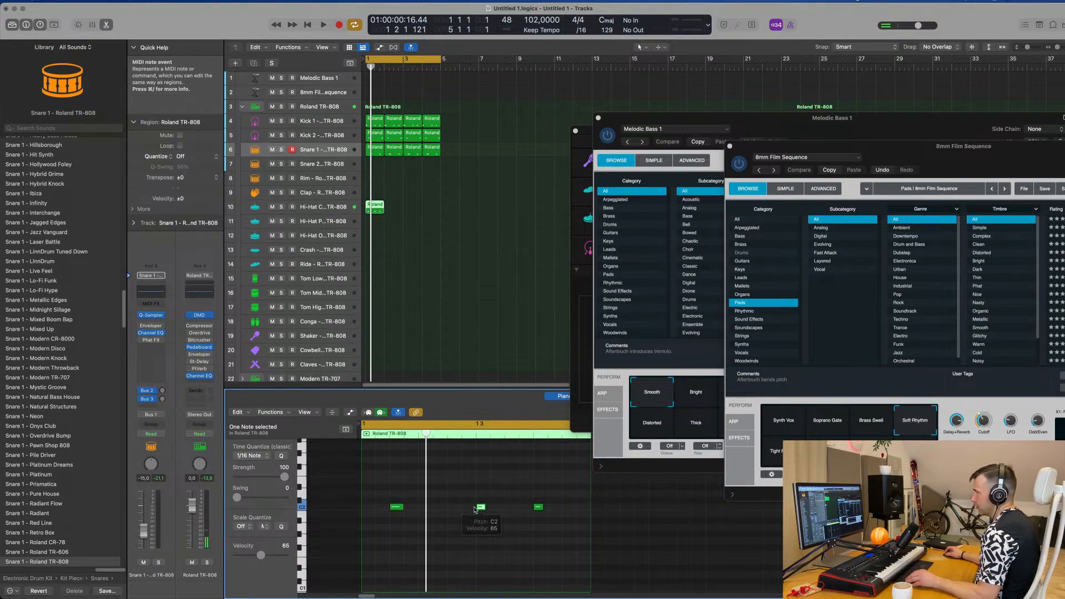
left_click_drag(475, 509, 471, 511)
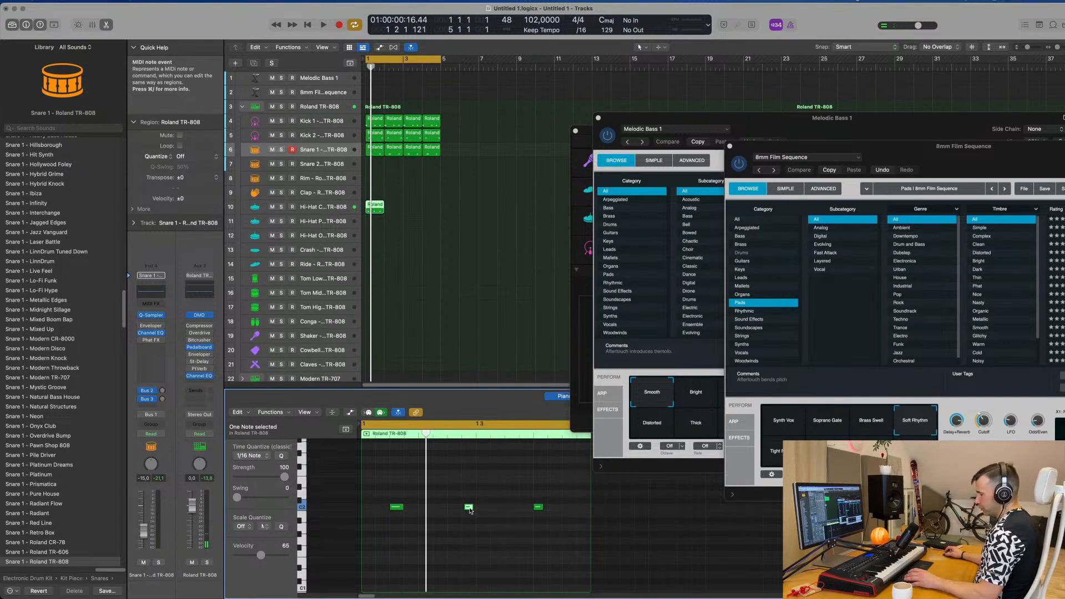
key("space")
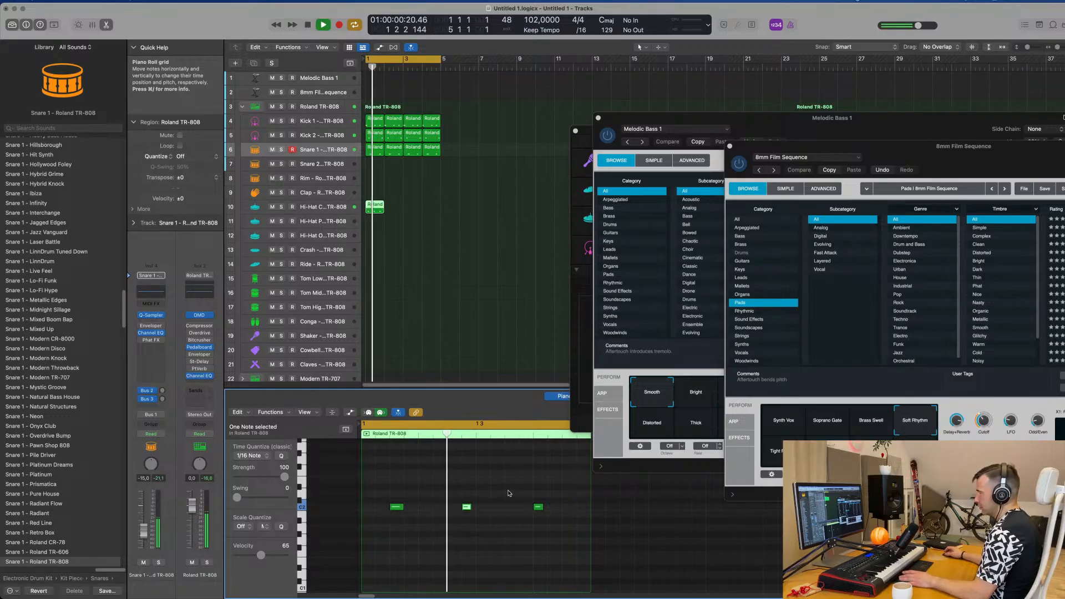
Step: Move the last hi-hat note an eighth later and add a C2 note on the offbeat after beat 3
key("space")
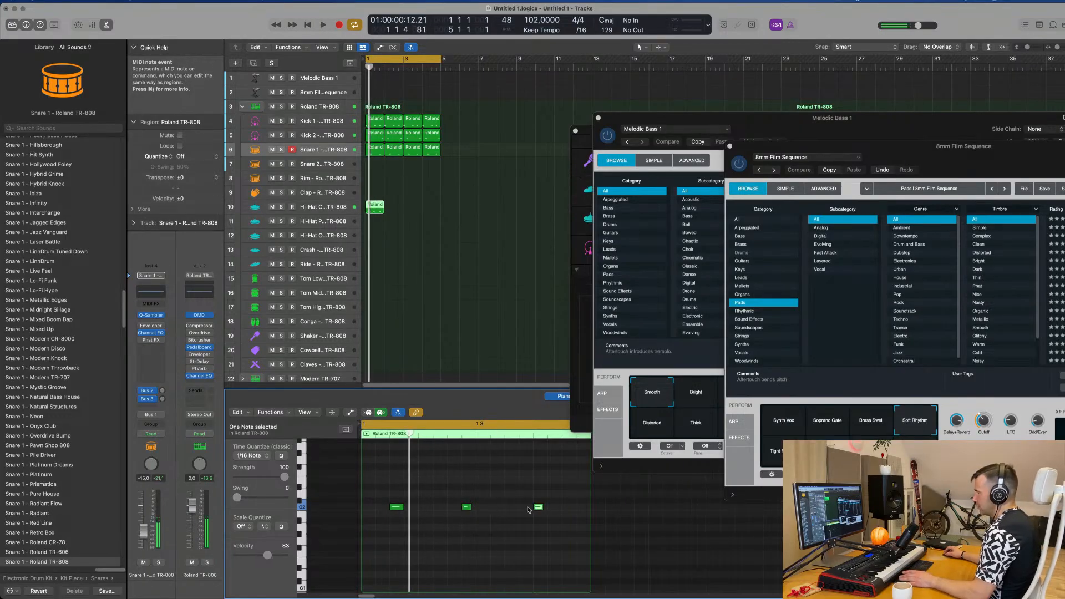
left_click_drag(537, 509, 567, 507)
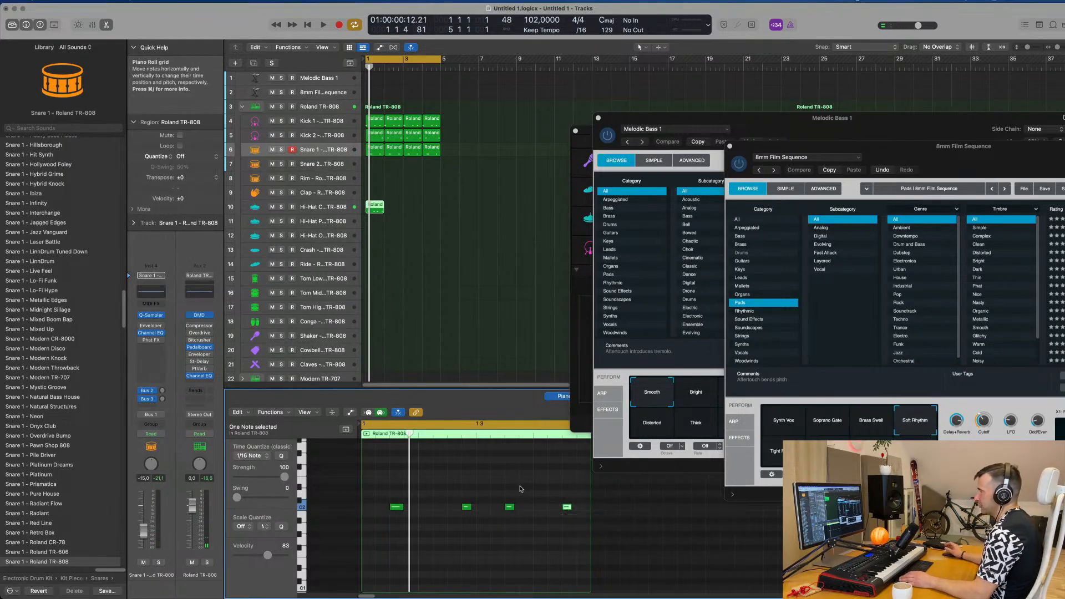
left_click(438, 236)
left_click_drag(382, 211, 378, 212)
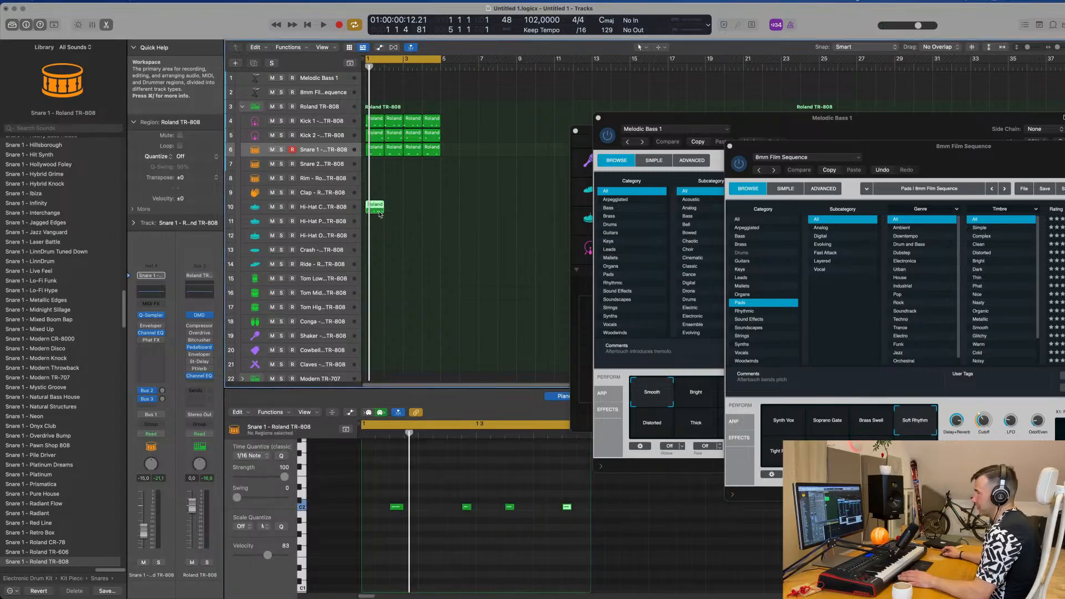
Step: Repeat the bar 1 Hi-Hat Closed region to fill bars 1 to 4 and play the loop
key("space")
scroll(443, 288, "down", 1)
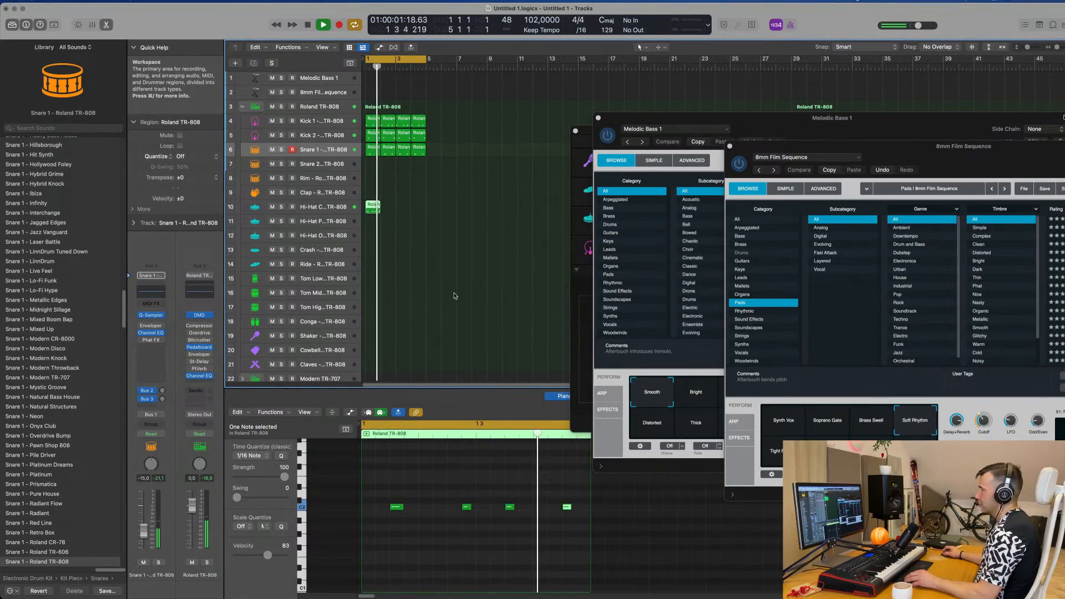
key("space")
left_click_drag(406, 211, 370, 211)
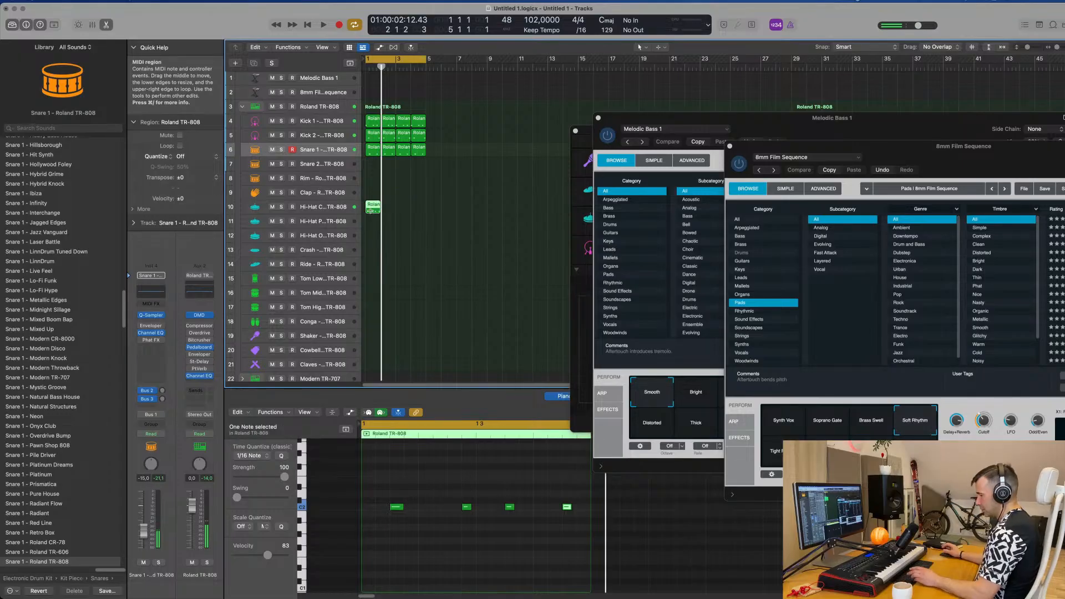
key("super+r")
key("super+r")
key("space")
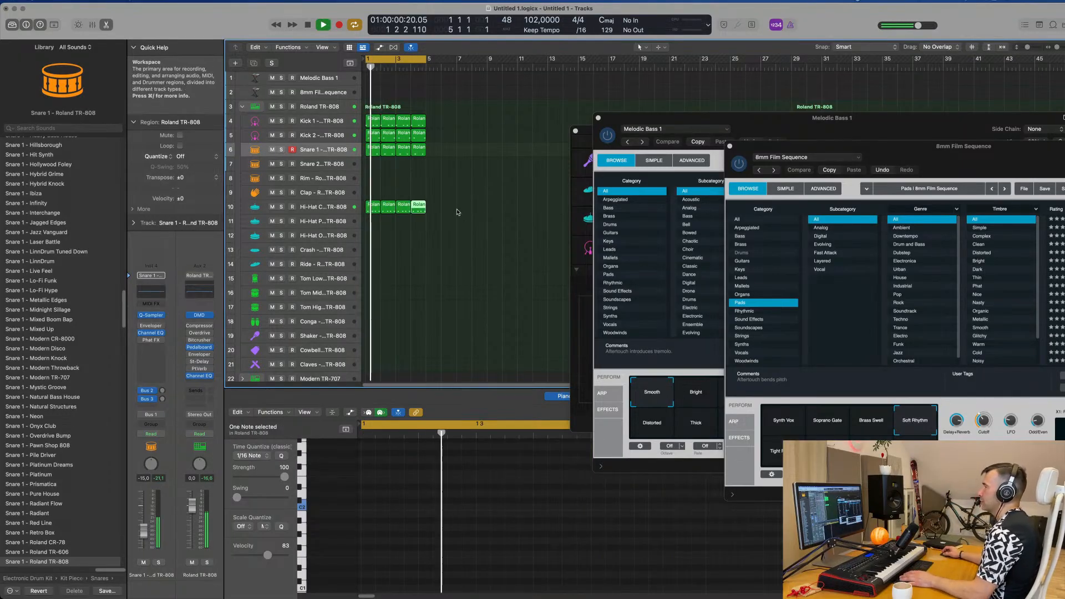
Step: Move the four hi-hat regions to the track 11 hi-hat for a listen, and on to the Hi-Hat Open track
left_click_drag(458, 211, 369, 220)
key("space")
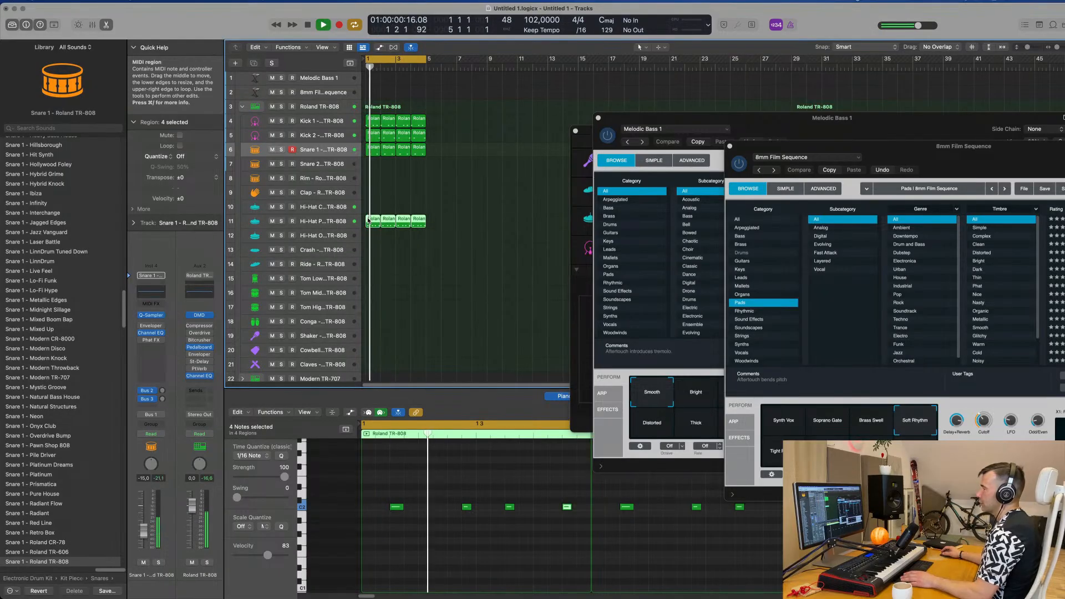
key("space")
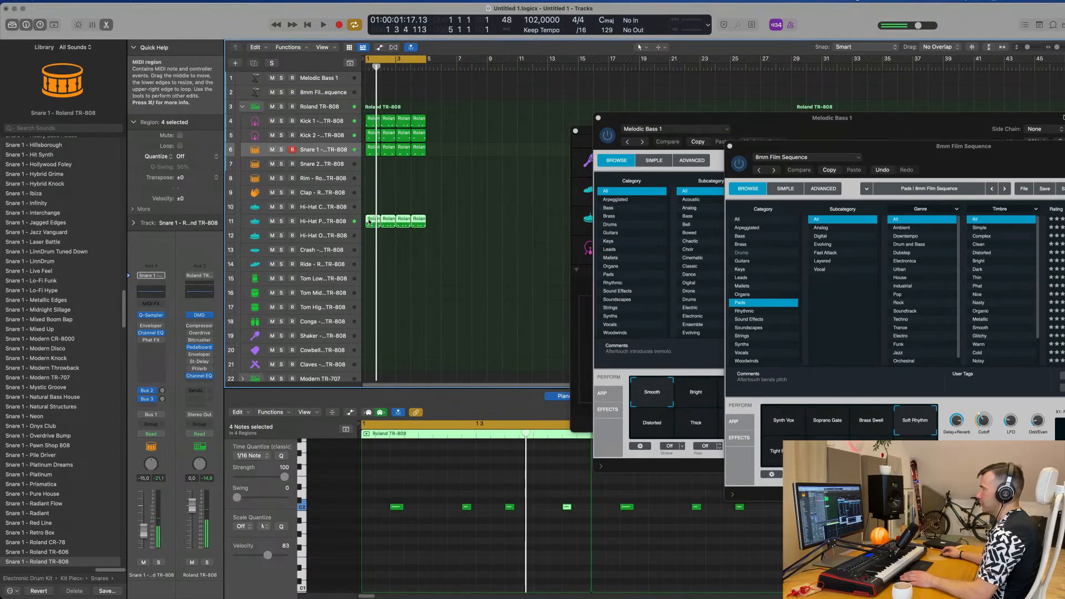
left_click_drag(369, 222, 369, 236)
key("space")
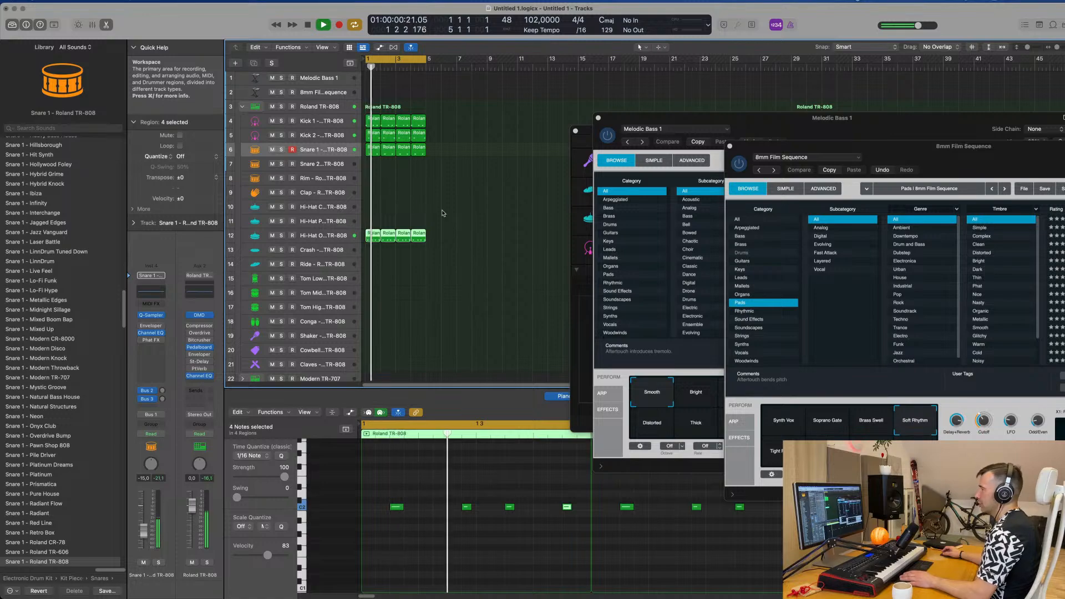
Step: Select the Hi-Hat Open track, transpose all notes in its four regions up one octave to C3, and replay
left_click(327, 236)
key("space")
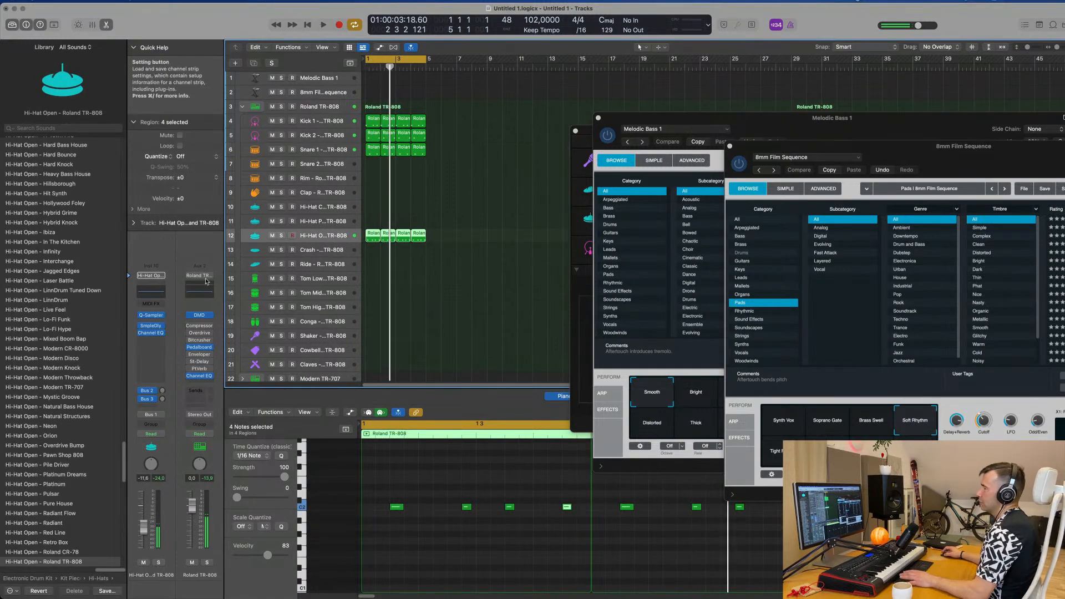
left_click(366, 537)
scroll(410, 527, "up", 3)
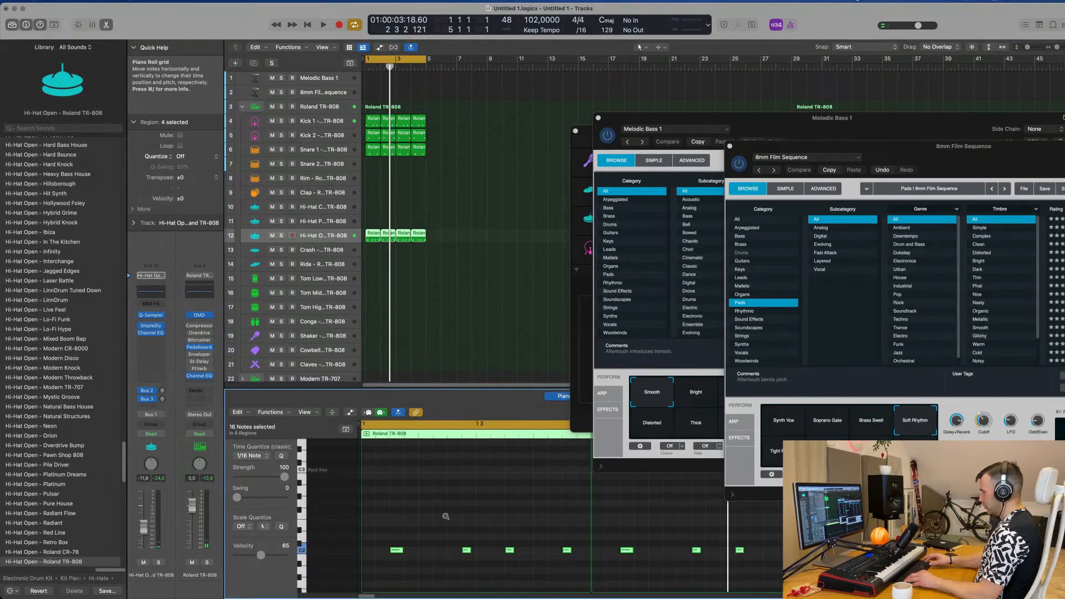
key("space")
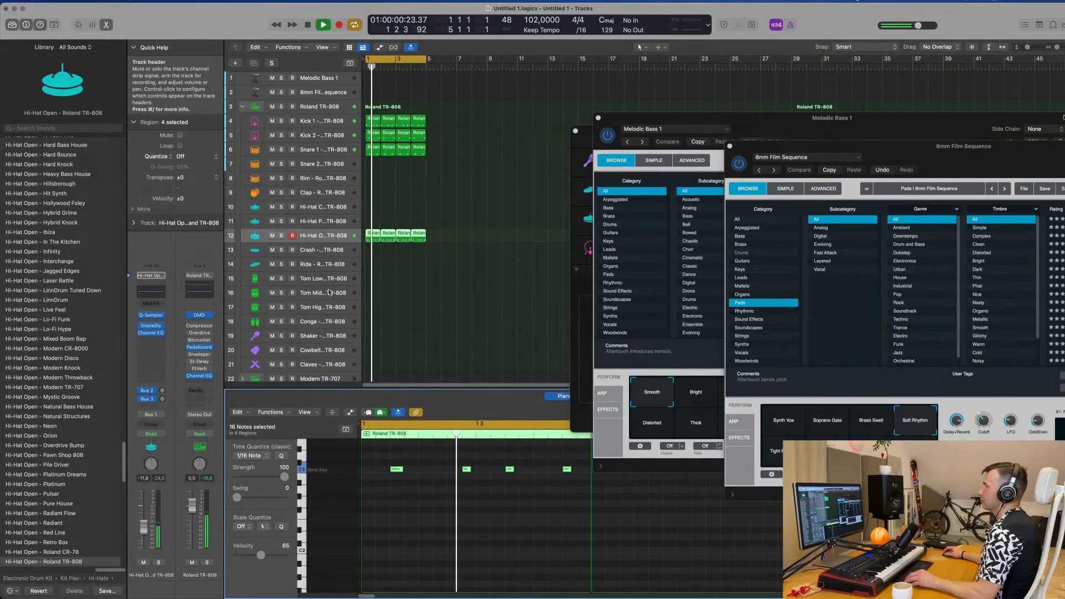
Step: In the Hi-Hat Open Quick Sampler, shorten the sample end to about 0.268 s and add a fade-out of about 0.175 s
scroll(328, 238, "down", 1)
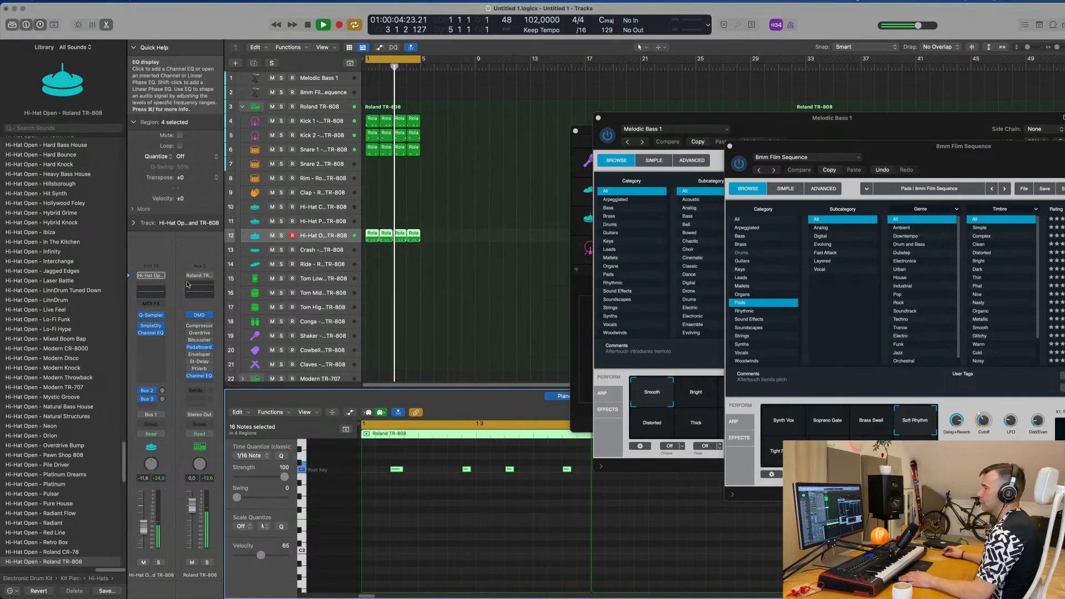
key("space")
key("space")
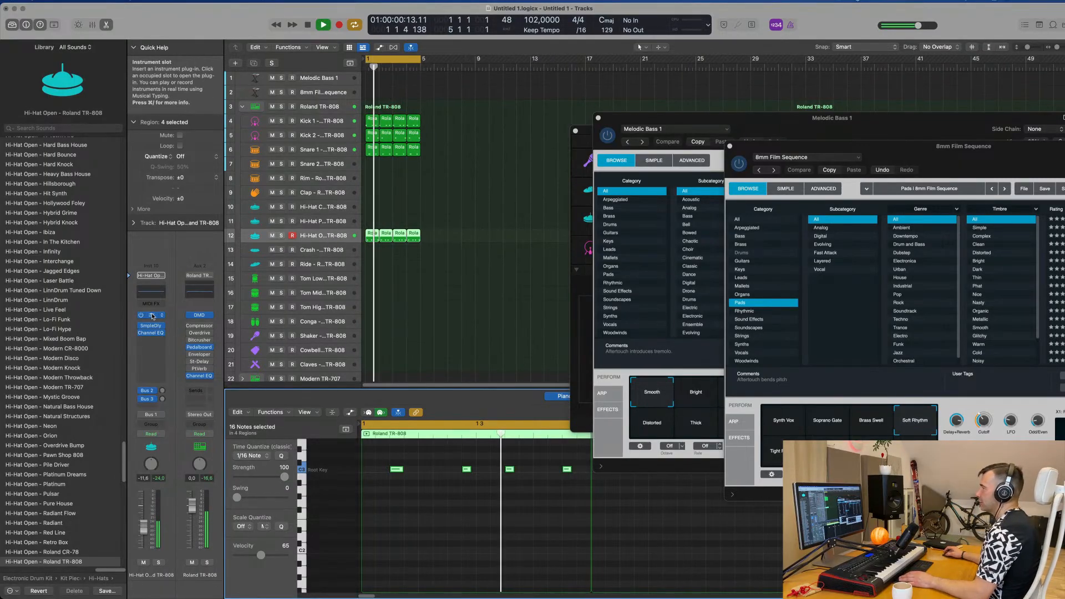
left_click(152, 315)
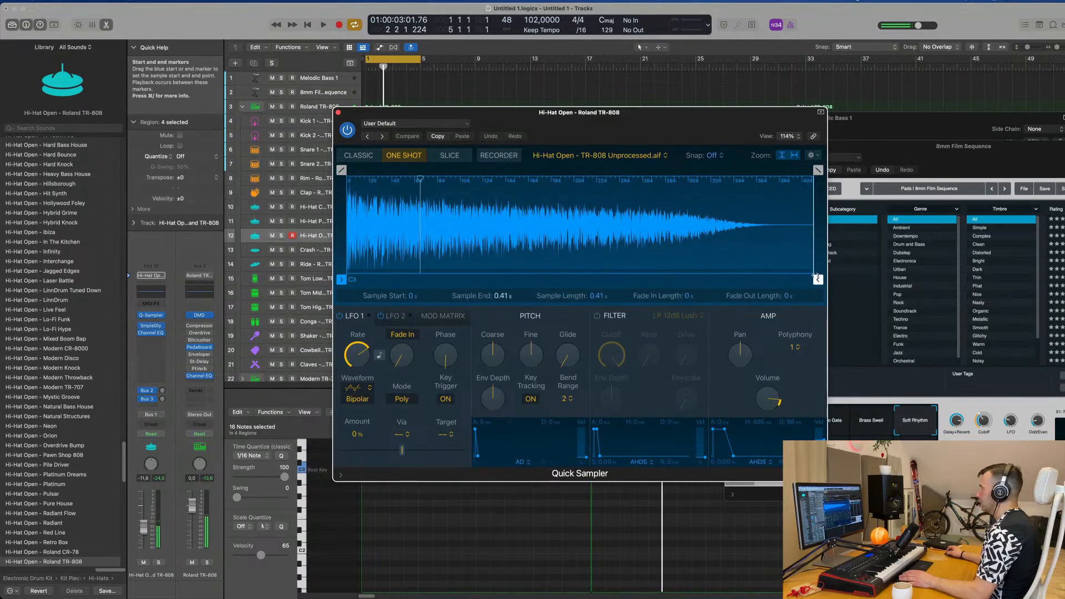
left_click_drag(815, 275, 653, 276)
left_click_drag(796, 170, 505, 170)
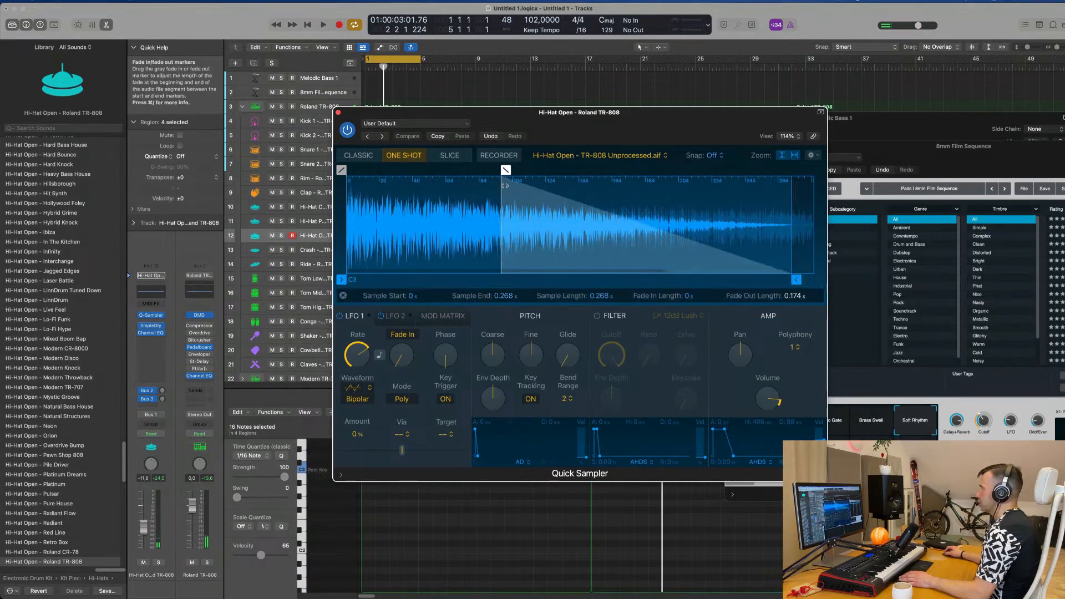
left_click_drag(338, 114, 417, 127)
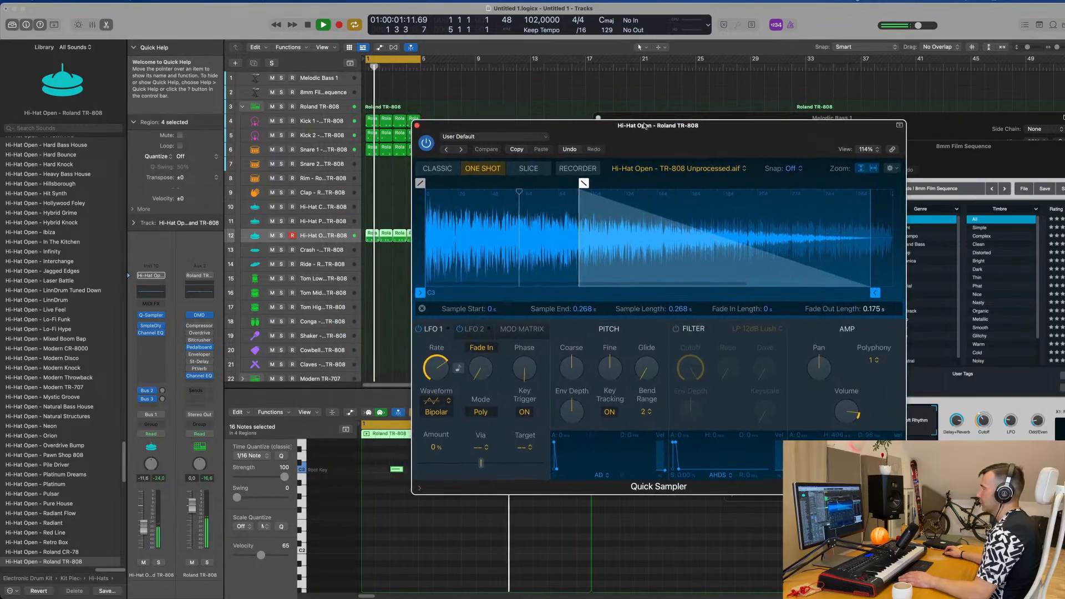
left_click(417, 127)
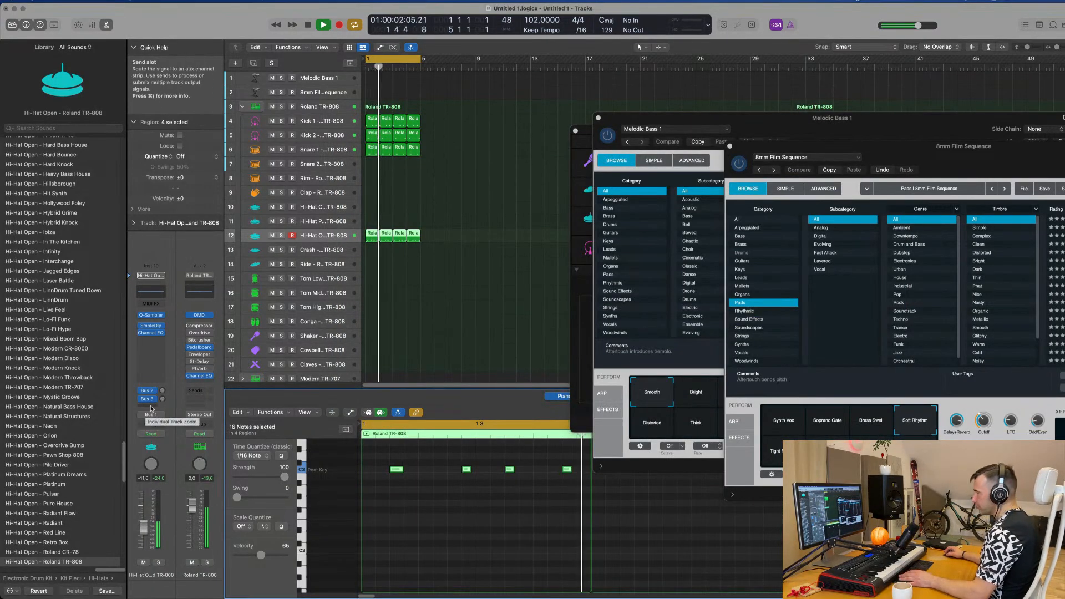
Step: Insert a stereo Delay Designer after the Channel EQ on the Hi-Hat Open channel while the loop plays
left_click(159, 341)
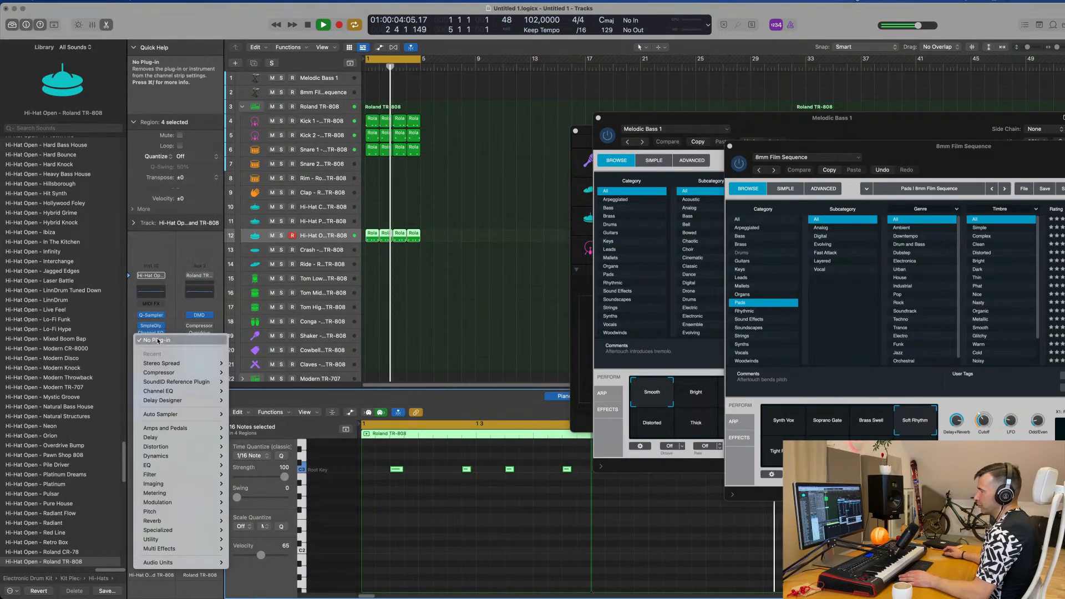
mouse_move(164, 438)
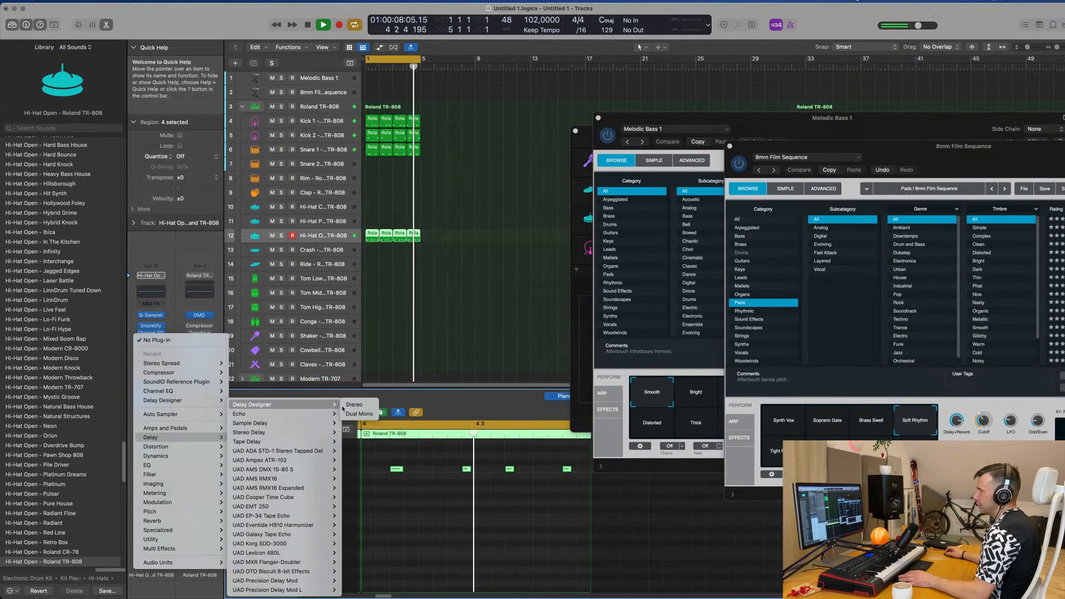
left_click(352, 404)
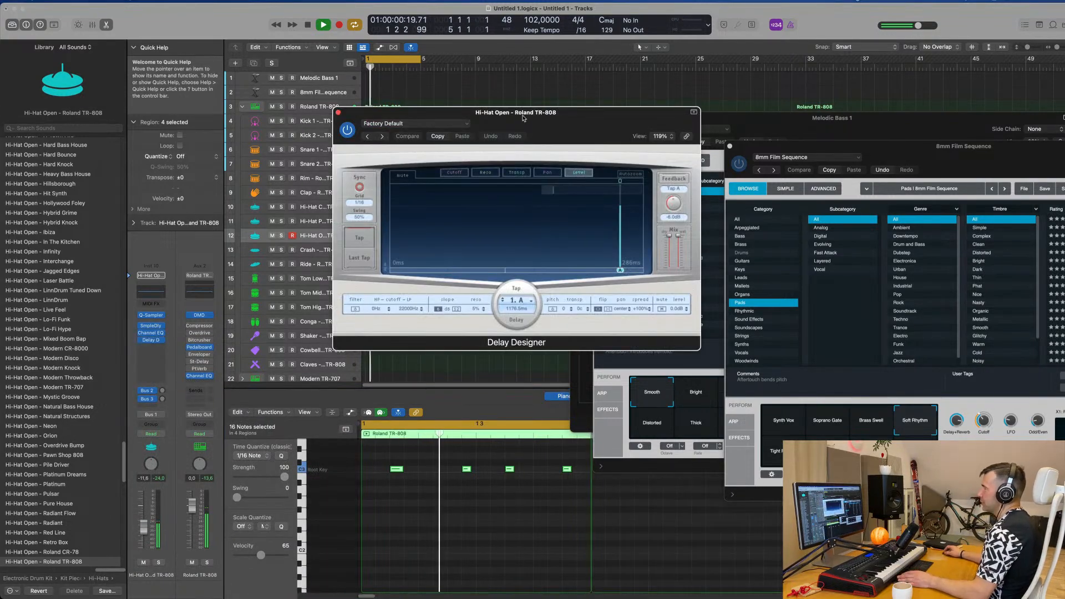
left_click_drag(530, 115, 668, 171)
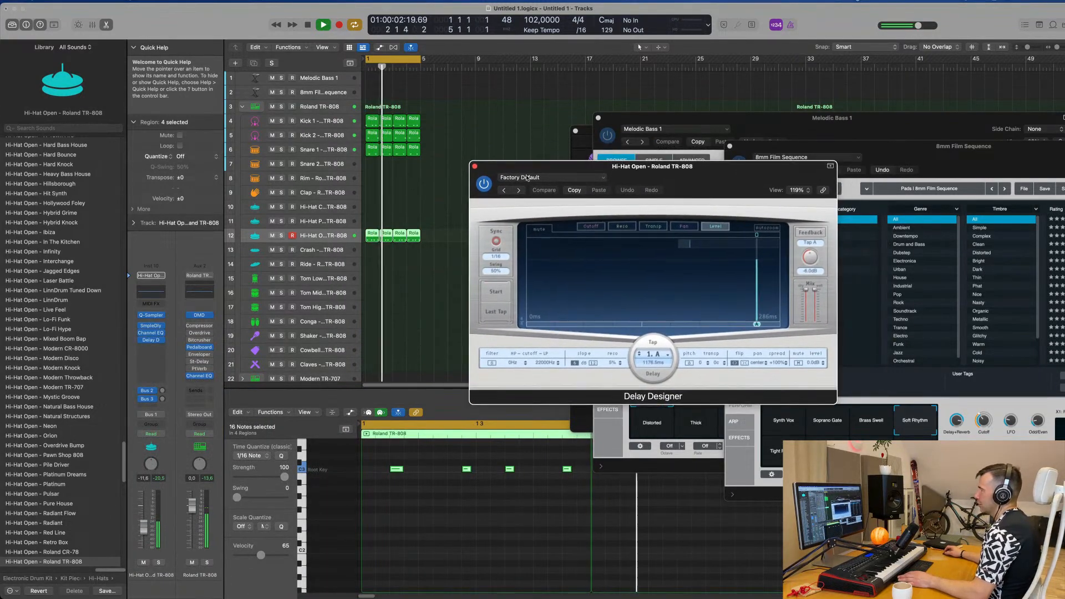
Step: Audition the 1/4 Sweeping Pan preset in Delay Designer, switch to 1/8 Alternating Pan, and close the plug-in window
left_click(533, 178)
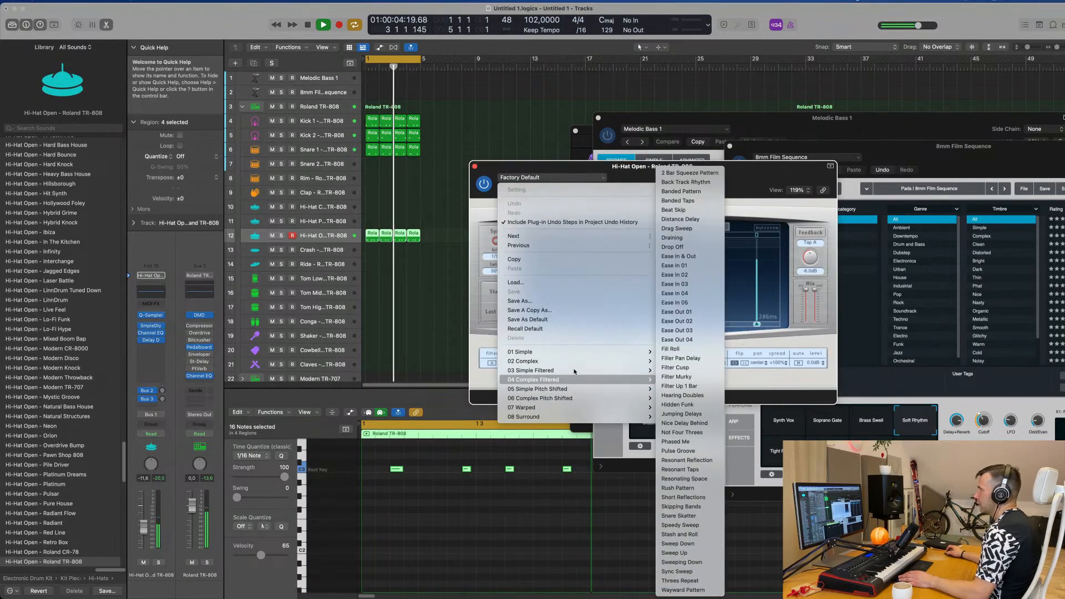
mouse_move(575, 371)
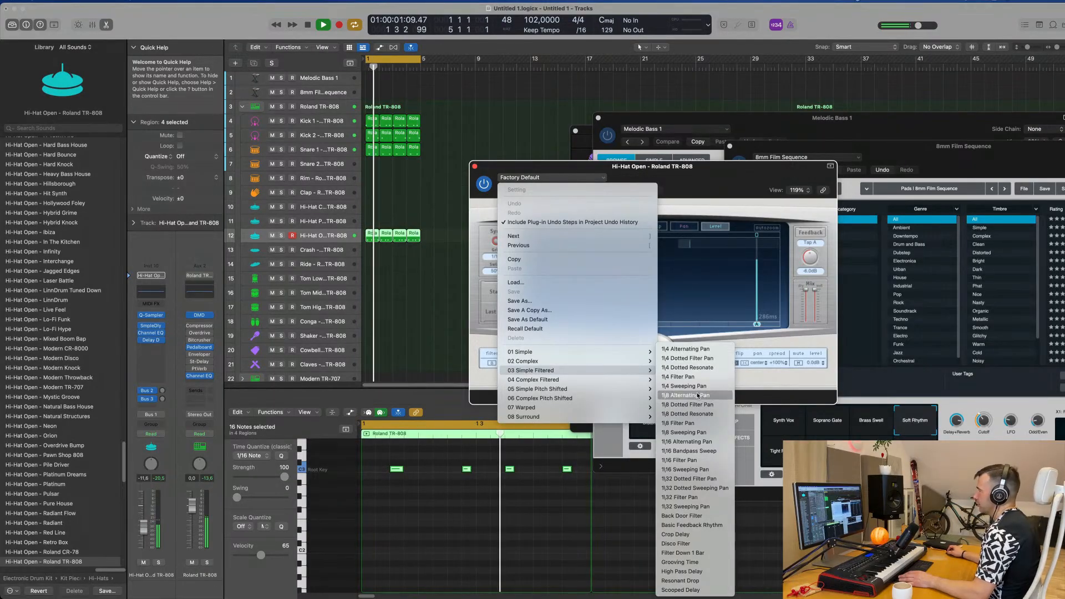
left_click(700, 389)
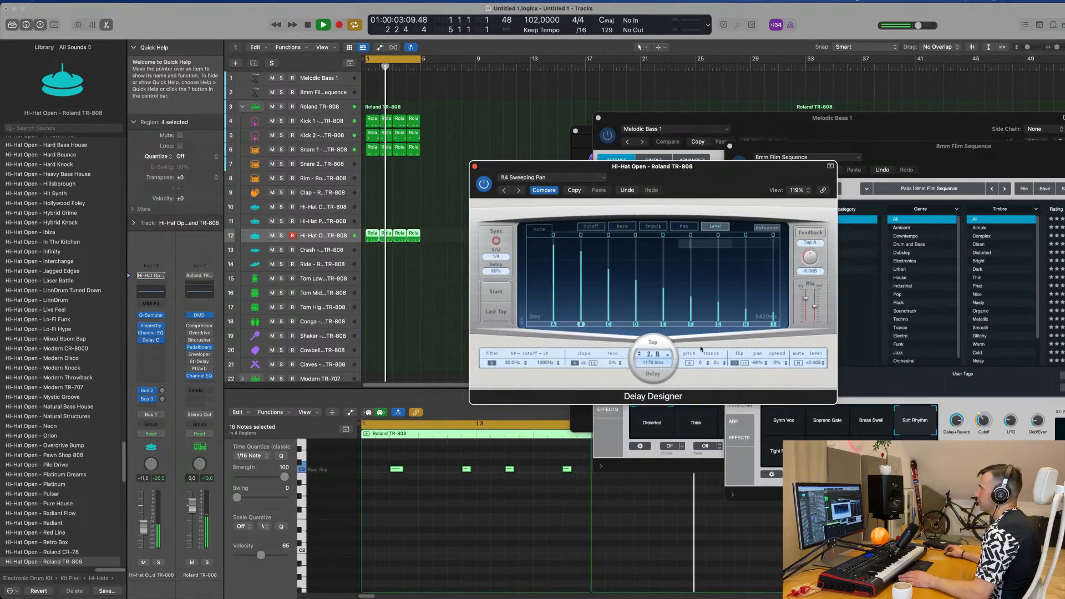
left_click_drag(747, 174, 695, 153)
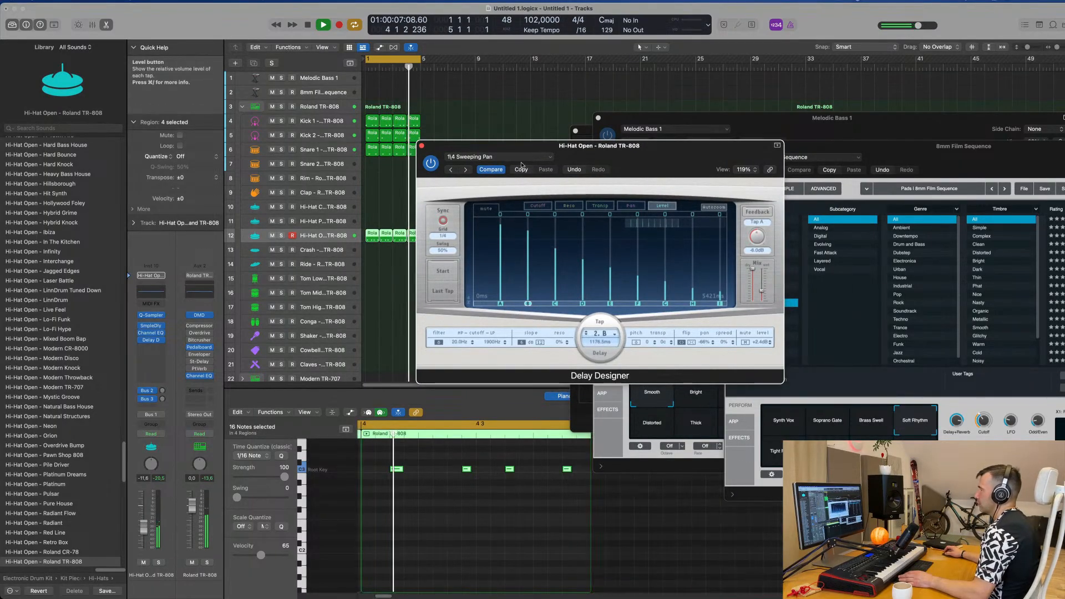
left_click(466, 171)
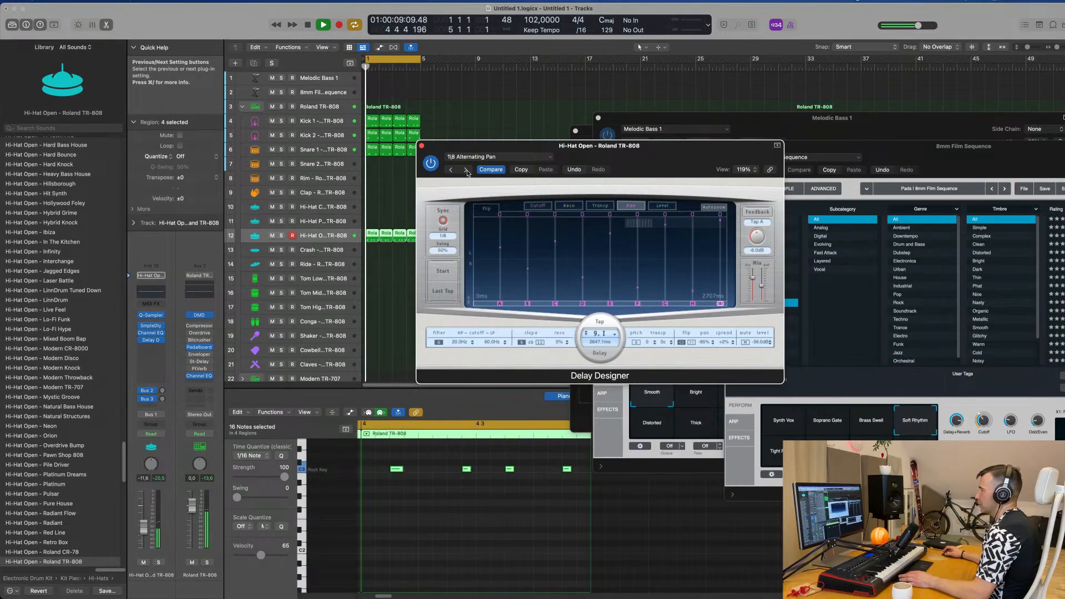
left_click_drag(704, 148, 713, 144)
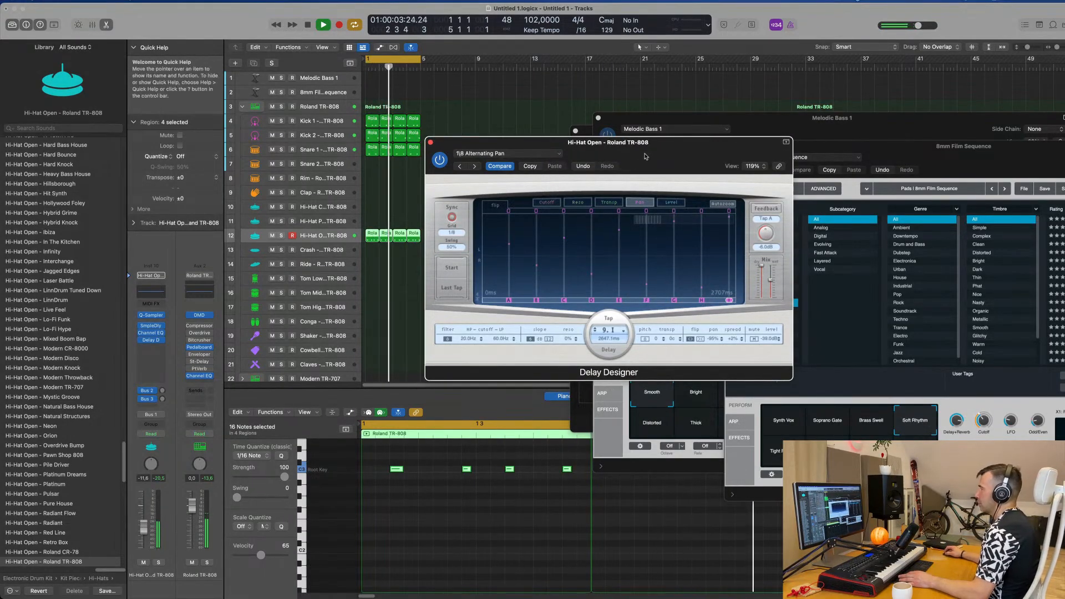
left_click_drag(645, 156, 728, 158)
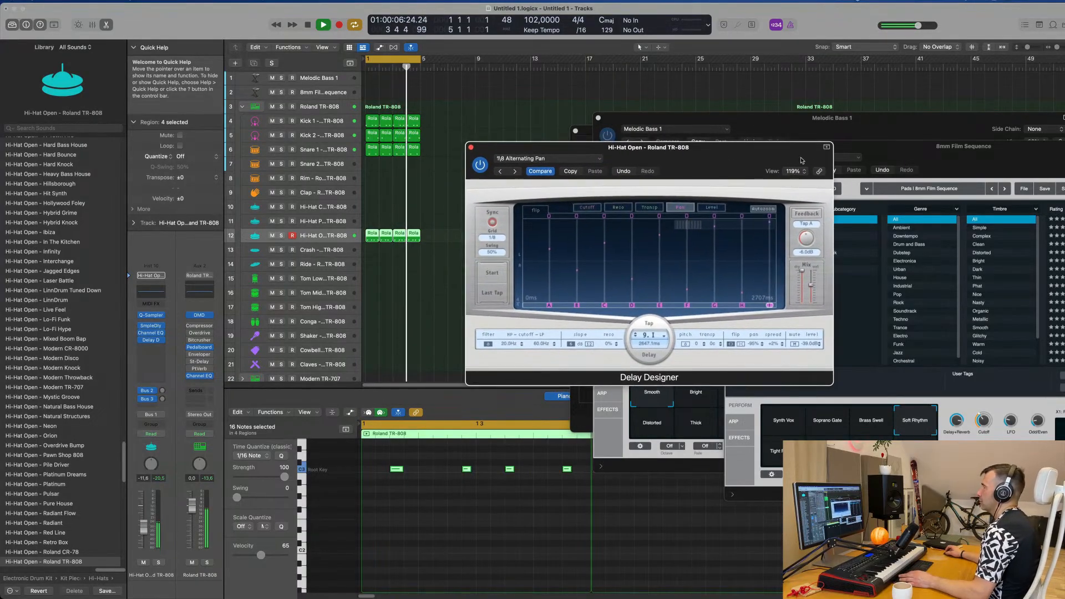
left_click(470, 147)
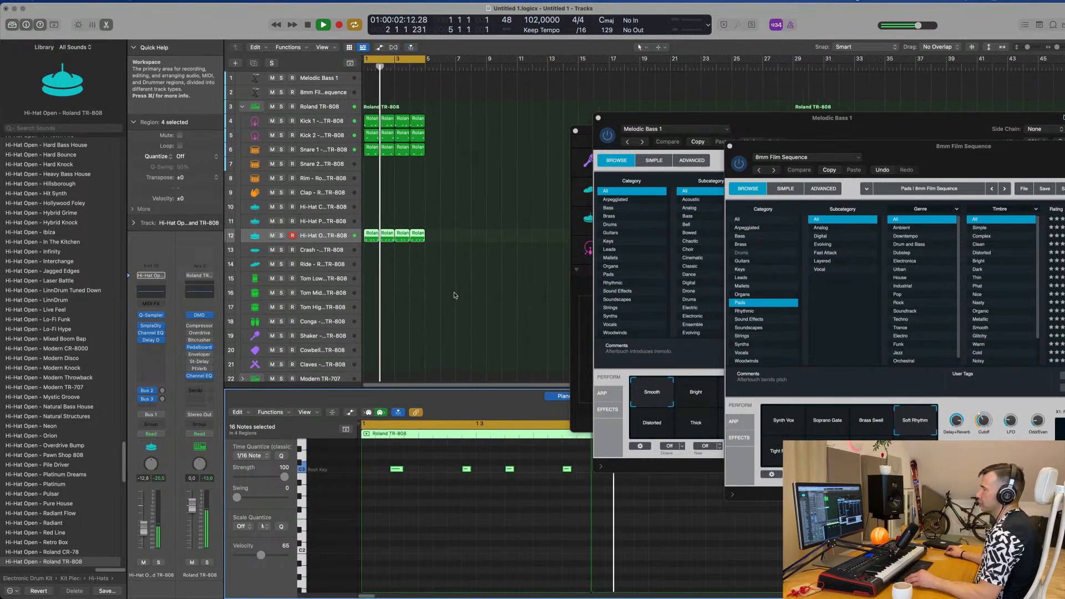
Step: Try all Kick 1 notes one octave lower during playback, return them to their original octave and restart the loop
scroll(465, 239, "down", 1)
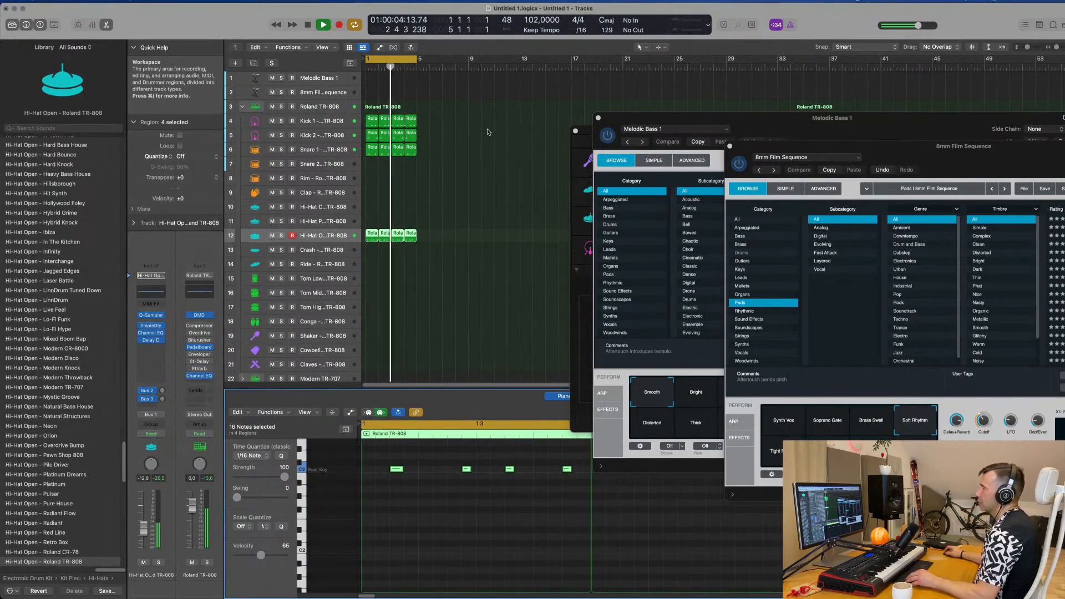
left_click(322, 121)
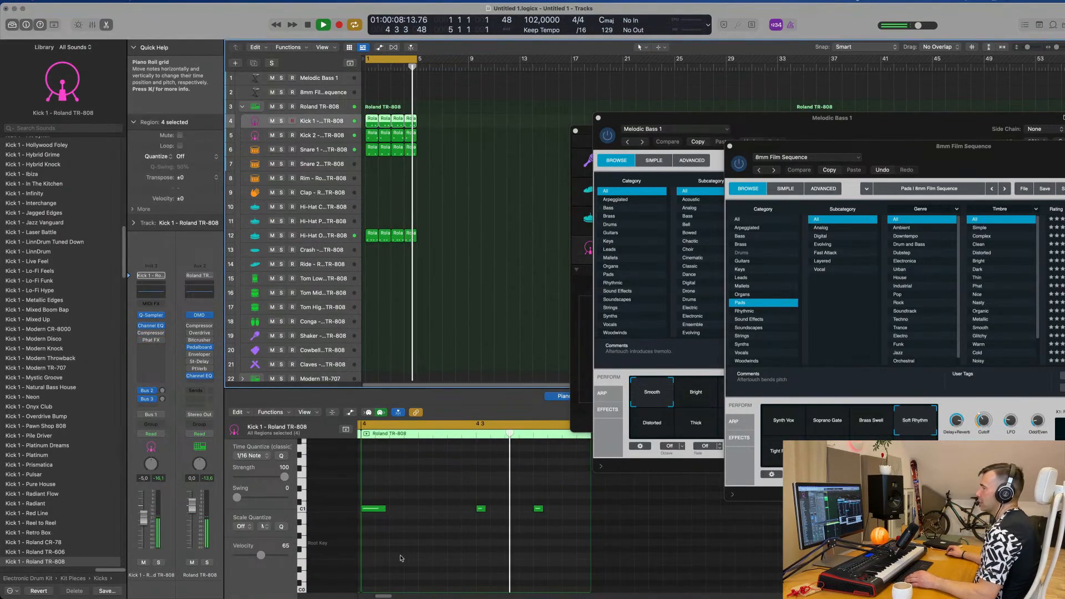
key("super+a")
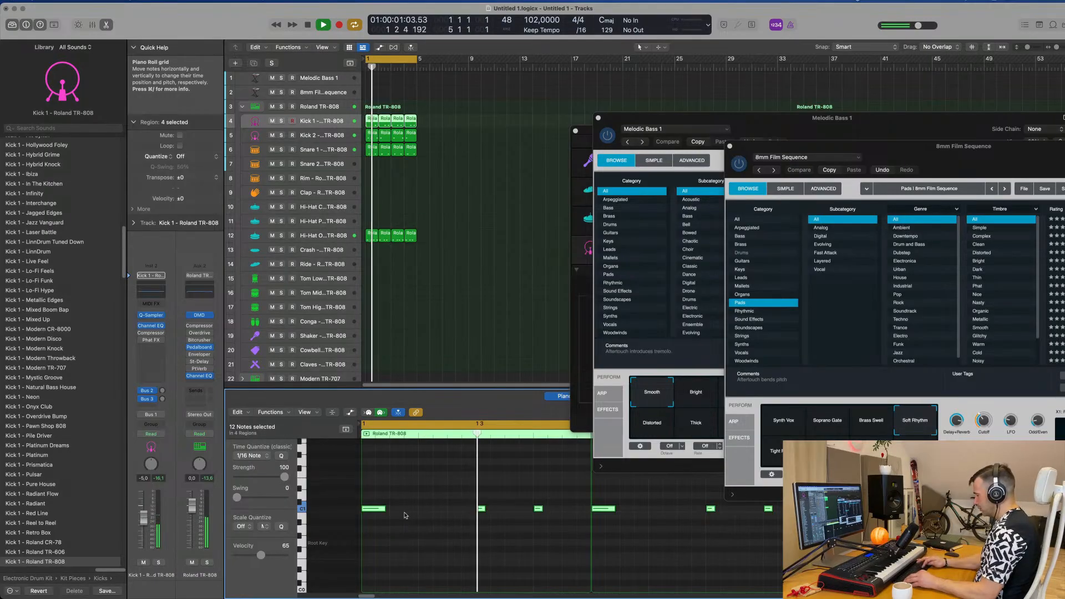
key("alt+shift+Down")
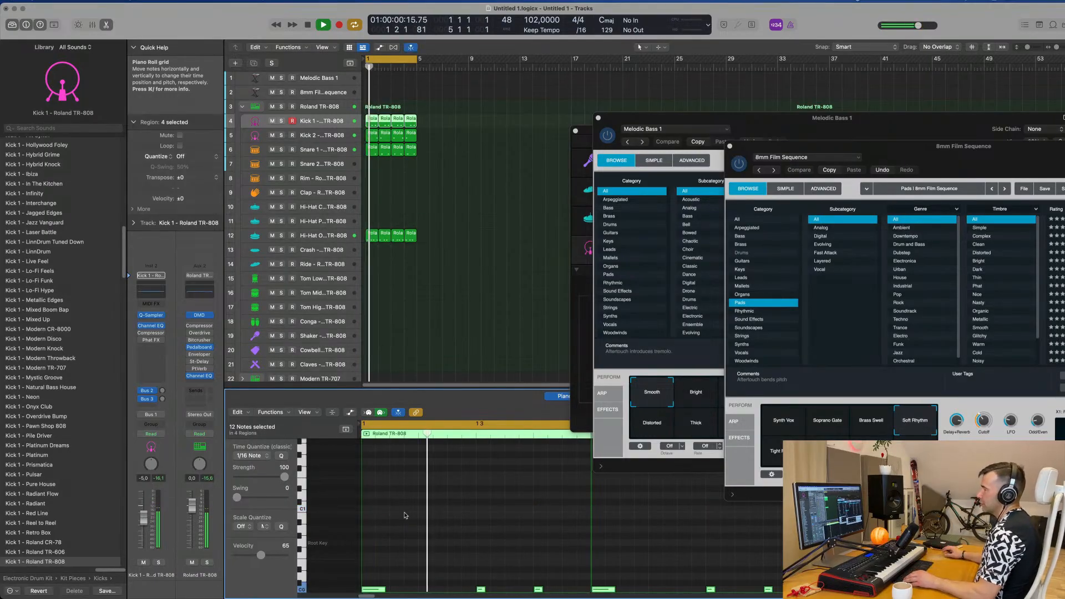
scroll(466, 184, "down", 5)
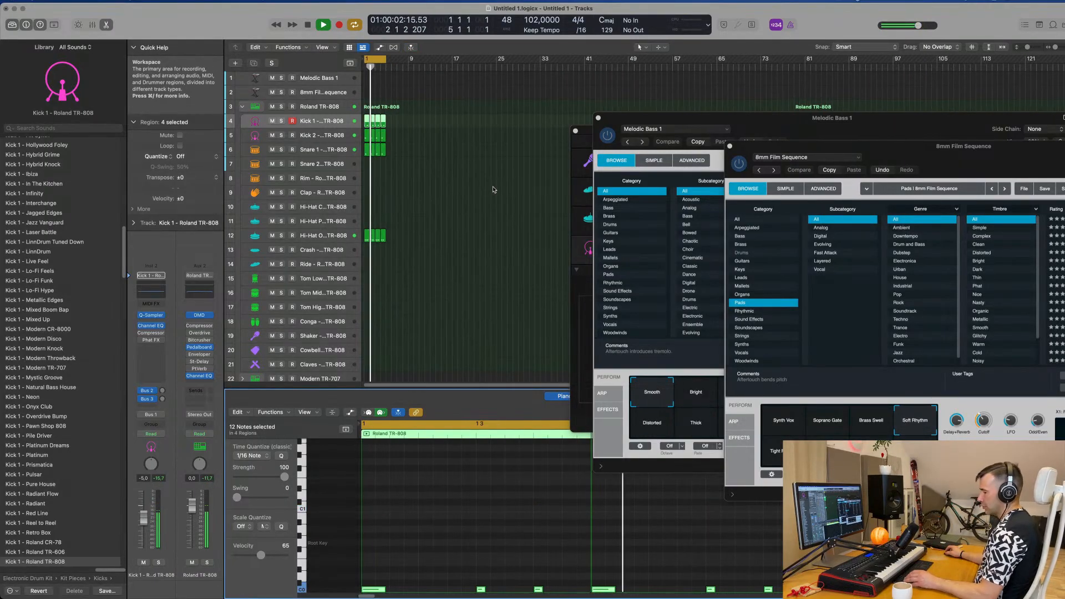
key("alt+shift+Up")
key("space")
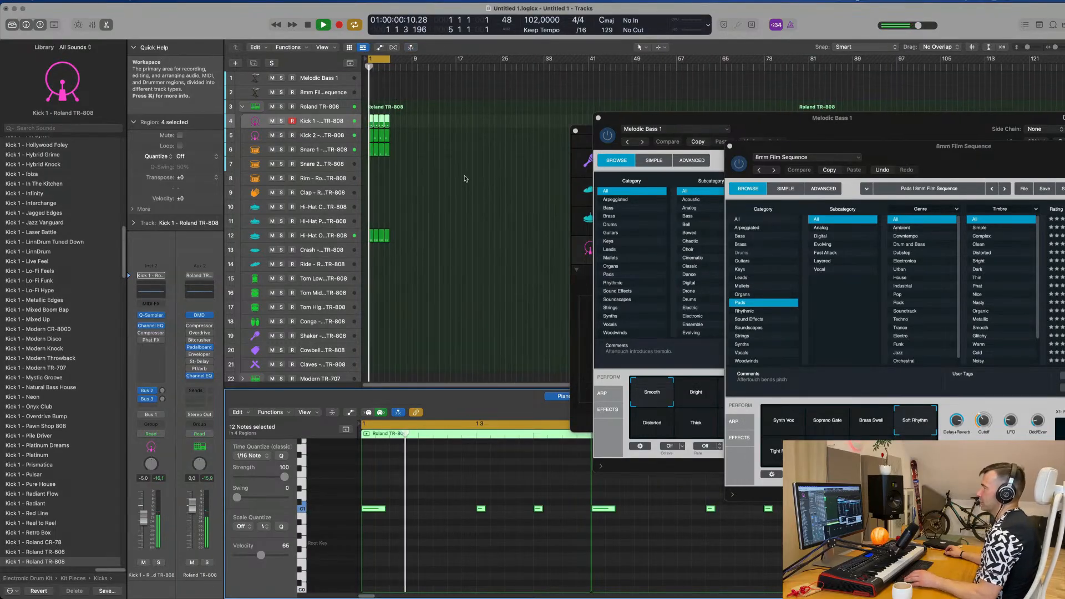
Step: Expand the Modern TR-707 track stack and copy the four Roland TR-808 Kick 1 regions onto its Kick 1 track
scroll(469, 183, "down", 4)
left_click(240, 306)
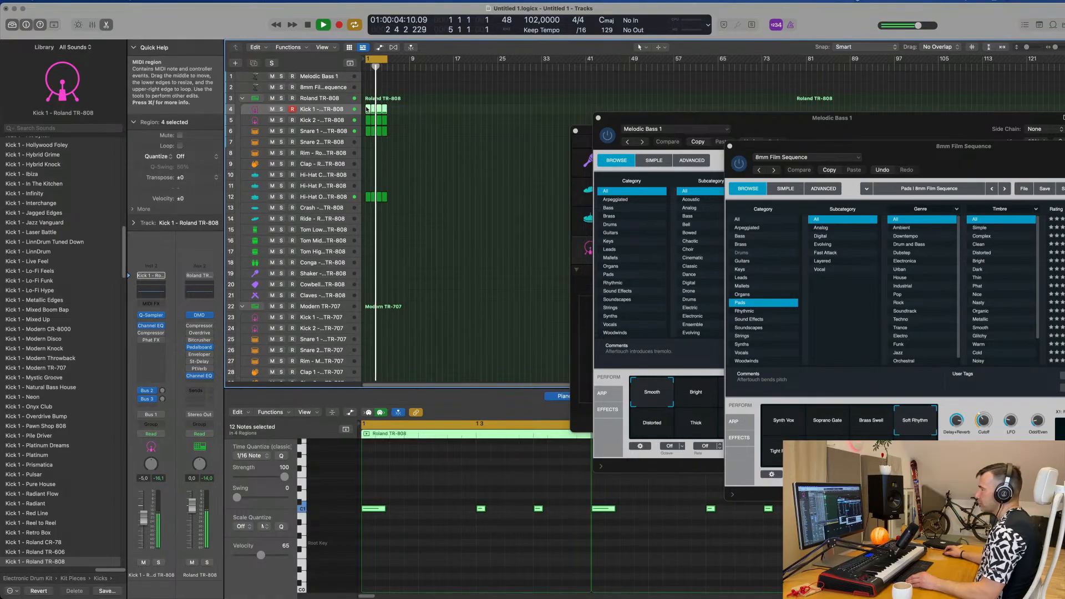
left_click_drag(367, 109, 368, 320)
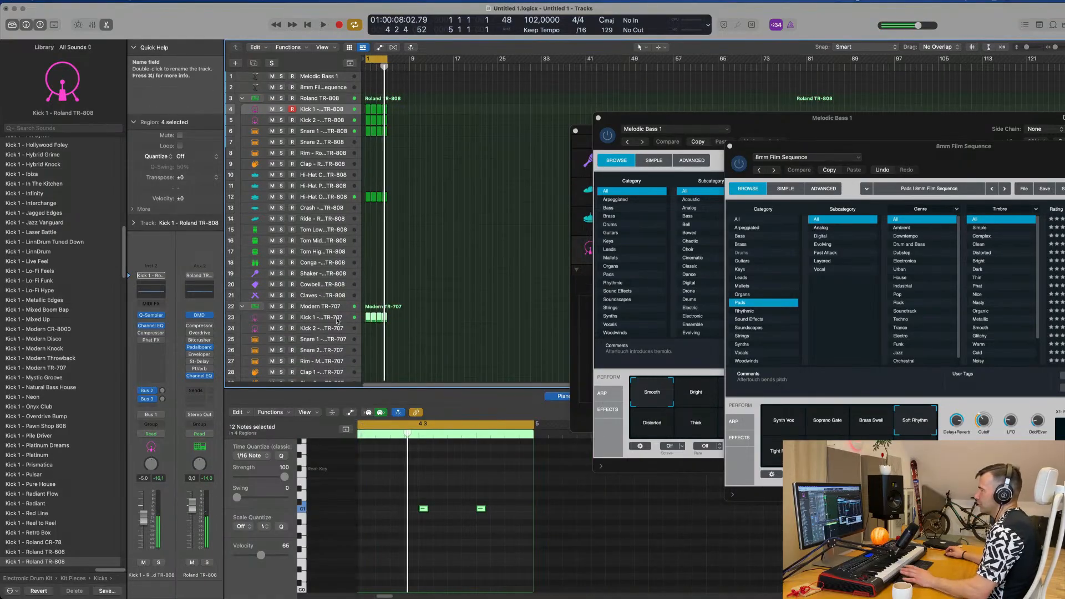
Step: Move the four copied kick regions to the Modern TR-707 Kick 2 track and lower that channel's volume to -10.4 dB
key("space")
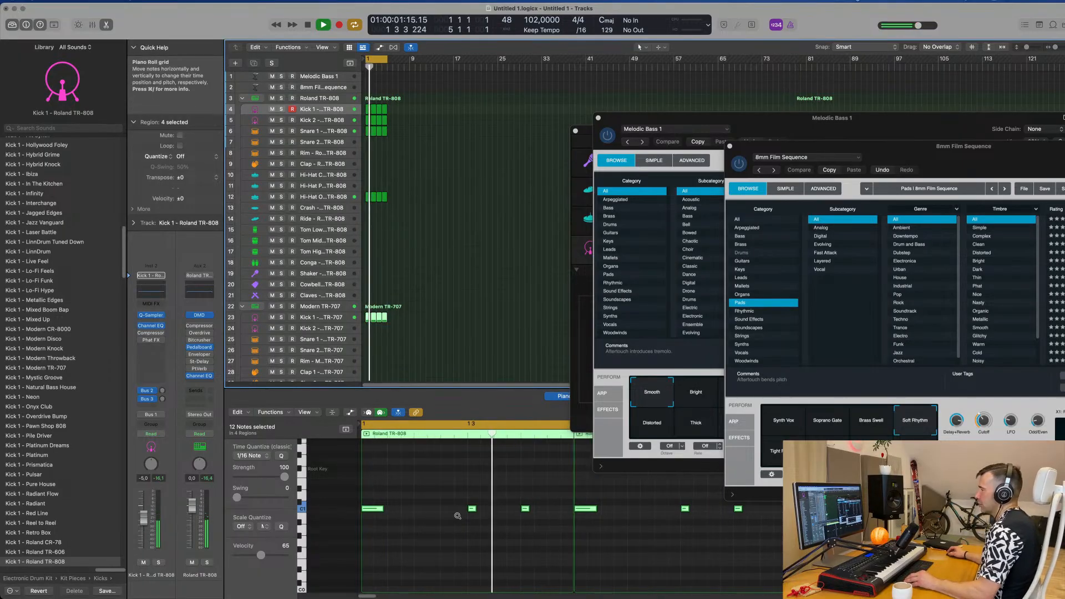
scroll(458, 516, "down", 5)
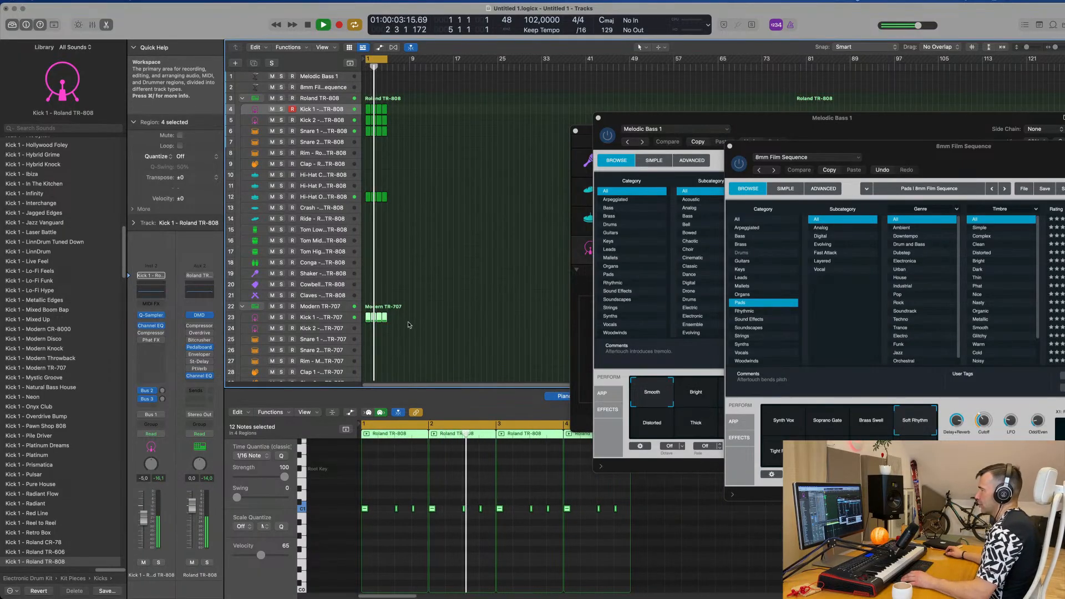
key("Return")
left_click_drag(368, 322, 369, 329)
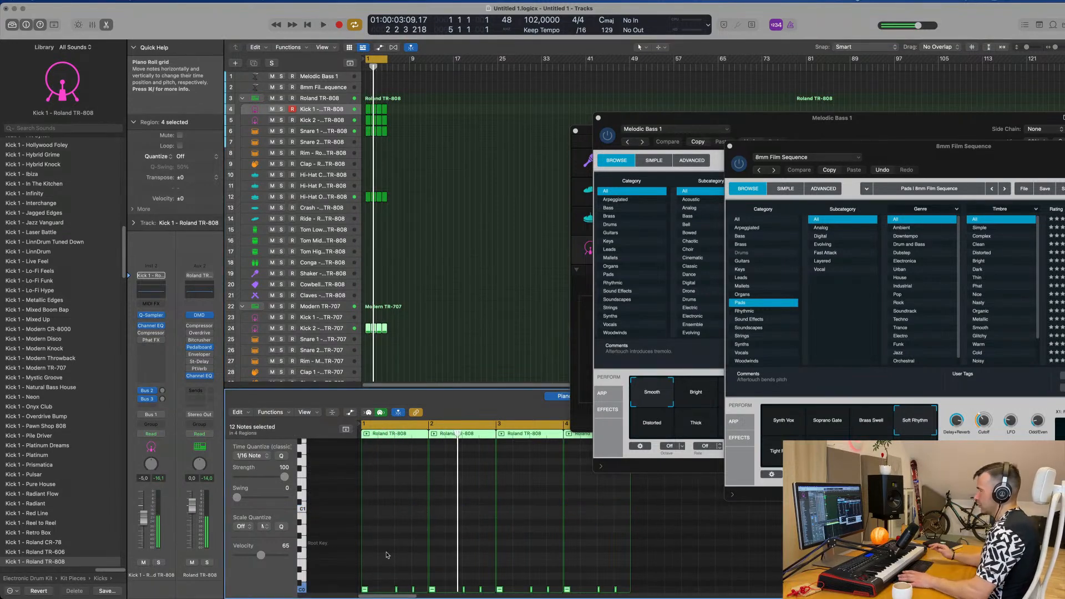
left_click(326, 329)
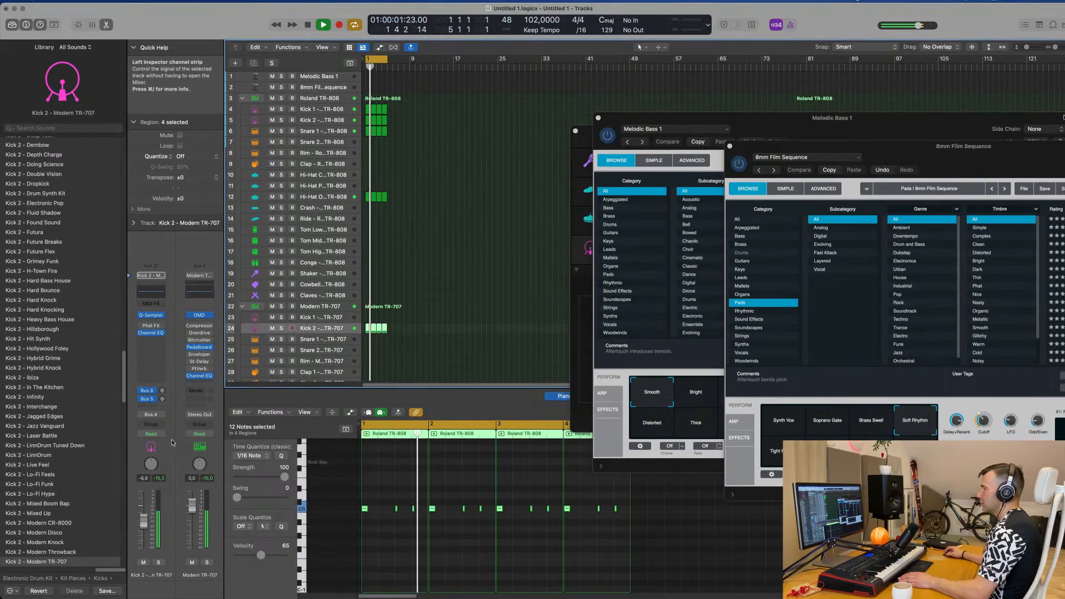
left_click_drag(144, 521, 143, 527)
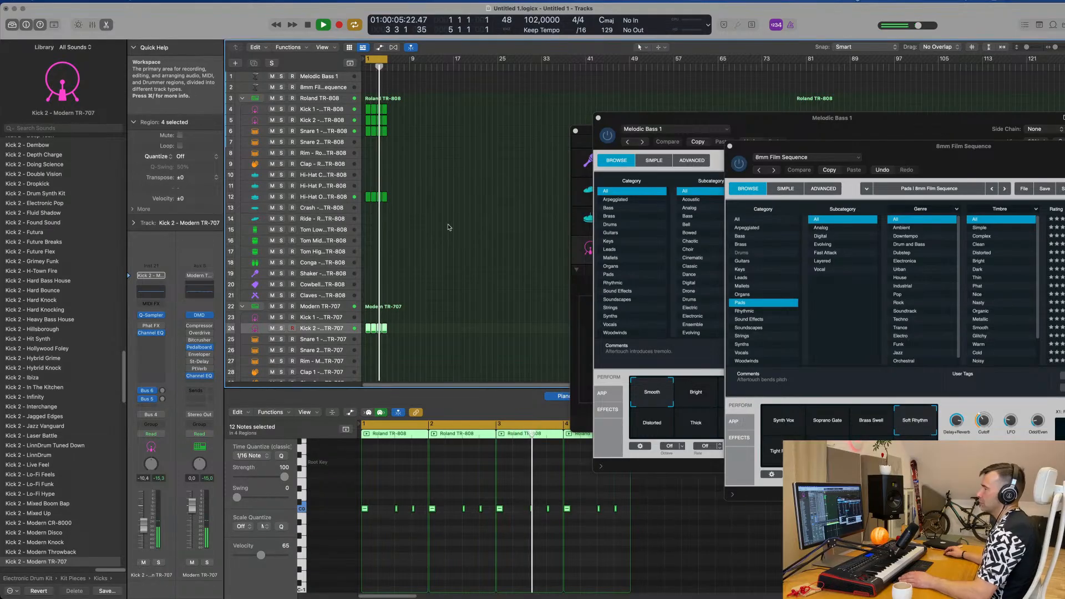
Step: Copy the first Roland TR-808 open hi-hat region onto the Shaker track at bar 1 during playback
scroll(455, 260, "down", 1)
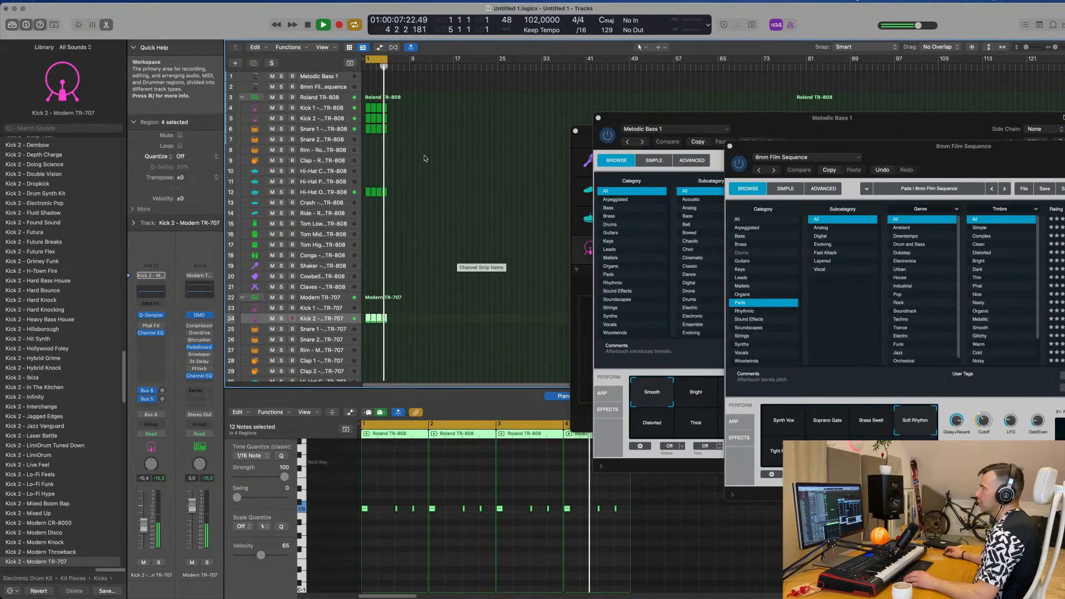
left_click(368, 192)
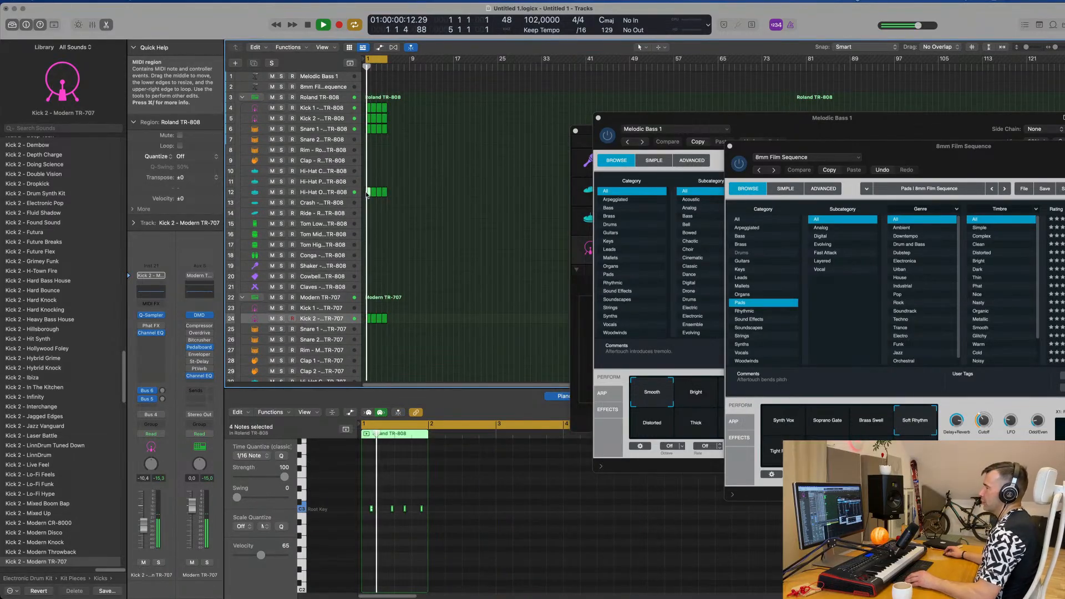
left_click_drag(367, 192, 365, 270)
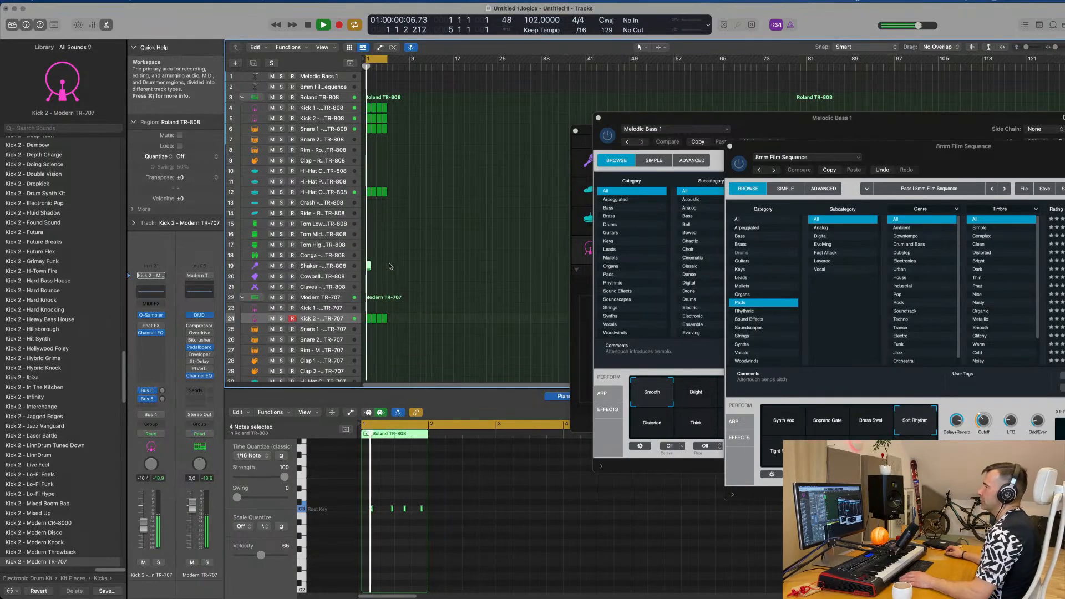
scroll(393, 279, "up", 10)
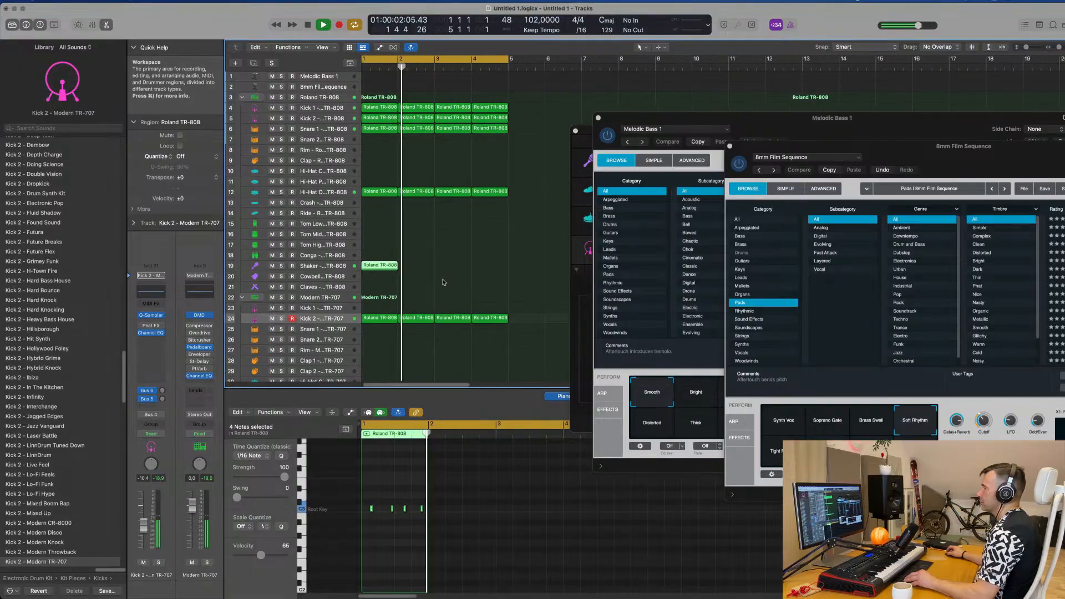
key("space")
key("space")
scroll(400, 268, "down", 5)
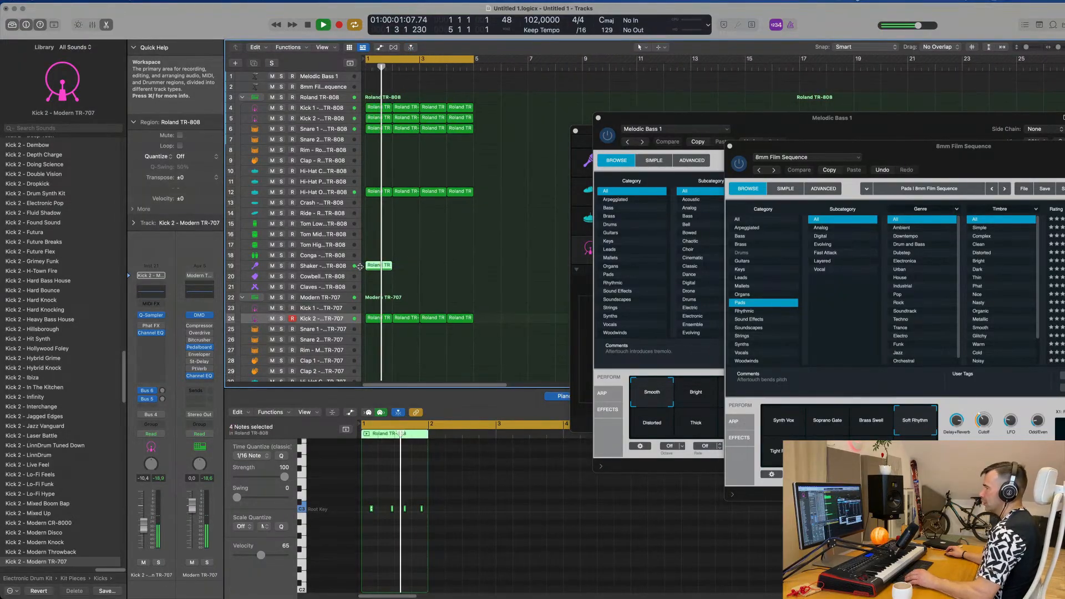
Step: Repeat the Shaker region three times to fill the four bars and restart the loop
key("super+r")
key("super+r")
key("super+r")
key("space")
key("space")
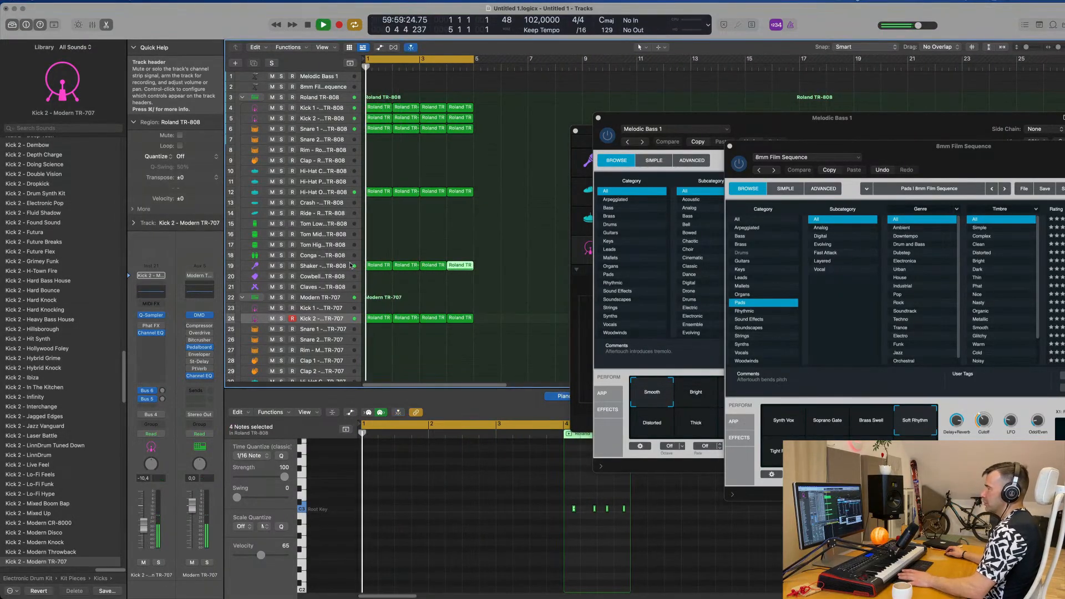
Step: Set the Shaker channel's Bus 3 send to -5.0 dB and check the Tape Delay plug-in on the Delay aux, closing its window
left_click(342, 266)
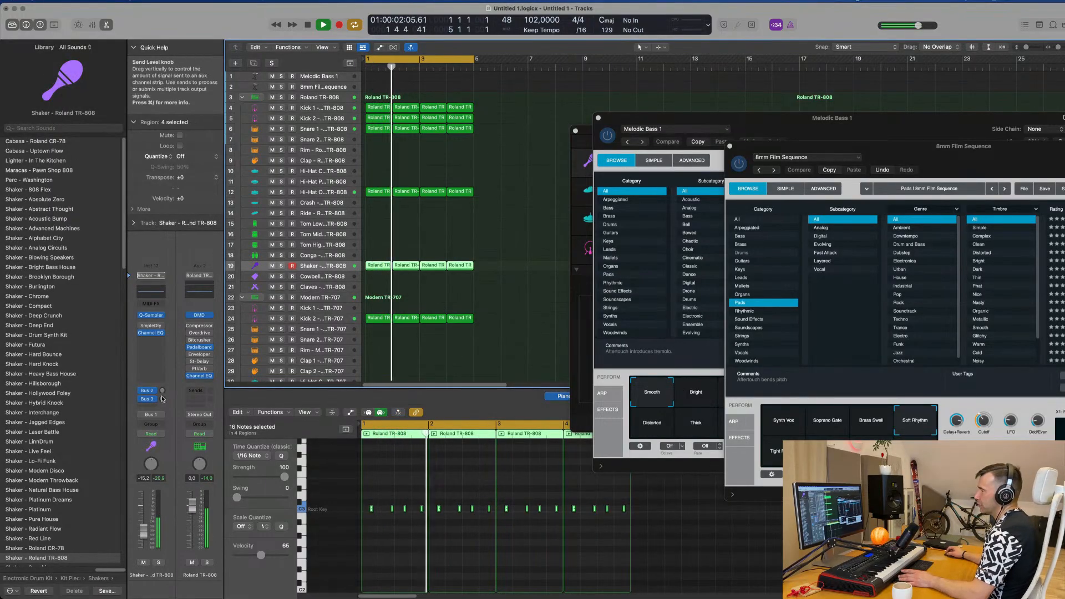
mouse_move(163, 391)
left_mouse_down()
mouse_move(166, 368)
mouse_move(163, 402)
left_mouse_up()
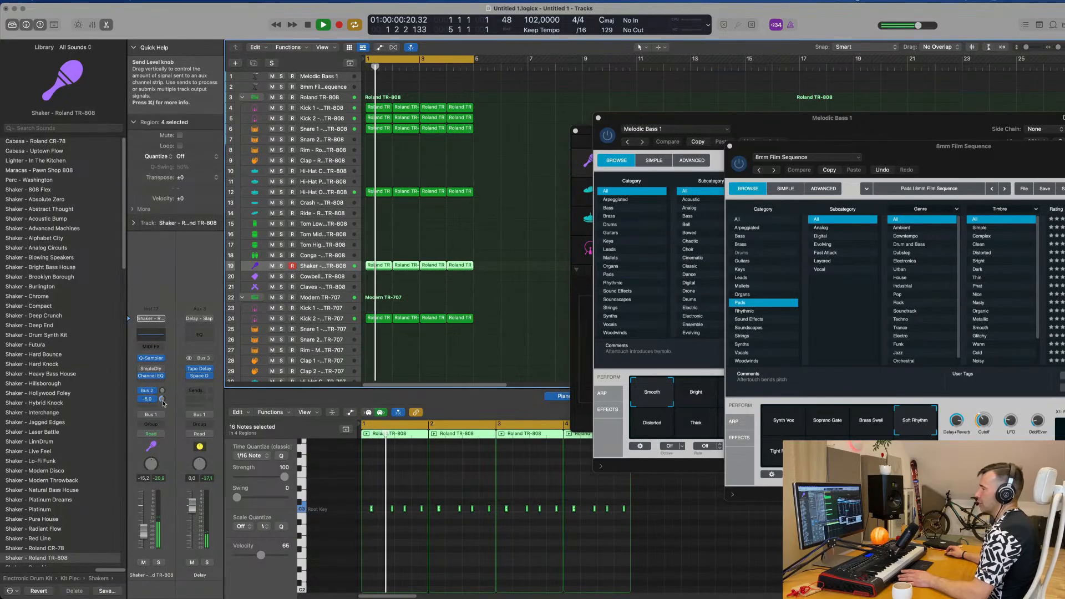
left_click(200, 369)
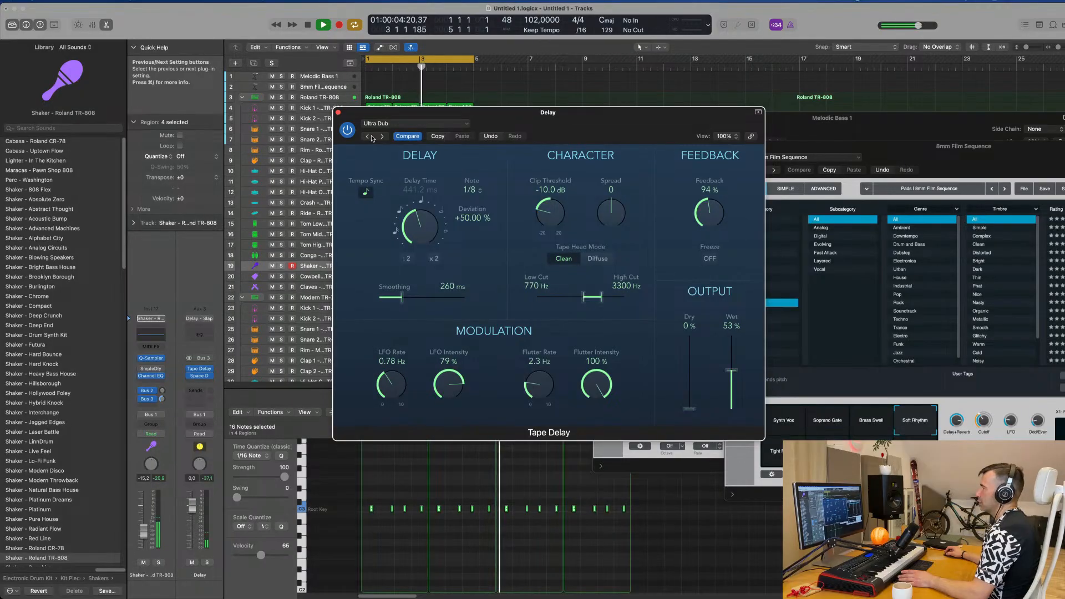
left_click_drag(567, 114, 581, 111)
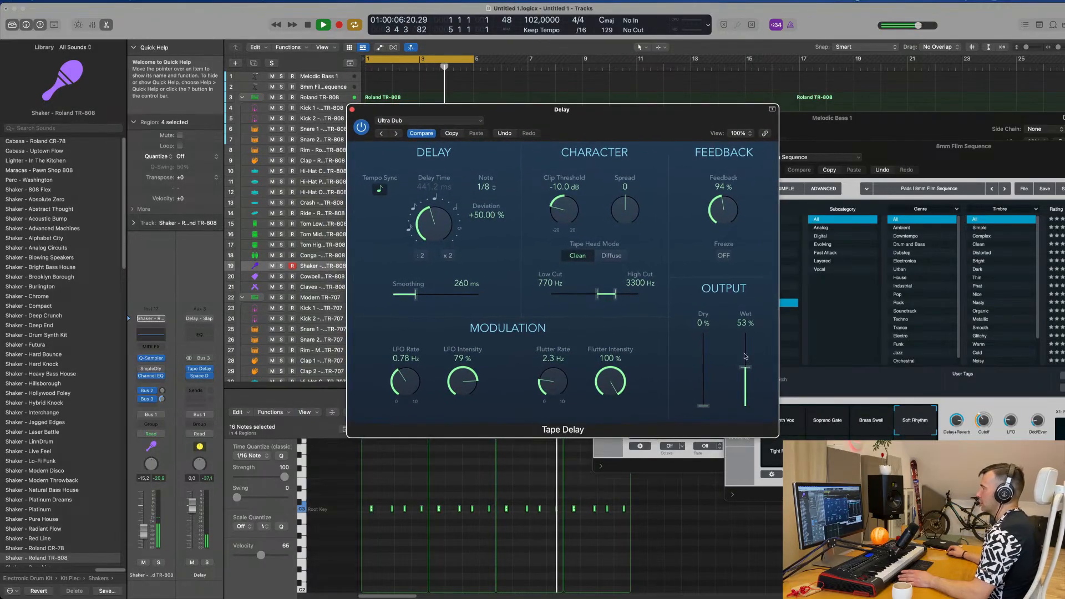
left_click_drag(747, 372, 748, 372)
left_click_drag(621, 123, 655, 124)
left_click(387, 110)
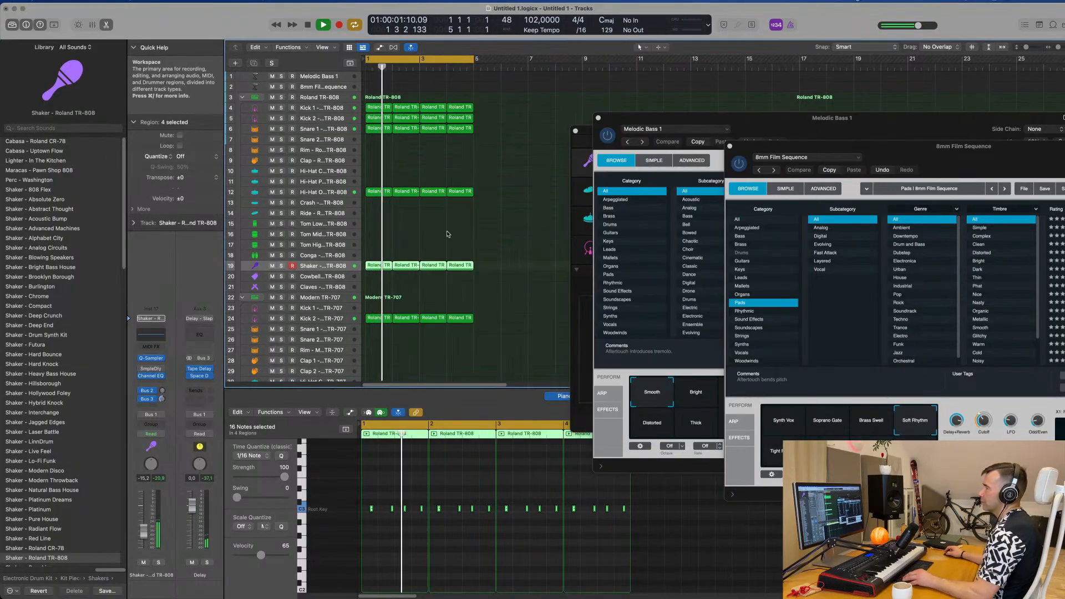
Step: Select all drum regions in the arrangement and repeat the four-bar pattern three times to reach bar 17
scroll(502, 236, "up", 1)
scroll(512, 232, "down", 3)
scroll(508, 216, "right", 1)
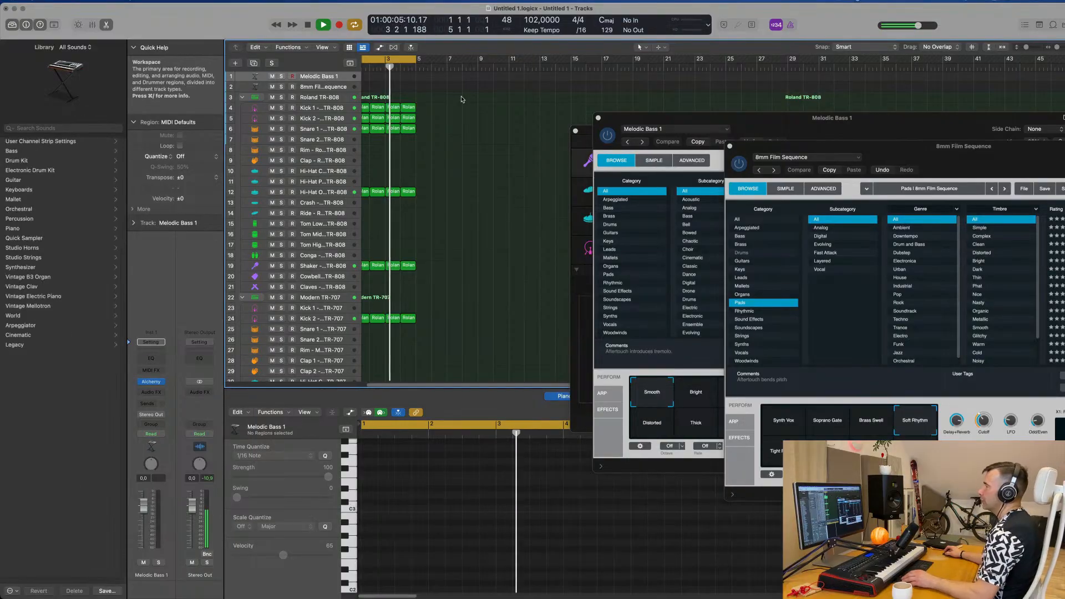
key("super+a")
key("super+r")
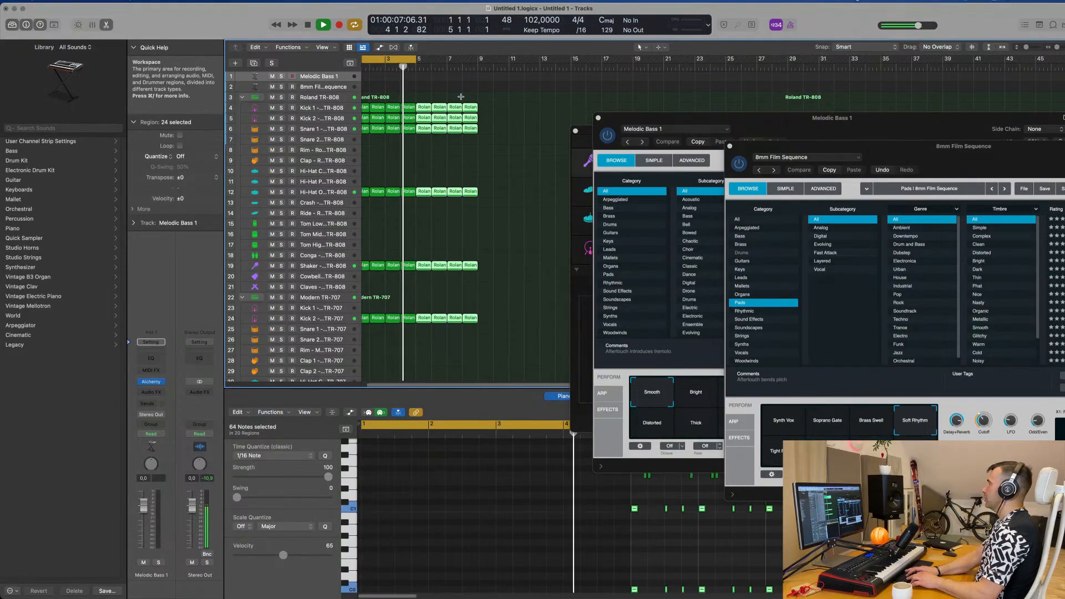
key("super+r")
key("super+r")
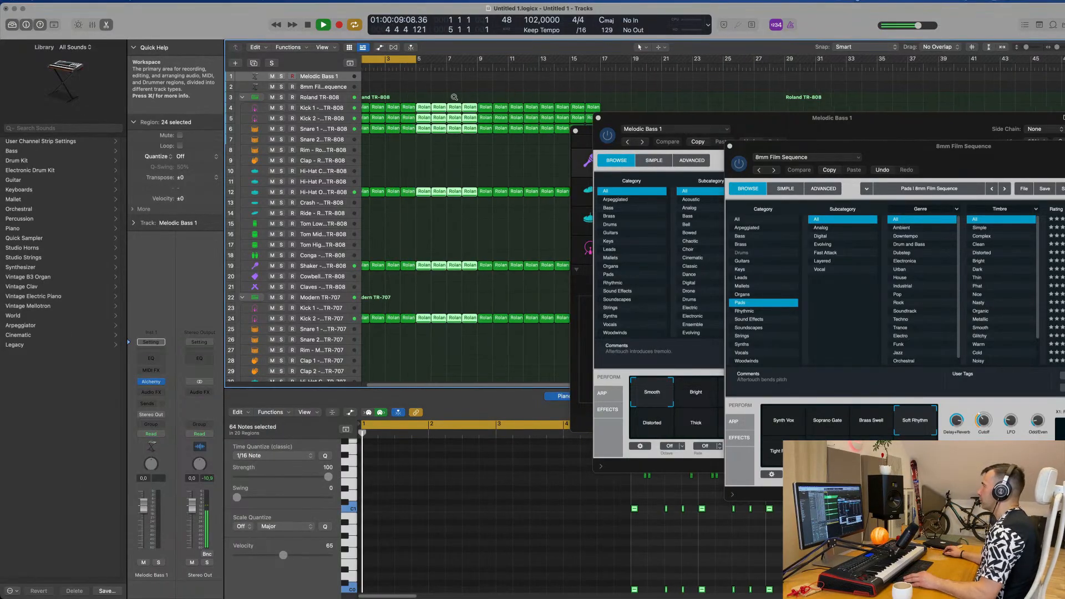
Step: Extend the cycle range to bar 17, restart playback and lower the Melodic Bass 1 track's volume
key("super+Left")
key("super+Left")
key("space")
key("space")
left_click_drag(408, 55, 526, 68)
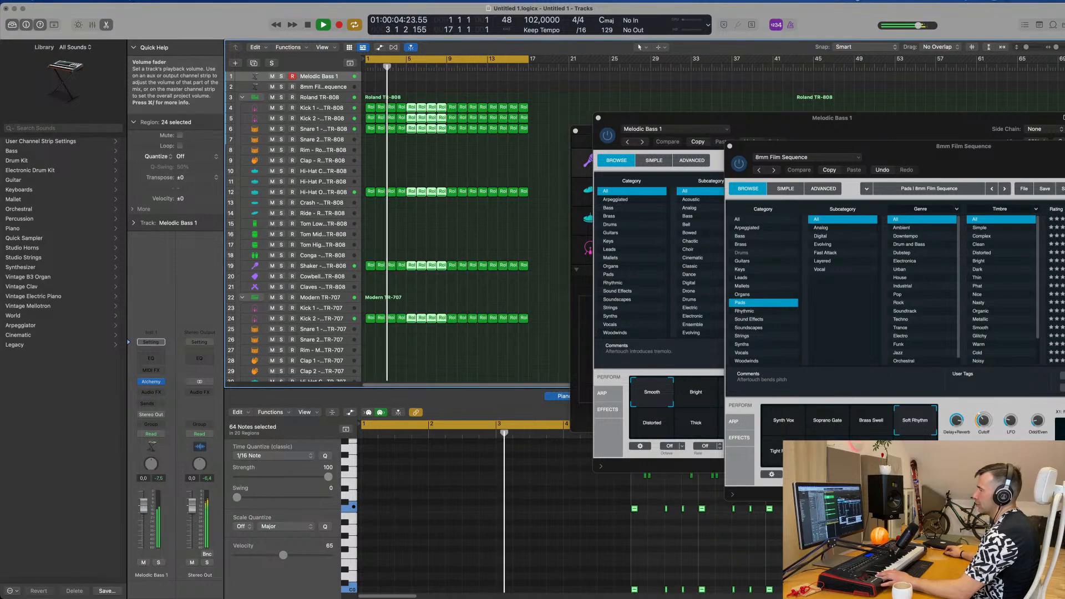
left_click_drag(144, 522, 144, 523)
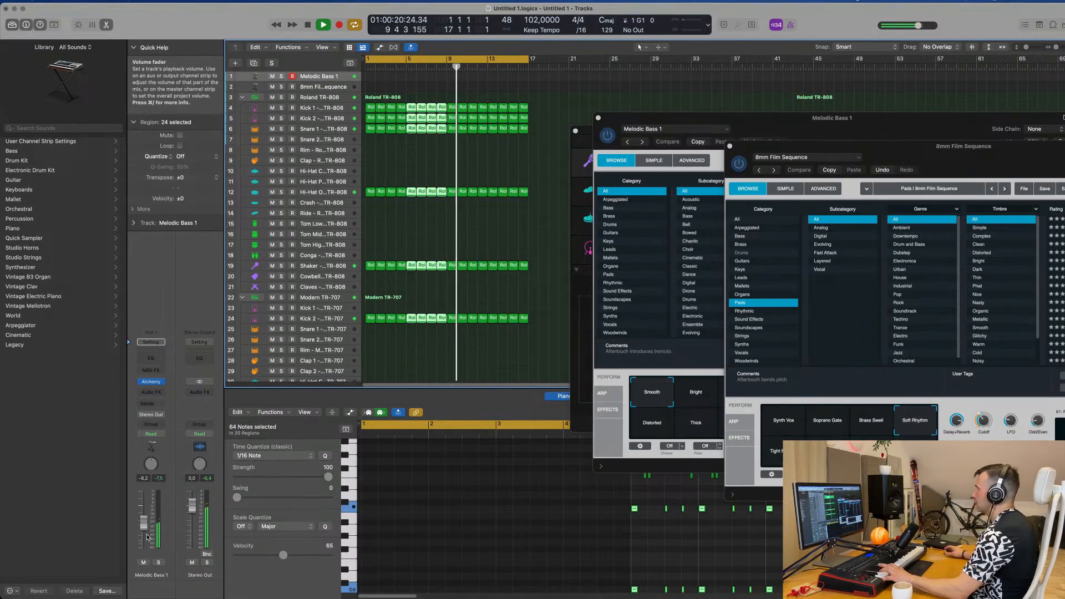
Step: Record a four-bar bass line on the Melodic Bass 1 track and move its region to start at bar 1
left_click_drag(853, 122, 749, 138)
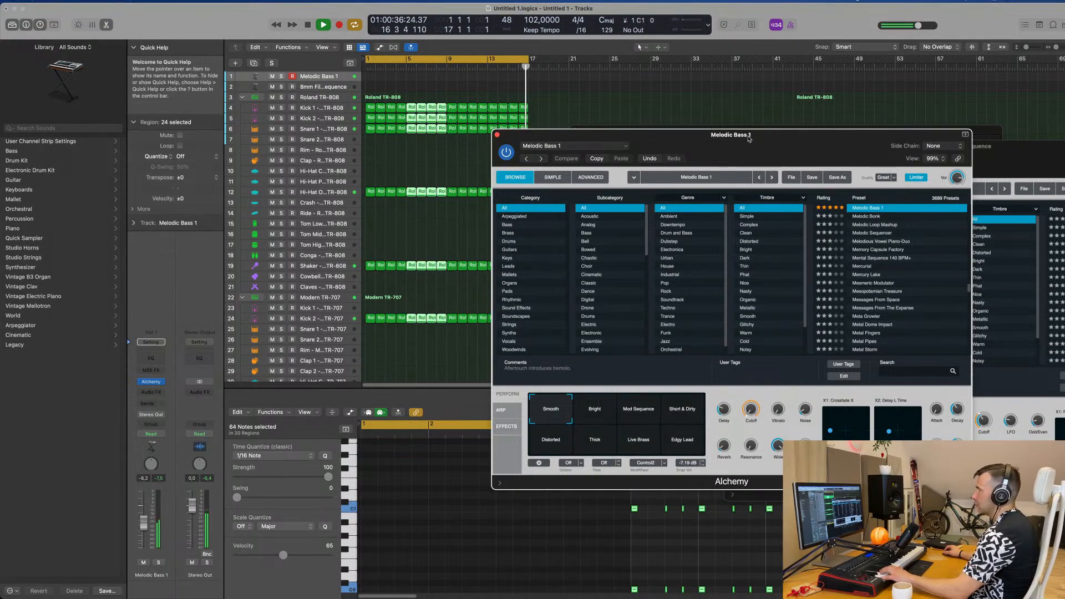
key("r")
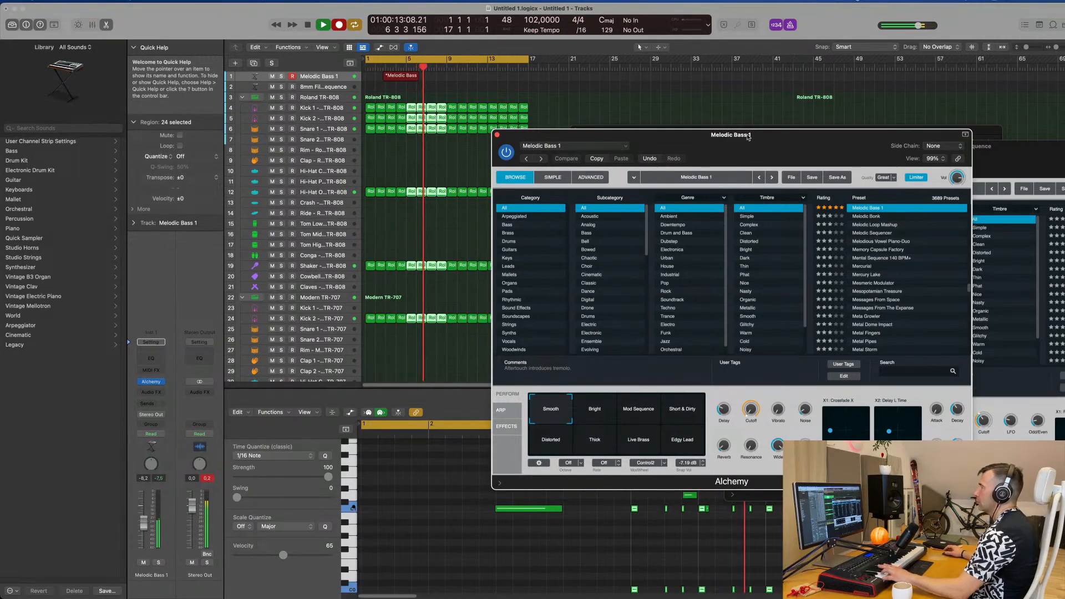
key("space")
key("space")
mouse_move(405, 77)
left_mouse_down()
mouse_move(380, 79)
mouse_move(394, 76)
left_mouse_up()
key("space")
Step: Select all notes in the Melodic Bass 1 region alone and quantize them to 1/16 notes
left_click(448, 547)
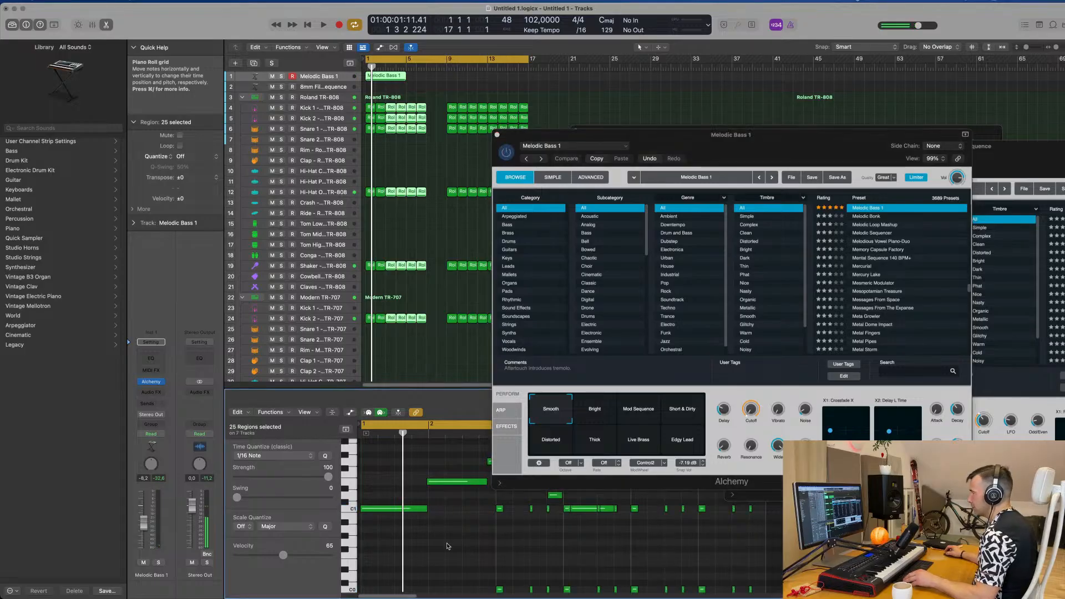
left_click(405, 166)
left_click(391, 78)
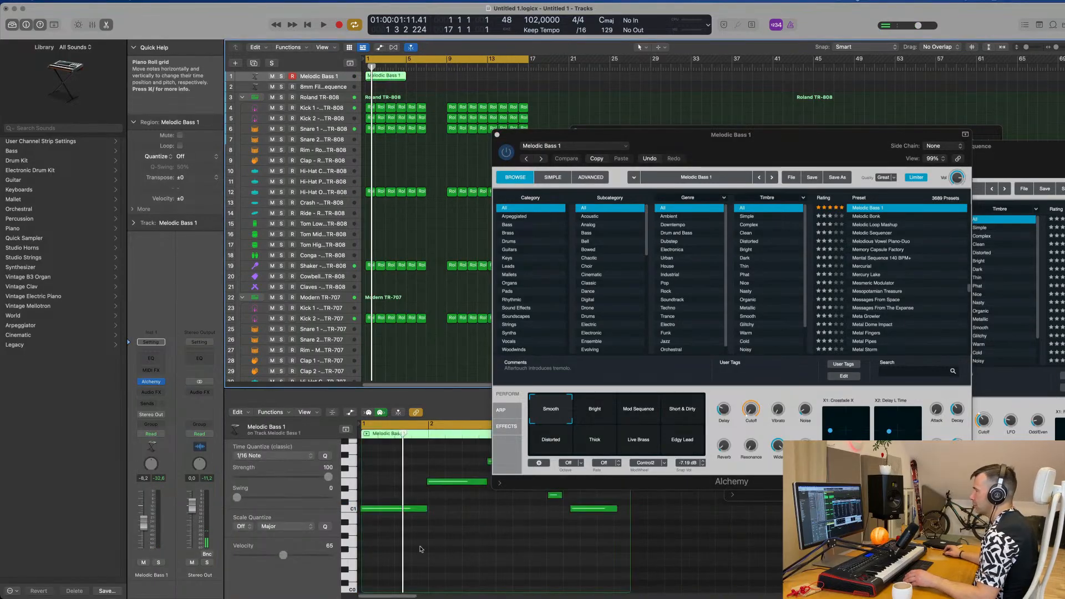
key("super+a")
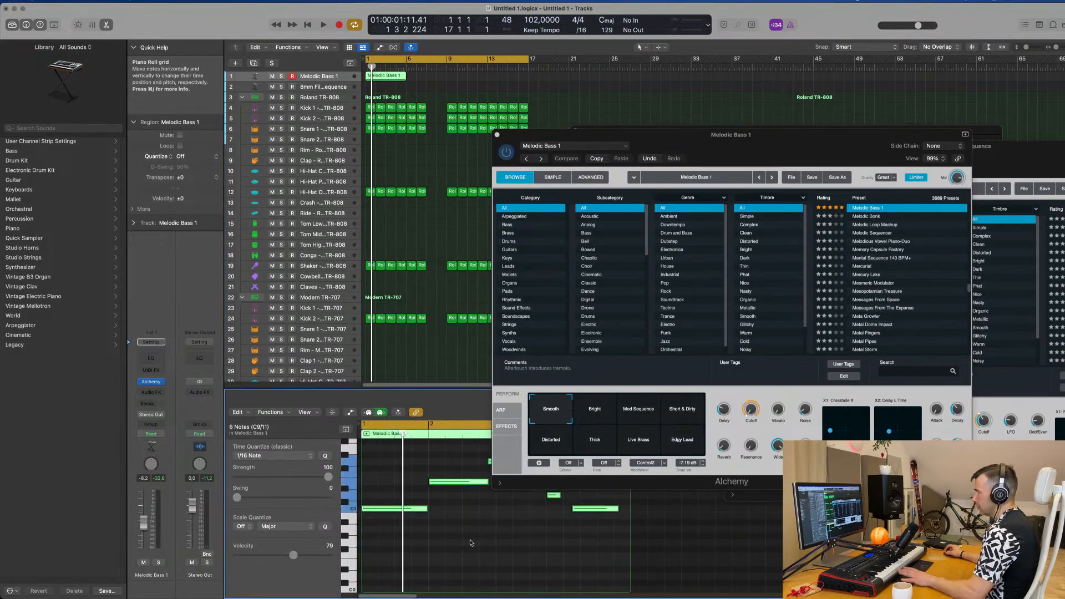
Step: Play back the bass line and adjust its last C1 note to start at bar 4 and last the whole bar
key("space")
left_click_drag(588, 135, 793, 57)
scroll(533, 514, "down", 1)
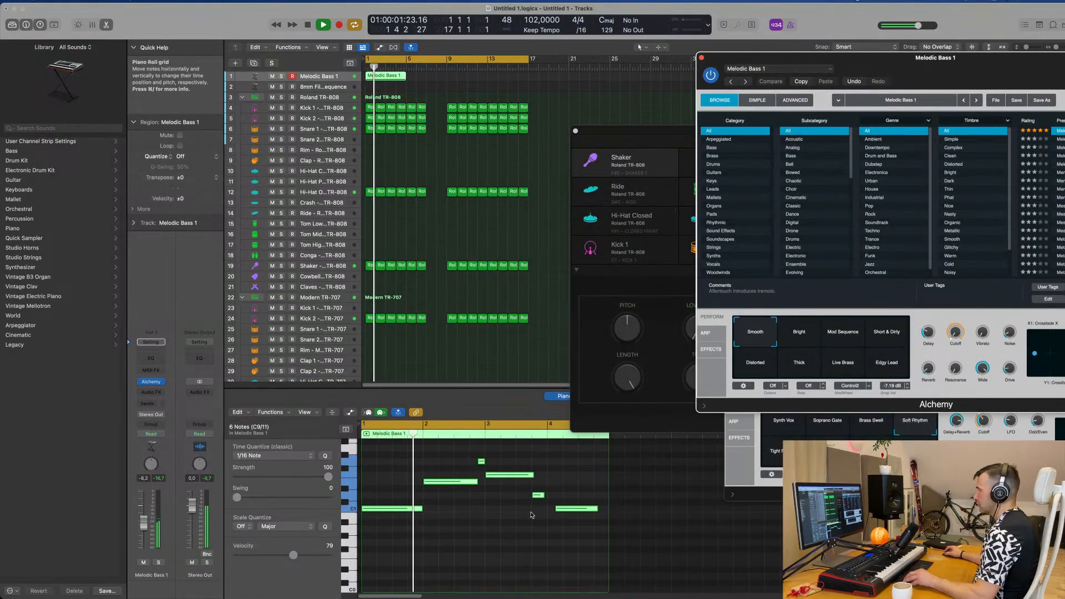
scroll(532, 514, "up", 3)
scroll(549, 516, "down", 1)
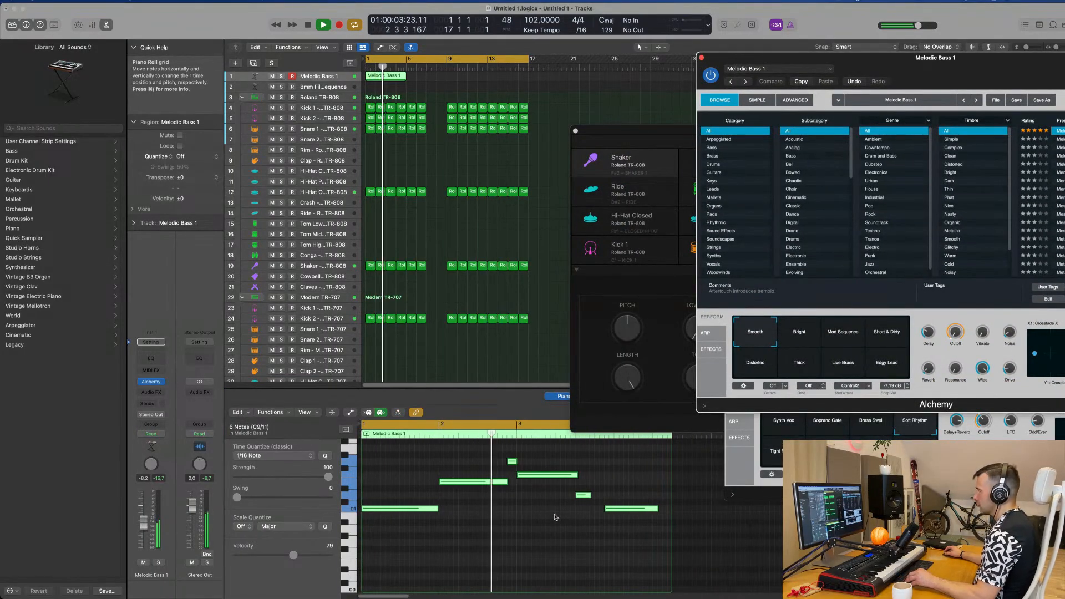
scroll(557, 520, "up", 1)
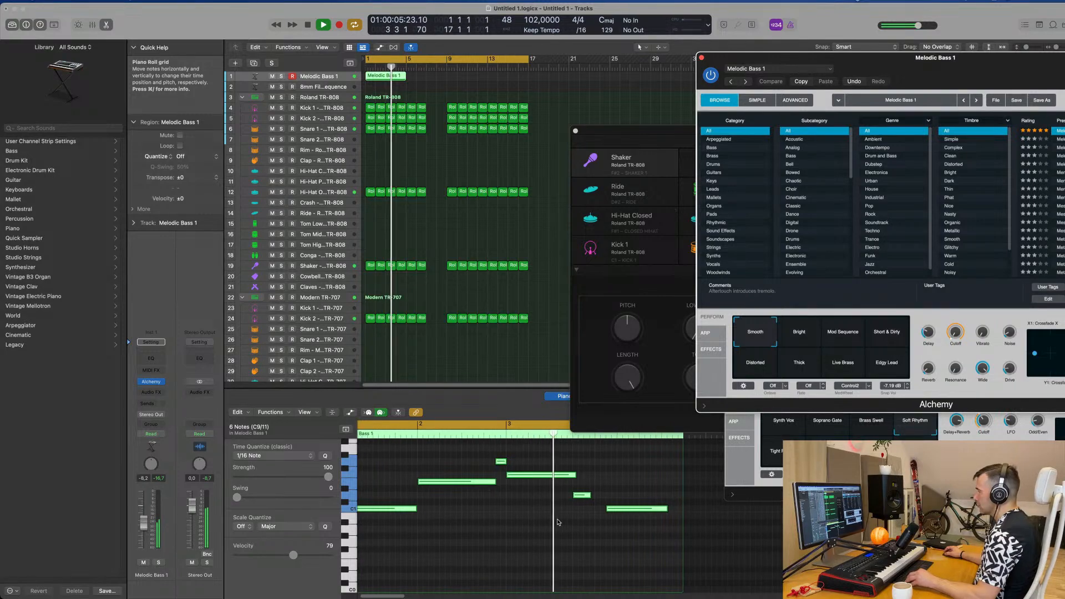
scroll(558, 521, "down", 1)
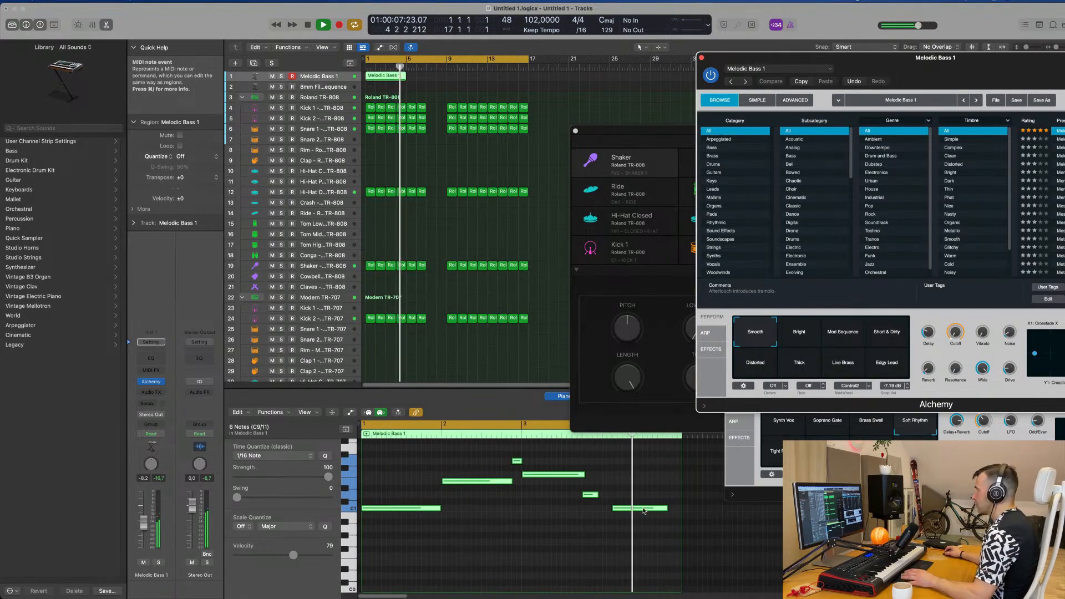
left_click_drag(644, 510, 682, 501)
key("super+z")
left_click(636, 473)
key("space")
Step: Adjust the Wide control of the Melodic Bass 1 sound in Alchemy during playback and restart from bar 1
left_click_drag(901, 62, 578, 70)
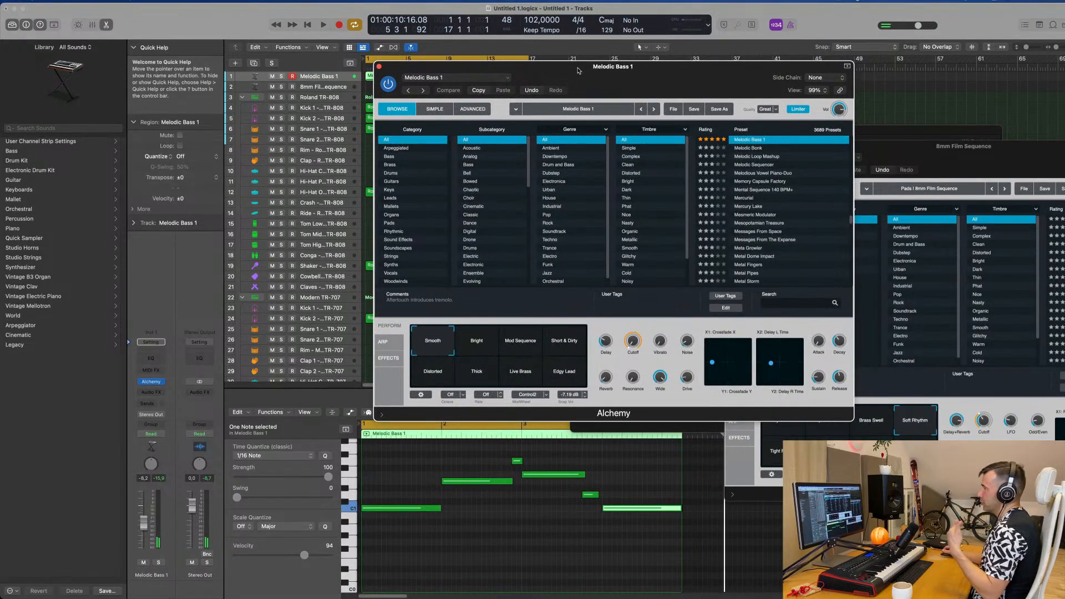
key("space")
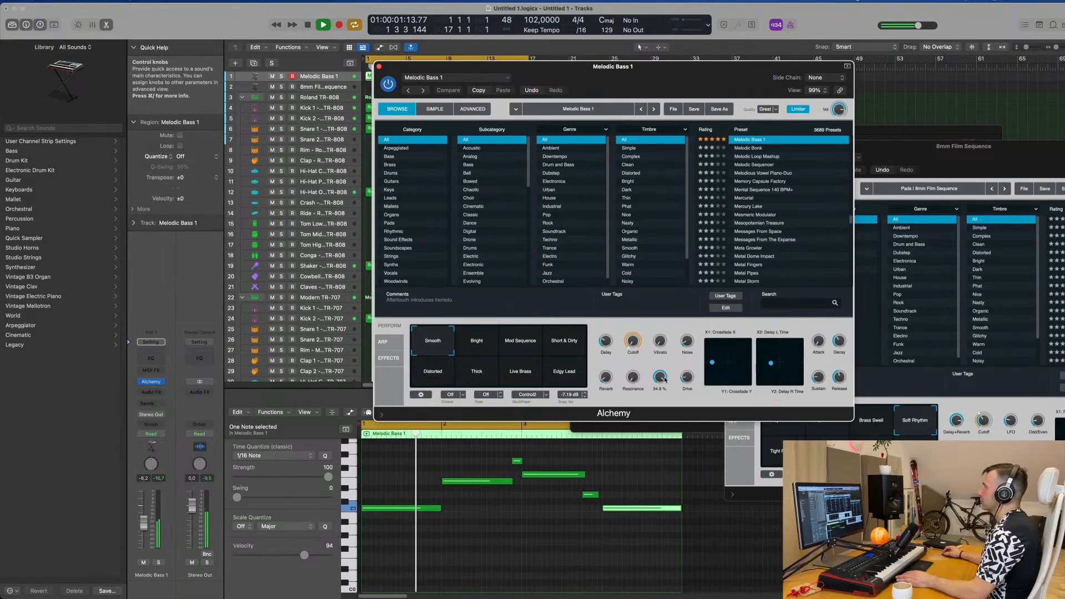
left_click_drag(661, 380, 673, 446)
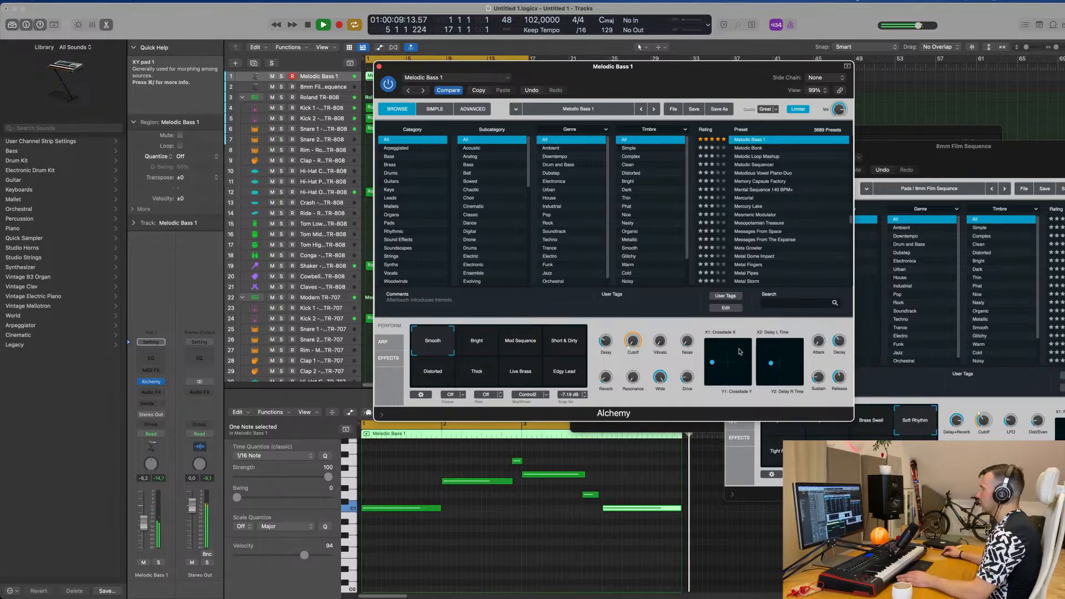
key("Return")
left_click_drag(698, 71, 883, 88)
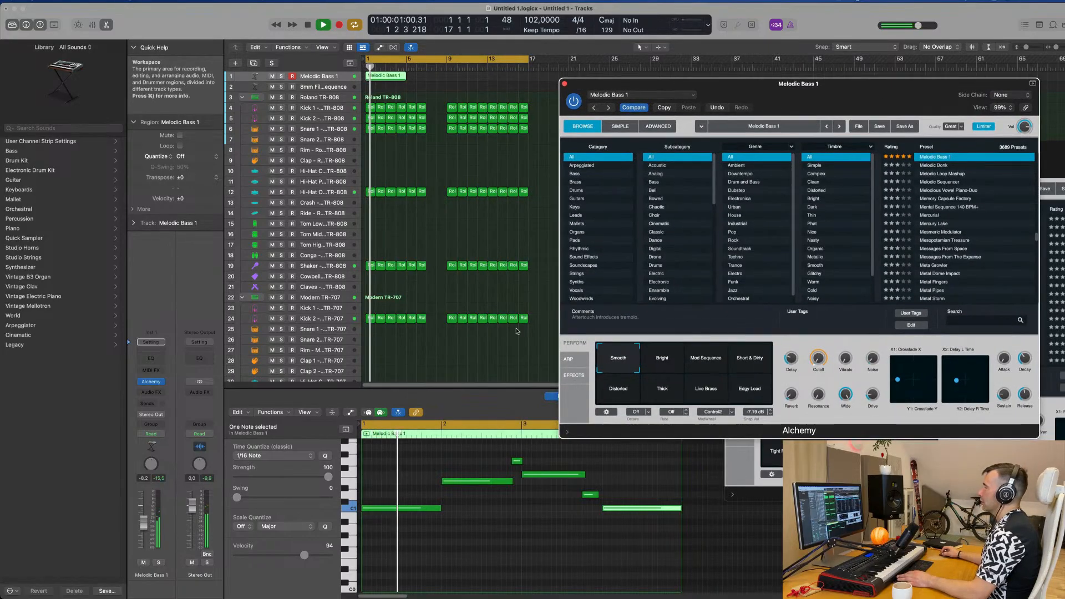
scroll(571, 530, "down", 5)
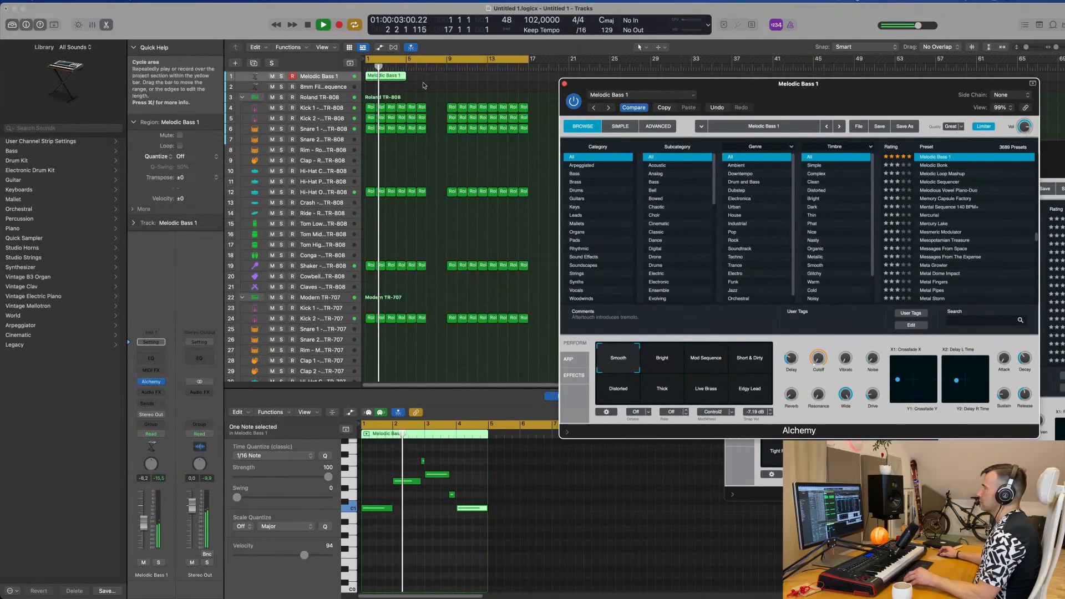
Step: Repeat the four-bar Melodic Bass 1 region three times so the bass line fills bars 1 to 16
scroll(433, 82, "right", 1)
left_click(399, 76)
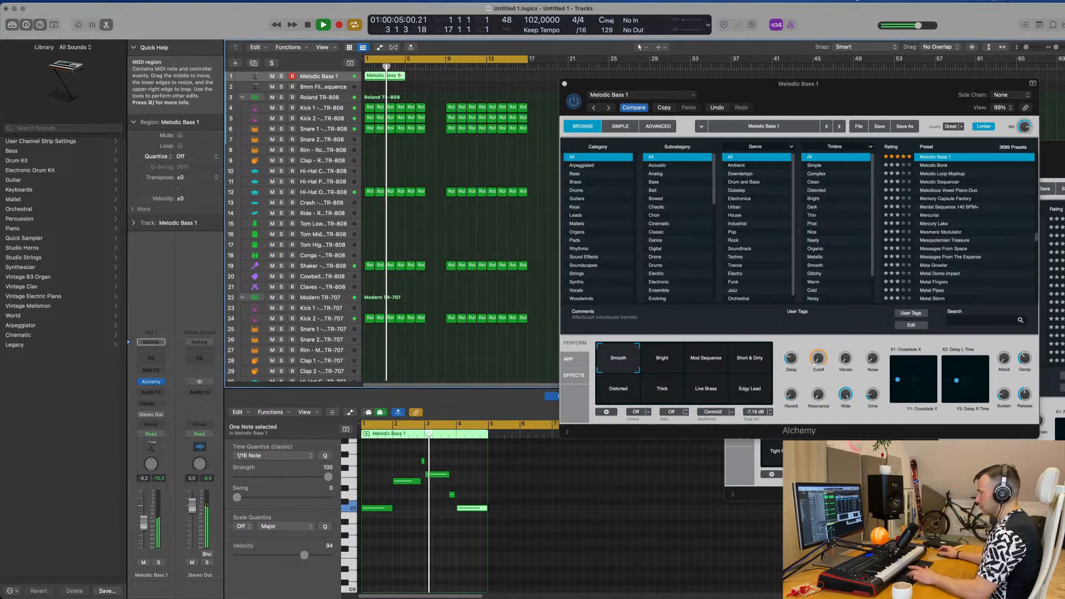
key("super+r")
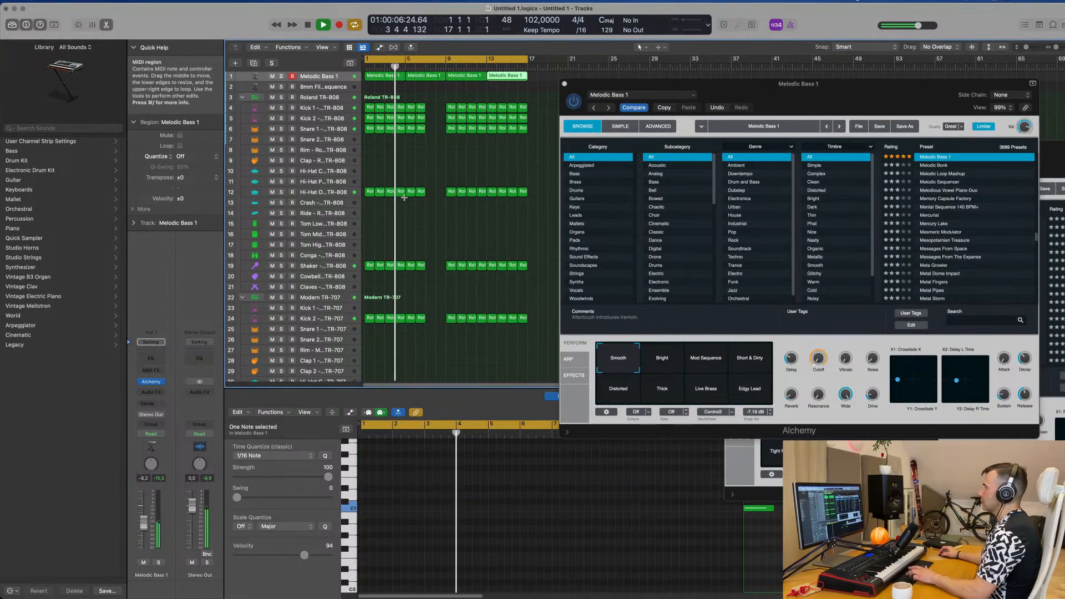
key("super+r")
key("super+r")
Step: Repeat the bar 5 and 6 drum regions on all six drum tracks once to fill bars 7 and 8
left_click_drag(435, 100, 410, 330)
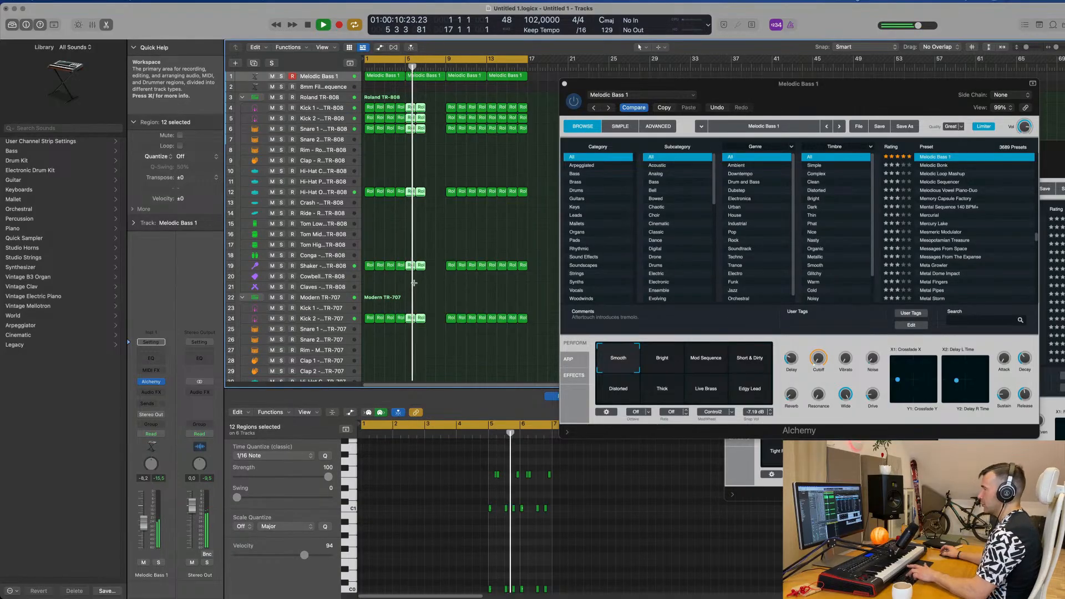
key("super+r")
Step: Examine the Melodic Bass 1 sound's advanced, effects and arpeggiator settings in Alchemy and compare it with the LP 12dB Smooth filter on and off
left_click_drag(777, 78, 675, 99)
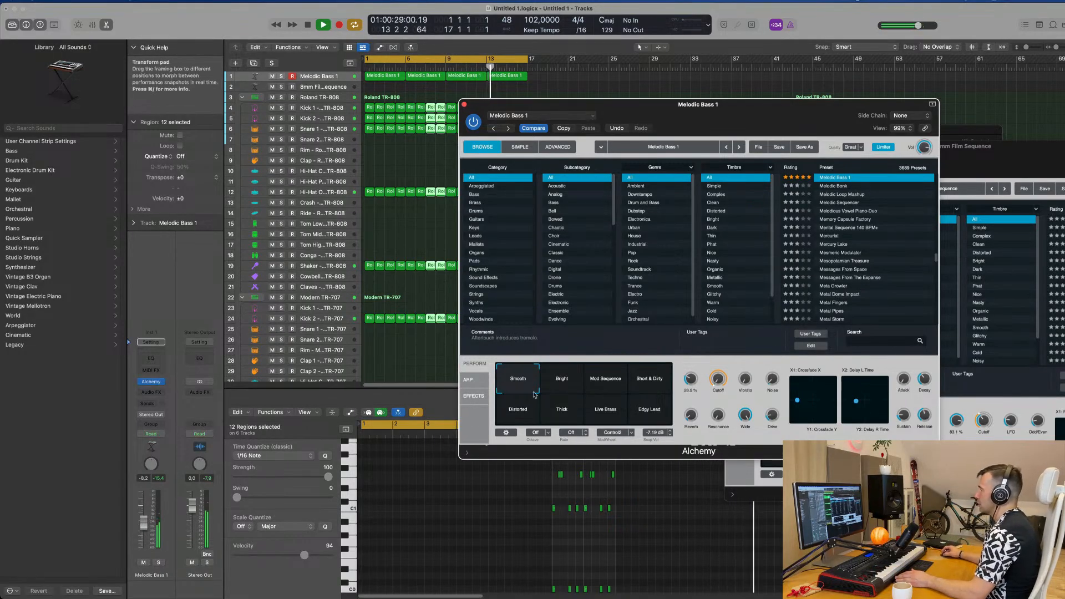
left_click_drag(816, 109, 795, 109)
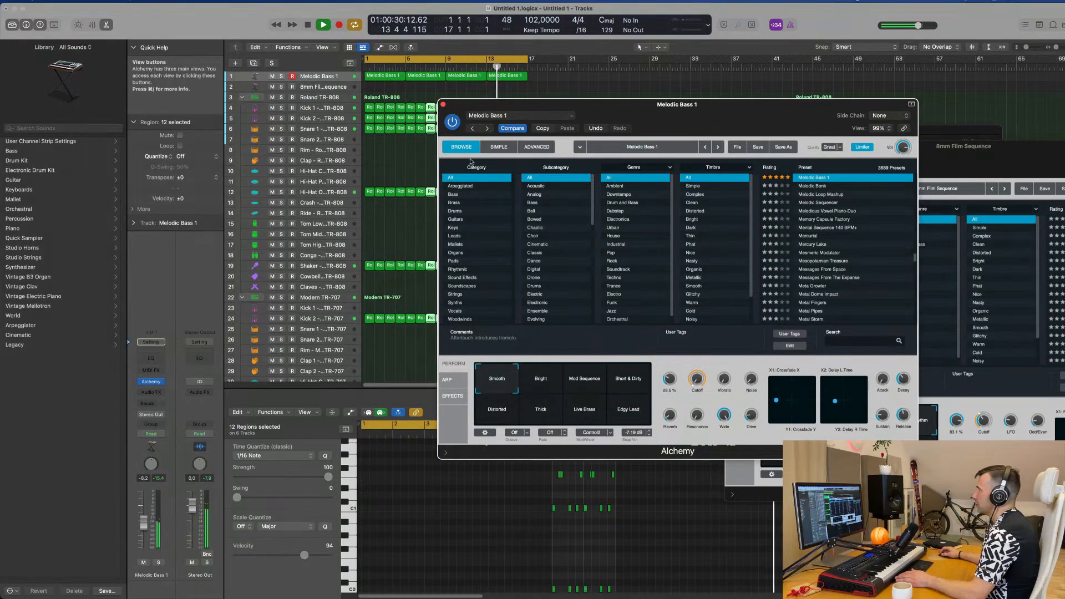
left_click(536, 147)
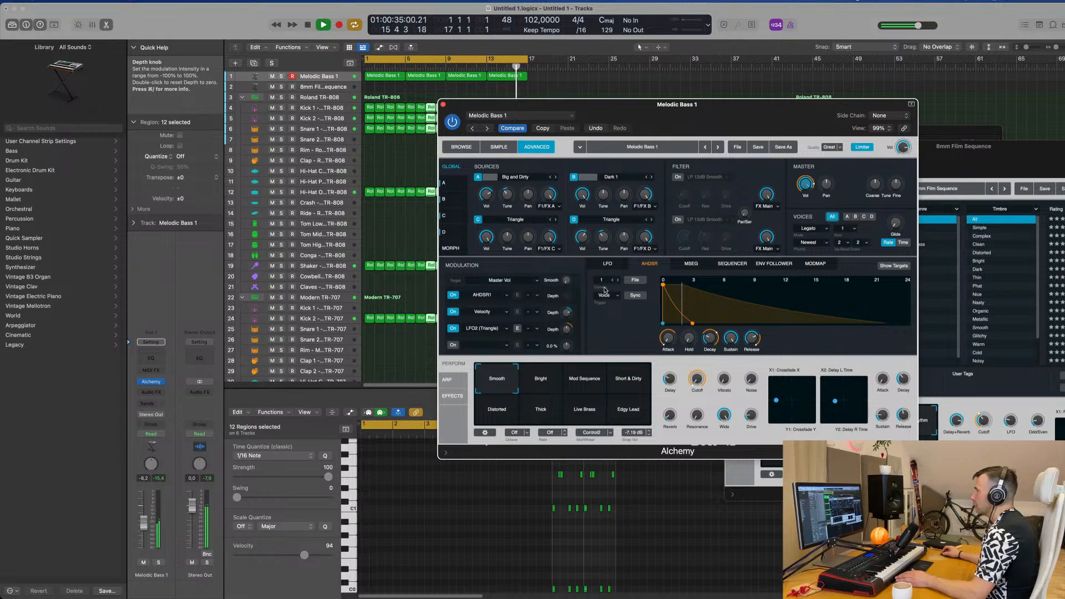
left_click(445, 397)
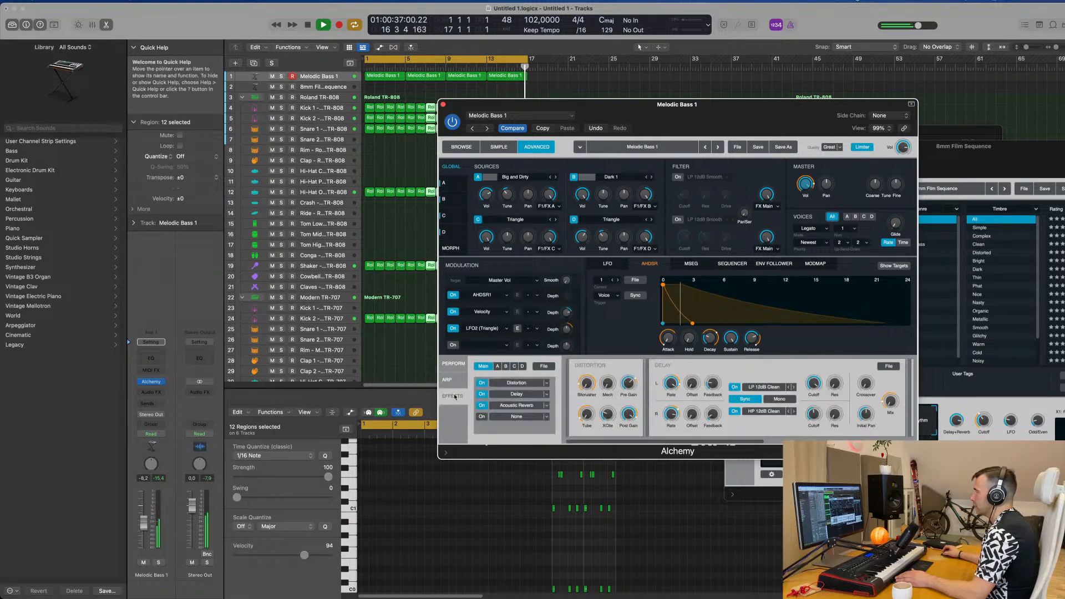
left_click(447, 381)
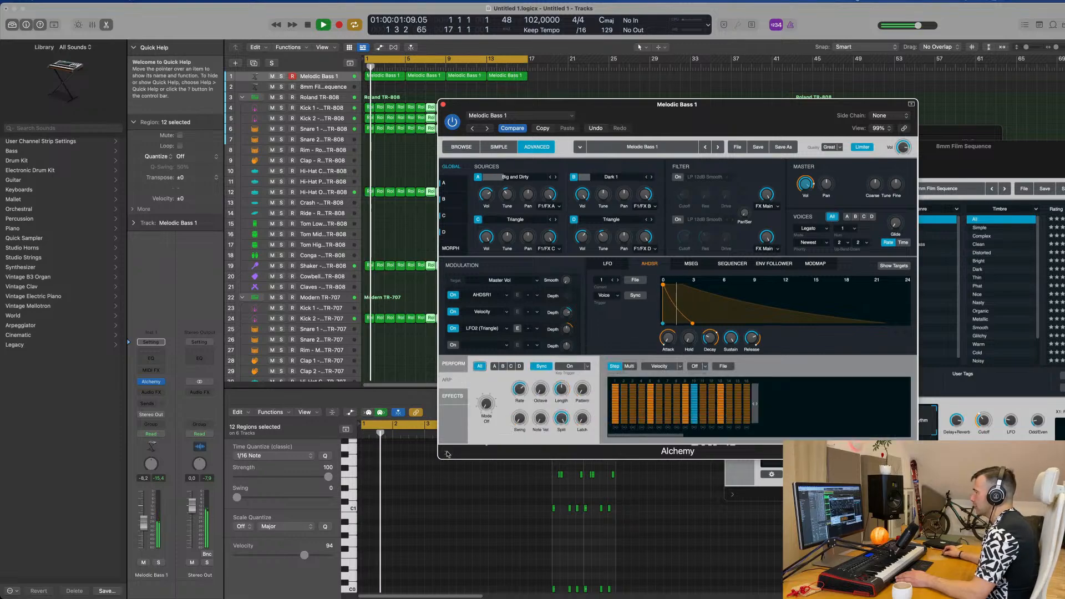
left_click(447, 452)
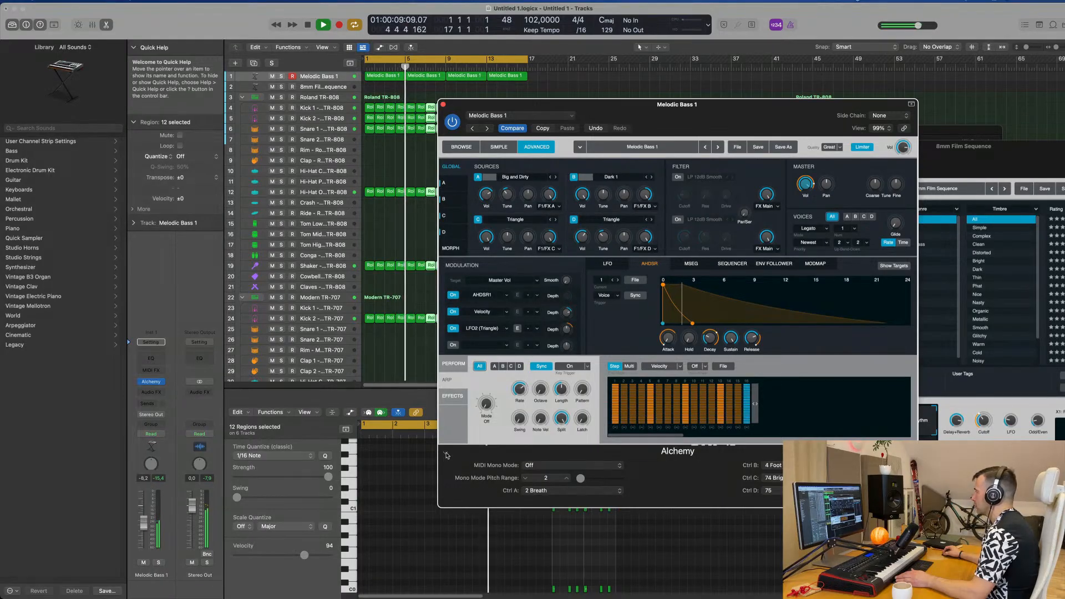
left_click(447, 455)
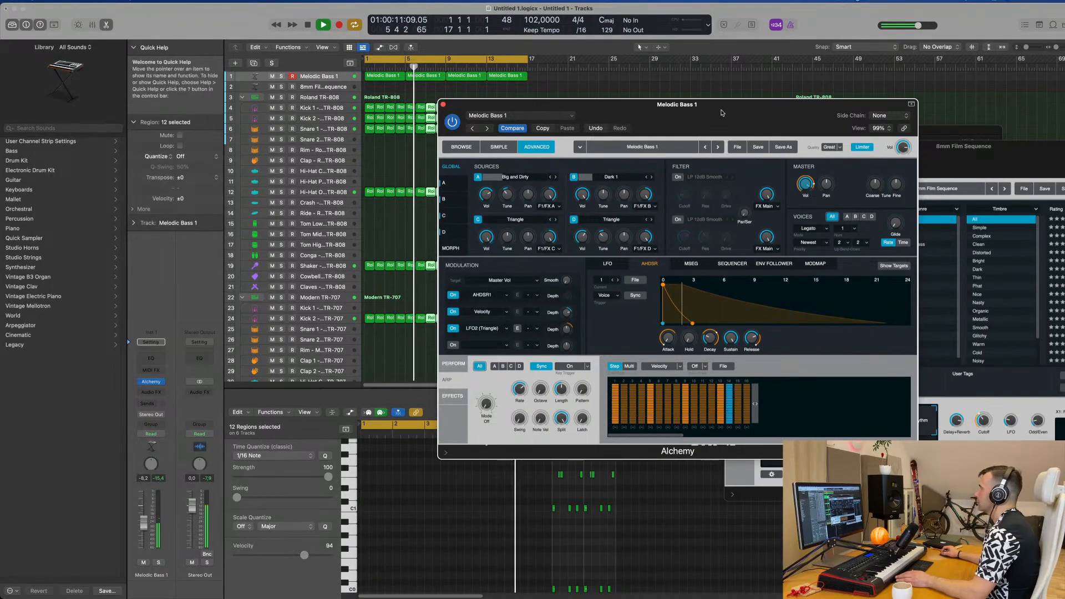
left_click_drag(724, 114, 760, 155)
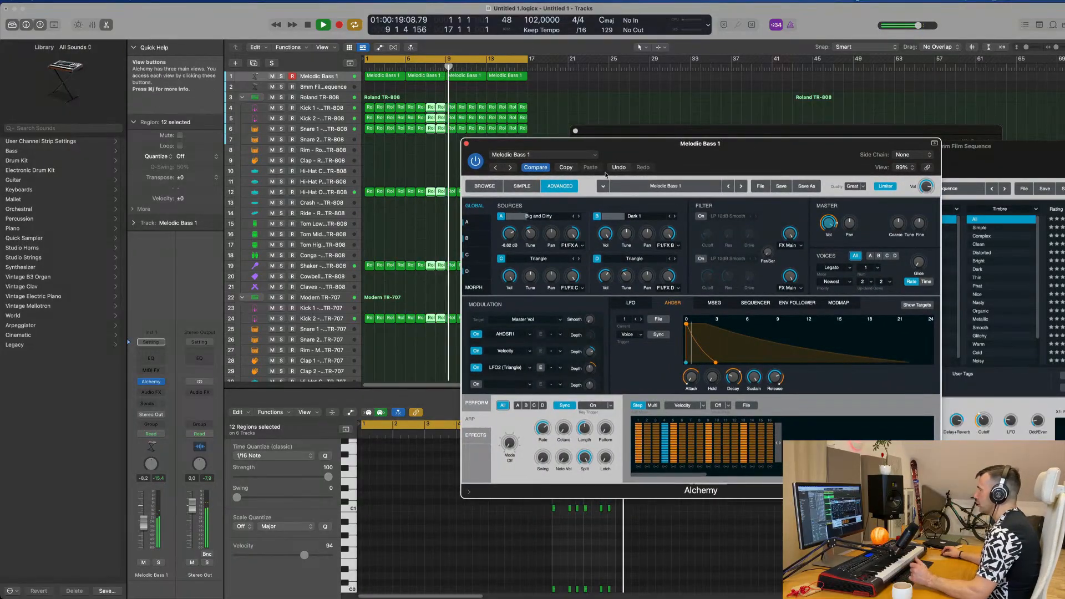
left_click(701, 216)
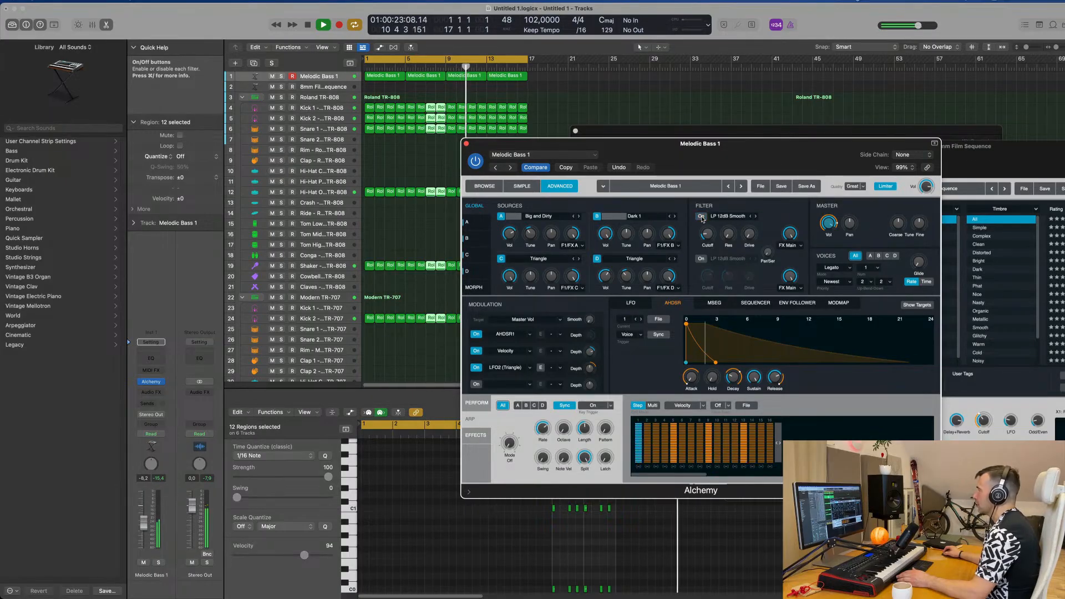
Step: Return Alchemy to the preset browser and set the Melodic Bass 1 arpeggiator mode to Up
left_click(484, 186)
left_click_drag(734, 154, 726, 120)
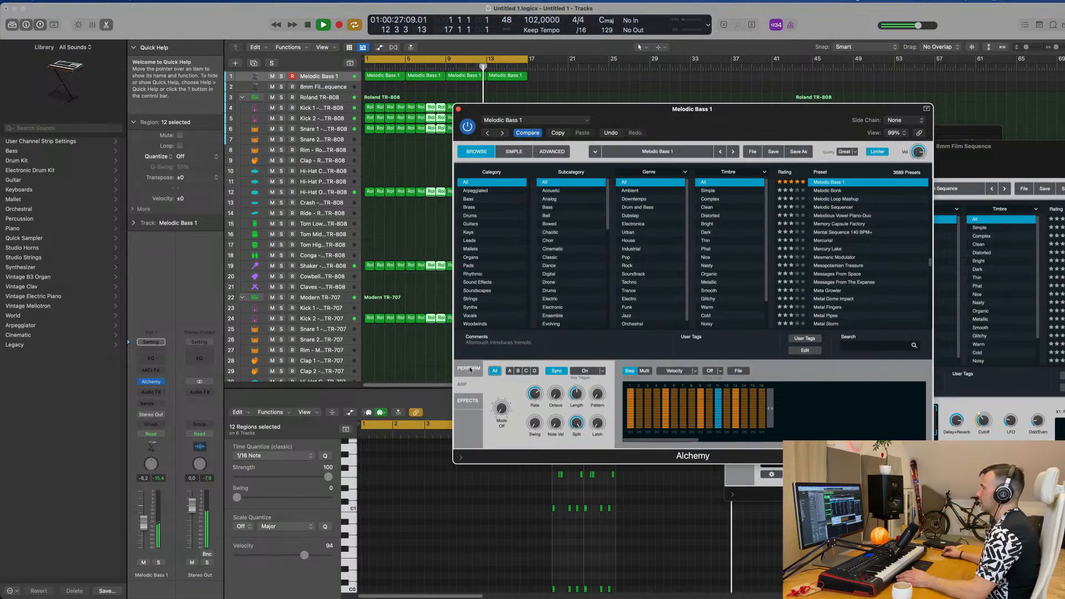
left_click(463, 388)
left_click(471, 387)
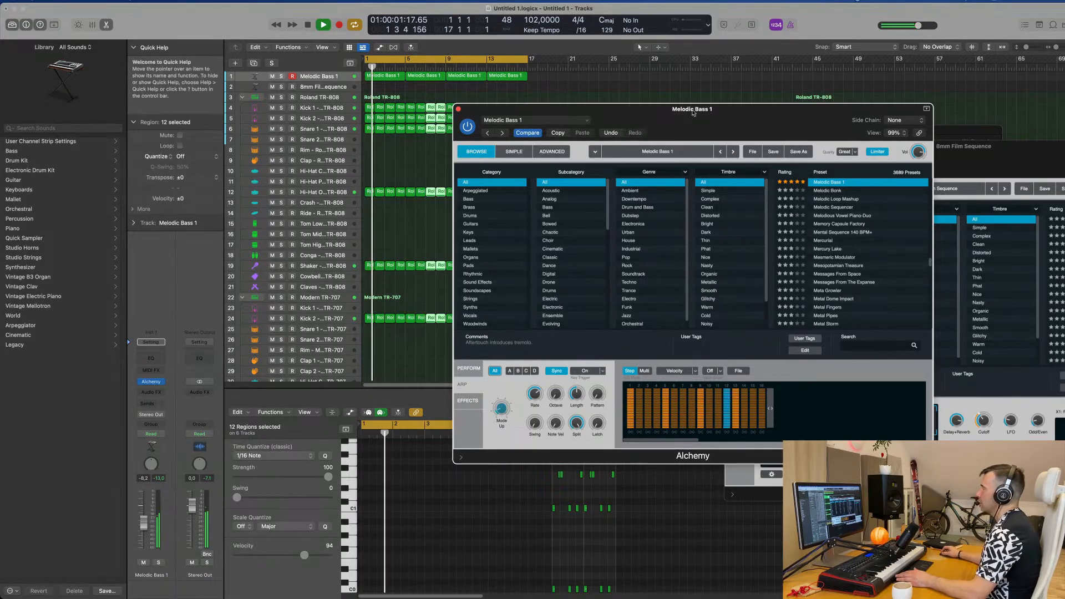
Step: Adjust the Cutoff, XY pad 1 crossfade and Wide performance controls of the Melodic Bass 1 sound during playback, reducing Wide
left_click_drag(692, 113, 688, 113)
left_click(465, 368)
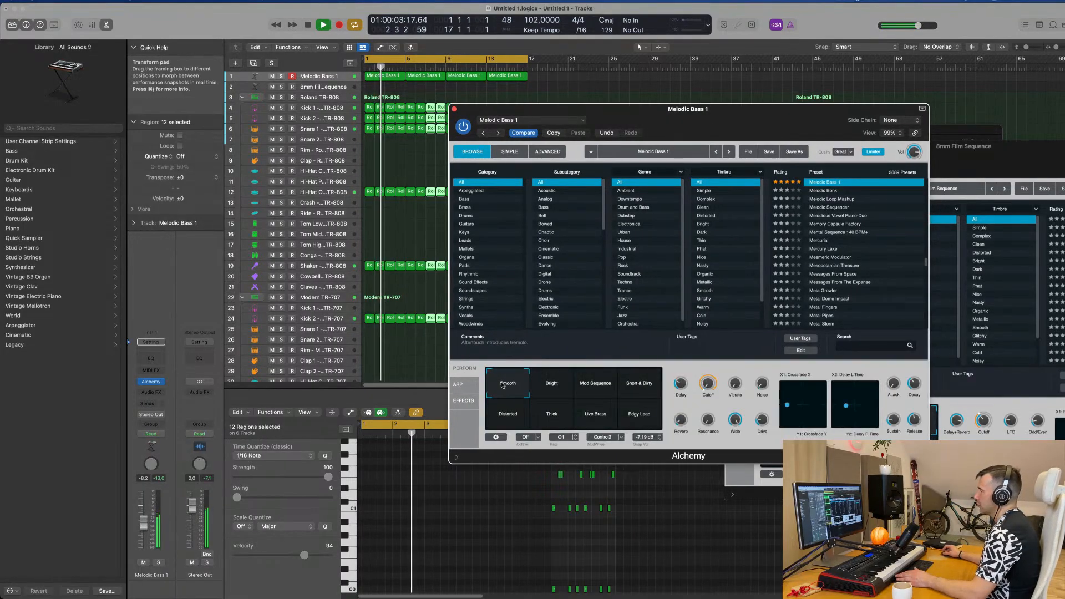
mouse_move(709, 387)
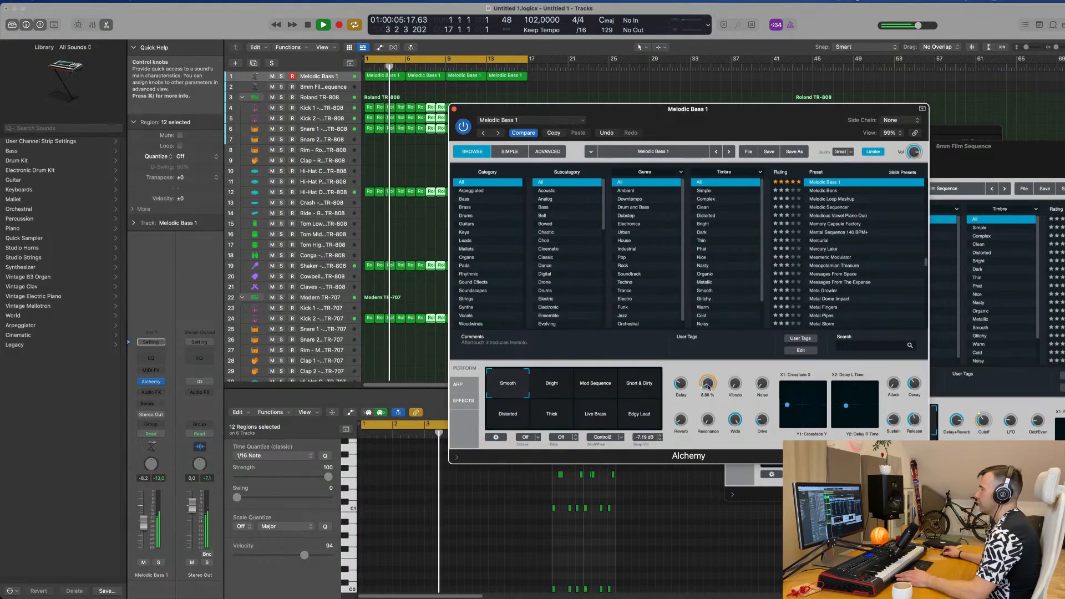
left_click_drag(708, 387, 688, 422)
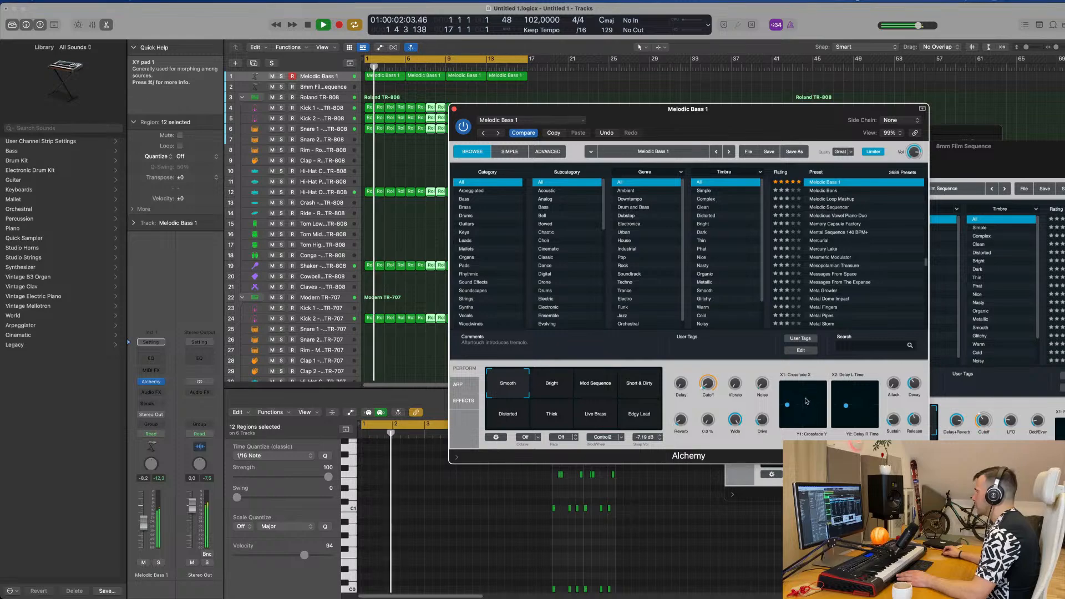
mouse_move(789, 405)
left_mouse_down()
mouse_move(780, 380)
mouse_move(823, 426)
mouse_move(776, 404)
mouse_move(788, 406)
left_mouse_up()
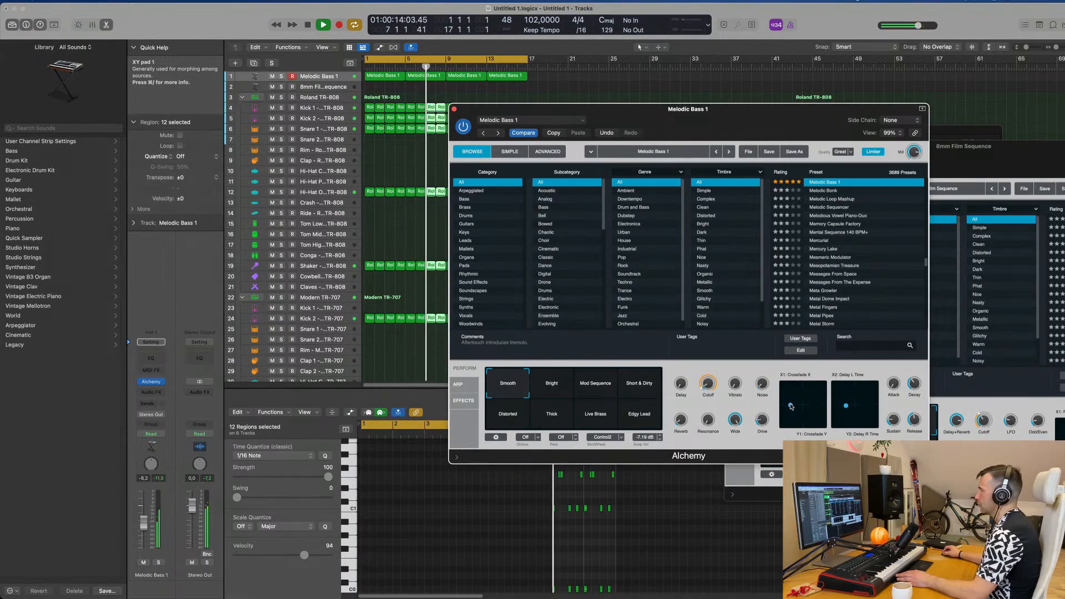
left_click_drag(705, 110, 695, 135)
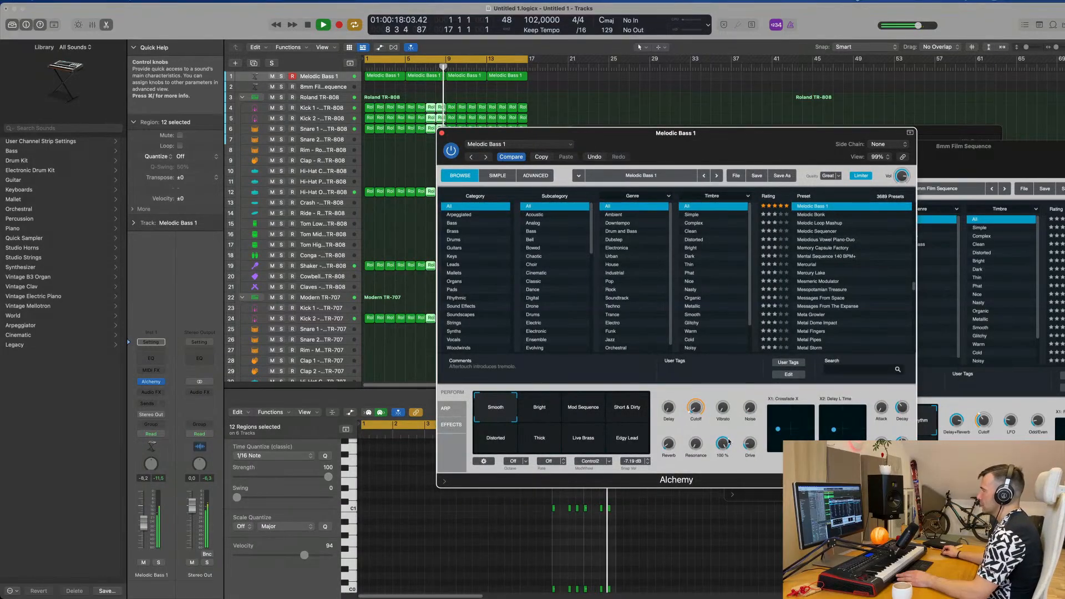
left_click_drag(725, 467, 727, 495)
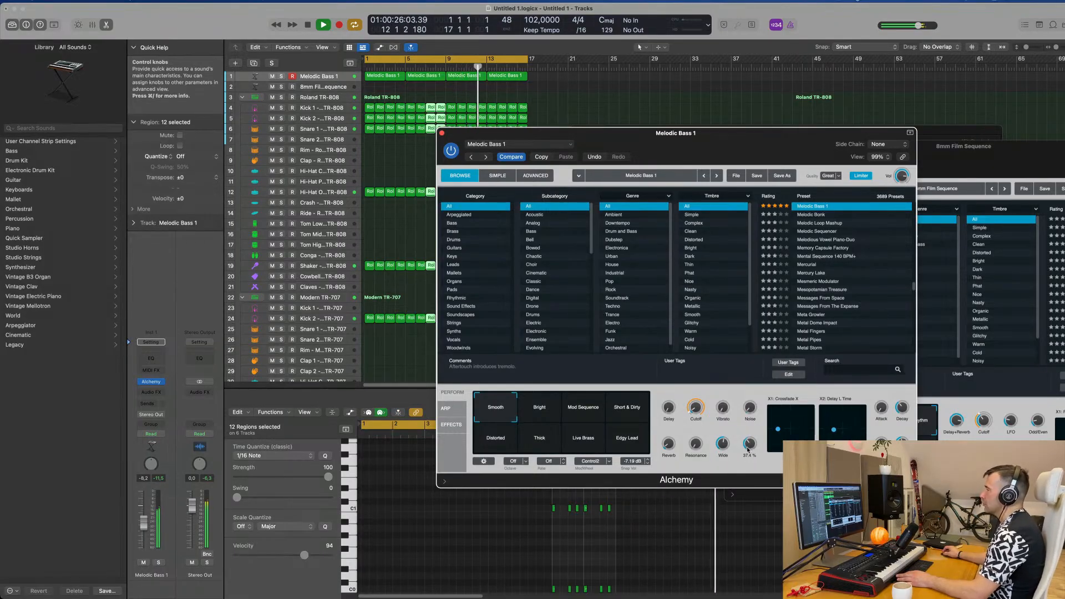
Step: Lower the Melodic Bass 1 track volume to -13.0 dB and close its Alchemy window
left_click_drag(144, 522, 144, 530)
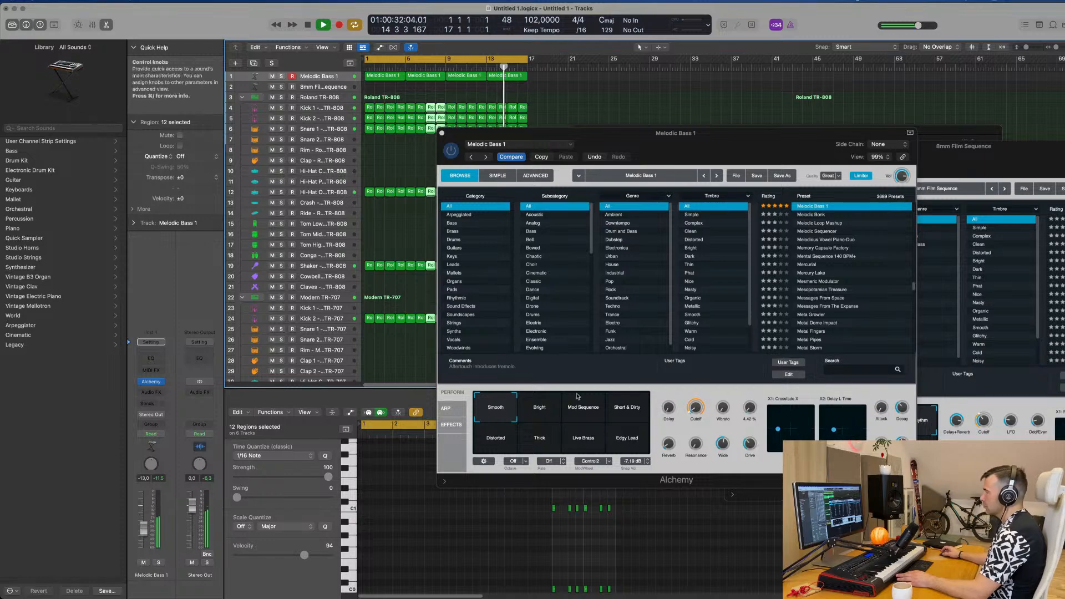
left_click_drag(729, 147, 712, 186)
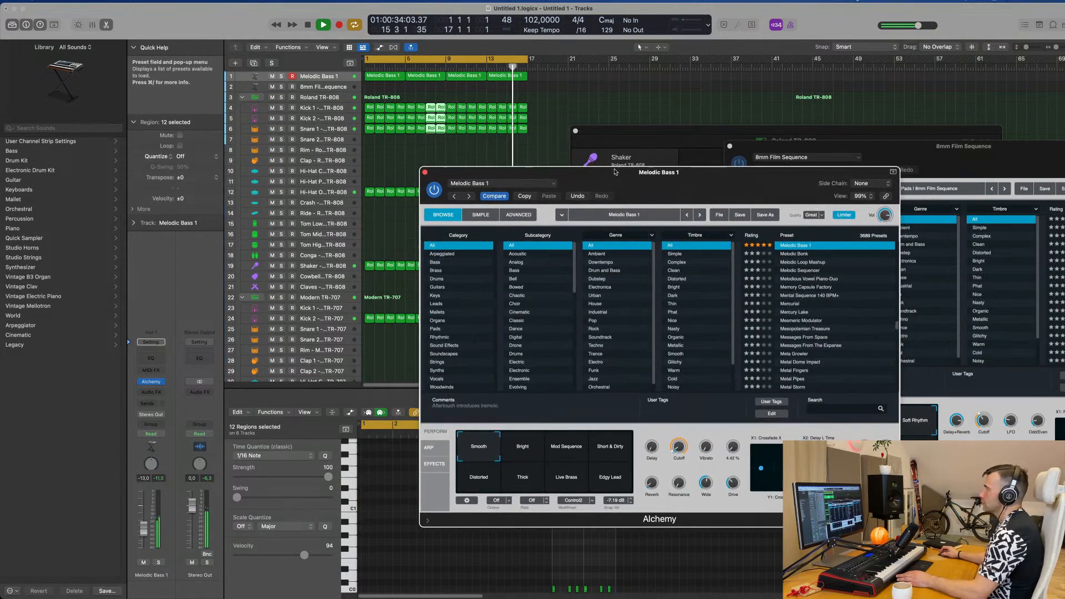
left_click(425, 174)
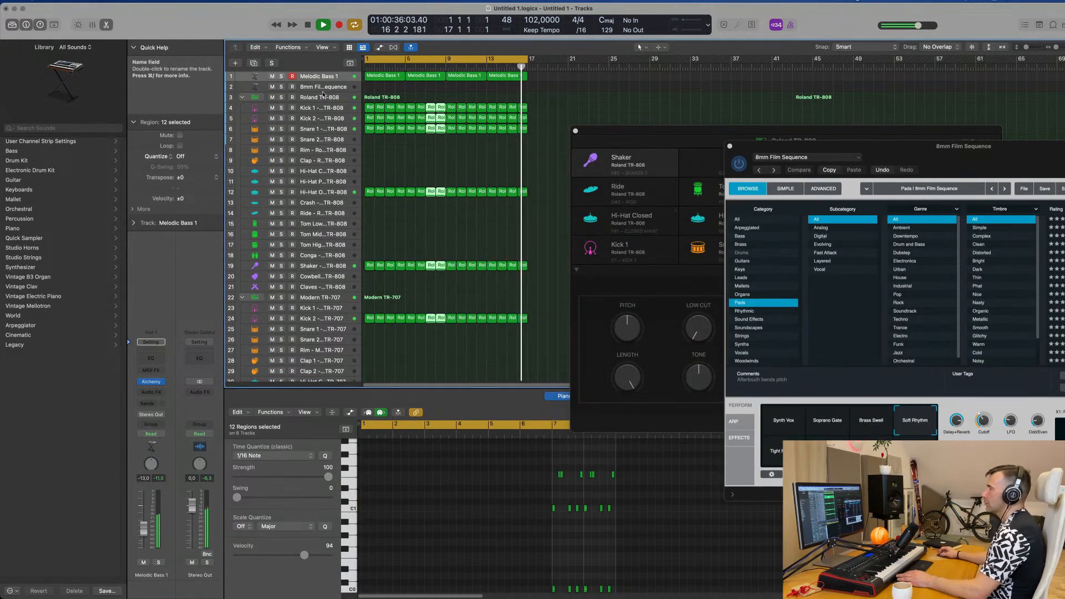
Step: Enlarge the 8mm Film Sequence track's height and lower its volume to -17.2 dB
left_click(324, 89)
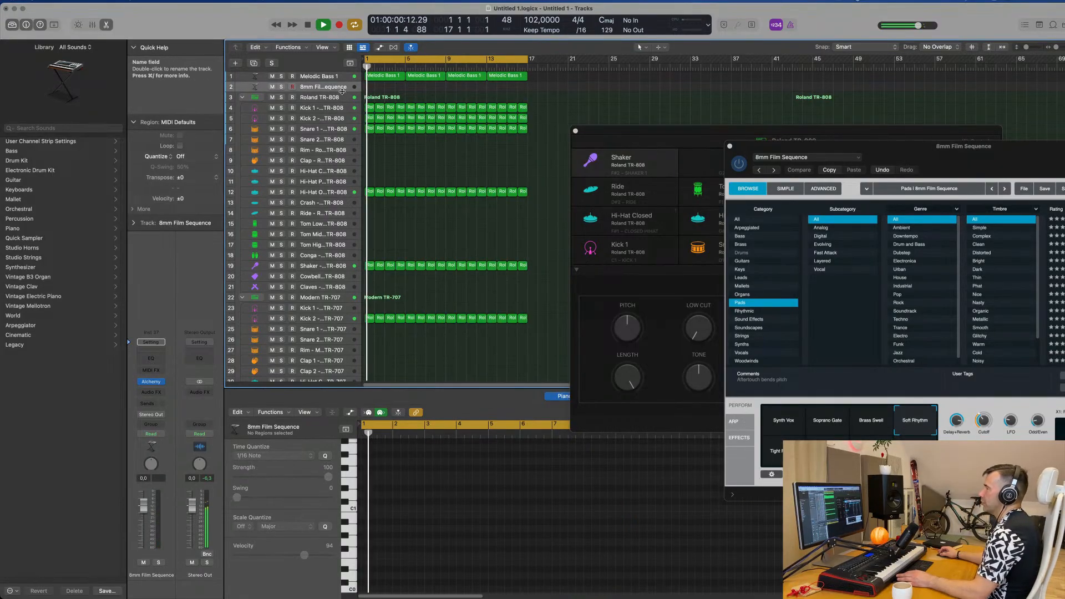
left_click_drag(342, 91, 340, 214)
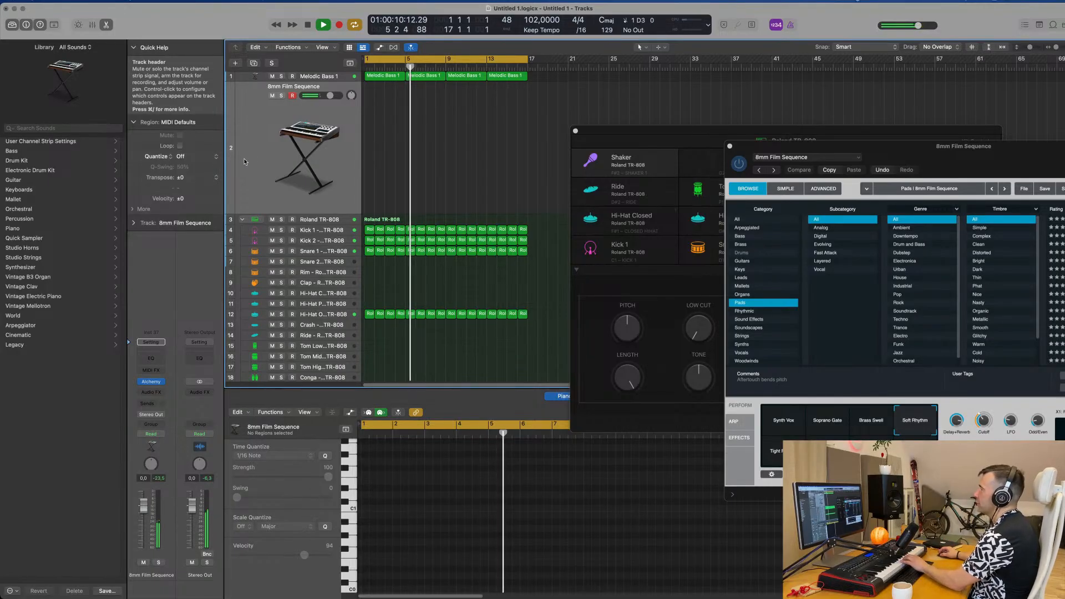
left_click_drag(144, 506, 147, 536)
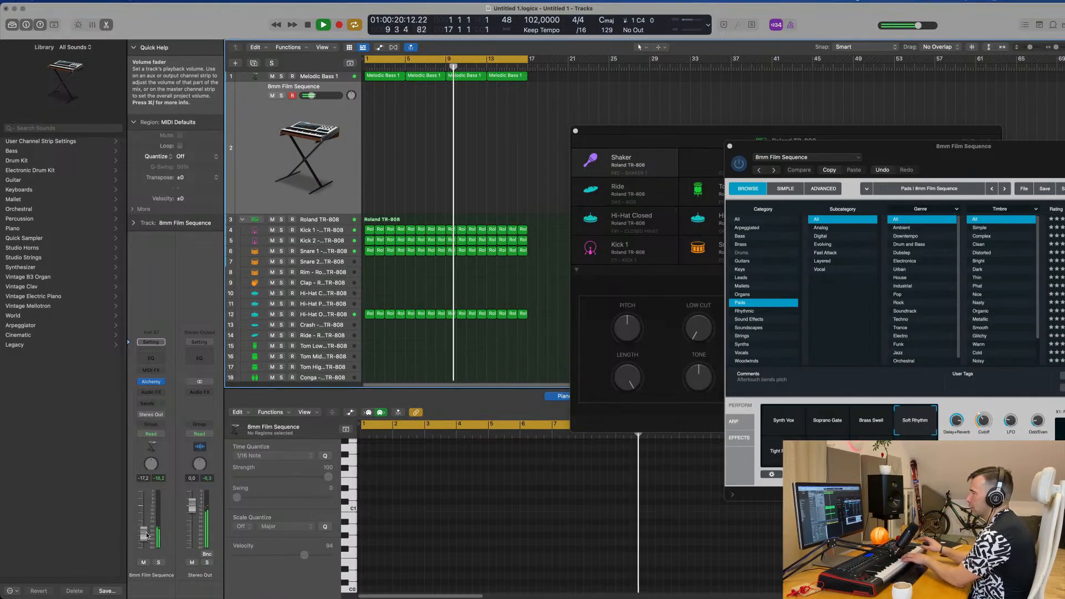
Step: Open Alchemy for the 8mm Film Sequence track, record a melody up to bar 16, and move its region to start at bar 1
left_click(150, 381)
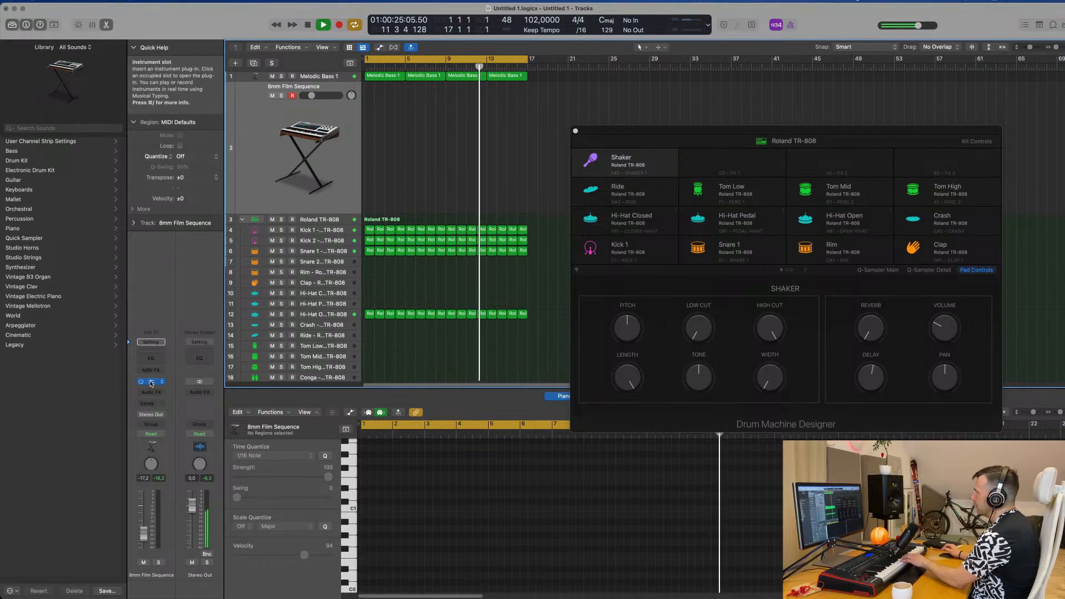
left_click(150, 382)
left_click_drag(934, 154, 713, 165)
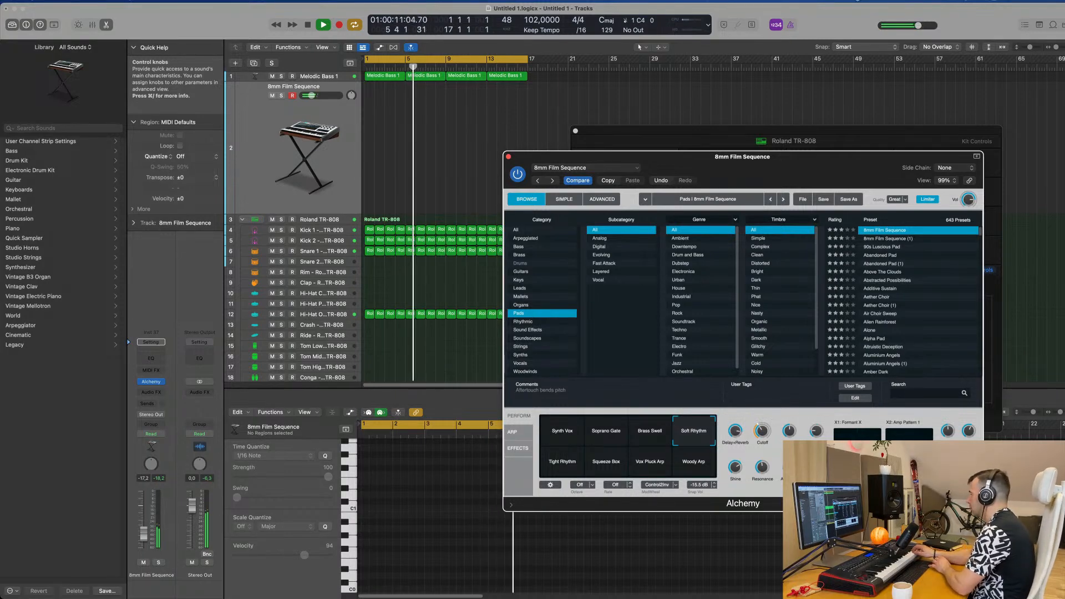
key("r")
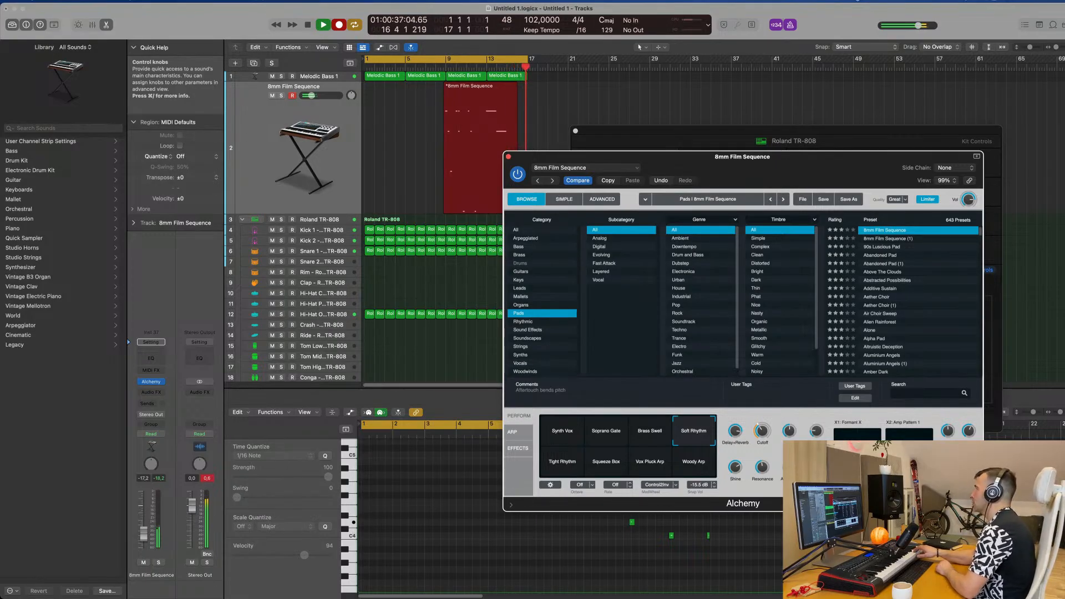
key("space")
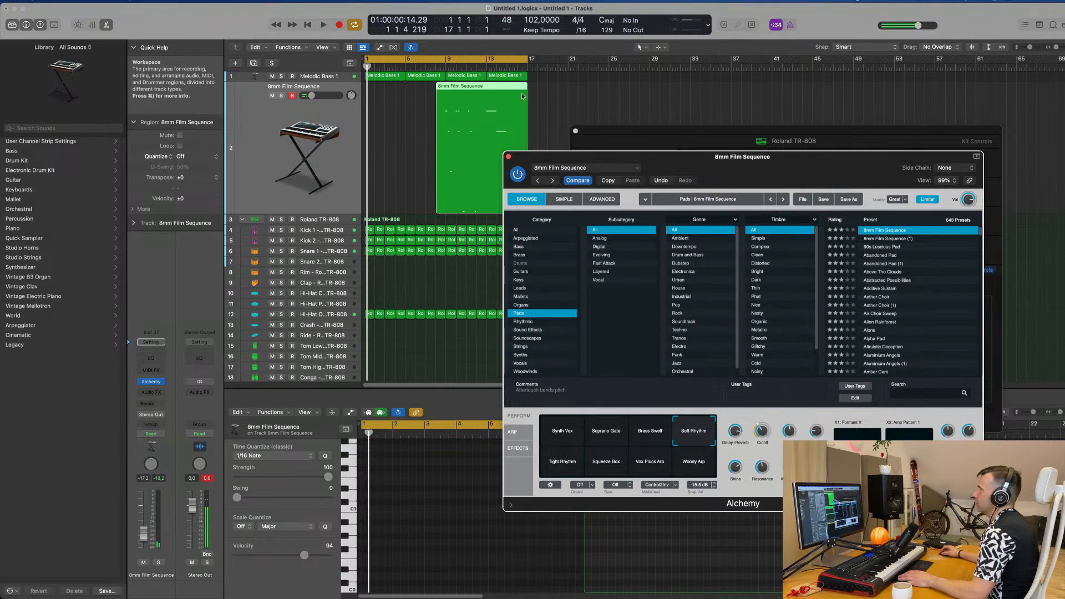
left_click_drag(509, 91, 413, 92)
key("space")
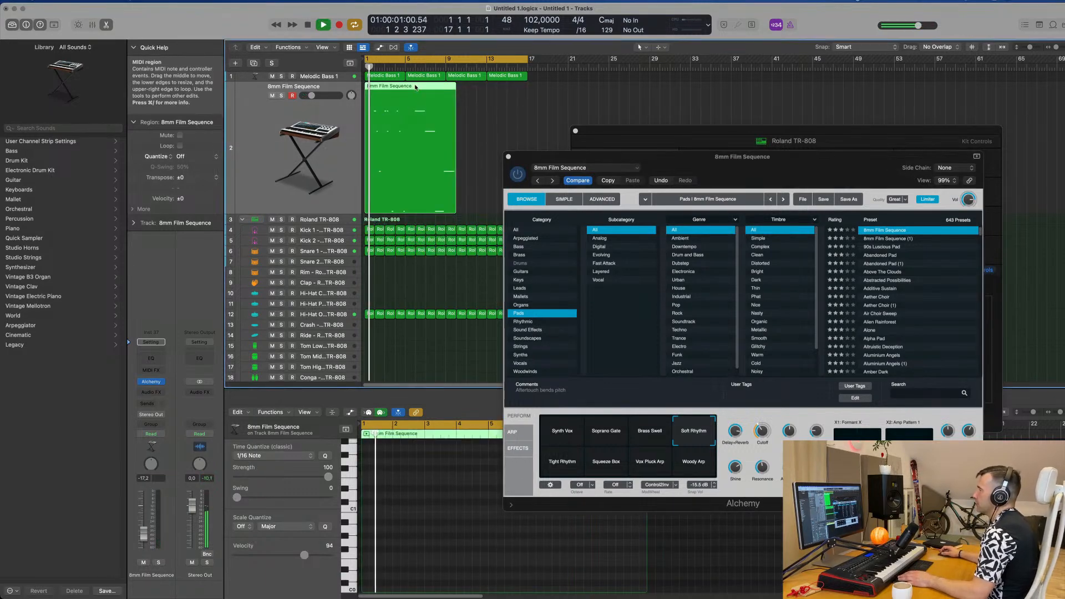
Step: Move the long E4 note in the 8mm Film Sequence region to start exactly at bar 7 and return to the start
key("e")
key("e")
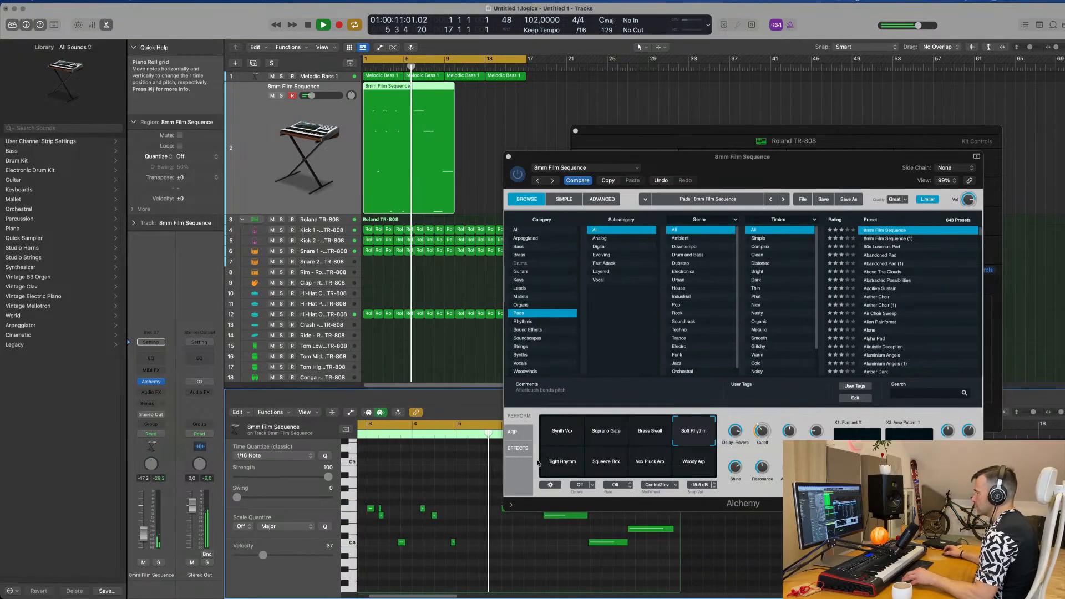
left_click_drag(714, 171, 792, 89)
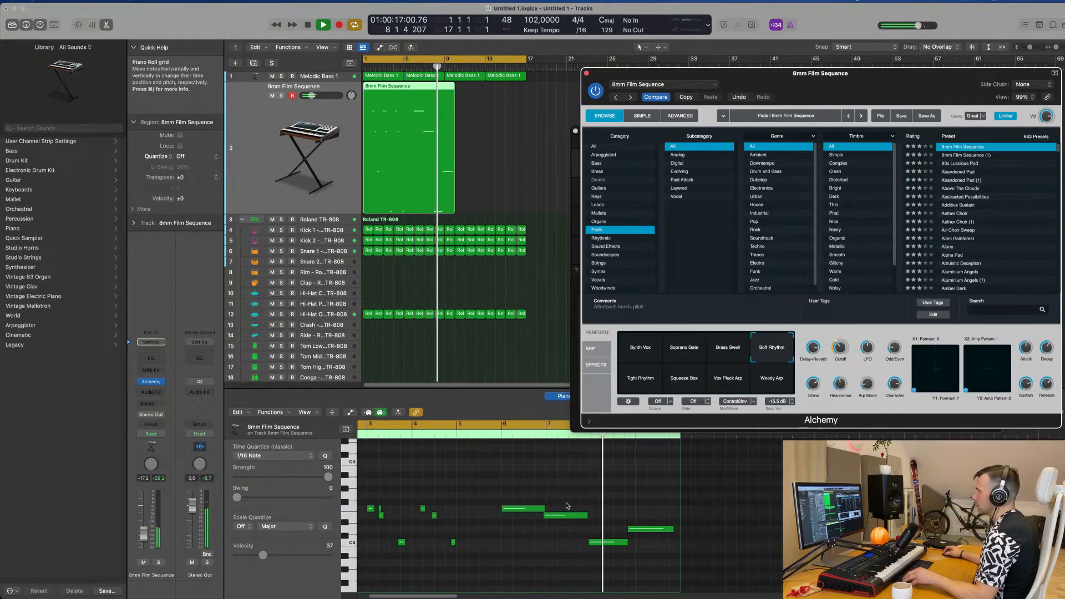
left_click(558, 516)
left_click_drag(558, 516, 561, 516)
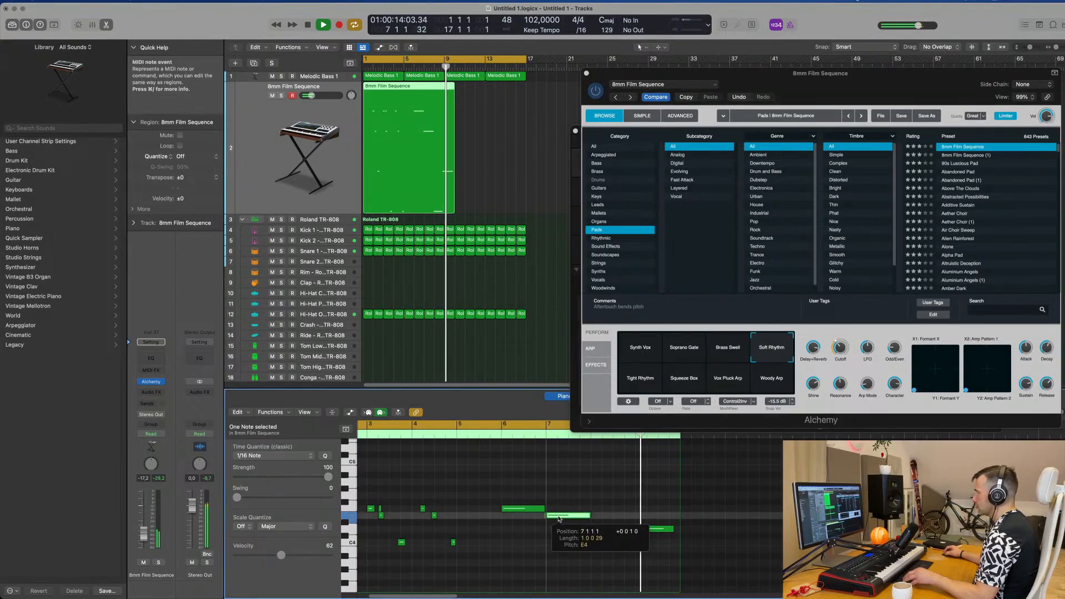
key("Return")
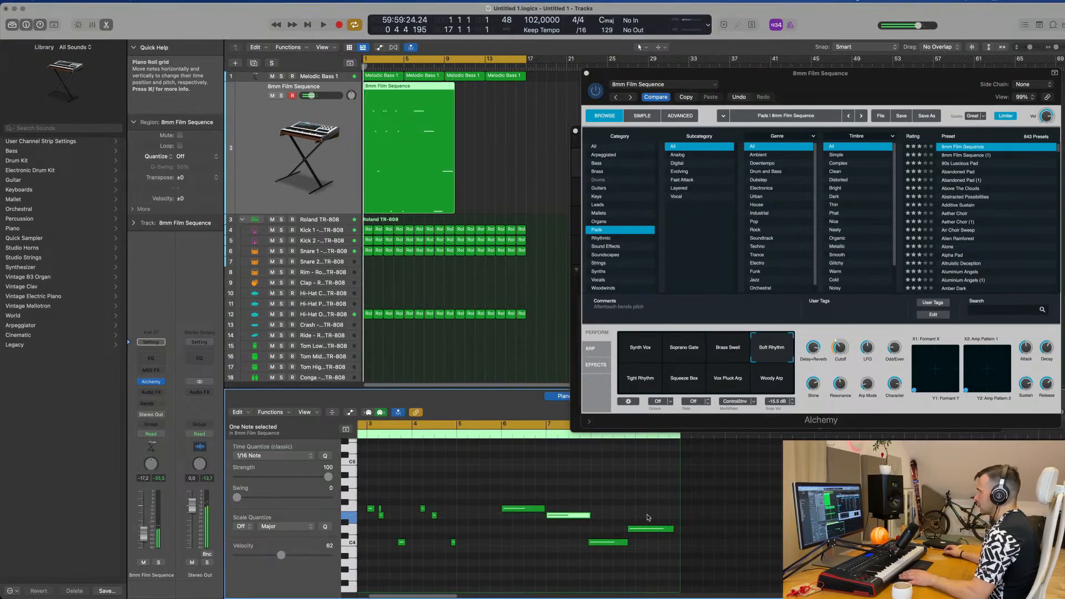
Step: Trim the 8mm Film Sequence region to the part from bar 6 onward and move that part to start at bar 1
key("Return")
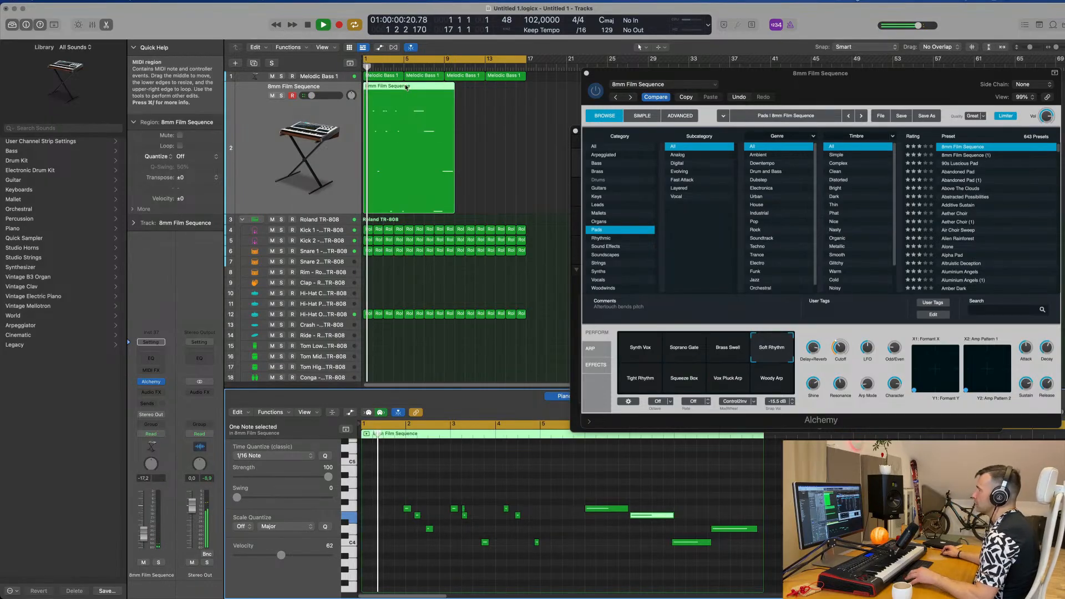
scroll(406, 87, "left", 1)
key("space")
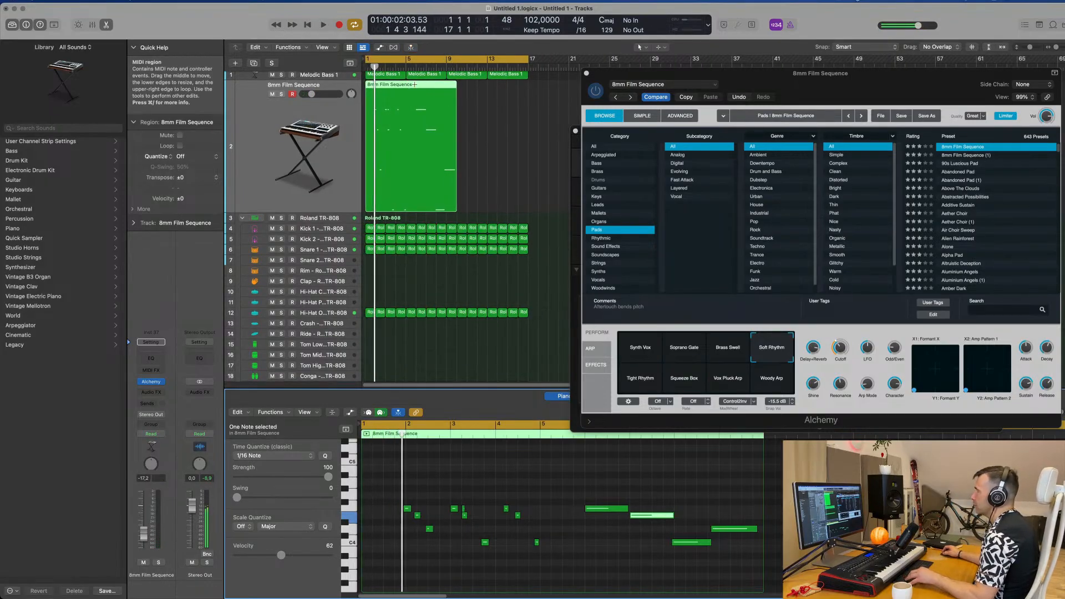
double_click(414, 84, "super")
left_click(401, 85)
key("Delete")
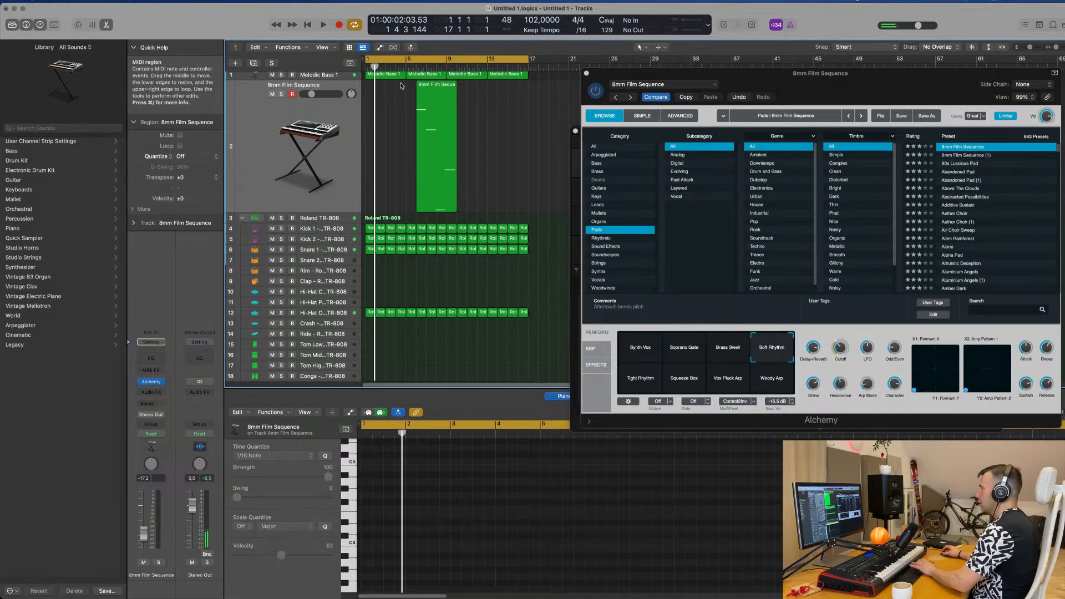
left_click_drag(438, 200, 389, 200)
Step: Play the track from the start and examine the trimmed melody's notes in the Piano Roll
key("space")
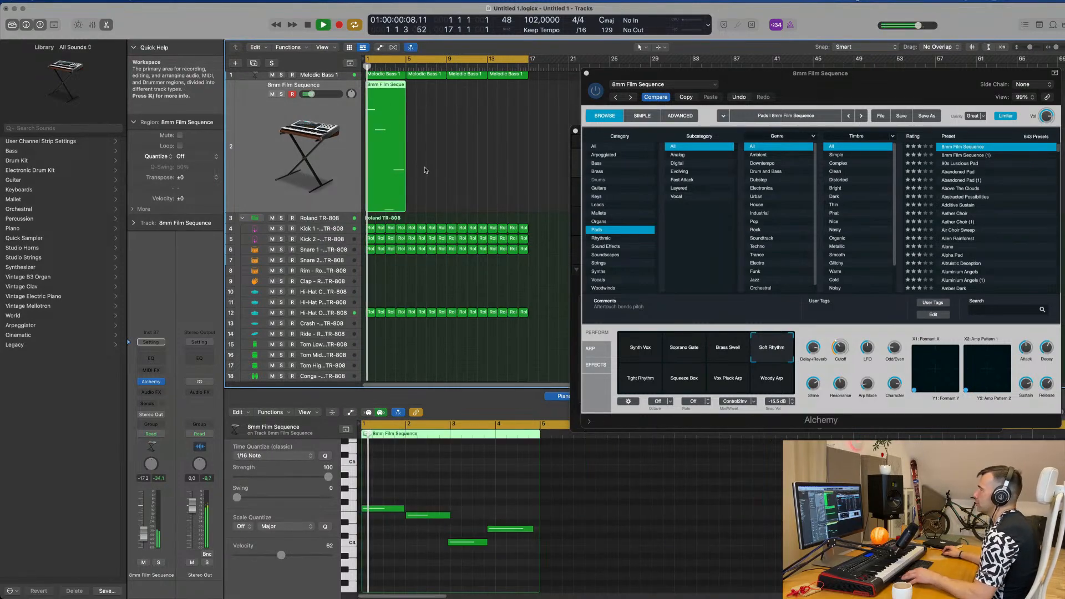
scroll(473, 484, "up", 3)
scroll(473, 486, "down", 2)
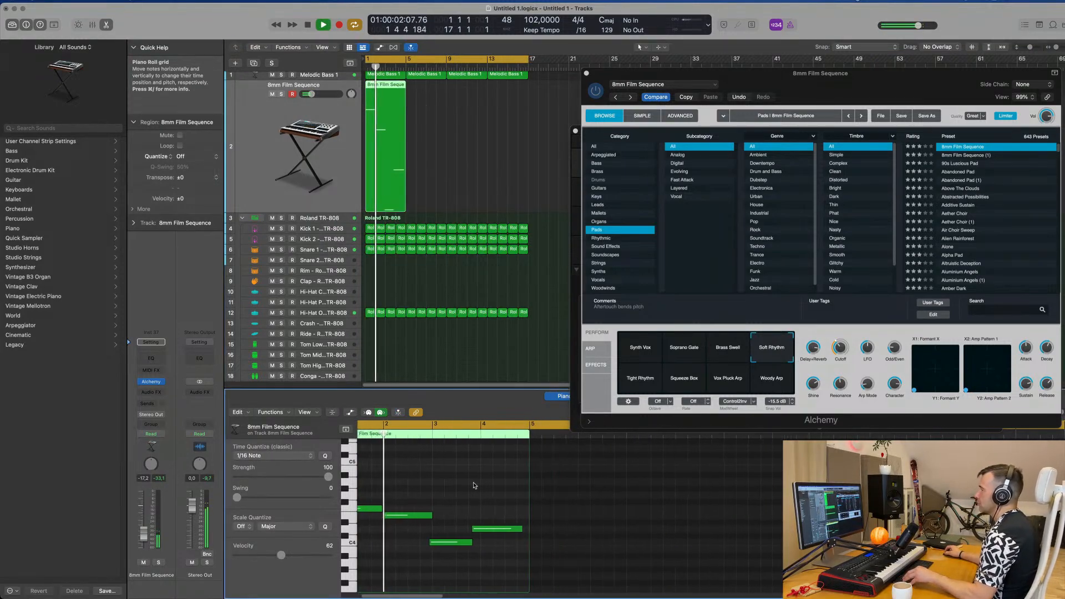
scroll(475, 486, "left", 2)
scroll(476, 485, "down", 2)
scroll(475, 485, "up", 4)
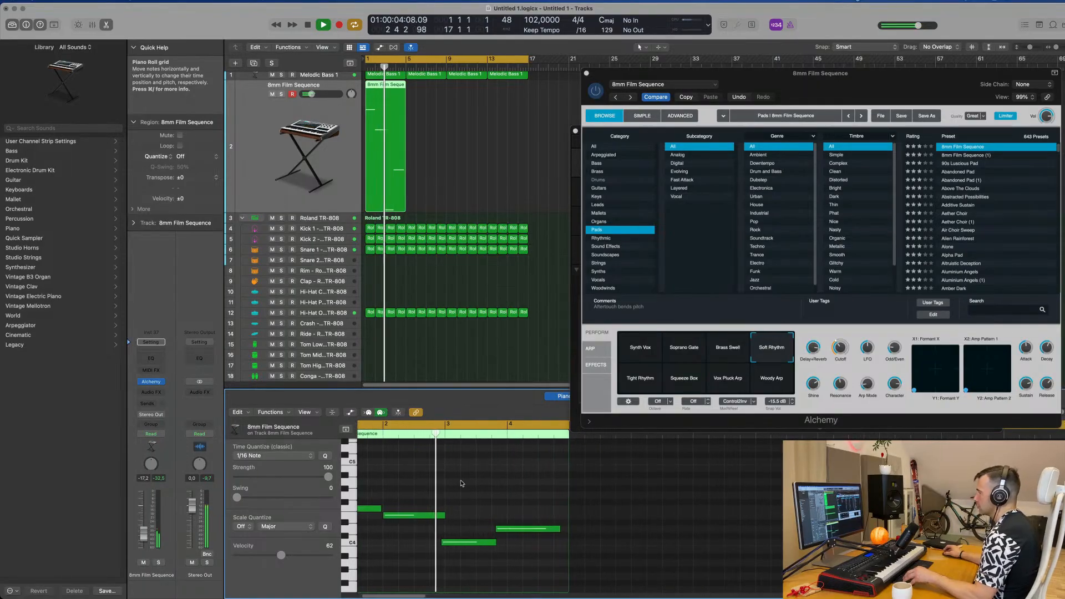
scroll(473, 500, "up", 1)
scroll(474, 499, "down", 2)
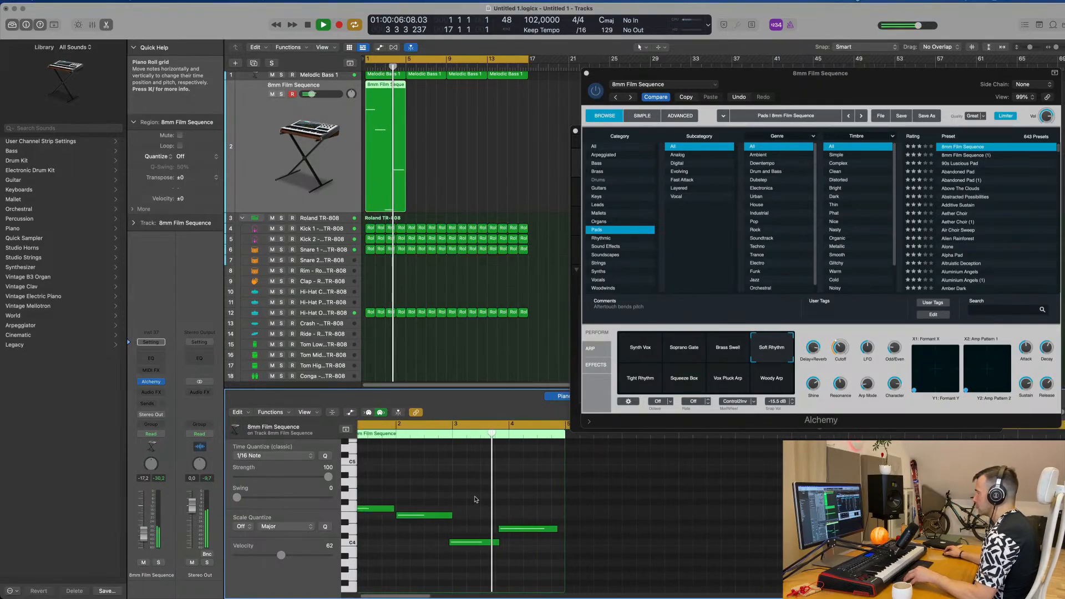
scroll(476, 499, "up", 1)
scroll(479, 500, "left", 2)
scroll(489, 498, "down", 1)
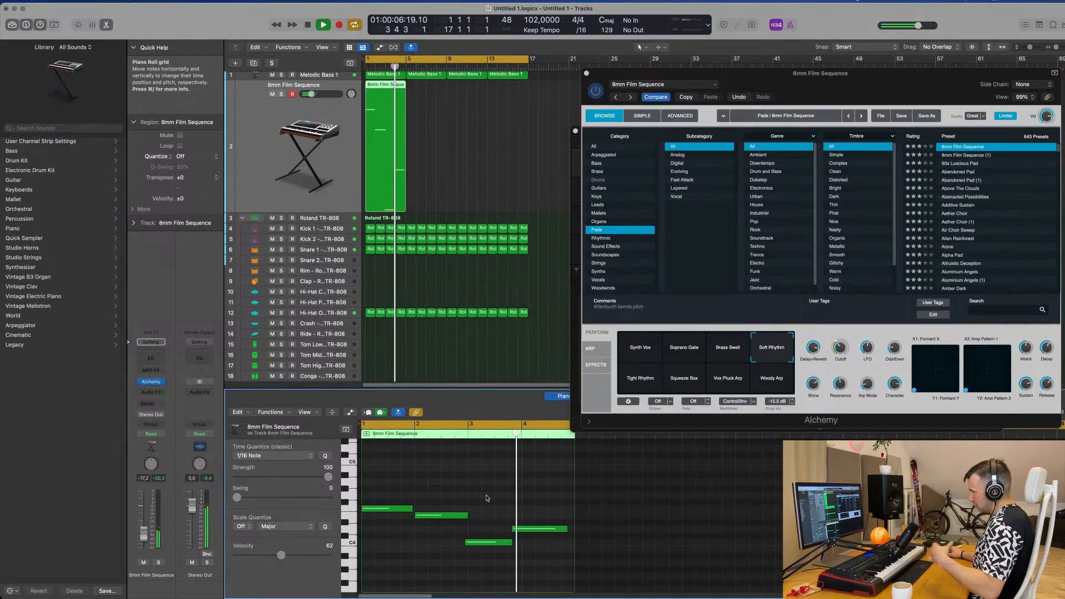
Step: Repeat the four-bar 8mm Film Sequence region three times to fill the track up to bar 17
key("space")
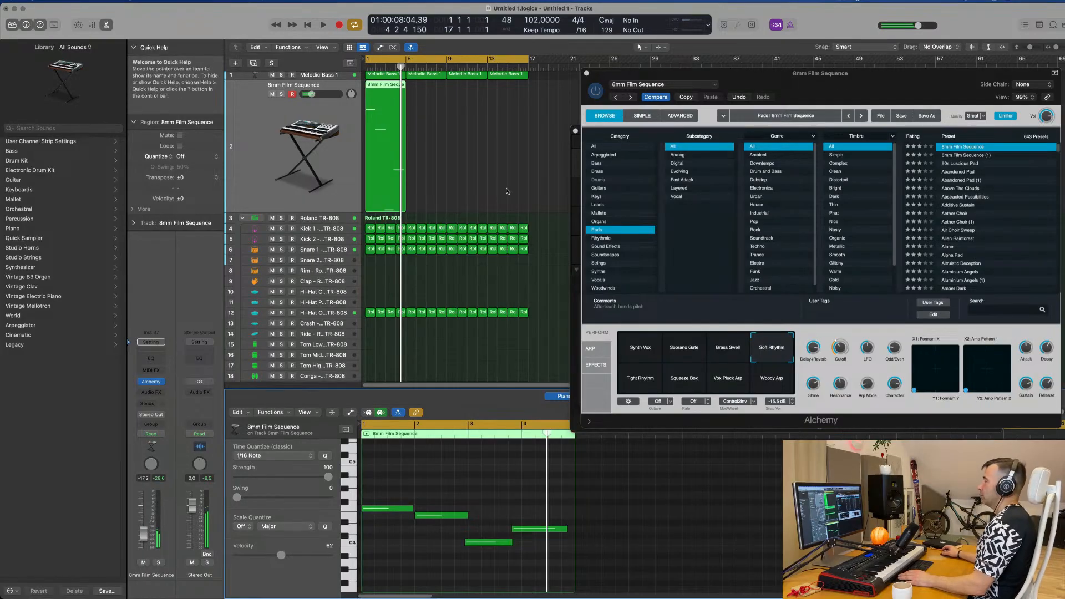
left_click_drag(436, 146, 396, 159)
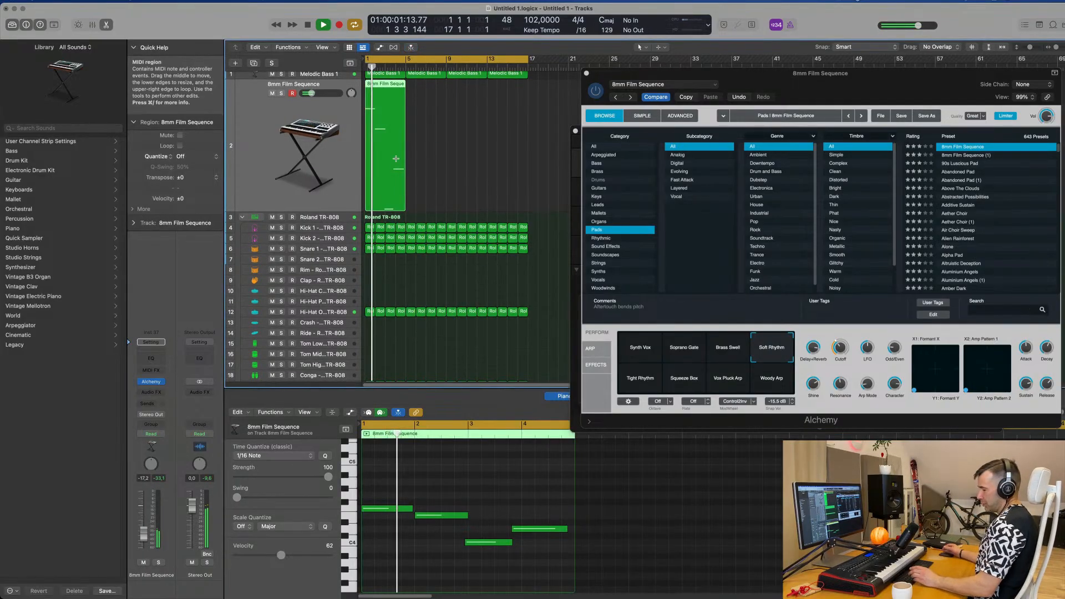
key("super+r")
key("super+r")
key("super+r")
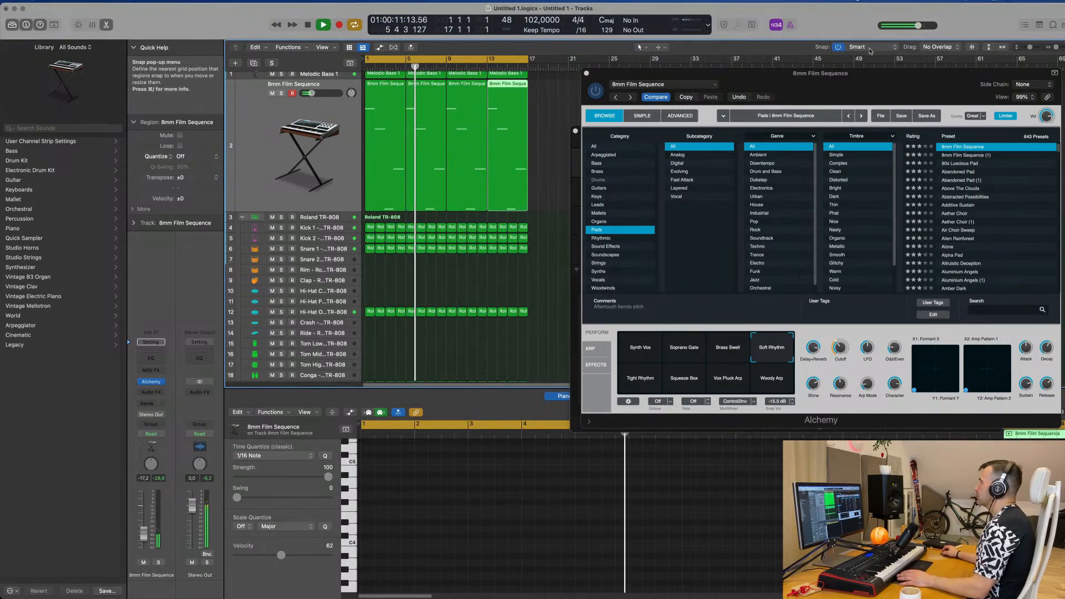
Step: Select the 8mm Film Sequence track with its four regions and create a duplicate track with the same instrument below it
left_click_drag(901, 93, 858, 80)
left_click(267, 174)
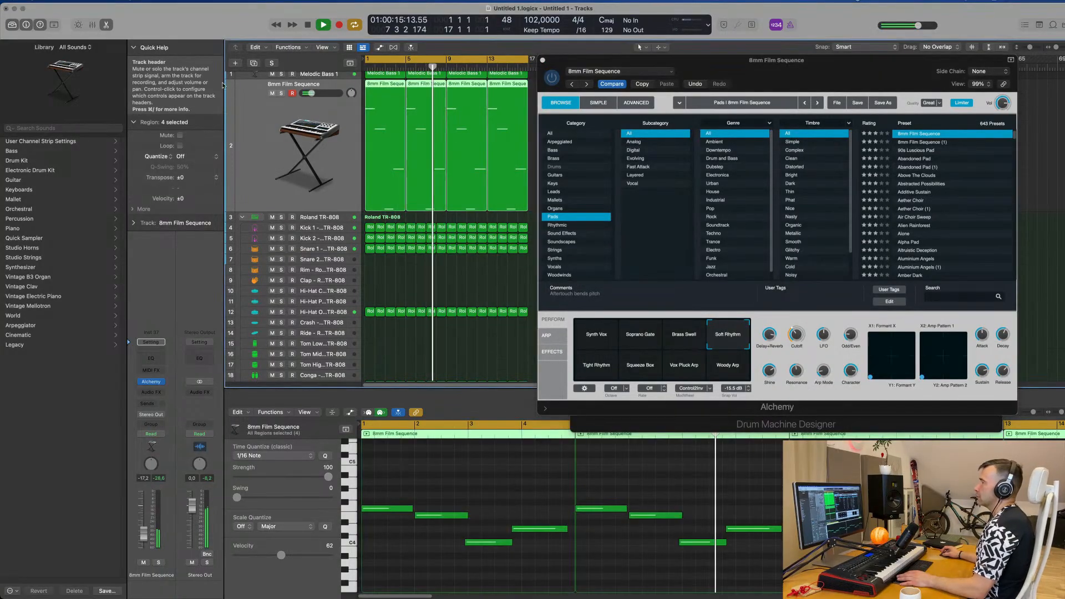
key("super+d")
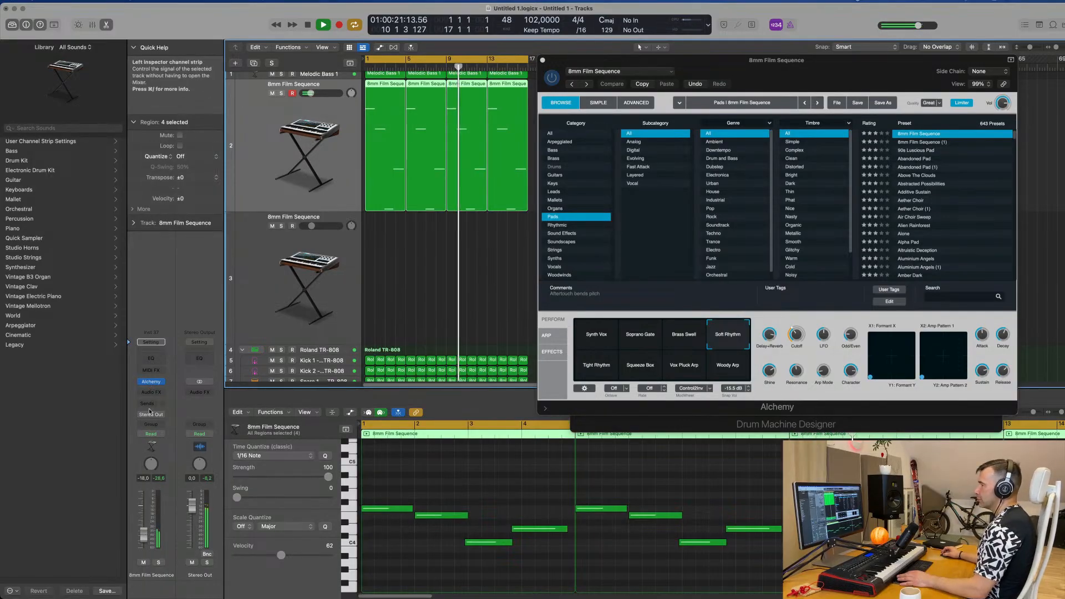
Step: Raise the Cutoff in the original 8mm Film Sequence track's Alchemy to about 31 % and close its window
left_click(152, 382)
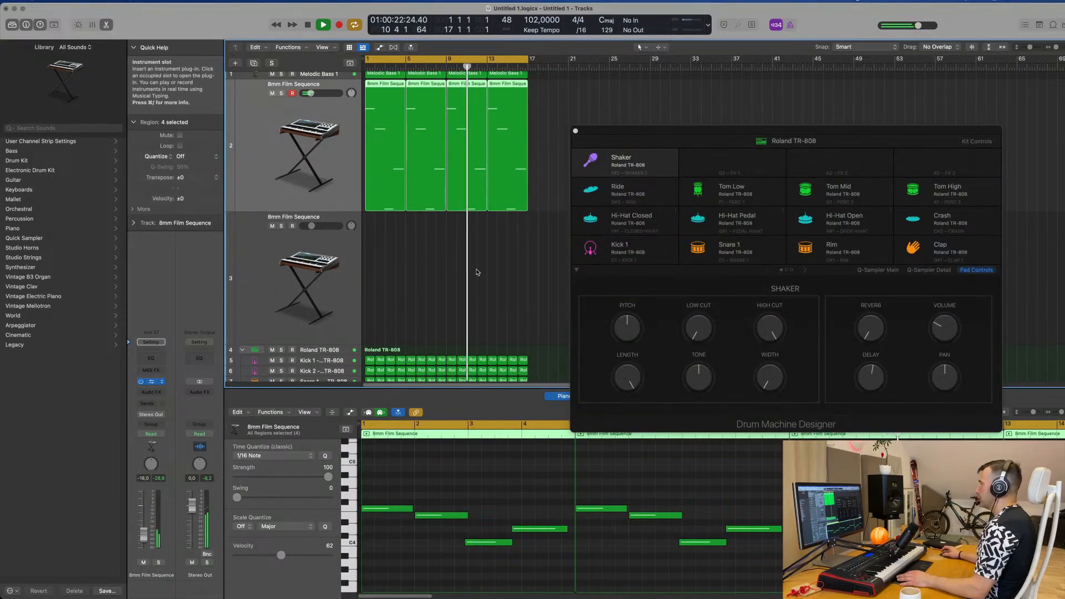
left_click(151, 382)
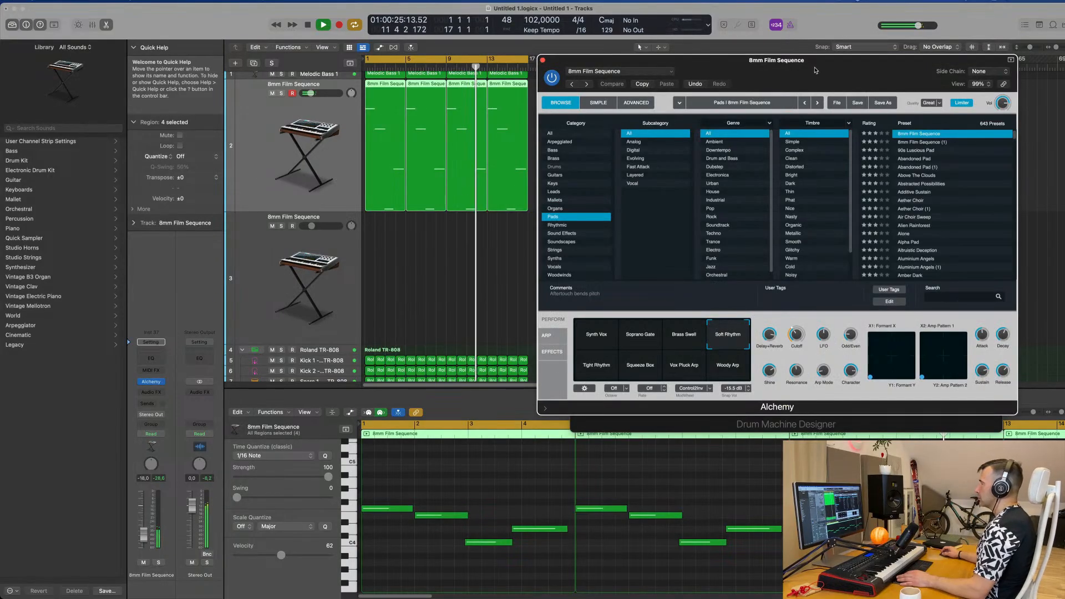
left_click_drag(810, 66, 677, 84)
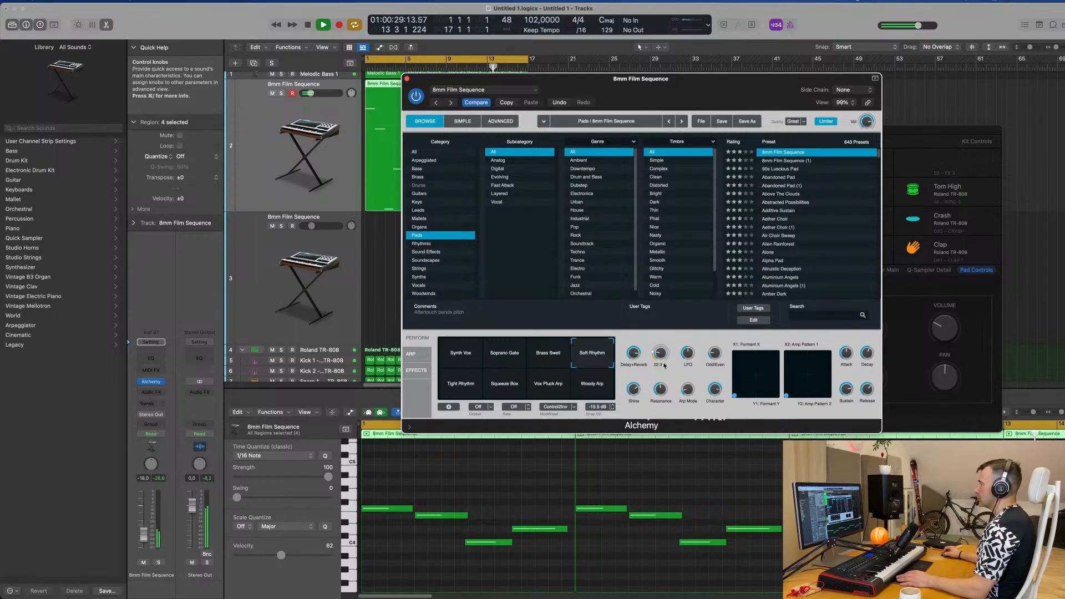
mouse_move(665, 364)
left_mouse_down()
mouse_move(662, 328)
mouse_move(663, 358)
left_mouse_up()
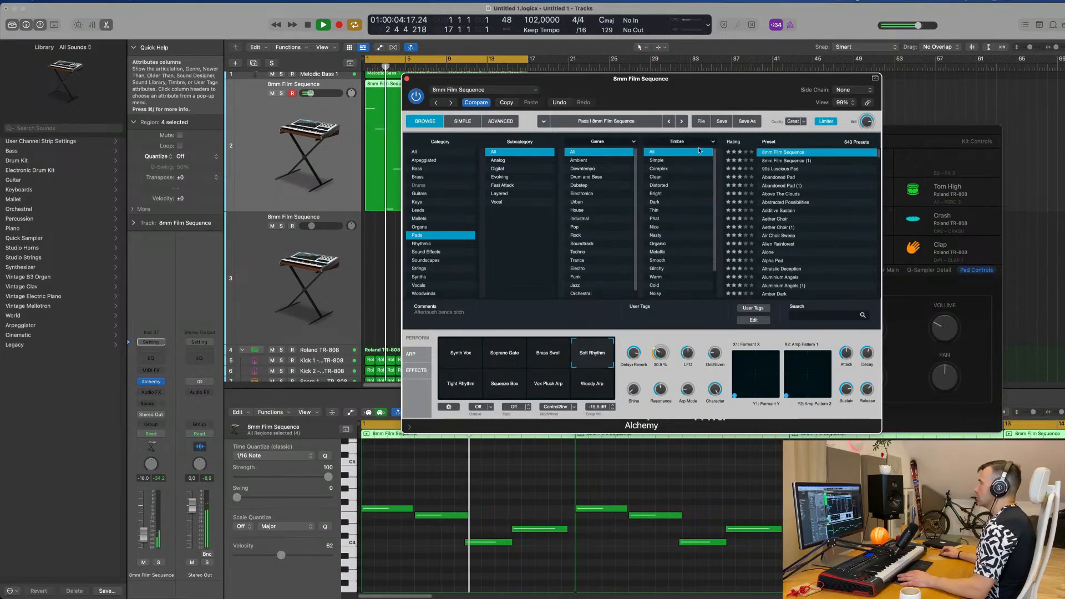
left_click_drag(707, 90, 849, 88)
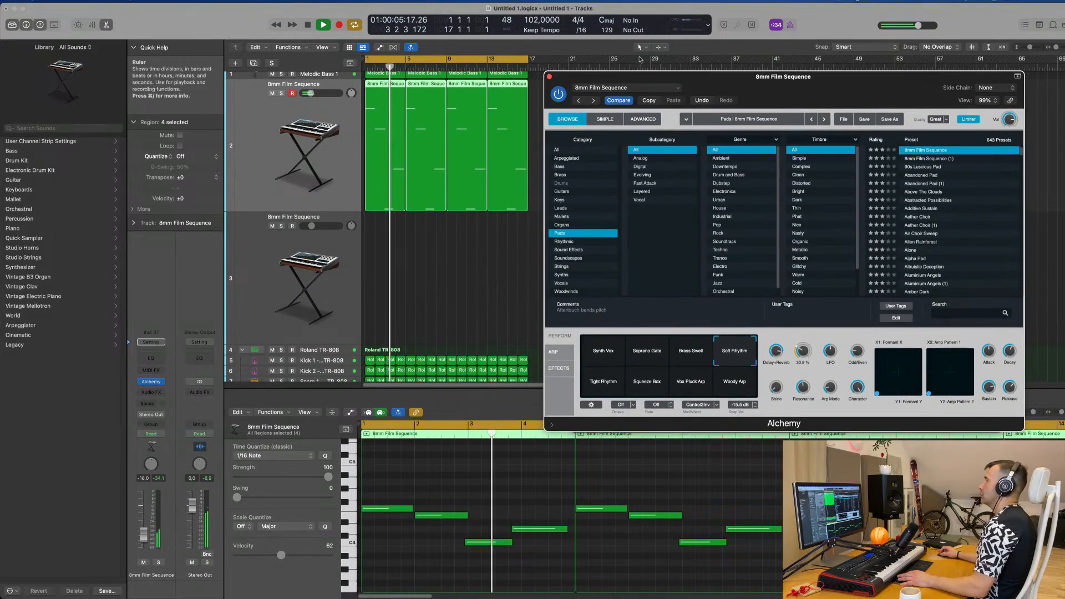
left_click(549, 76)
Step: Open Alchemy for the duplicate 8mm Film Sequence track and filter its presets to the Soundscapes category
left_click(253, 278)
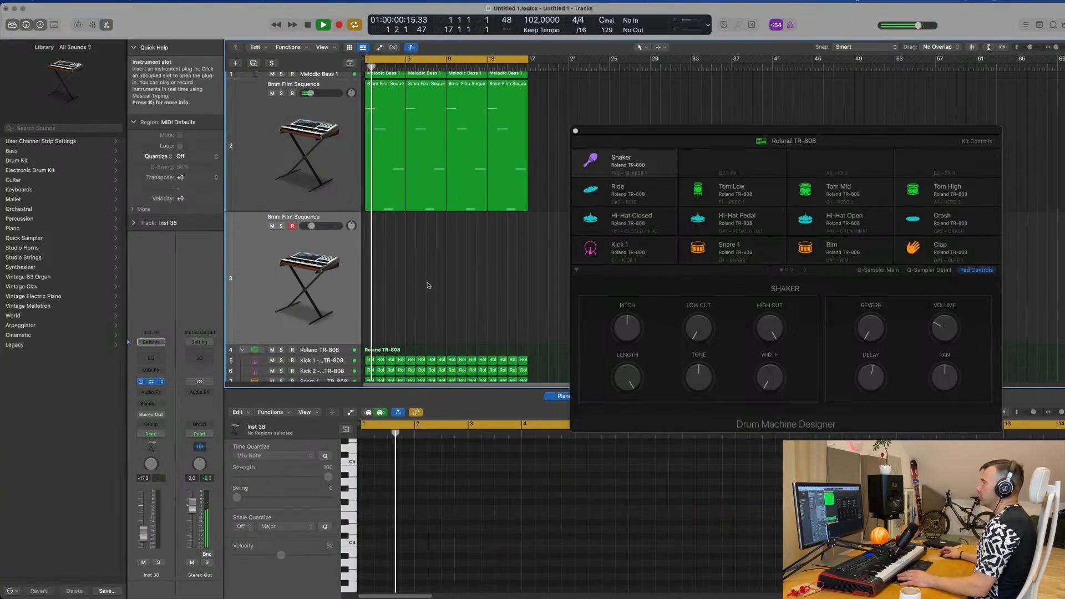
left_click(151, 382)
left_click_drag(604, 121, 621, 121)
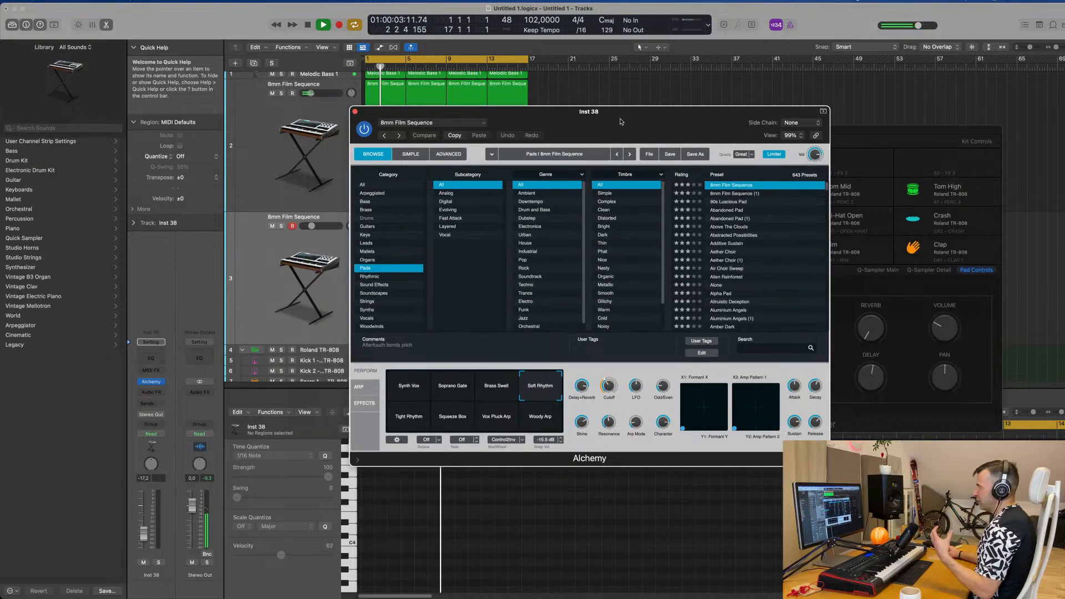
left_click(387, 293)
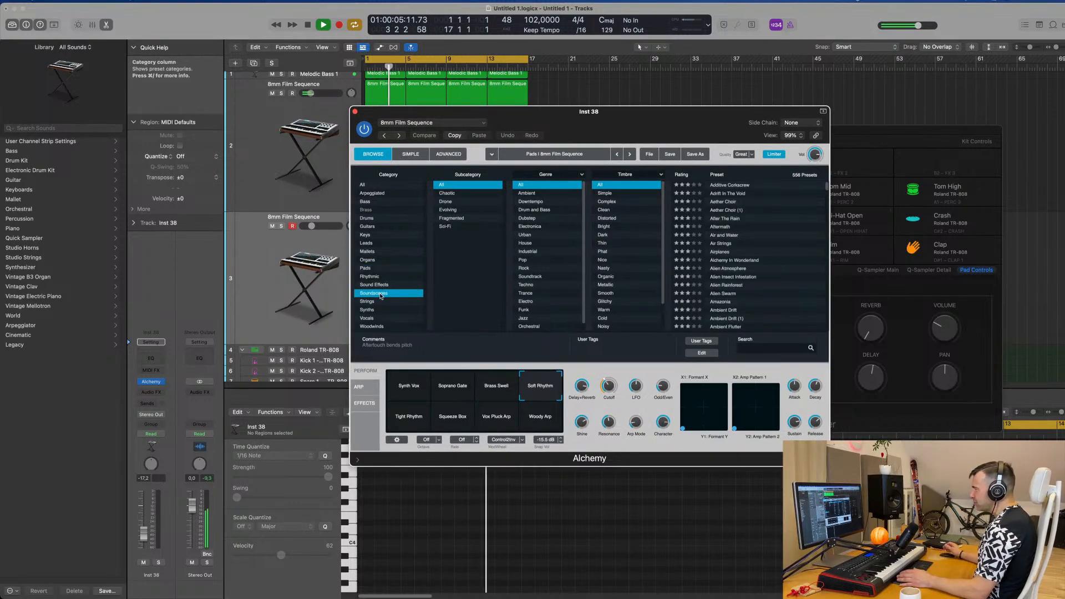
scroll(736, 274, "down", 3)
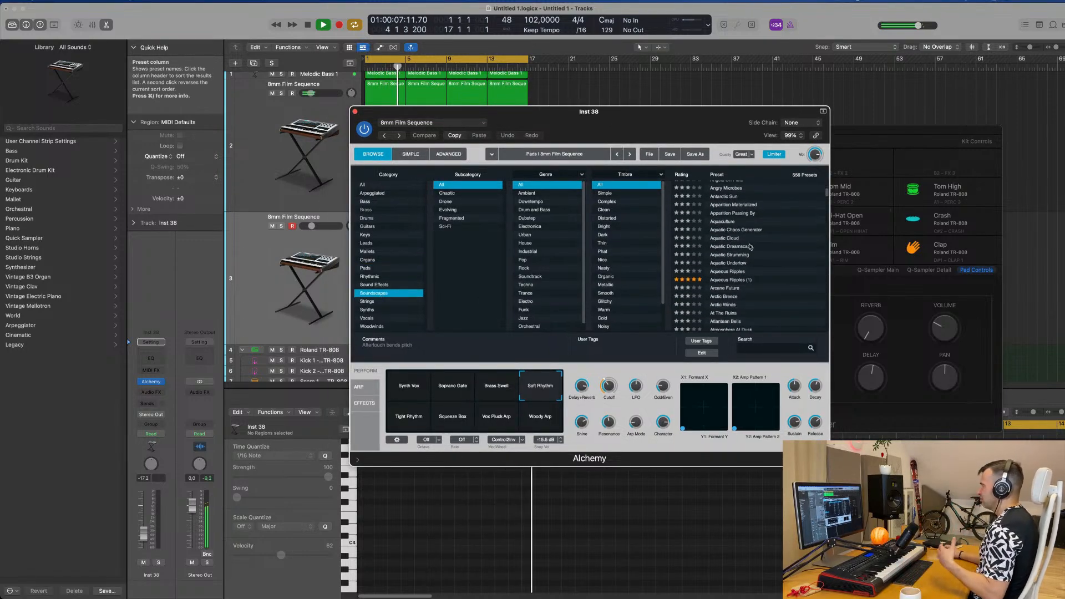
left_click_drag(678, 119, 863, 130)
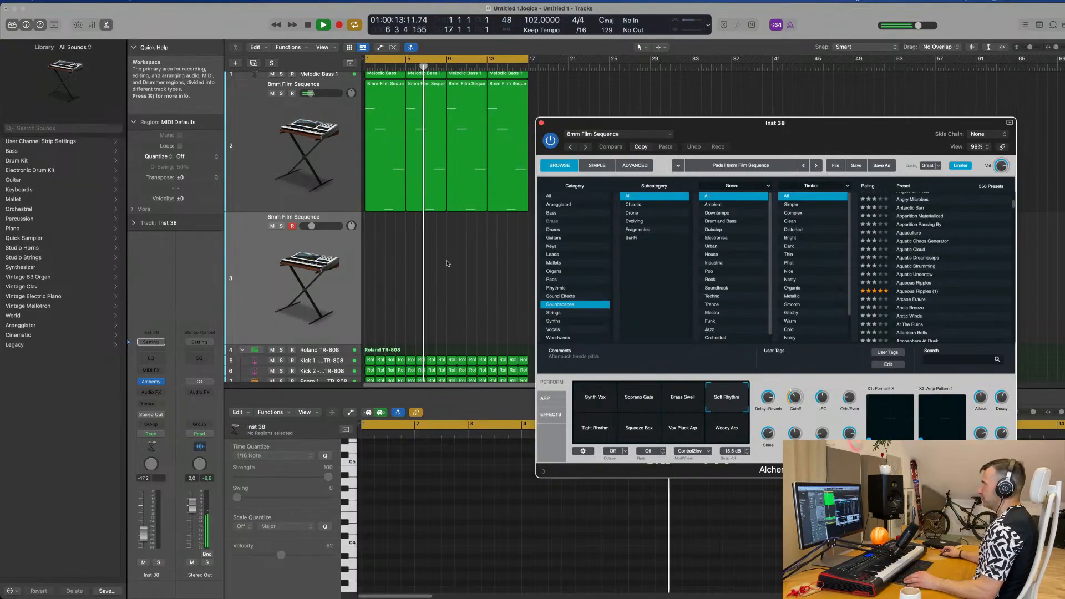
Step: Copy the first 8mm Film Sequence region to the duplicate track and reduce it to its first note, stretched across all four bars
left_click(390, 171)
left_click_drag(390, 171, 390, 252)
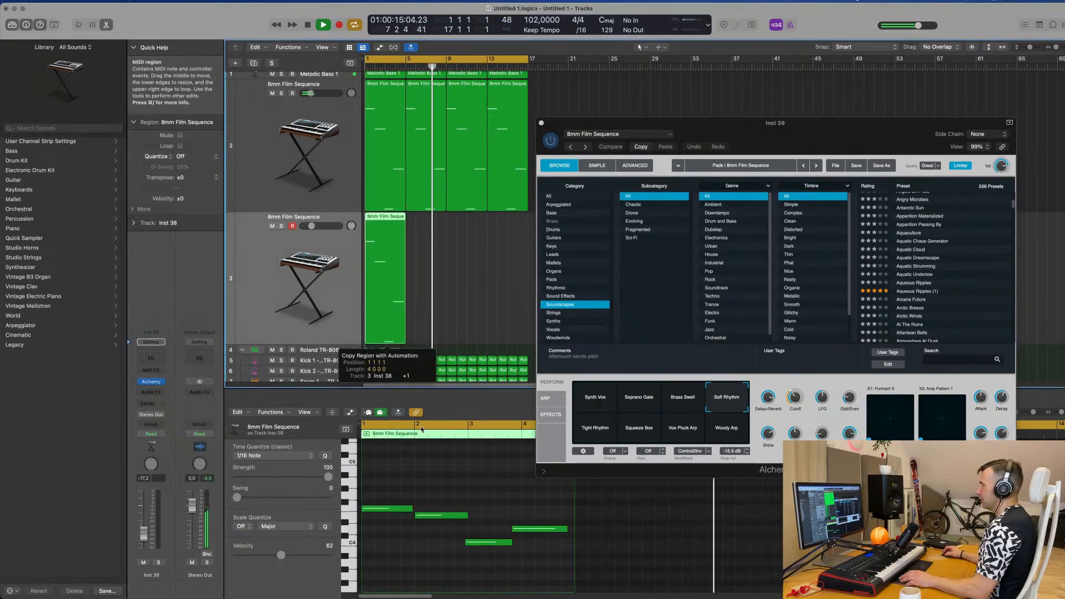
key("space")
left_click_drag(440, 489, 582, 563)
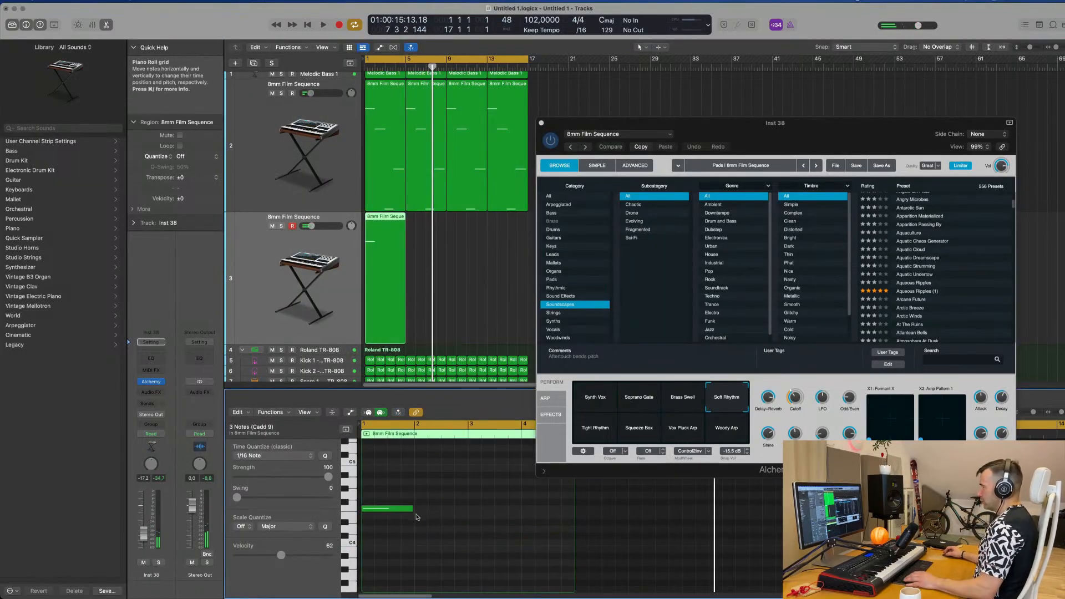
left_click_drag(411, 509, 572, 518)
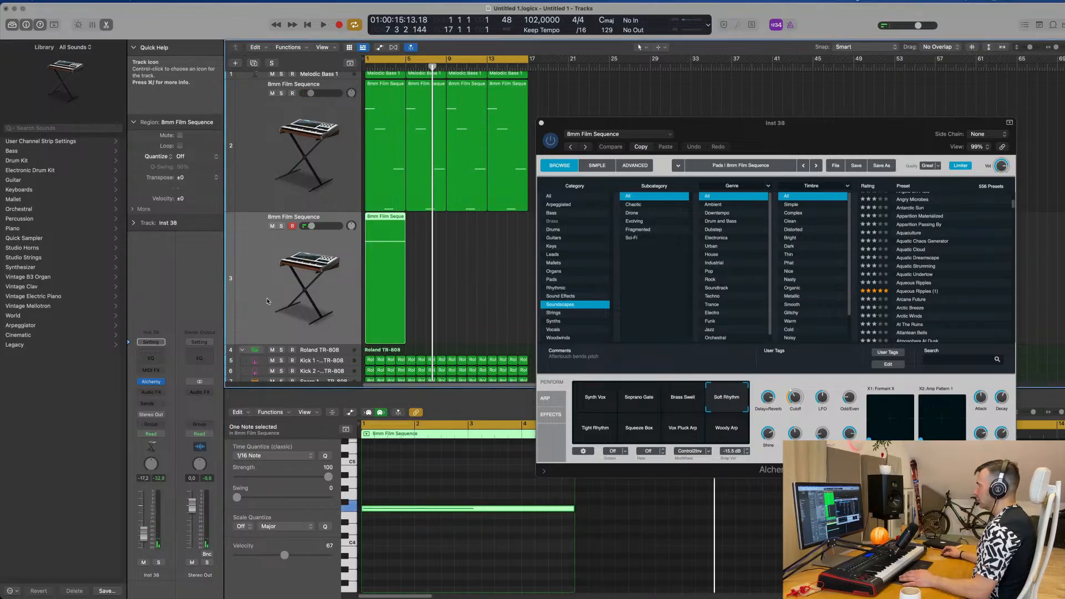
Step: Play the track and load the At The Ruins soundscape preset in the duplicate track's Alchemy
key("space")
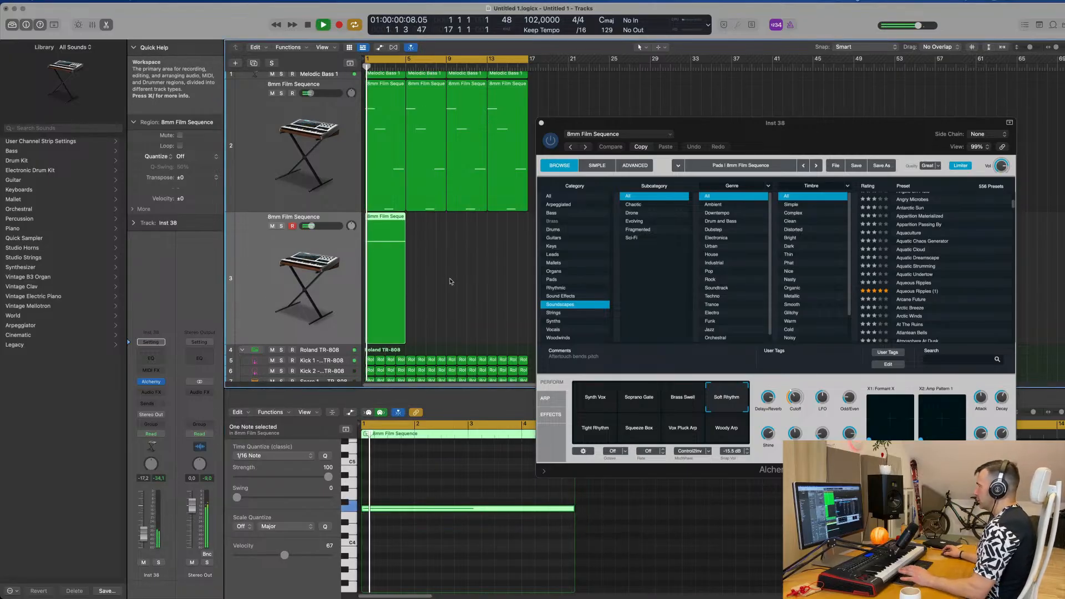
left_click(151, 381)
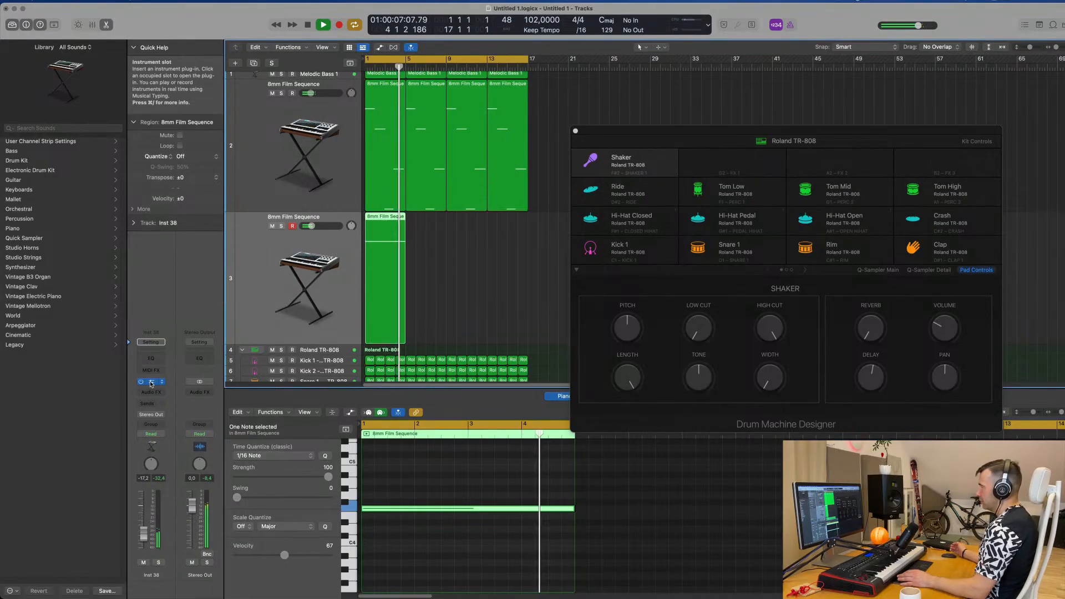
left_click(151, 381)
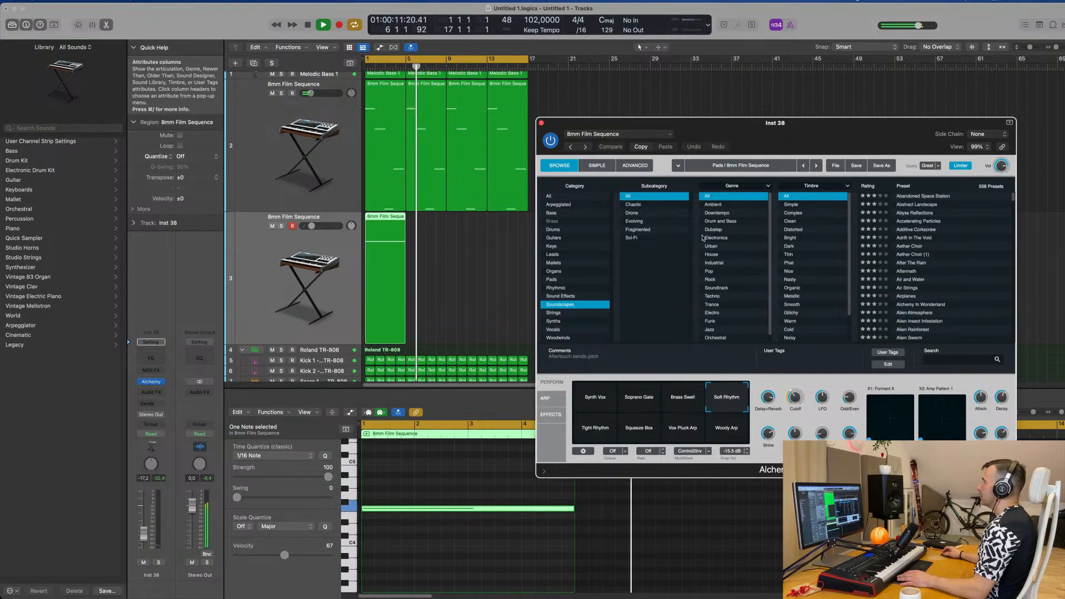
scroll(956, 262, "down", 5)
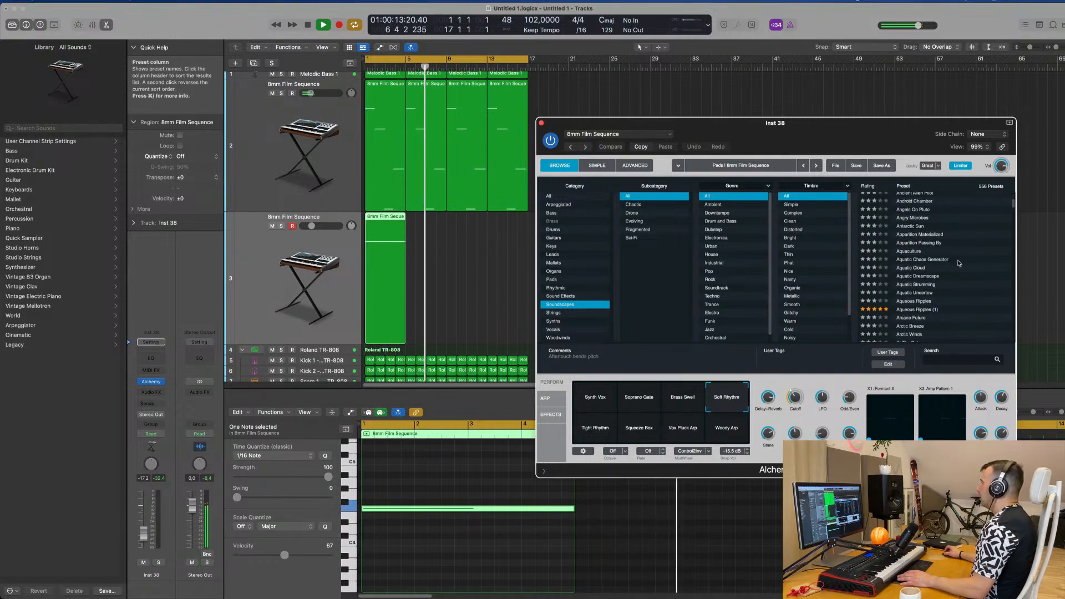
scroll(972, 264, "down", 5)
scroll(973, 263, "down", 3)
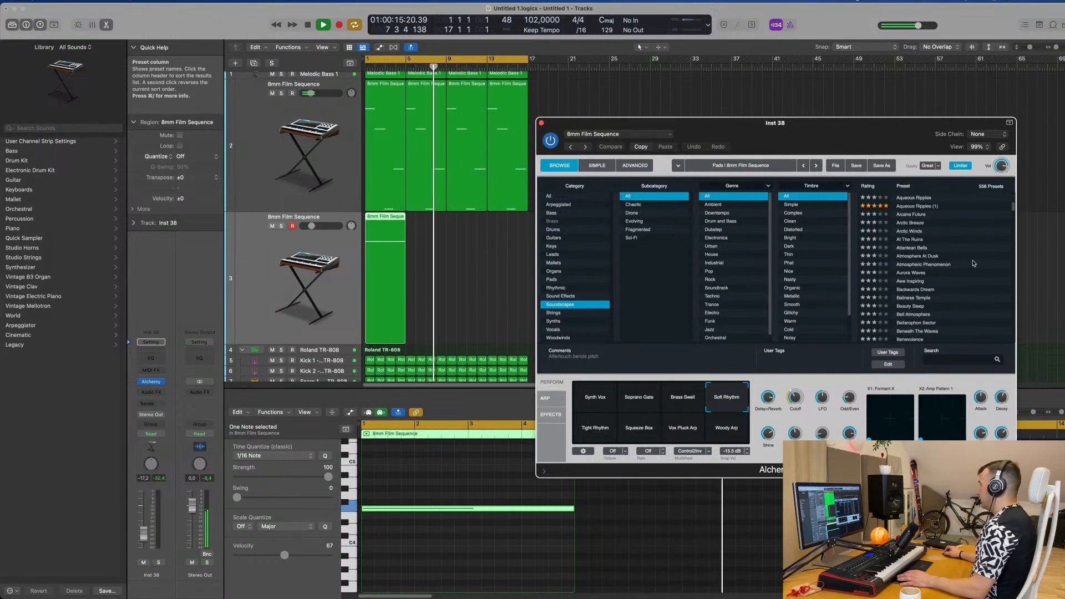
left_click(909, 240)
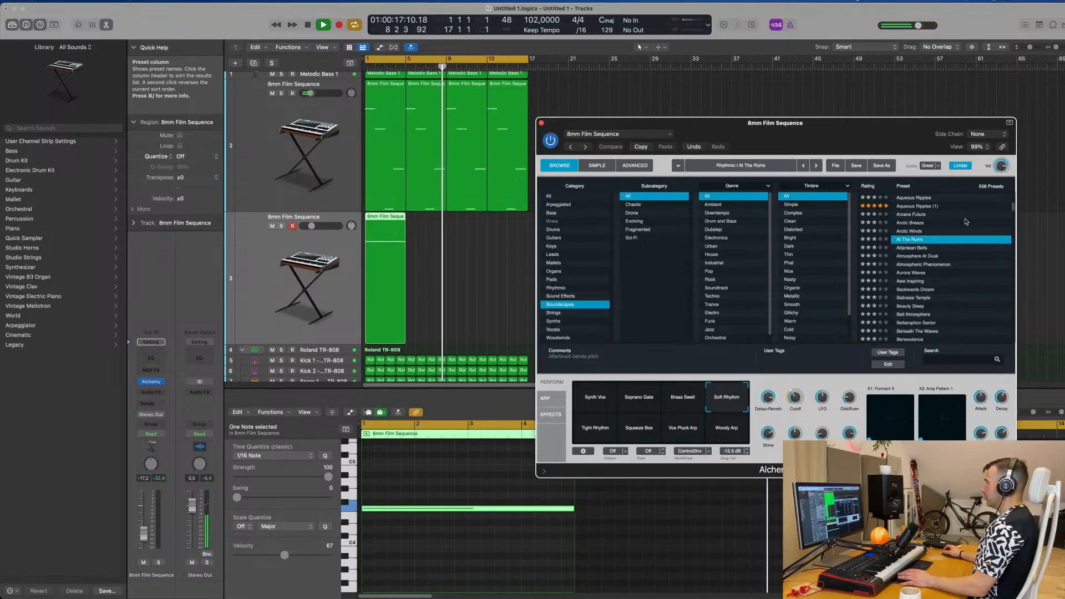
Step: Repeat the At The Ruins region three times up to bar 17 and raise the track's volume to -2.1 dB
left_click_drag(459, 253, 342, 264)
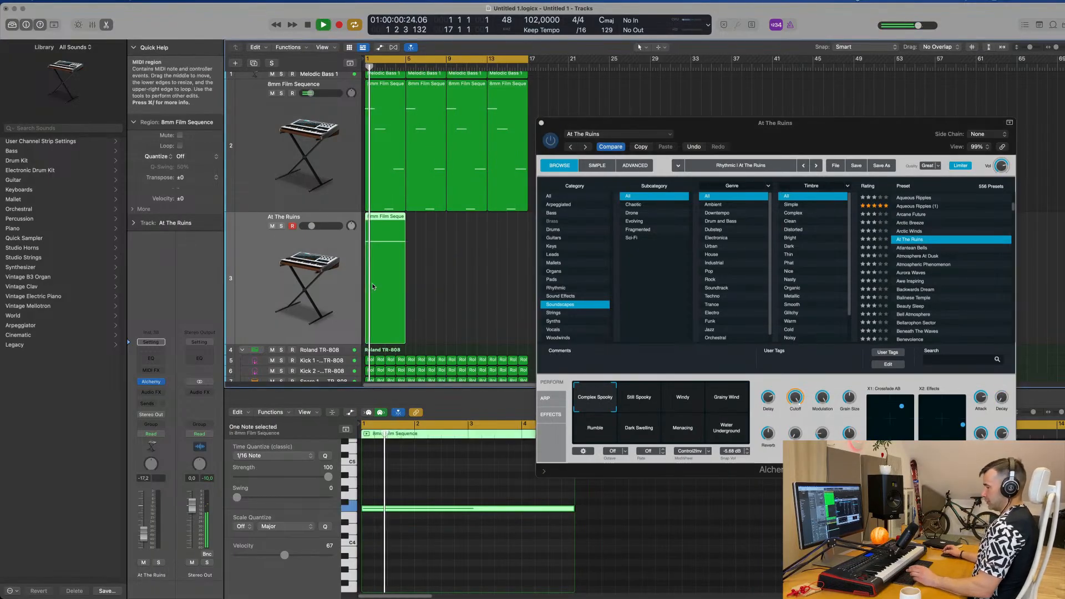
key("super+r")
key("super+r")
key("super+r")
left_click(342, 264)
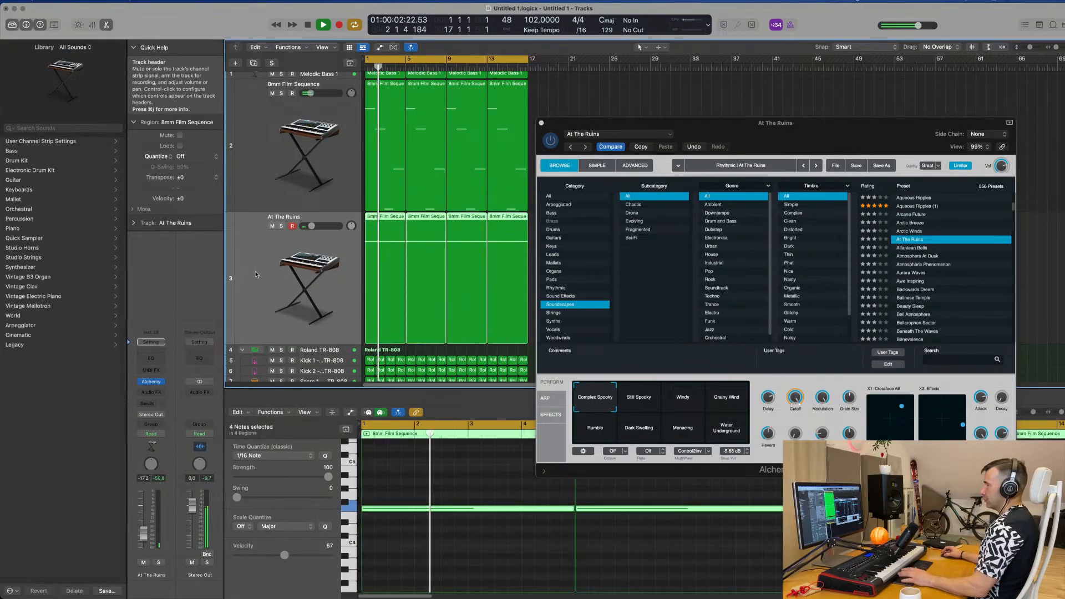
left_click_drag(144, 534, 144, 510)
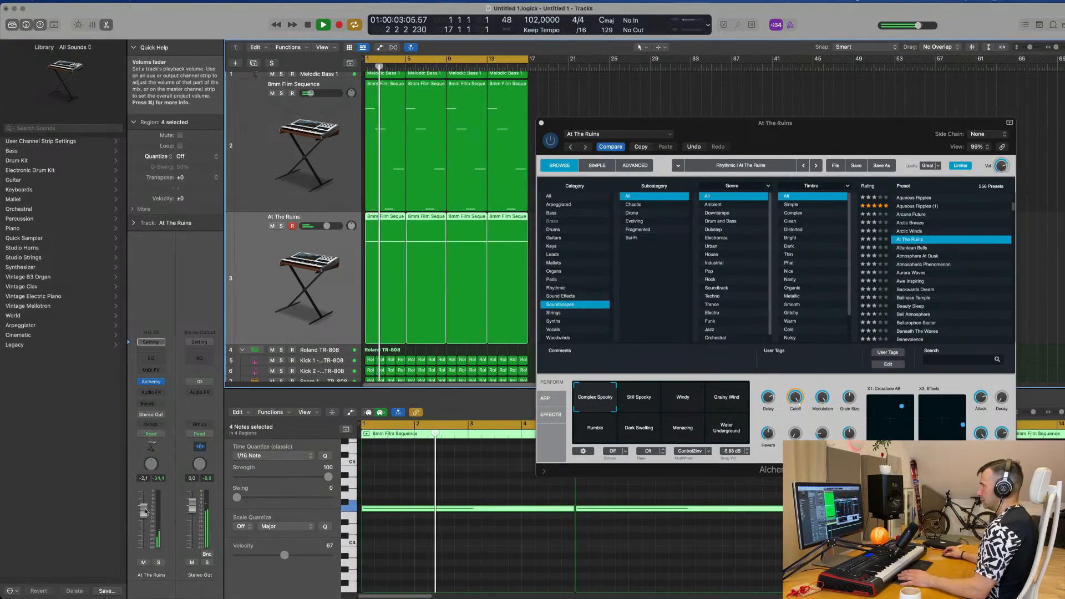
Step: Audition the Grainy Wind, Rumble and Dark Swelling snapshots of At The Ruins during playback and settle on Menacing
left_click_drag(854, 135, 798, 113)
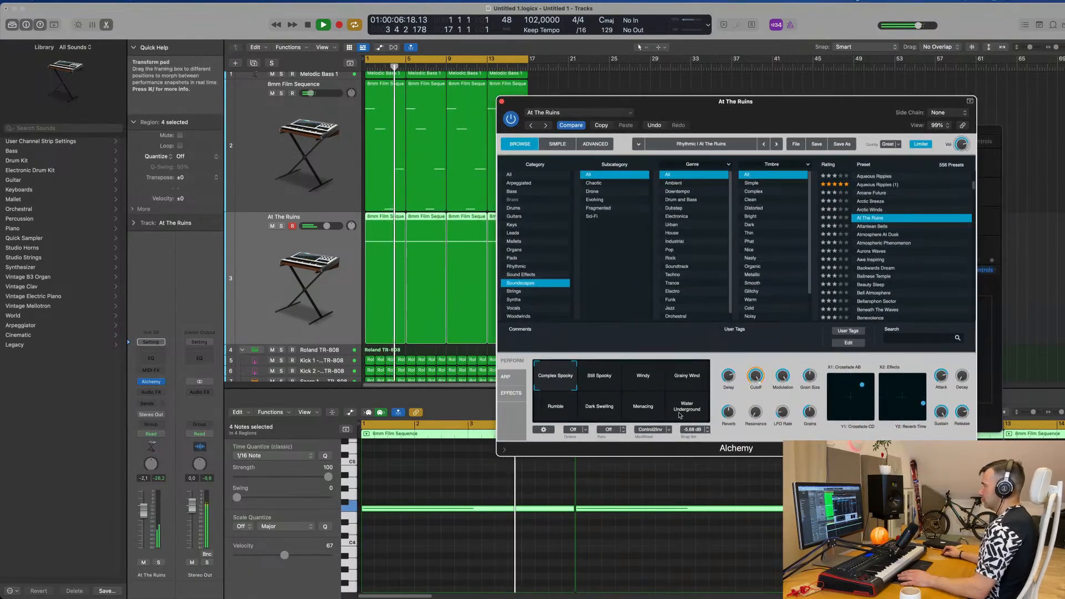
left_click(687, 382)
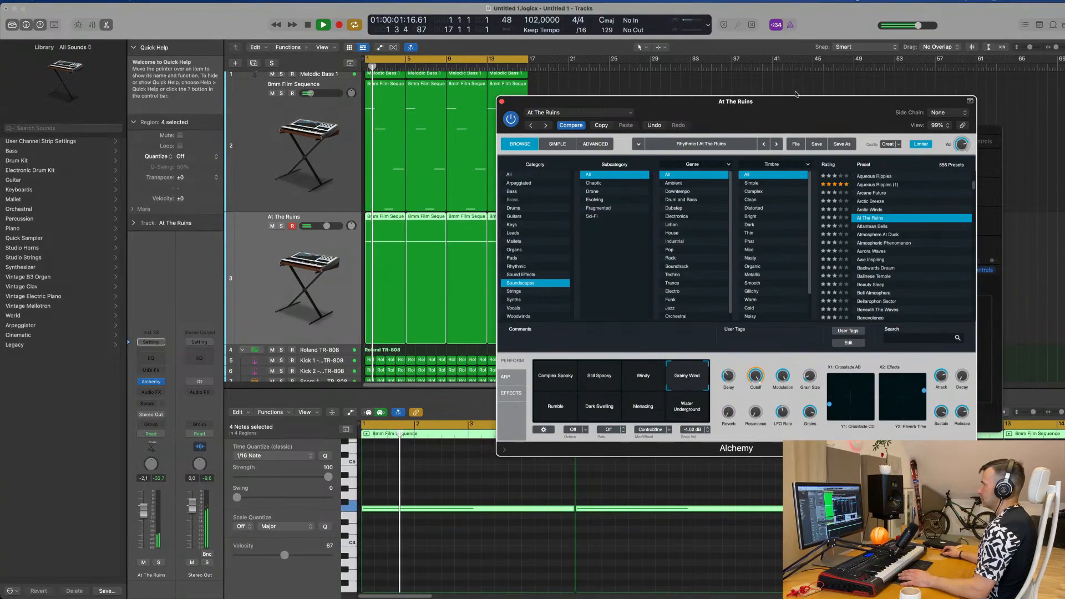
left_click_drag(803, 120, 850, 102)
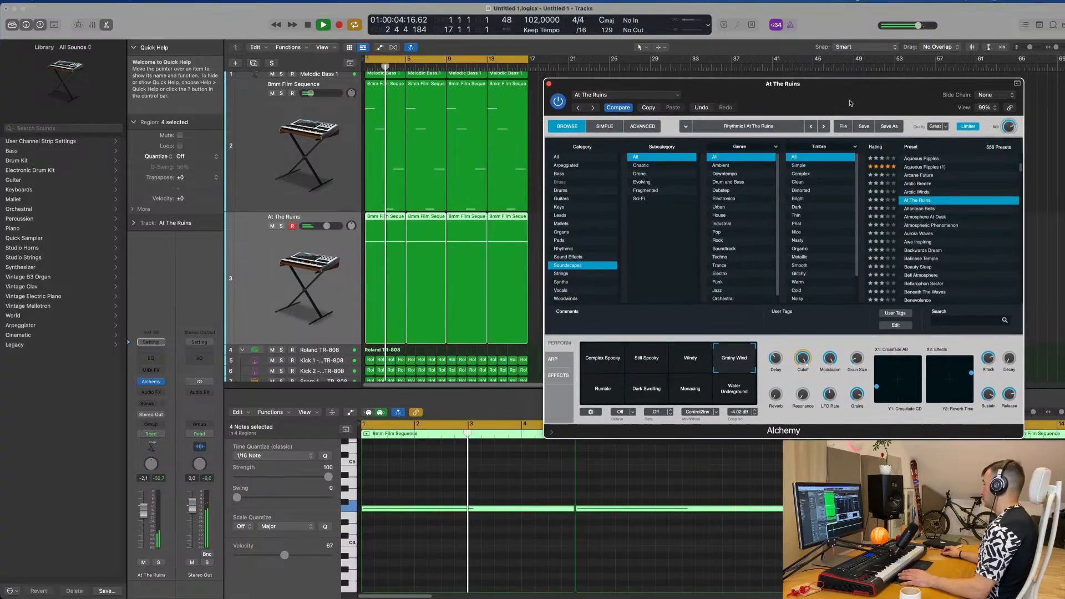
left_click(613, 383)
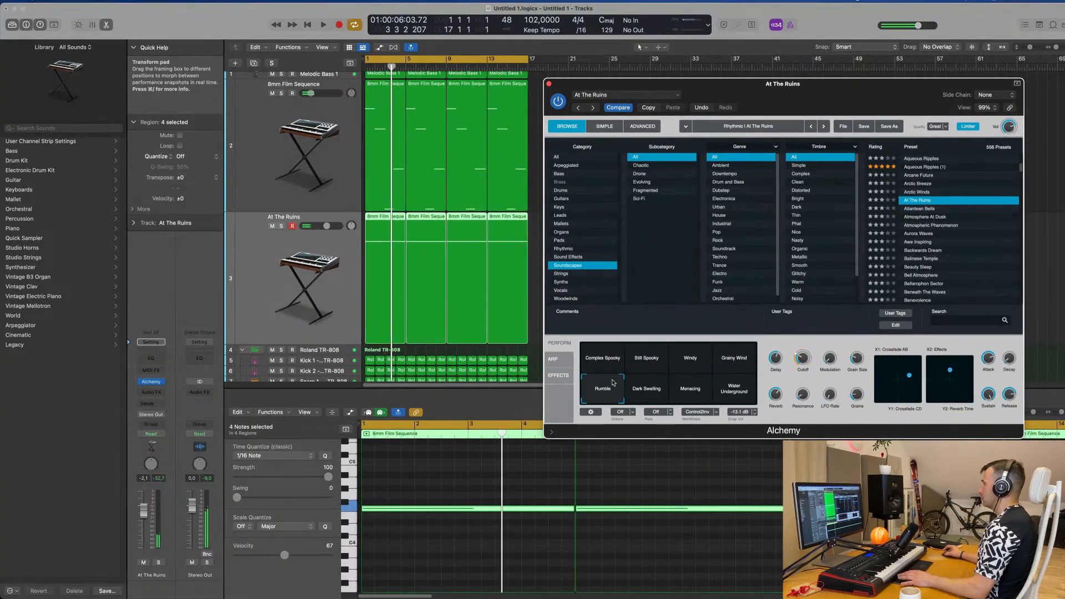
left_click(658, 391)
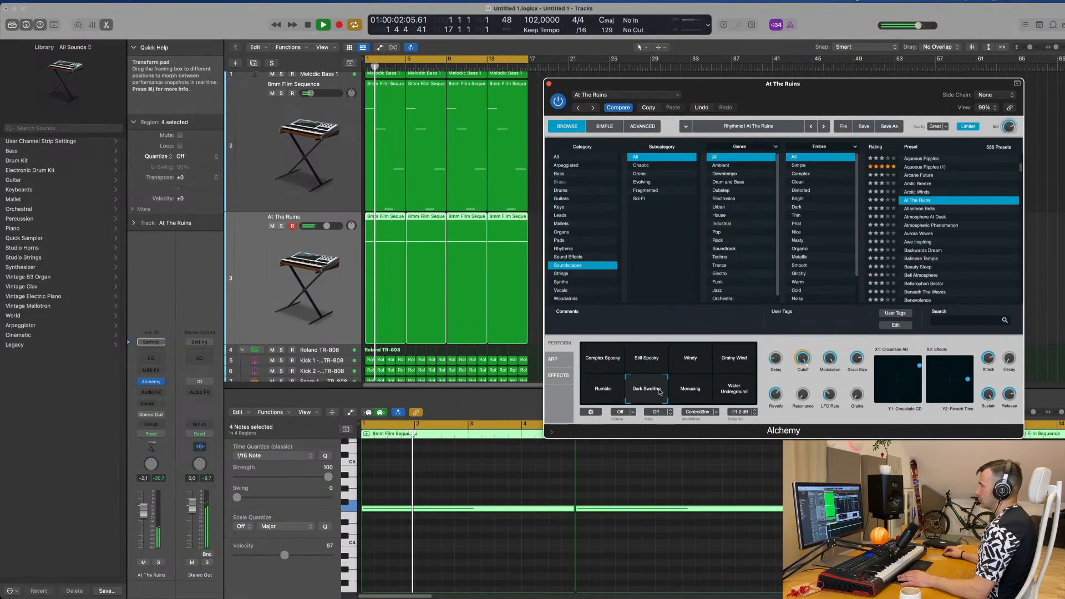
left_click(697, 389)
key("space")
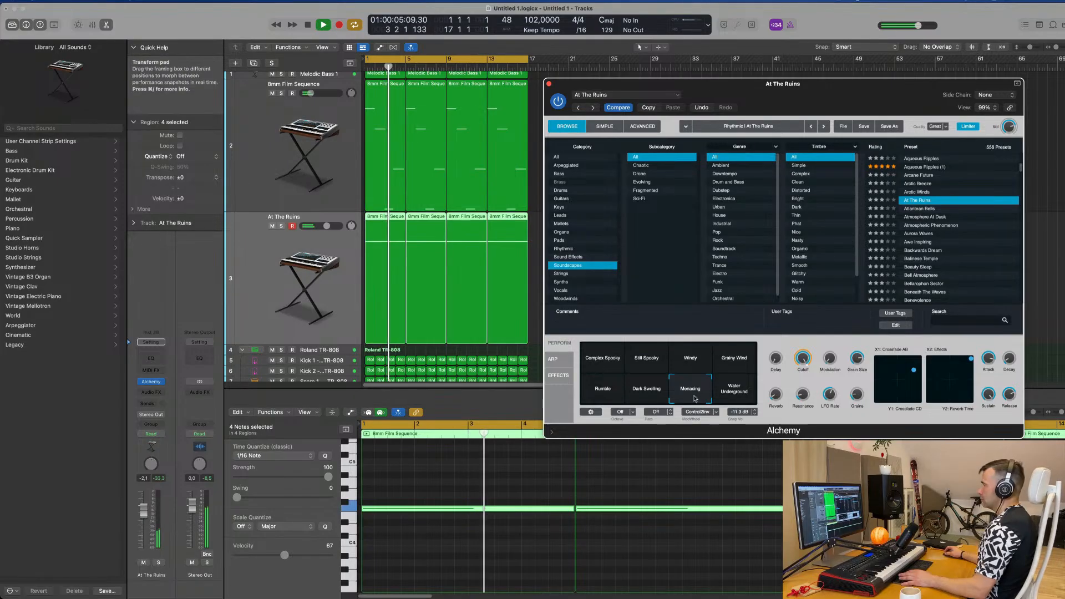
left_click_drag(830, 91, 964, 115)
key("space")
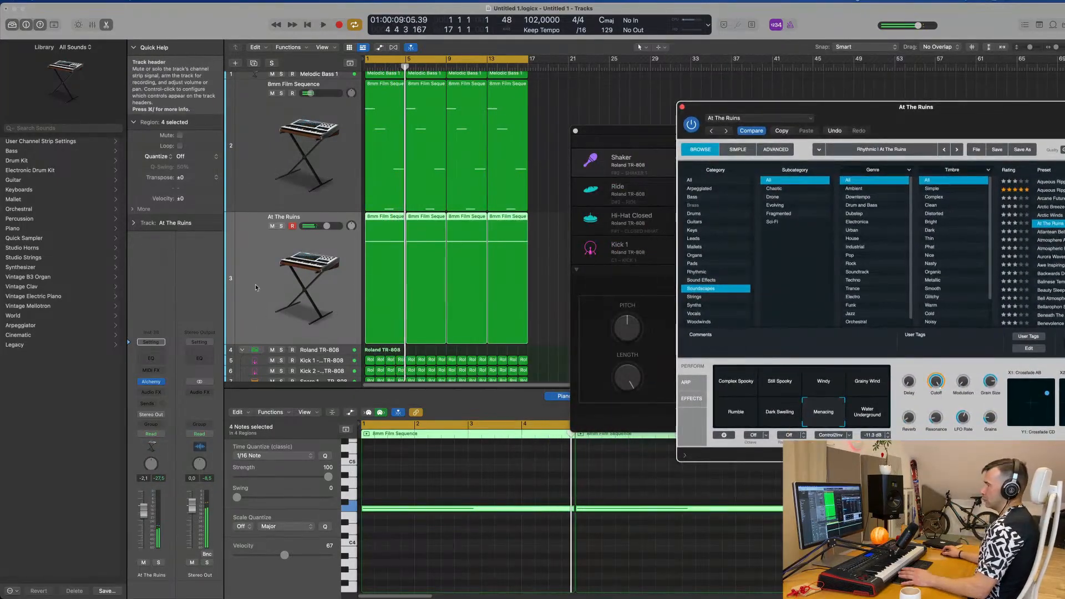
Step: Set the At The Ruins track's volume to -2.0 dB and duplicate the track with its Alchemy settings
left_click(197, 400)
key("space")
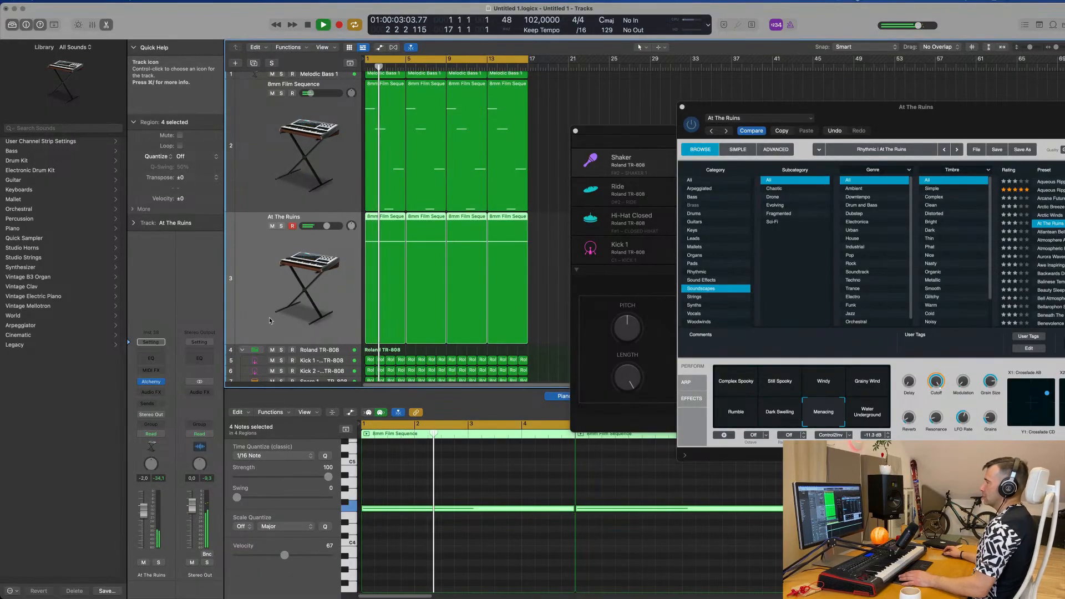
key("super+Left")
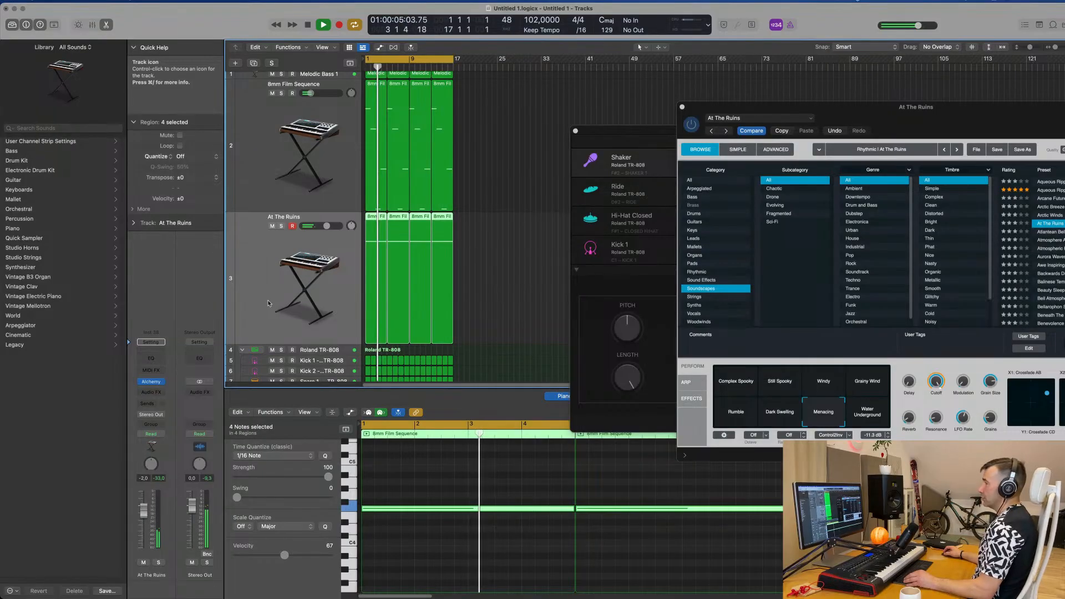
key("super+Up")
key("super+Up")
key("super+Up")
key("super+Up")
key("super+Up")
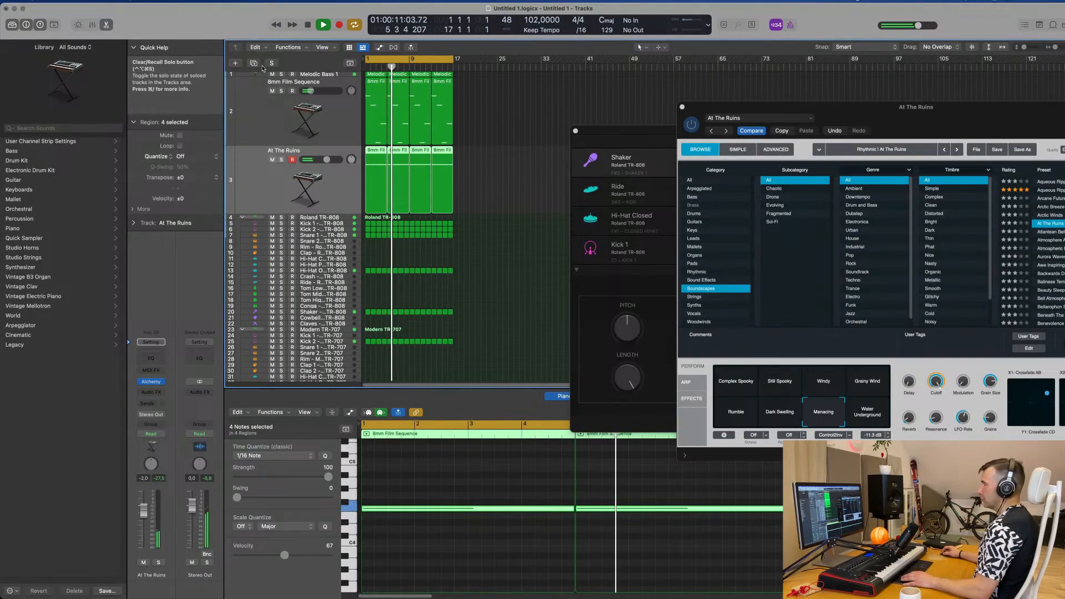
key("super+d")
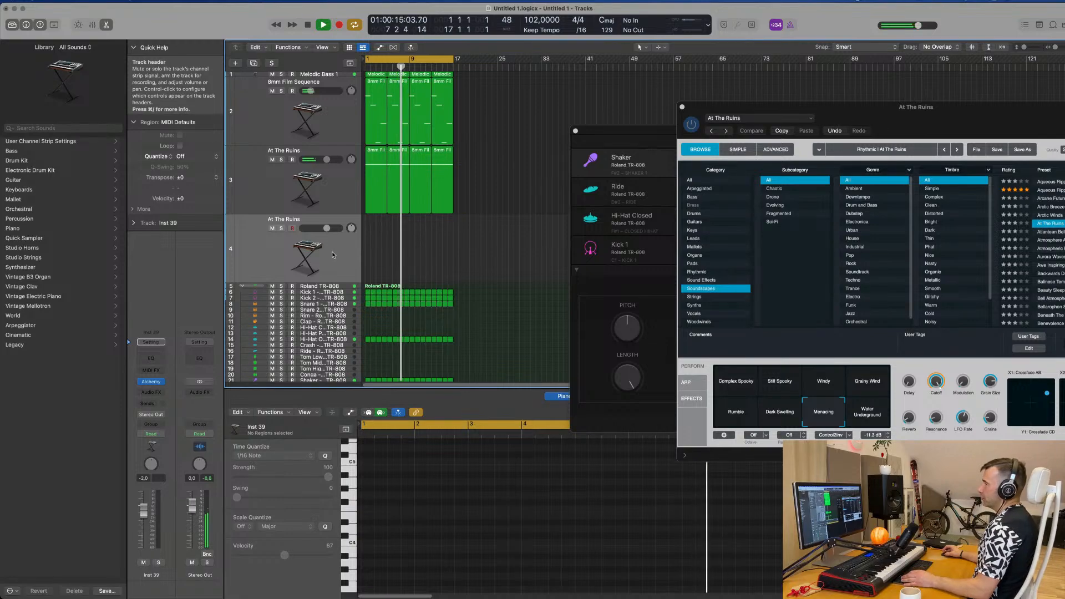
Step: Lower the original At The Ruins track's volume to -6.2 dB
left_click(330, 192)
left_click_drag(149, 517, 143, 527)
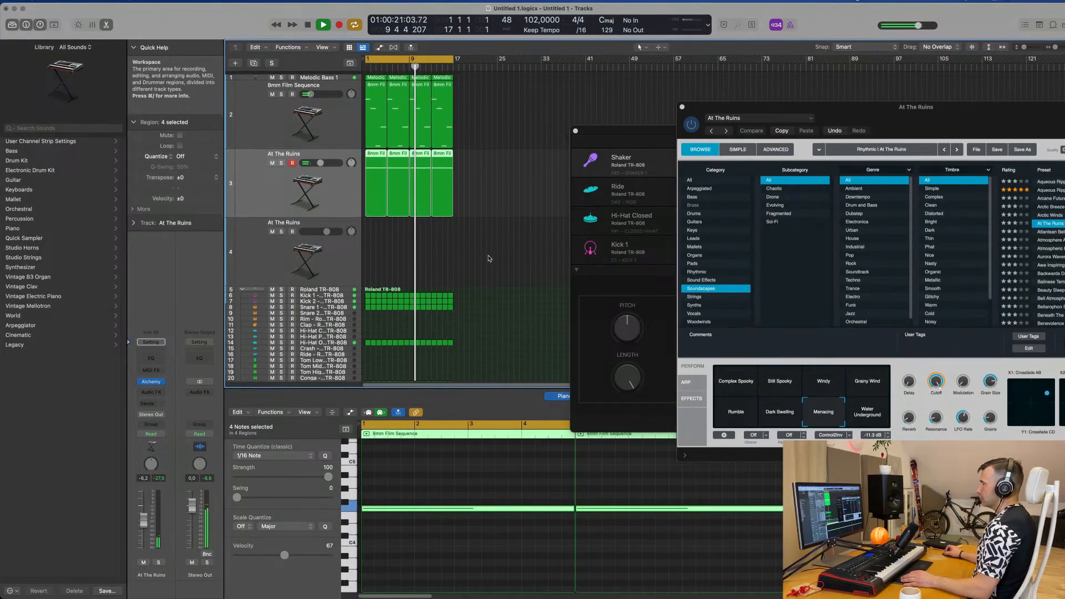
key("super+Right")
key("super+Right")
key("super+Left")
key("super+Left")
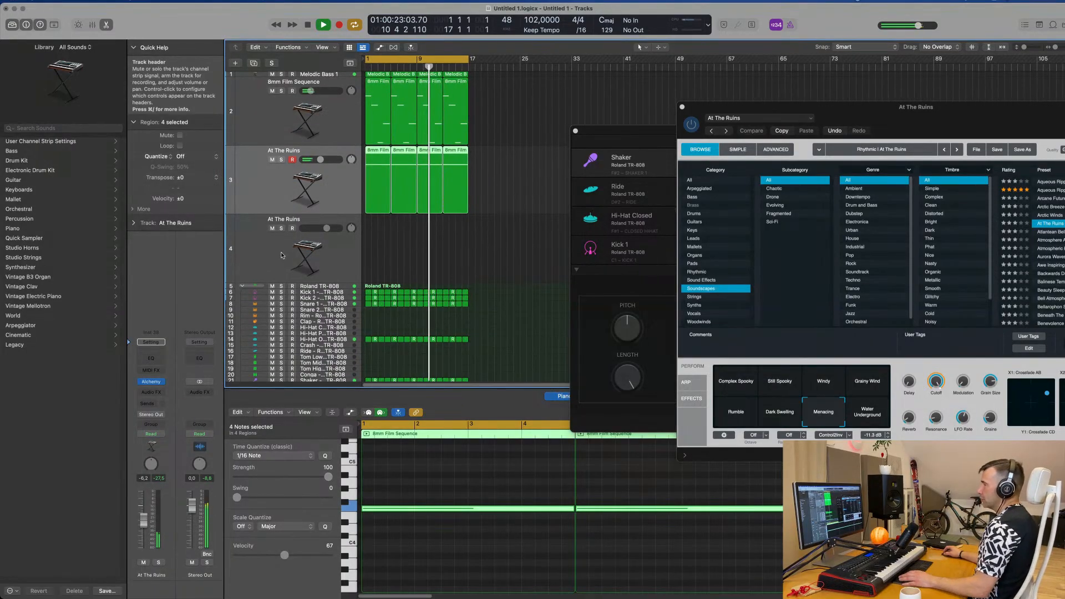
Step: Copy the first At The Ruins region to the duplicate track and add a copy of its note one octave lower at F3
left_click(310, 265)
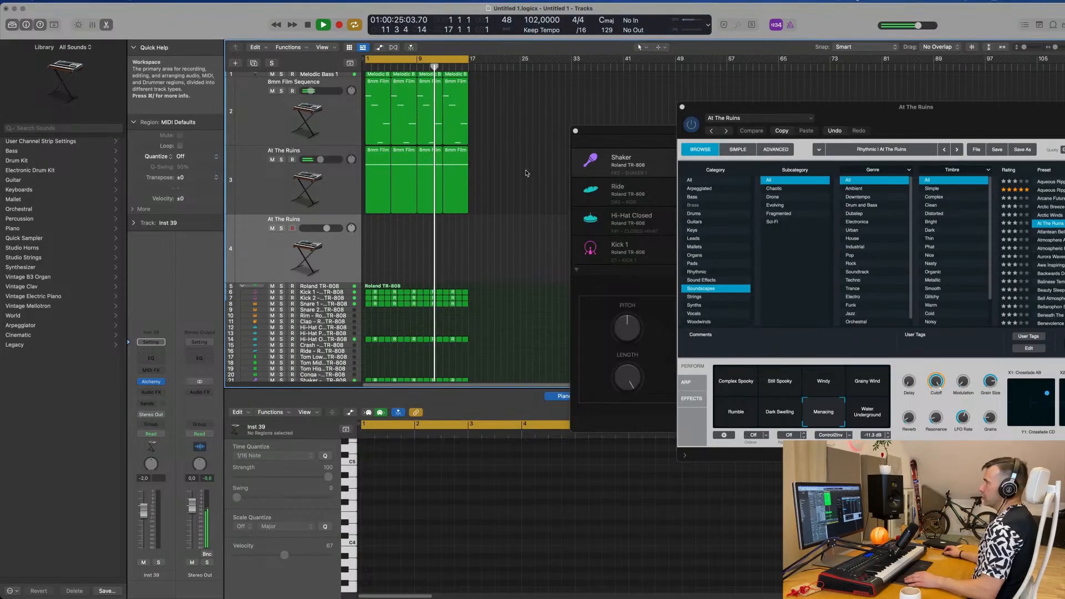
left_click(376, 159)
left_click_drag(375, 159, 377, 233)
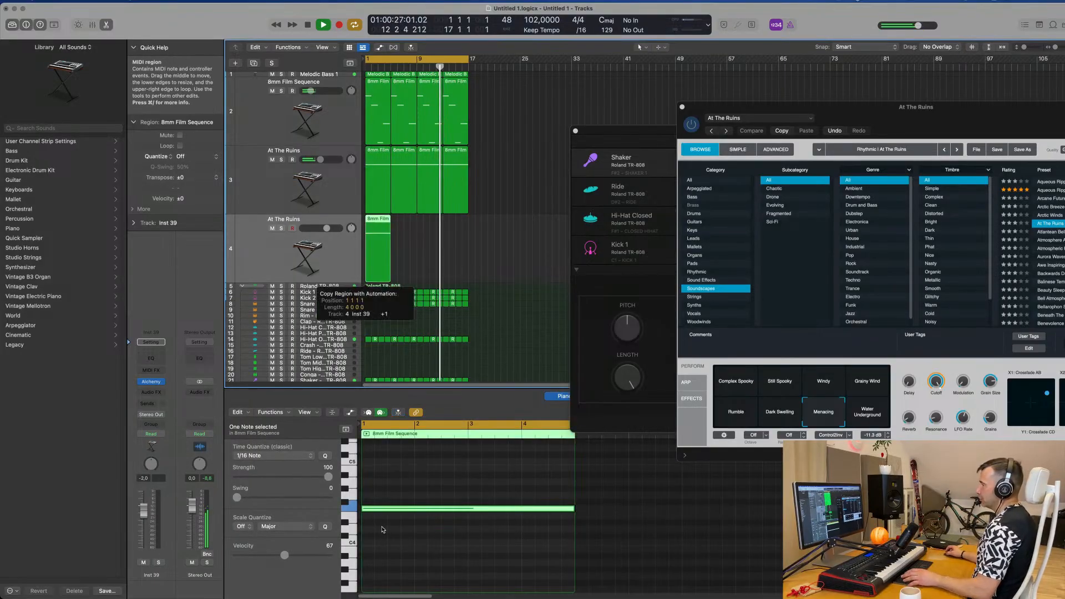
left_click(424, 487)
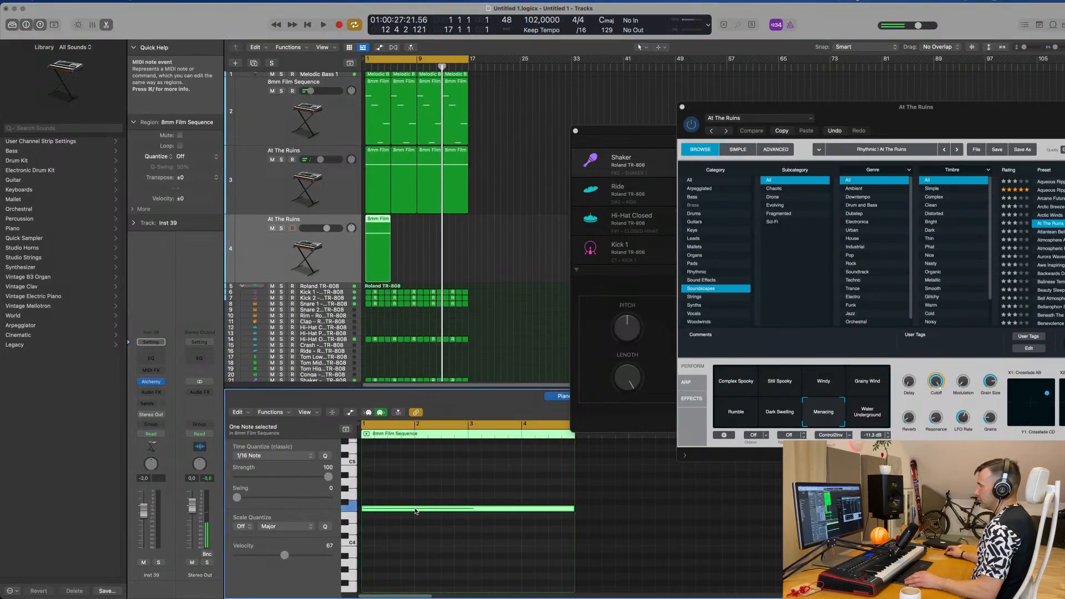
scroll(415, 511, "down", 4)
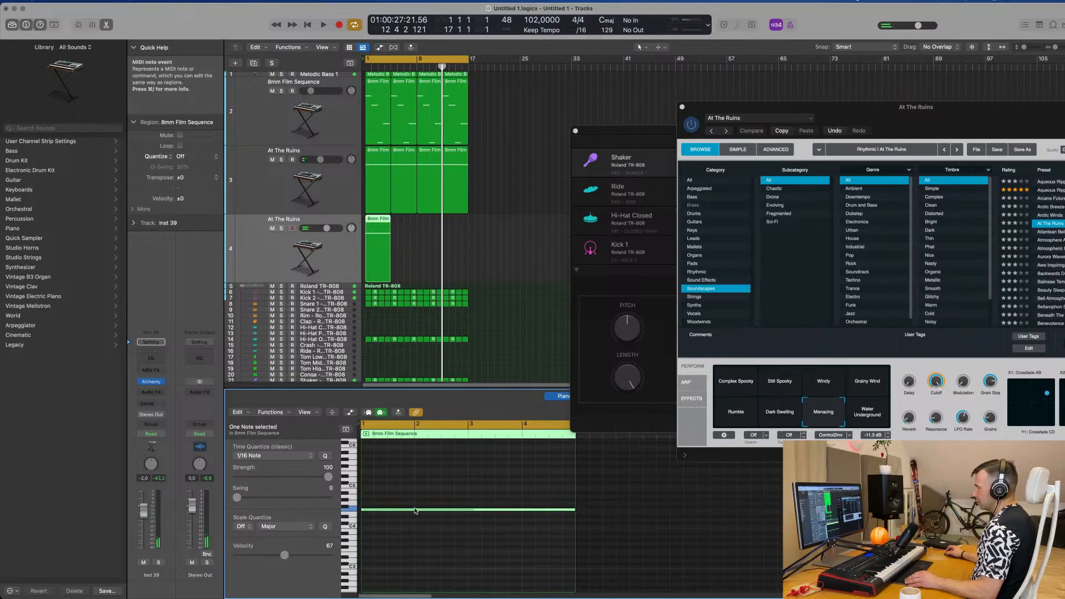
left_click_drag(414, 514, 413, 552)
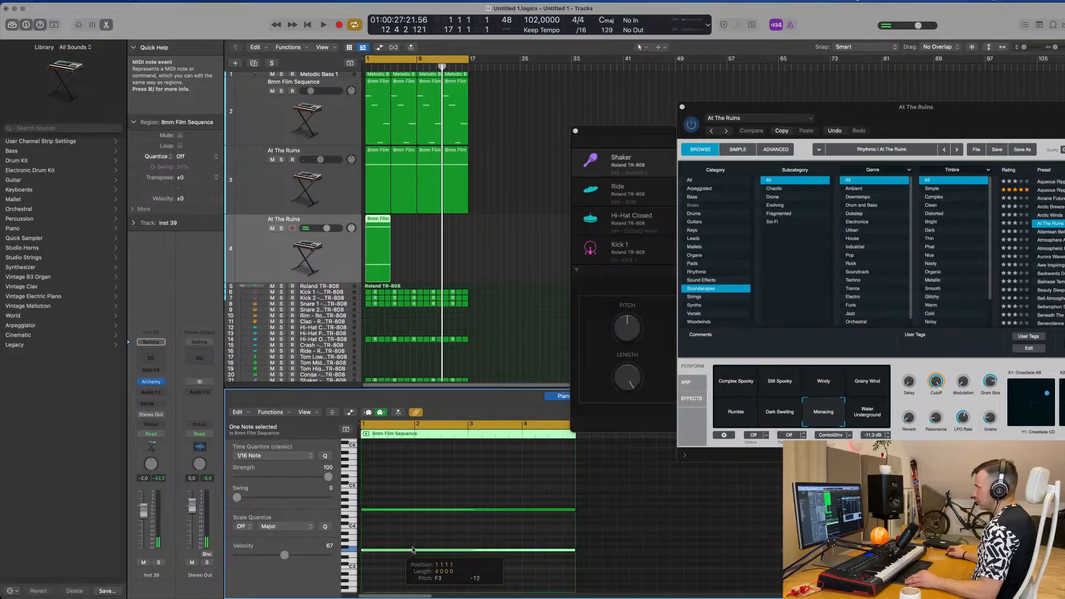
key("space")
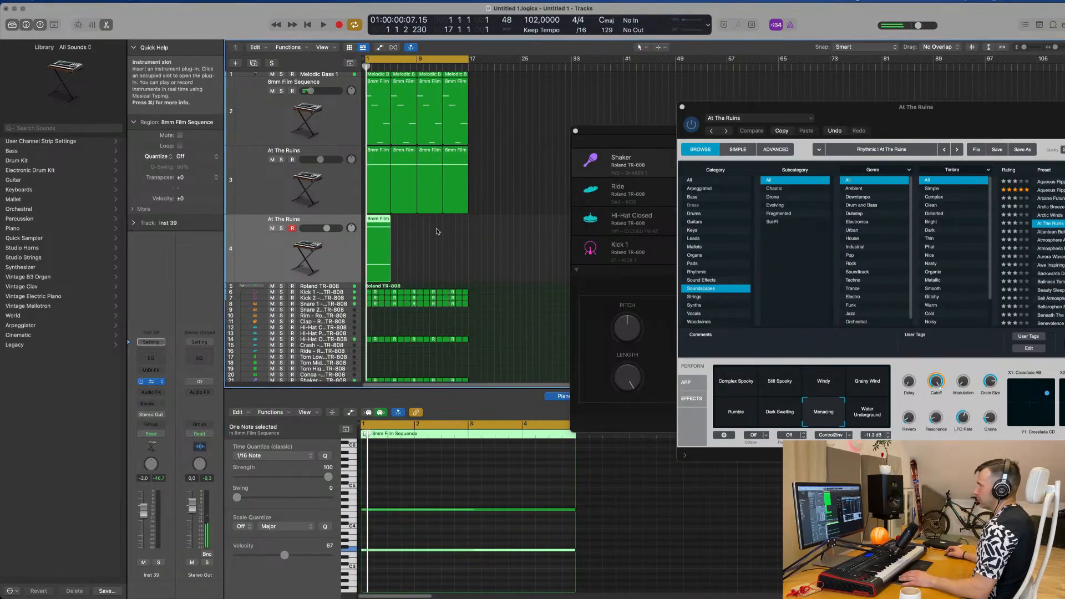
Step: Extend the duplicate track's region and both of its notes to eight bars
left_click(372, 261)
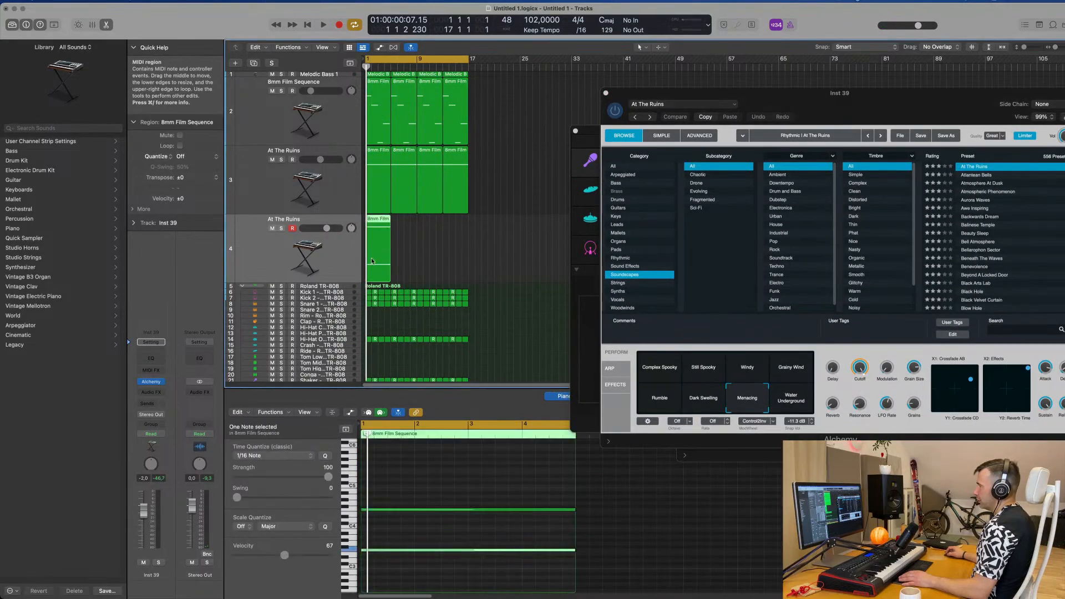
left_click_drag(391, 278, 417, 280)
left_click_drag(501, 492, 504, 554)
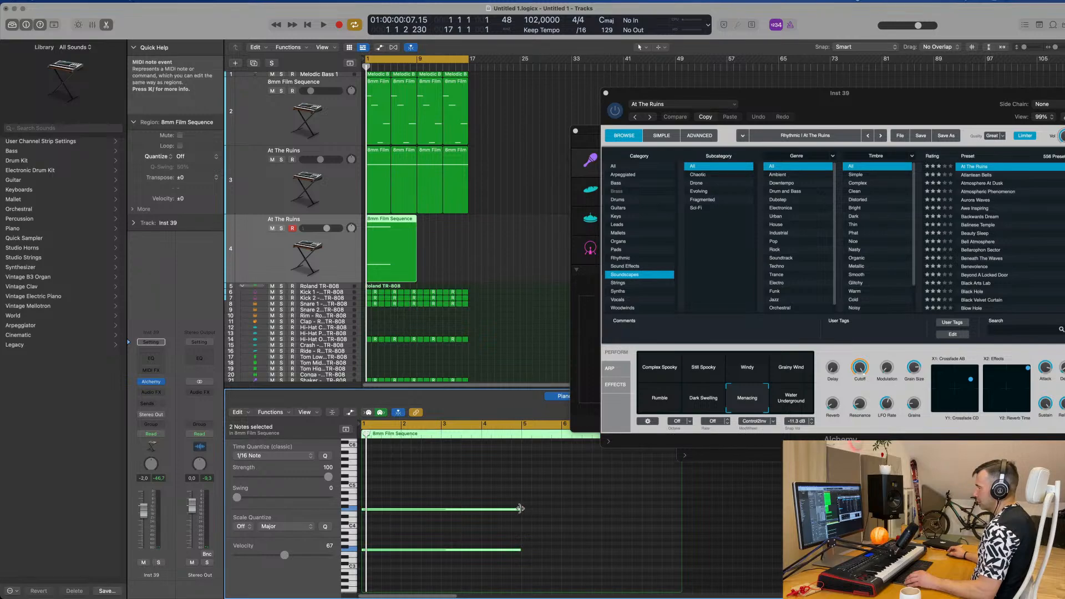
left_click_drag(520, 509, 674, 513)
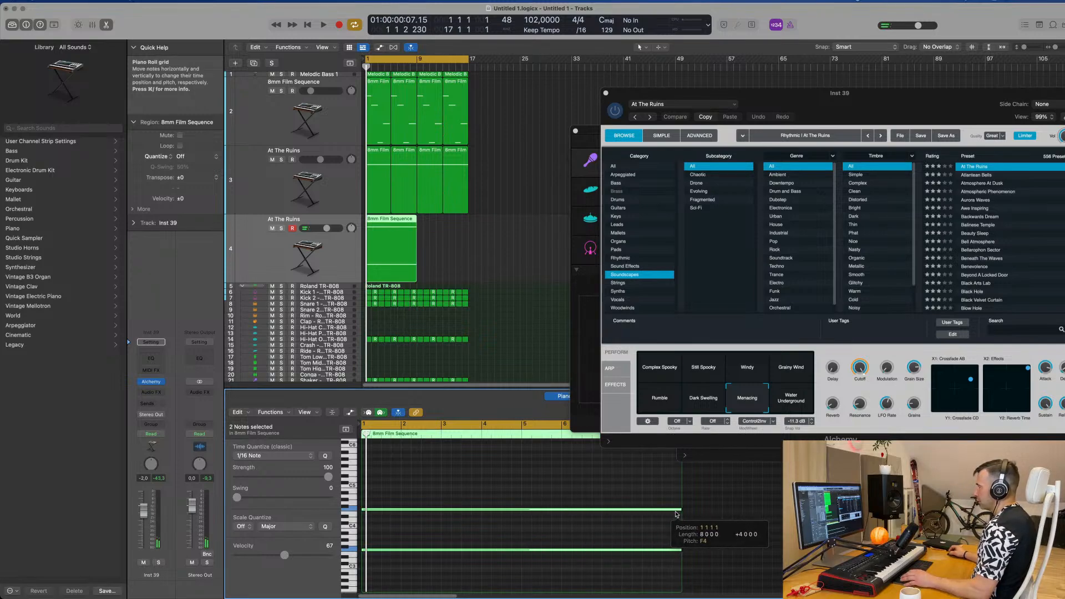
Step: Filter the duplicate track's Alchemy presets to the Pads category and load Layers of Silver during playback
key("space")
left_click_drag(846, 106, 677, 138)
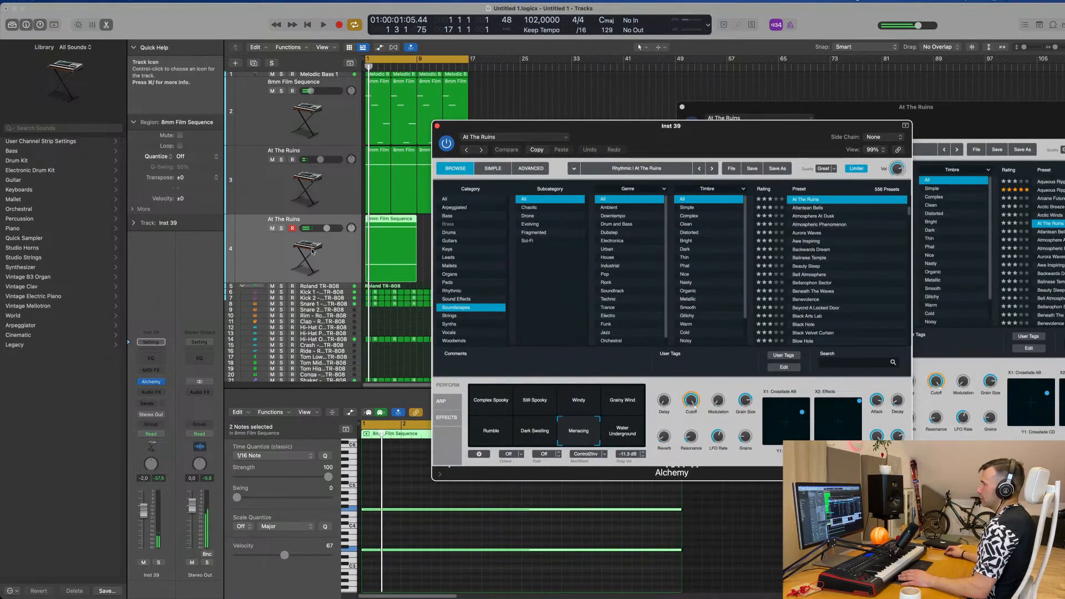
left_click(152, 383)
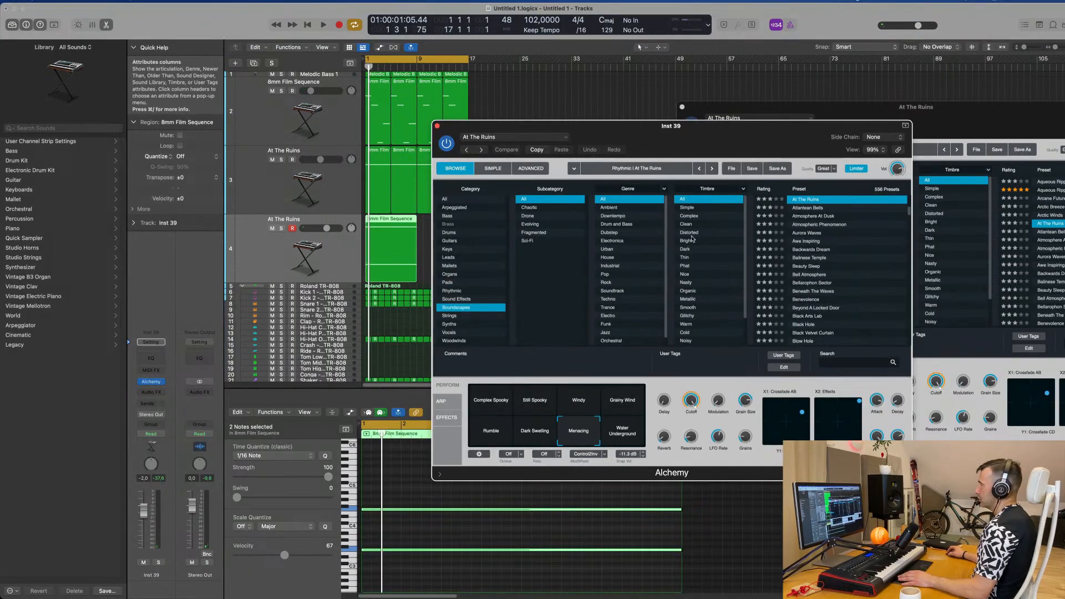
key("space")
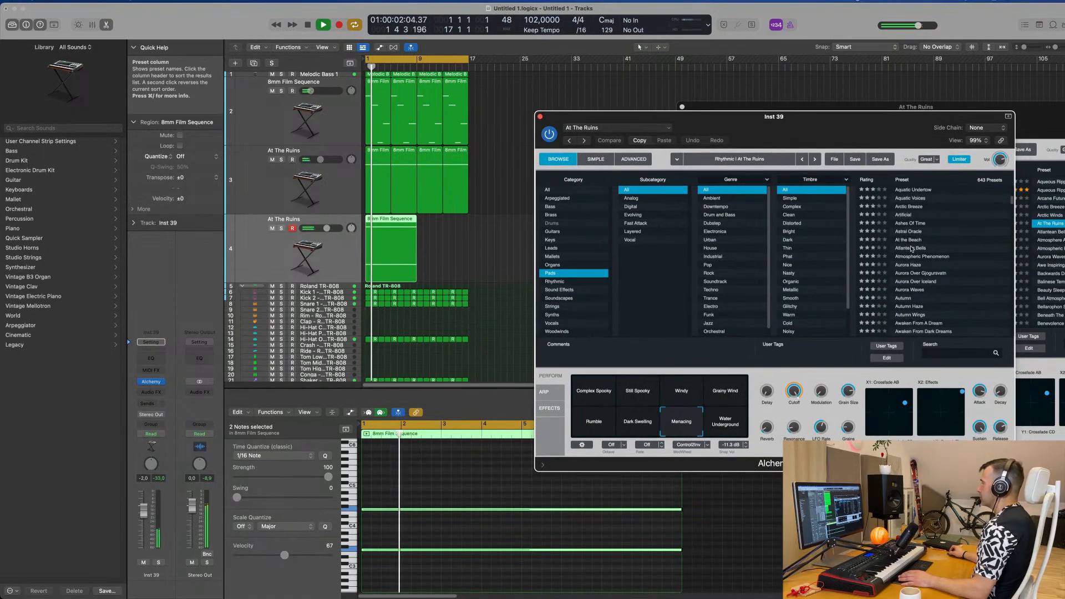
scroll(937, 259, "down", 5)
scroll(938, 260, "down", 15)
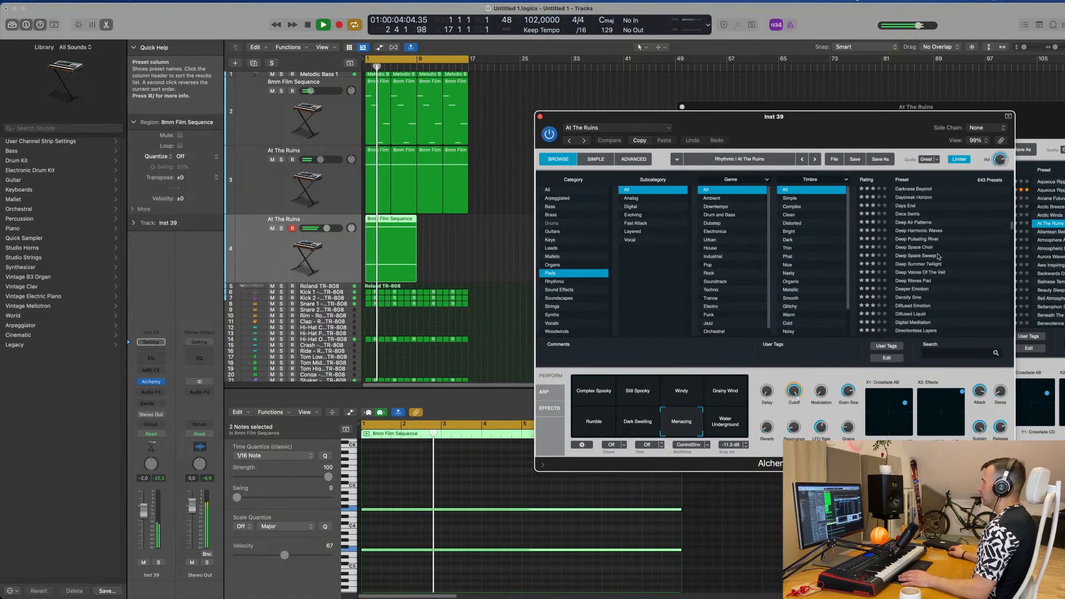
scroll(938, 257, "down", 2)
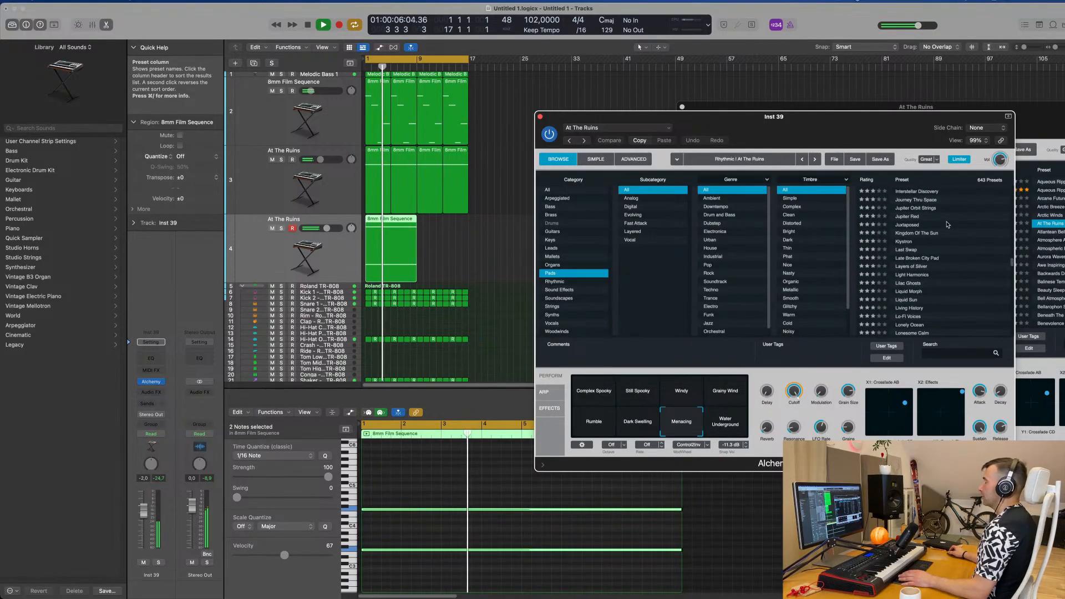
left_click(909, 267)
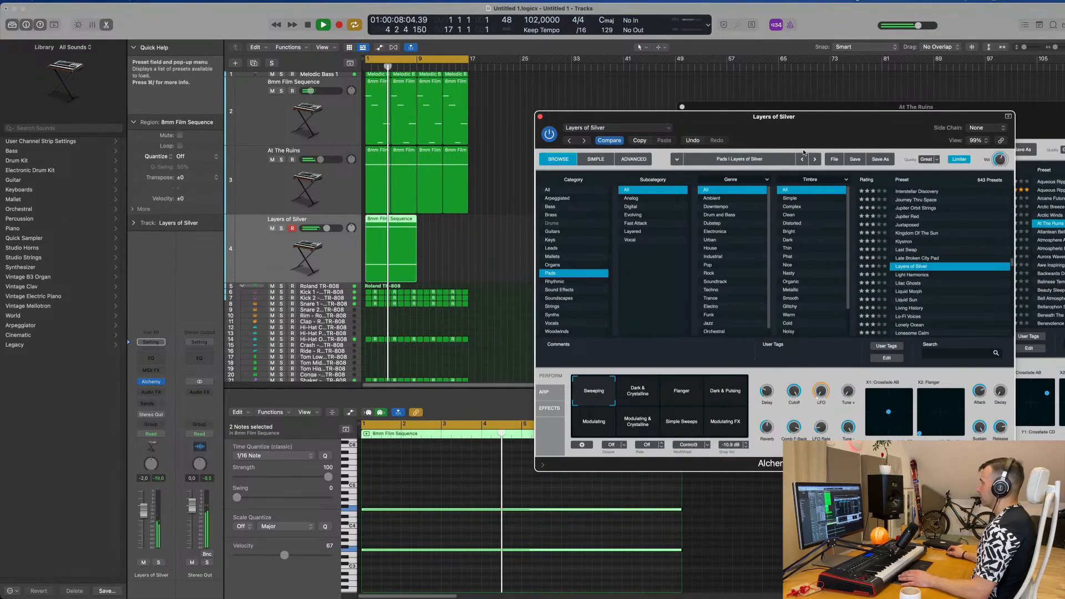
Step: Lower the Layers of Silver track's volume to -15.4 dB and reduce the preset's Cutoff
left_click_drag(680, 124, 682, 123)
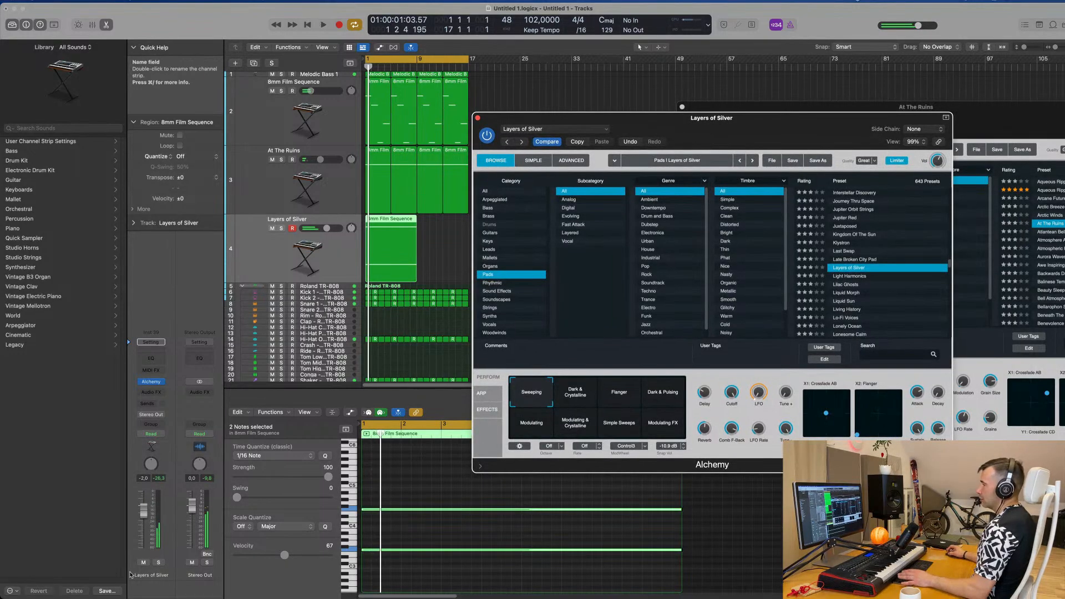
left_click_drag(143, 533, 147, 546)
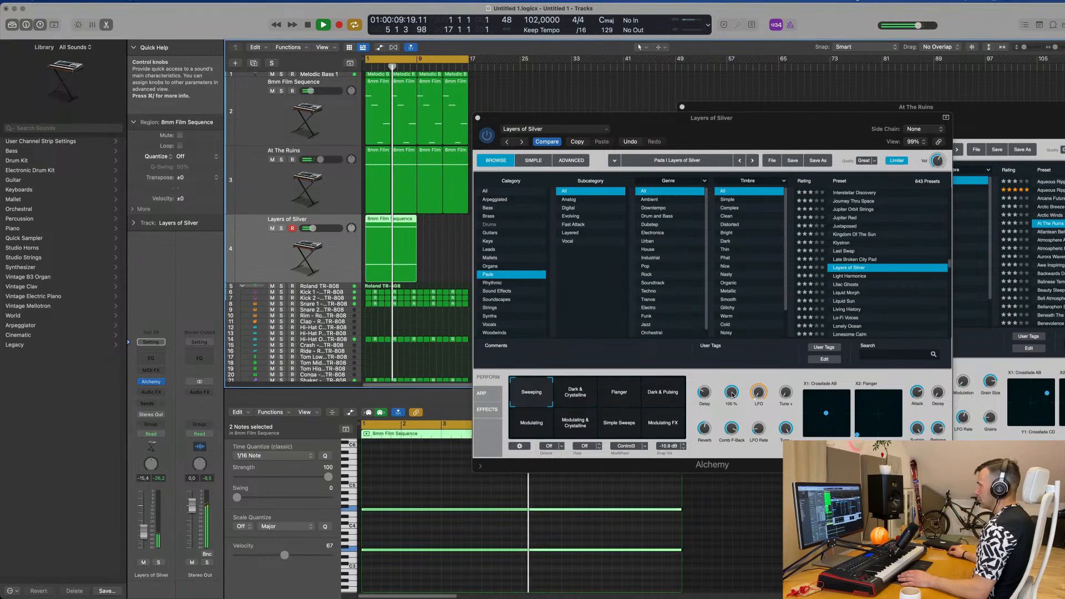
left_click_drag(732, 394, 732, 413)
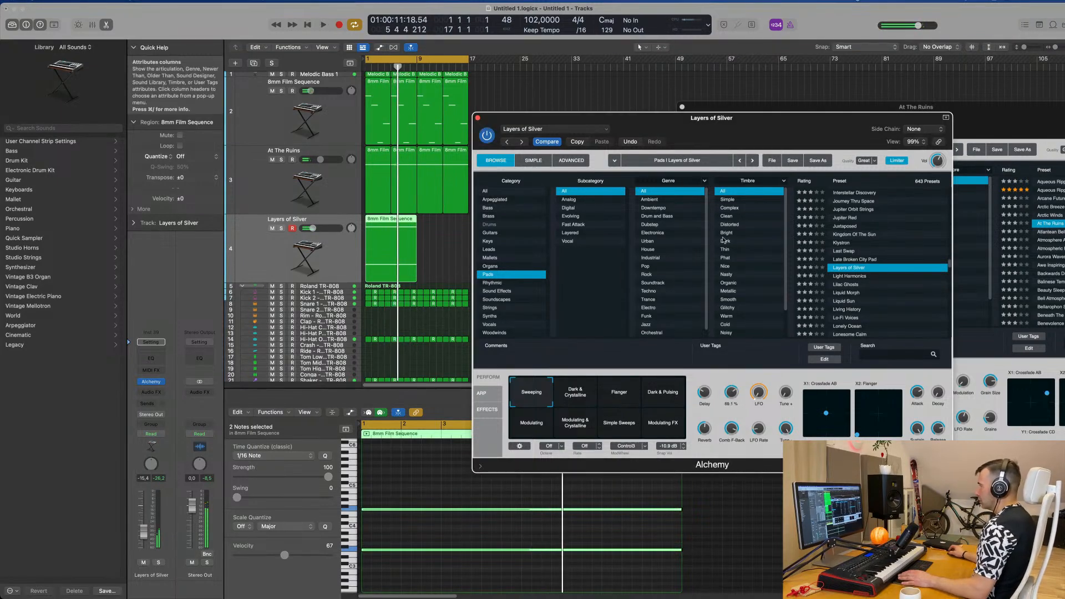
Step: Repeat the eight-bar Layers of Silver region once so that the pad runs up to bar 17
left_click_drag(727, 118, 896, 118)
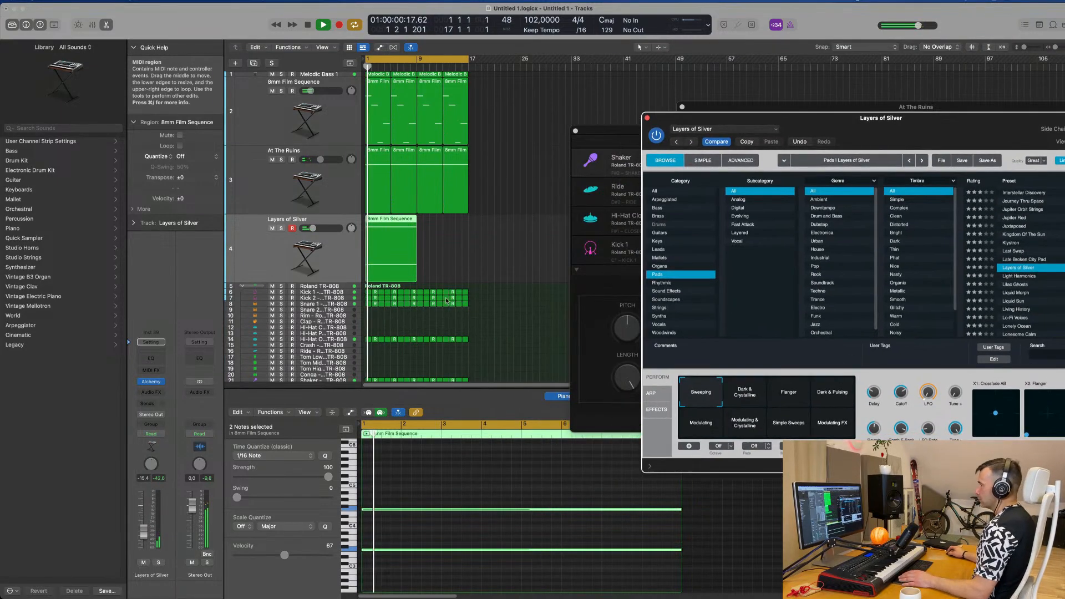
left_click_drag(465, 250, 372, 261)
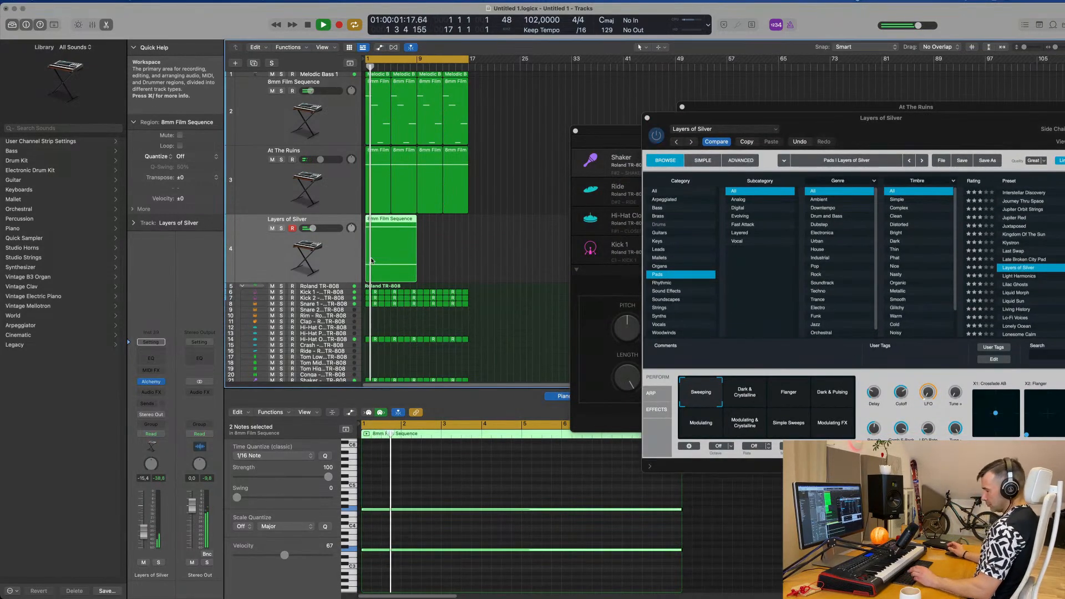
key("super+r")
scroll(495, 167, "down", 2)
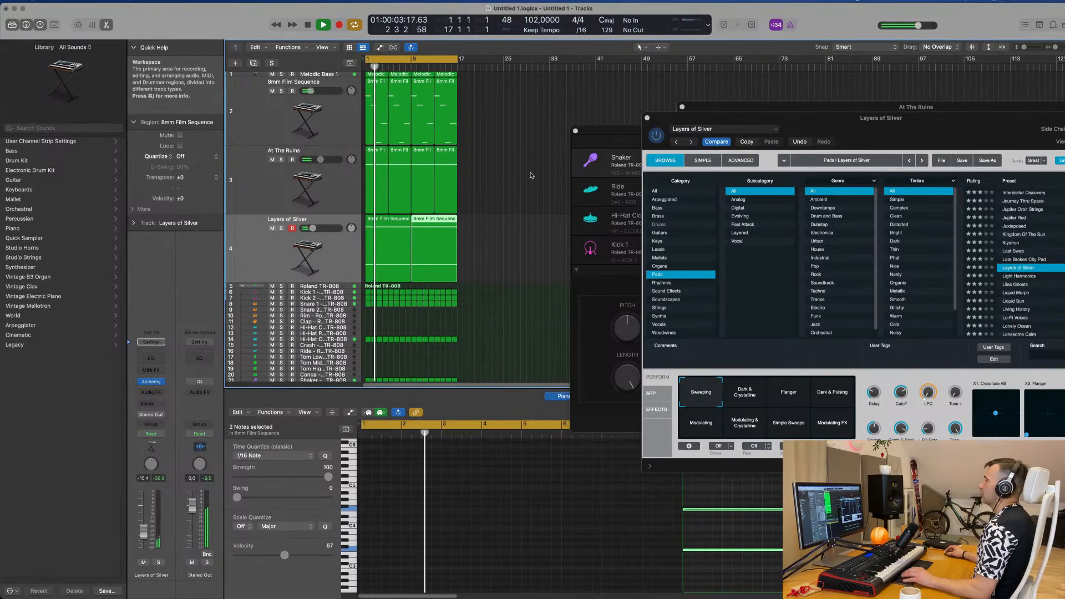
left_click_drag(903, 126, 796, 166)
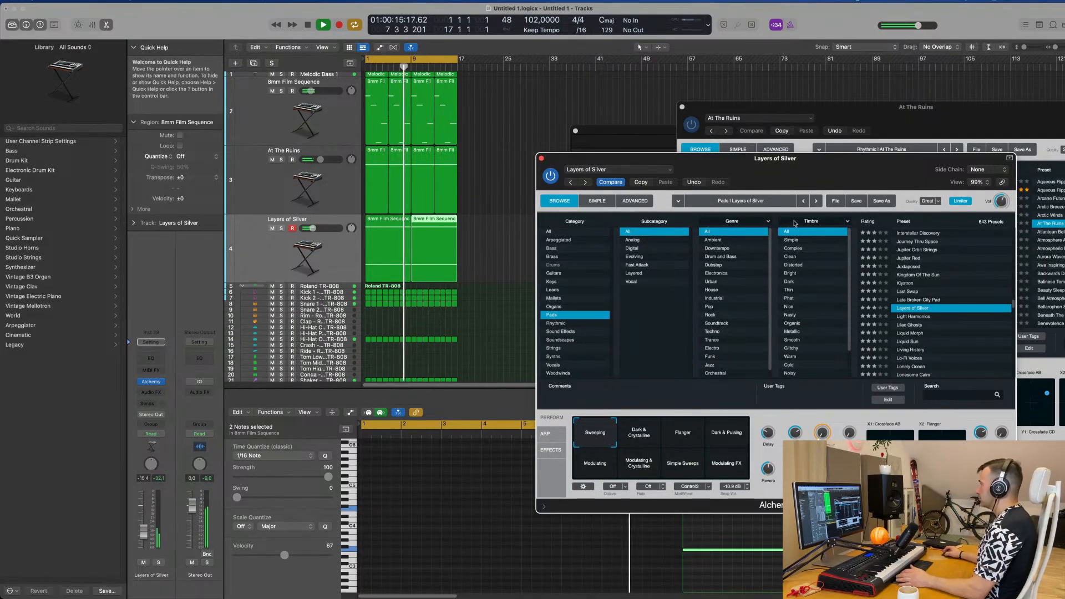
left_click_drag(863, 165, 791, 163)
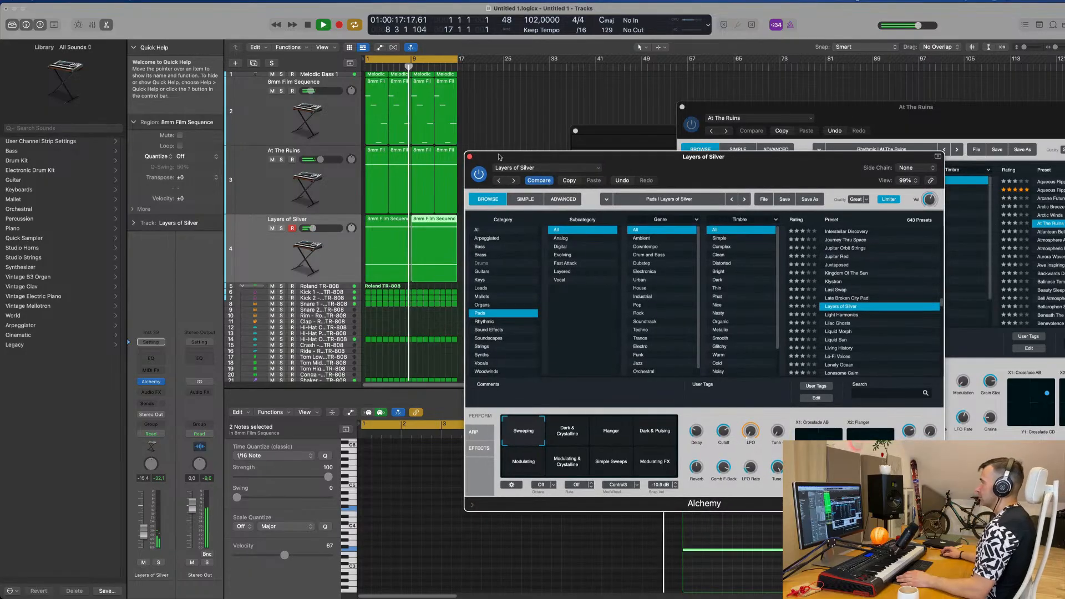
Step: Adjust the Odd/Even, Resonance and Cutoff performance controls in the 8mm Film Sequence track's Alchemy during playback
left_click(469, 157)
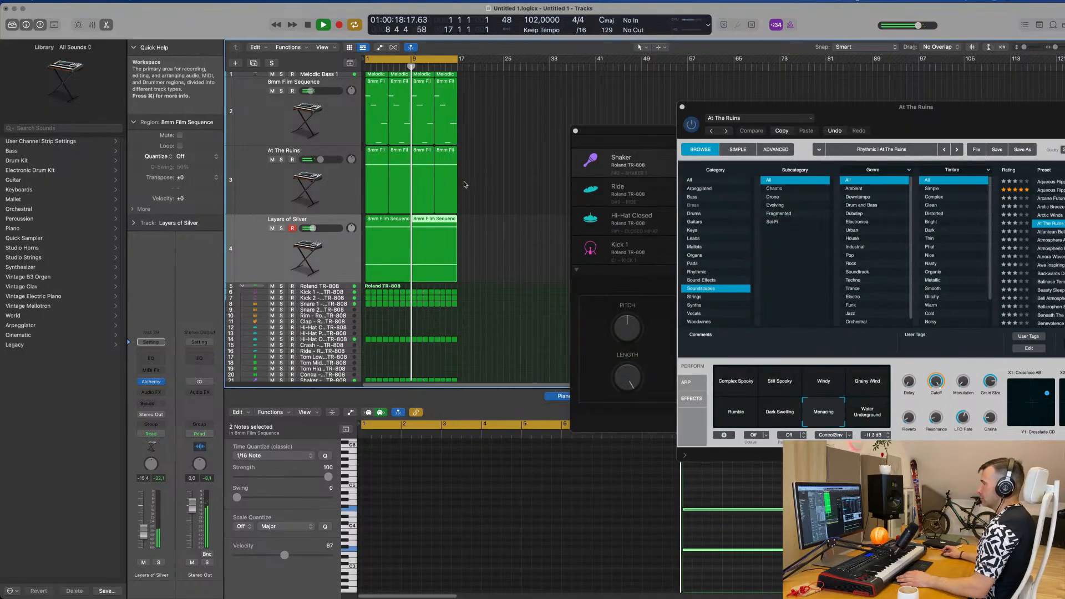
left_click(269, 118)
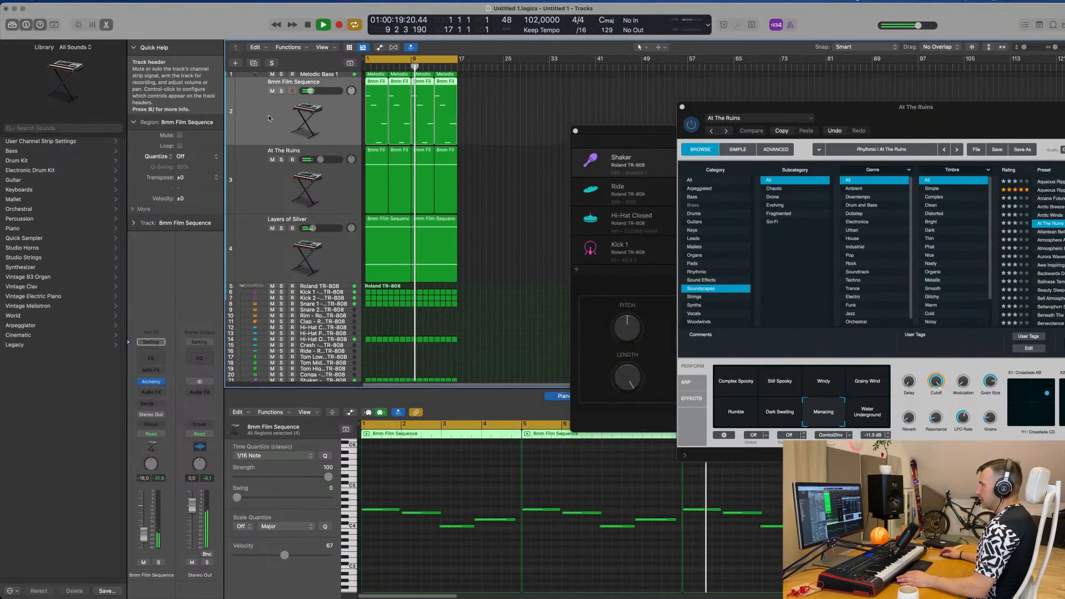
left_click(152, 383)
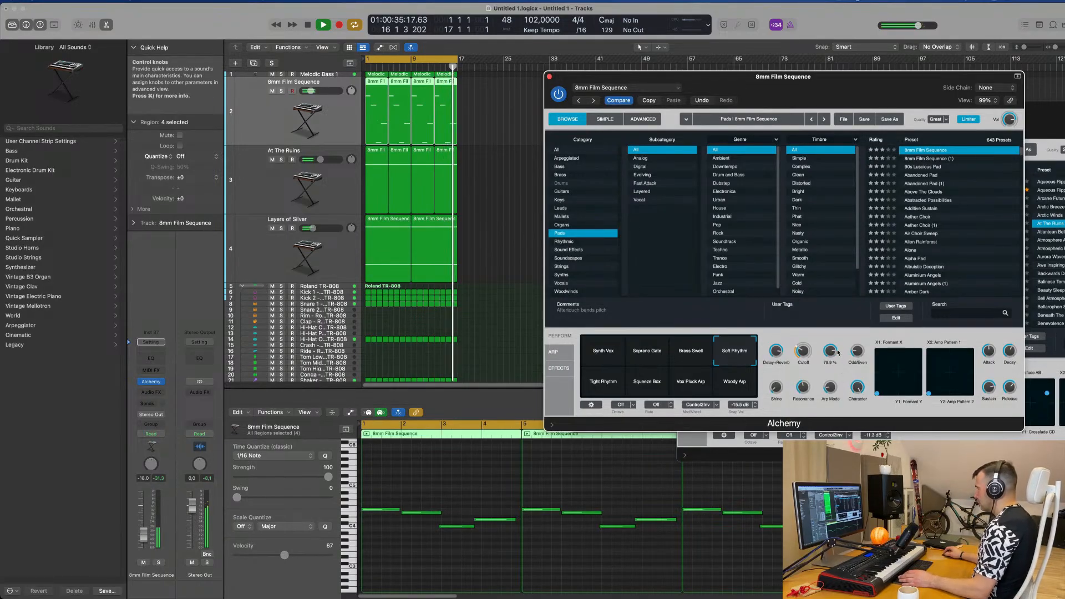
left_click(643, 118)
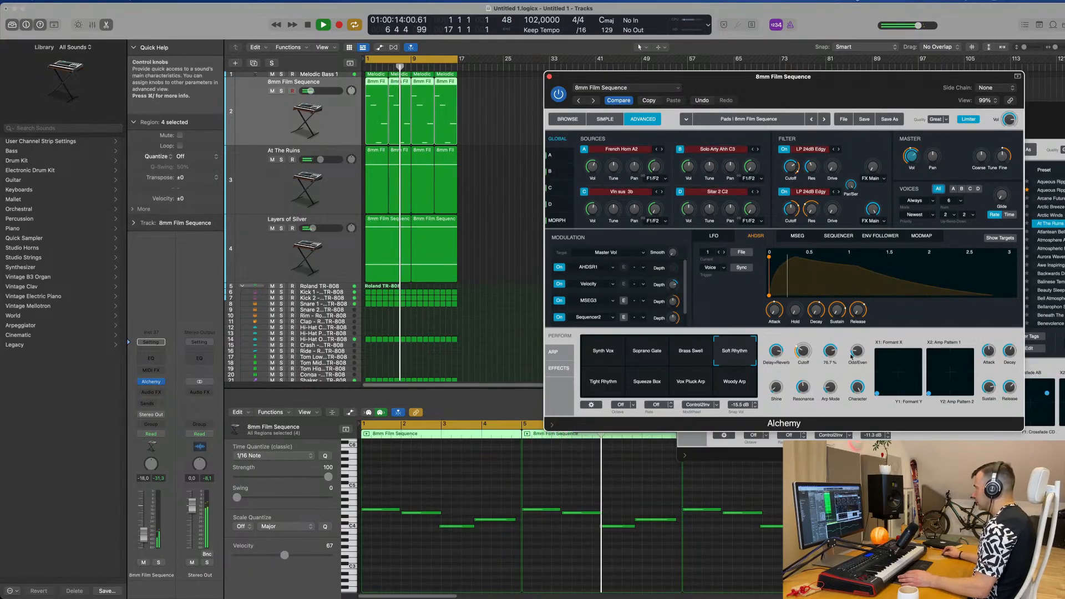
mouse_move(855, 353)
left_mouse_down()
mouse_move(865, 320)
mouse_move(865, 413)
mouse_move(859, 351)
left_mouse_up()
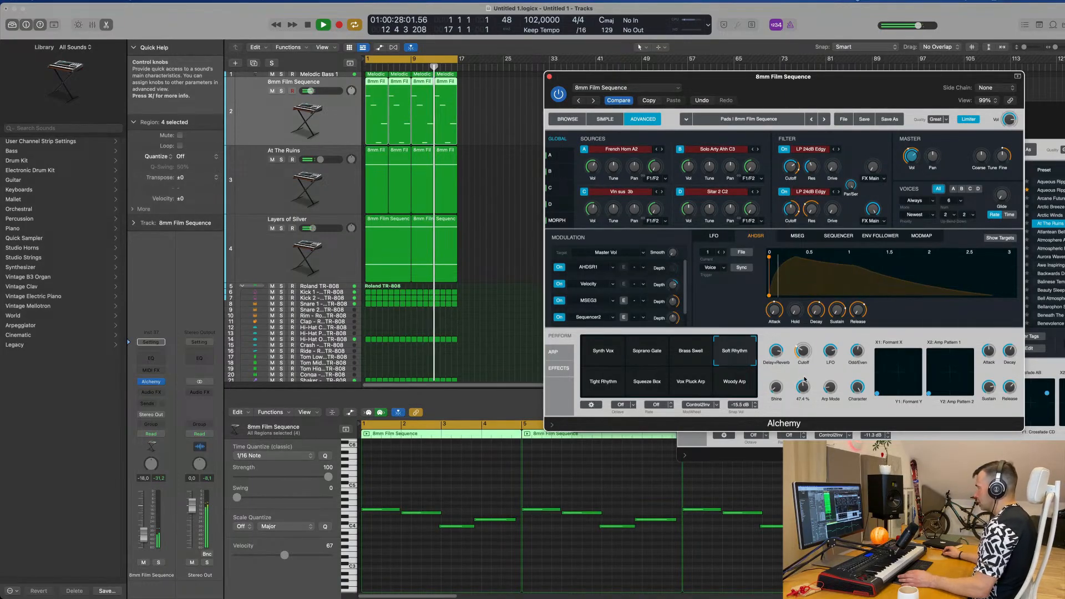
left_click_drag(806, 390, 805, 382)
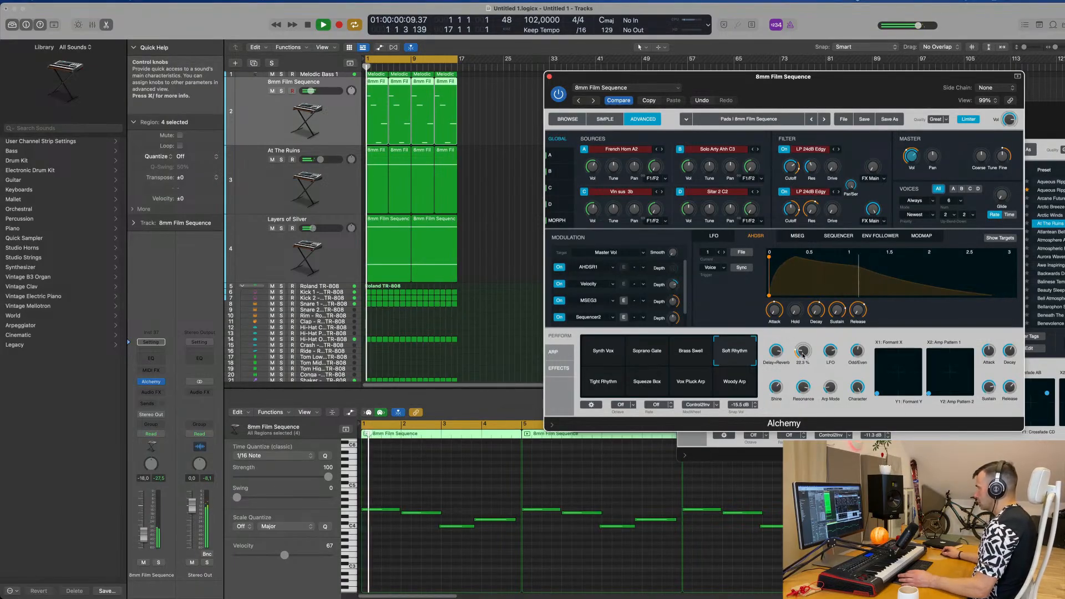
left_click_drag(803, 350, 829, 355)
left_click_drag(909, 77, 881, 76)
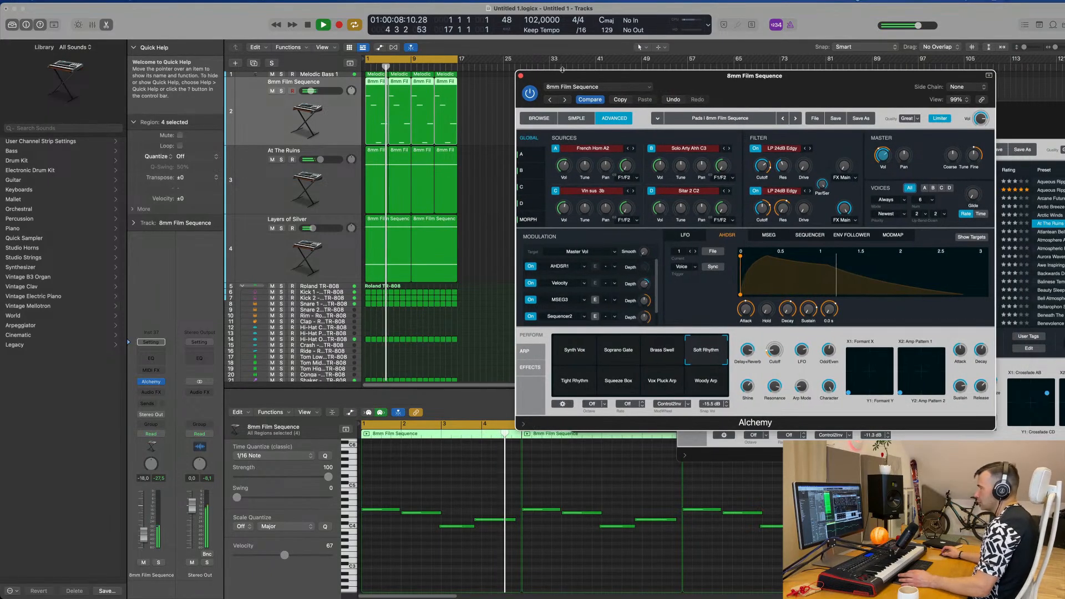
left_click(520, 76)
Step: Add a track with duplicate settings of the 8mm Film Sequence track and open its Alchemy instrument
scroll(521, 204, "down", 3)
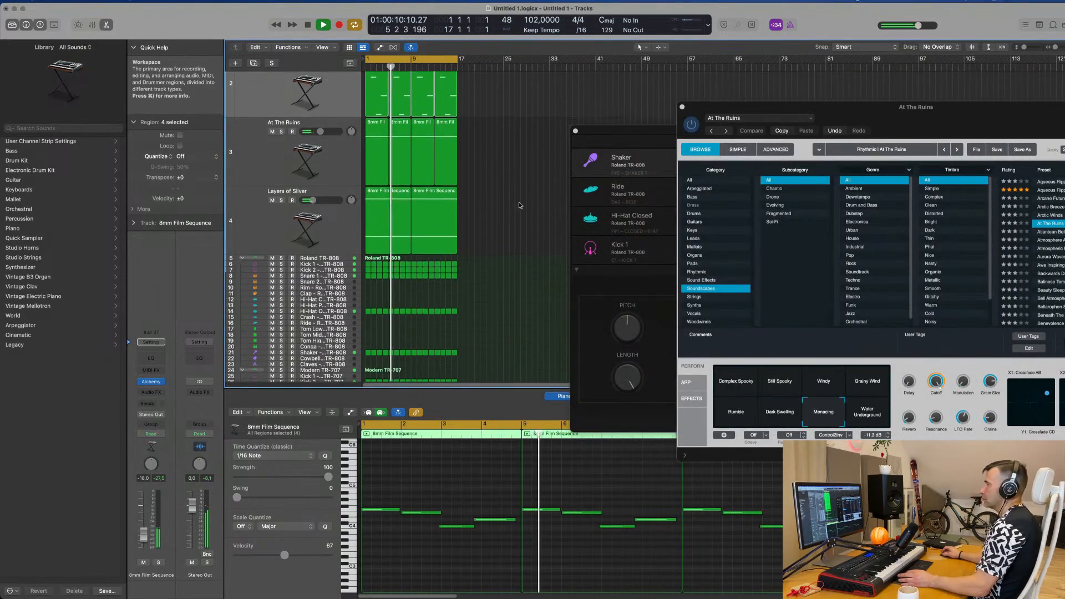
scroll(524, 191, "up", 3)
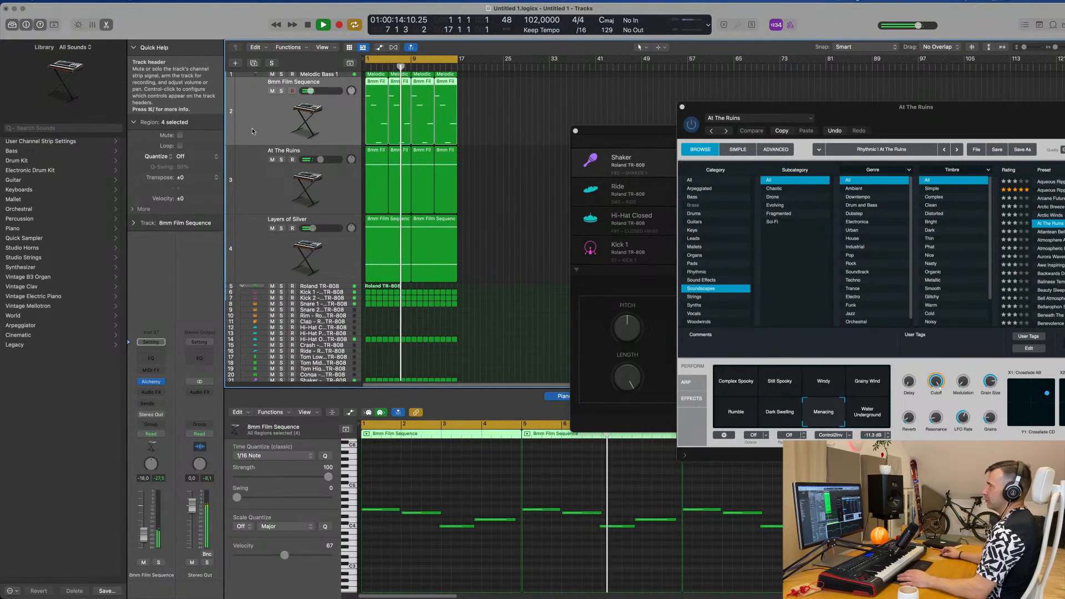
left_click(253, 64)
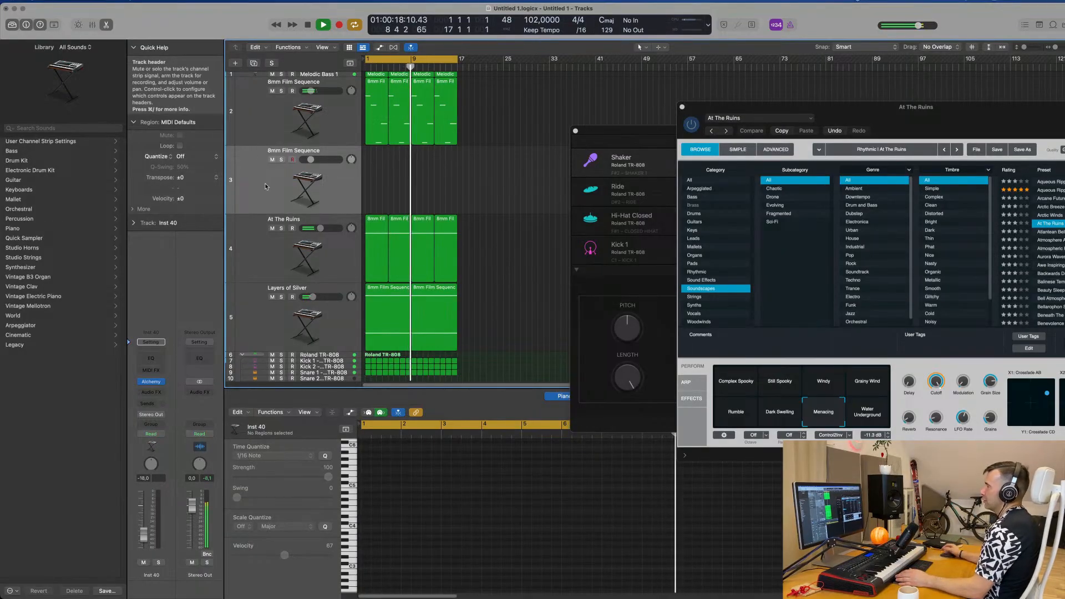
left_click(281, 297)
left_click(282, 298)
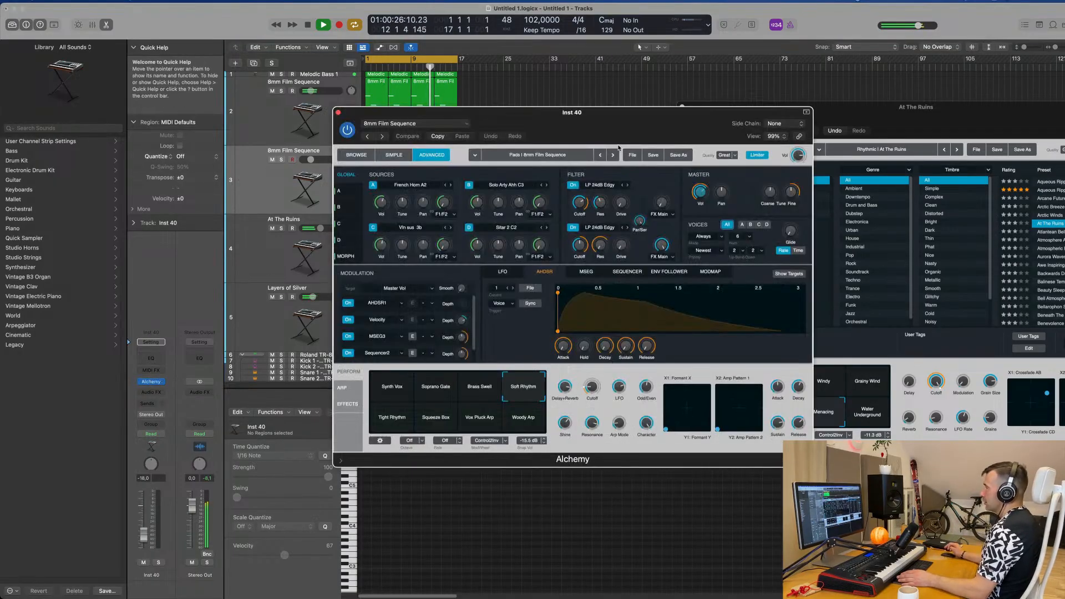
Step: Filter the new track's Alchemy presets to the Keys category and load Chill Keys
left_click_drag(629, 119, 666, 114)
left_click(387, 151)
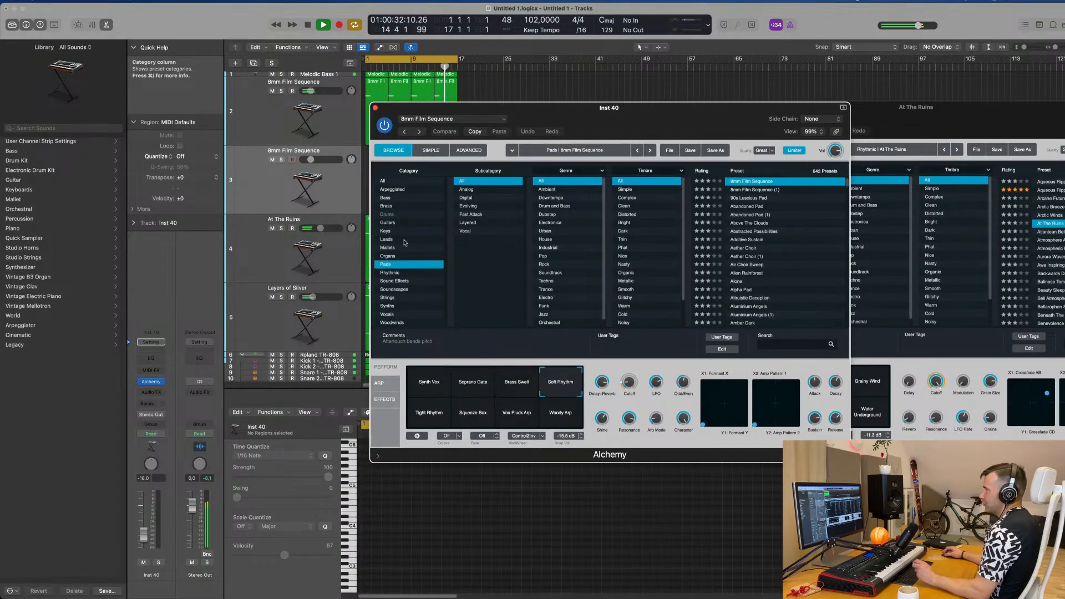
left_click(386, 231)
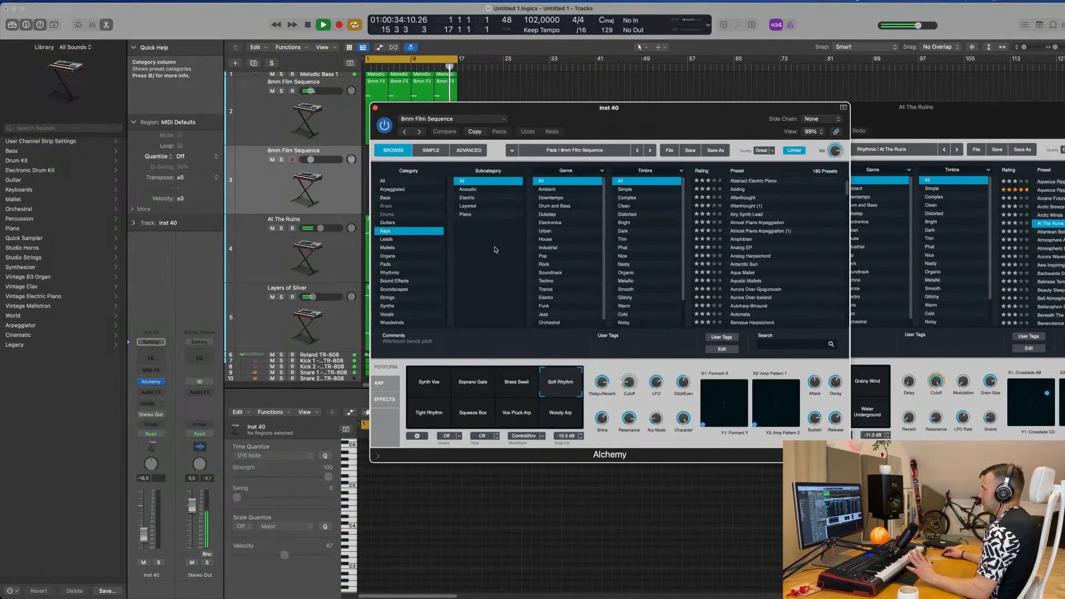
scroll(811, 243, "down", 5)
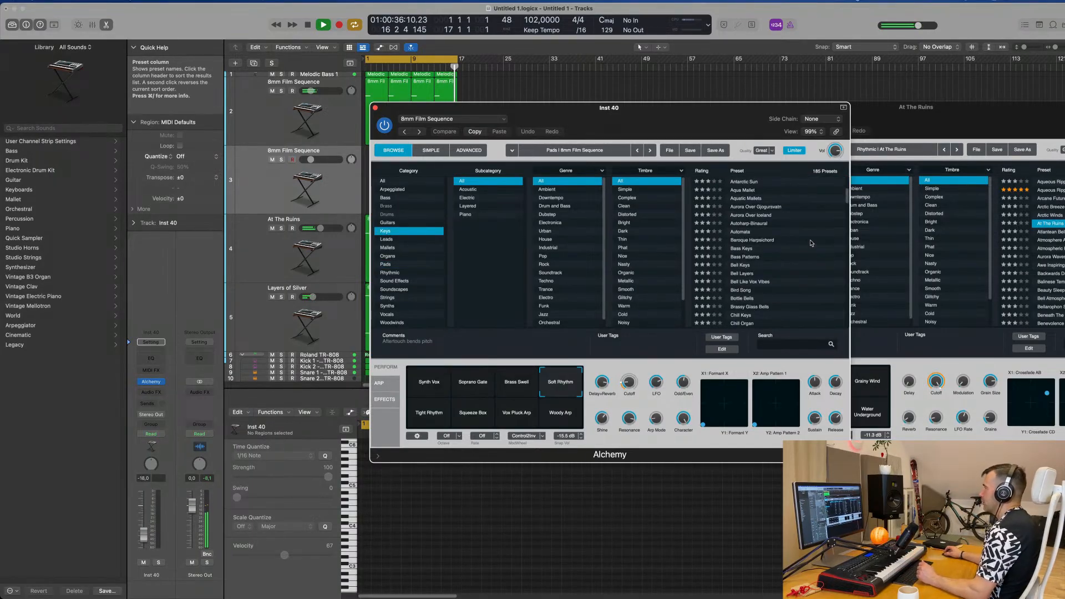
scroll(824, 249, "down", 2)
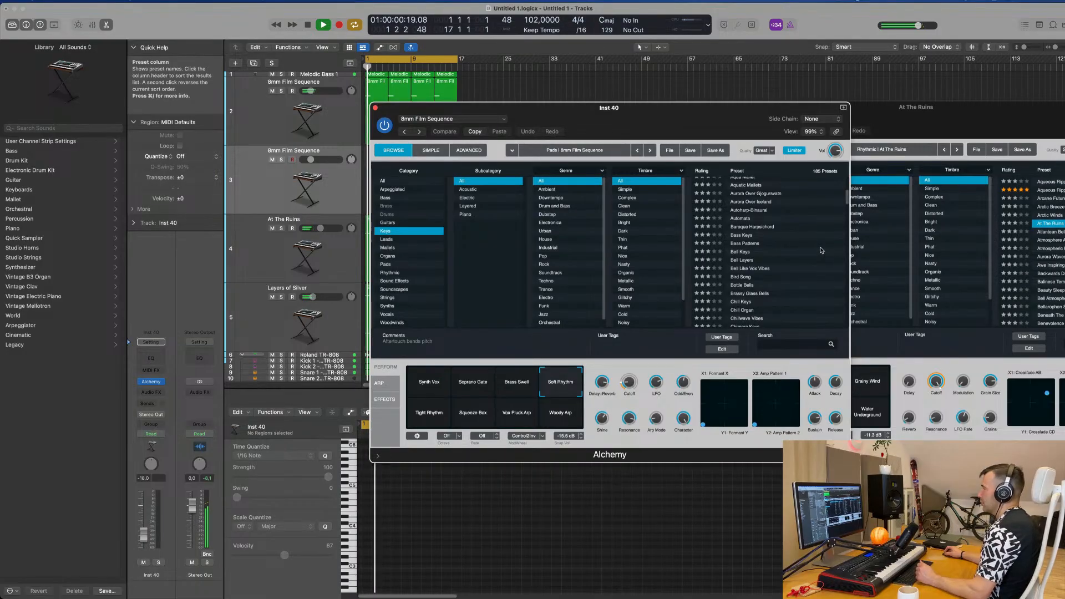
scroll(822, 249, "down", 2)
scroll(822, 250, "down", 1)
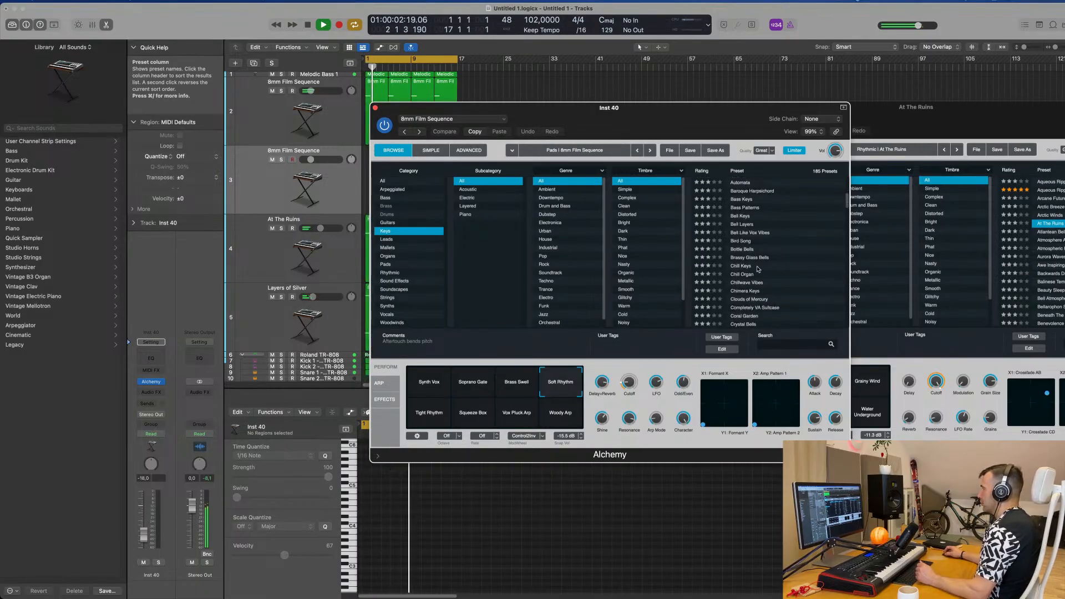
left_click(743, 267)
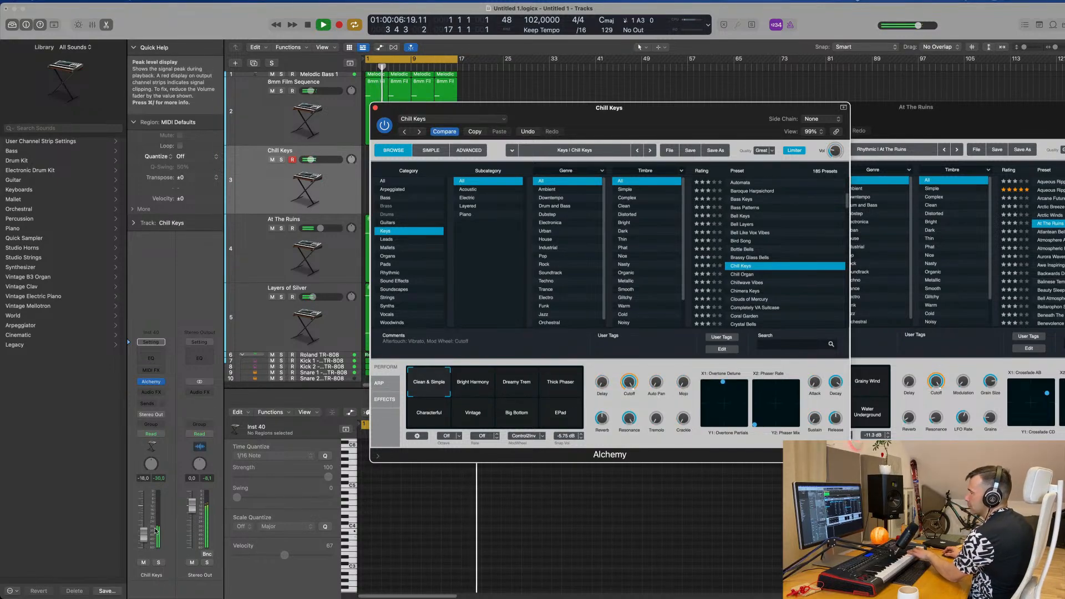
Step: Add a send to Bus 7 on the Chill Keys track
left_click(149, 403)
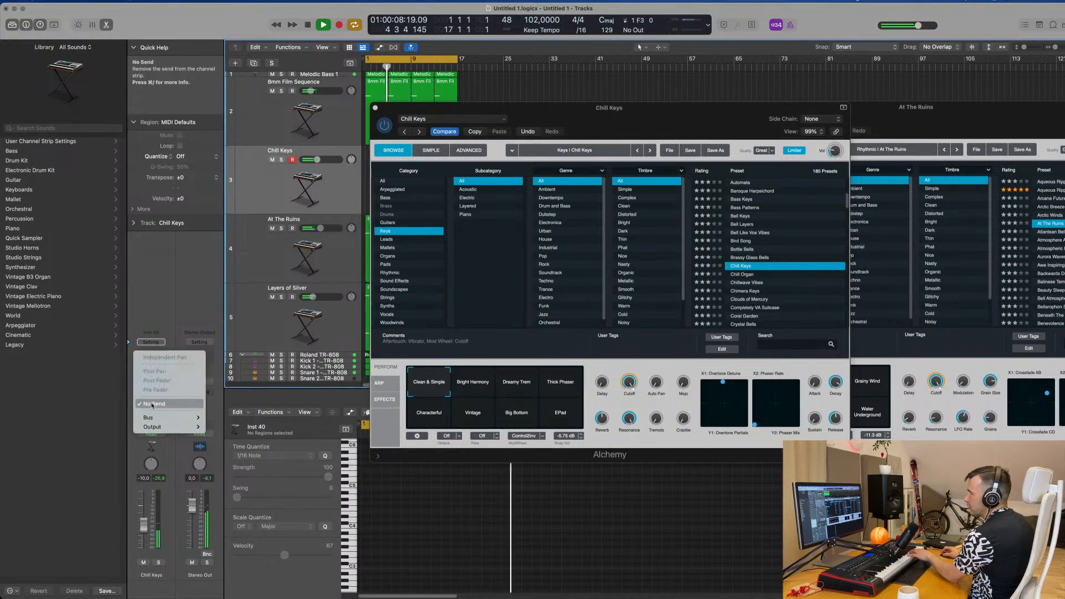
mouse_move(166, 417)
left_click(225, 288)
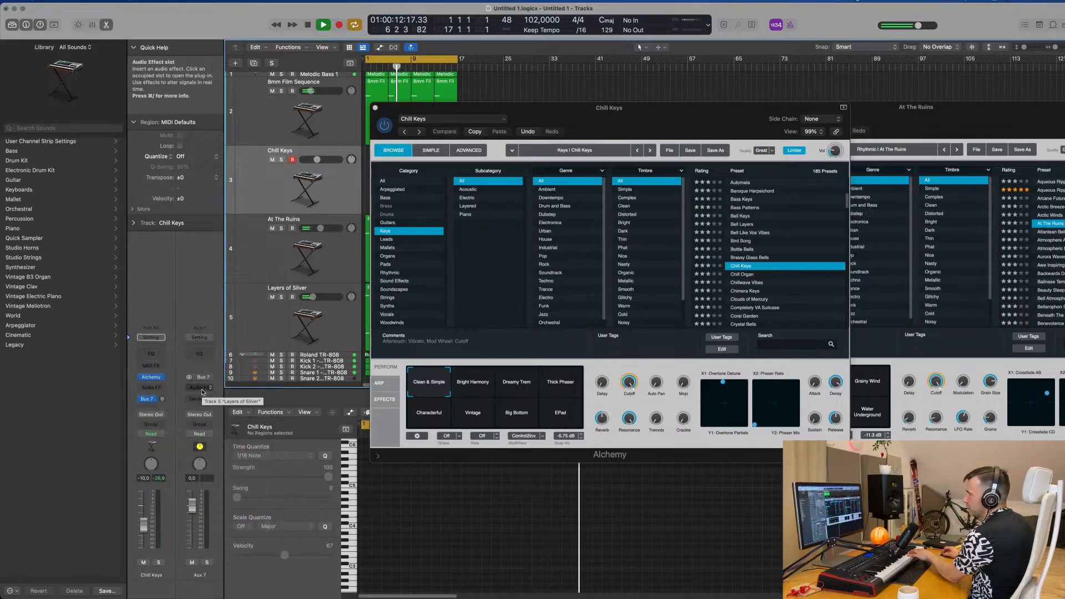
Step: Insert a SilverVerb reverb on the Aux 7 channel and load its grandiose setting
left_click(202, 387)
mouse_move(226, 429)
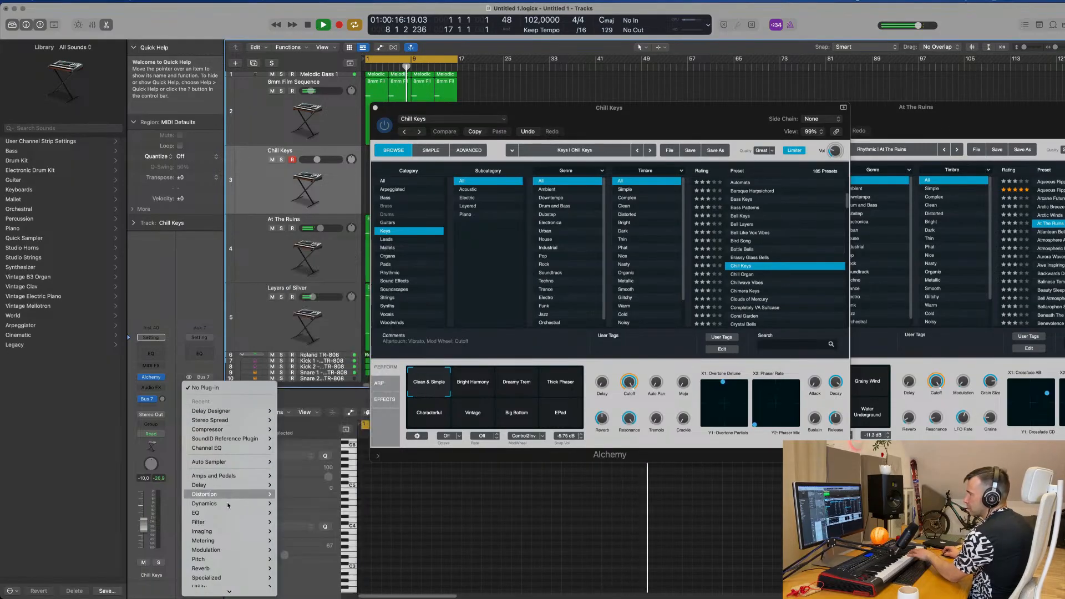
mouse_move(228, 568)
mouse_move(340, 447)
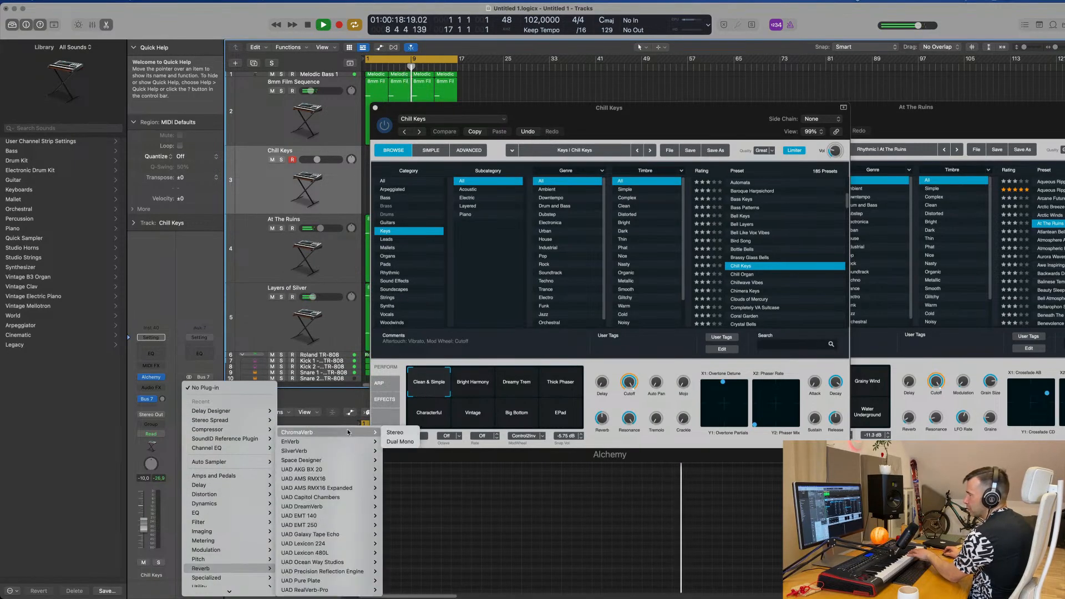
left_click(395, 451)
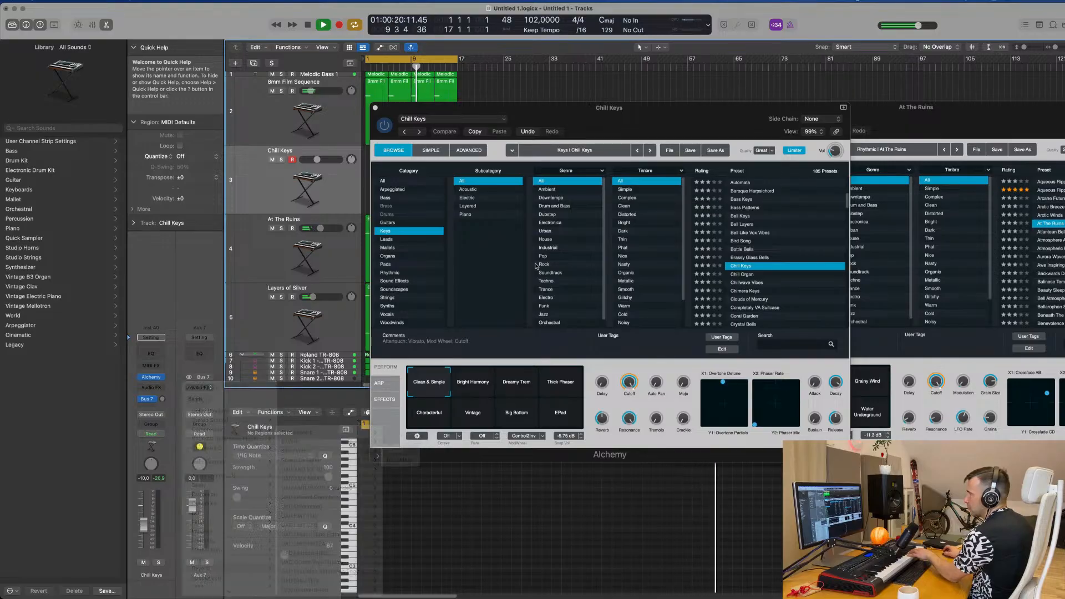
left_click_drag(399, 153, 495, 161)
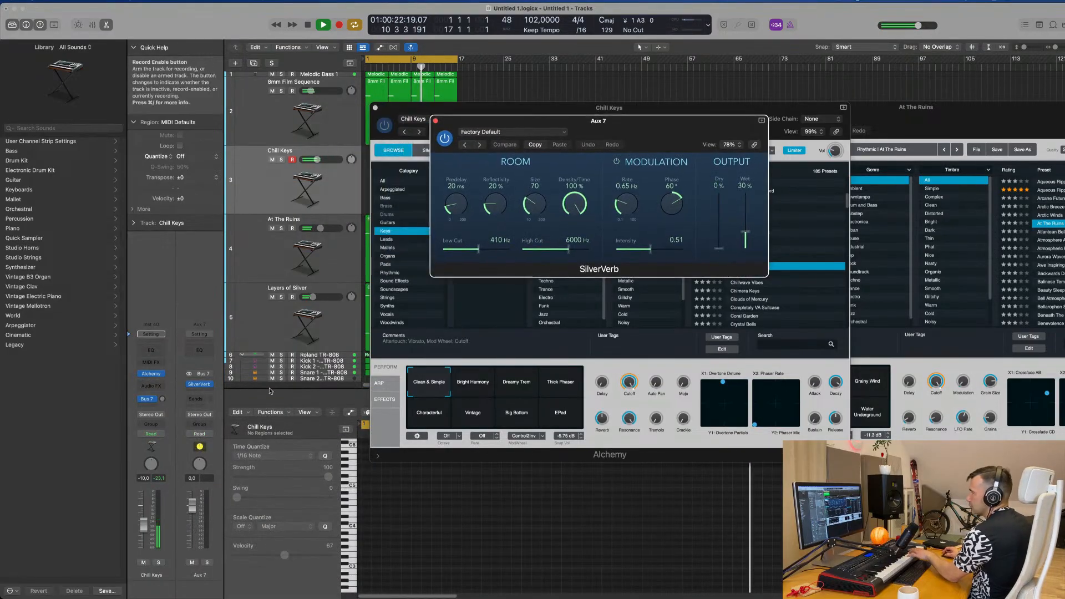
left_click(513, 132)
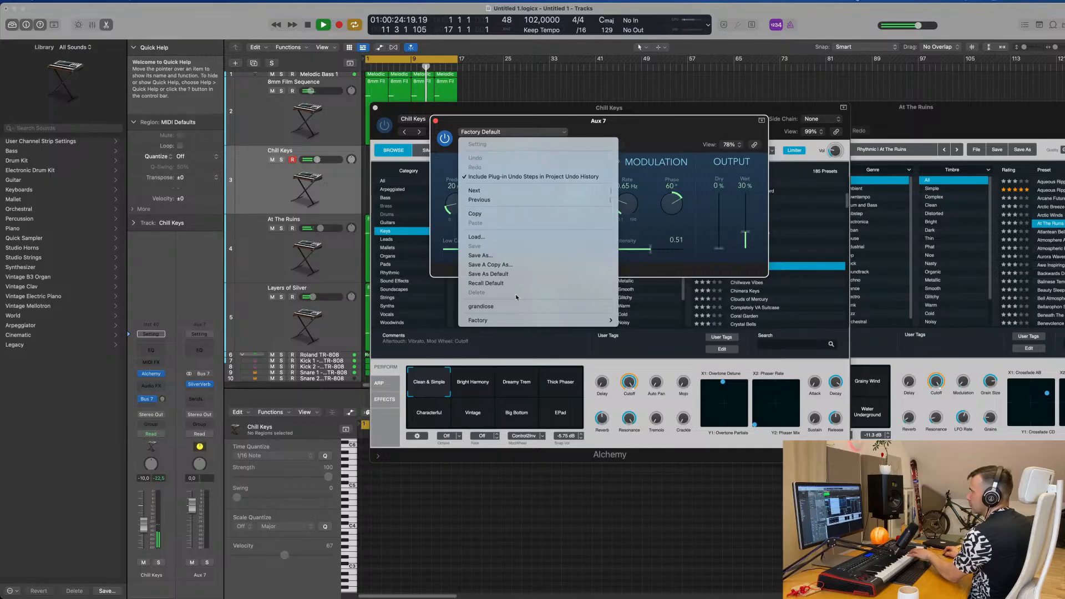
left_click(520, 308)
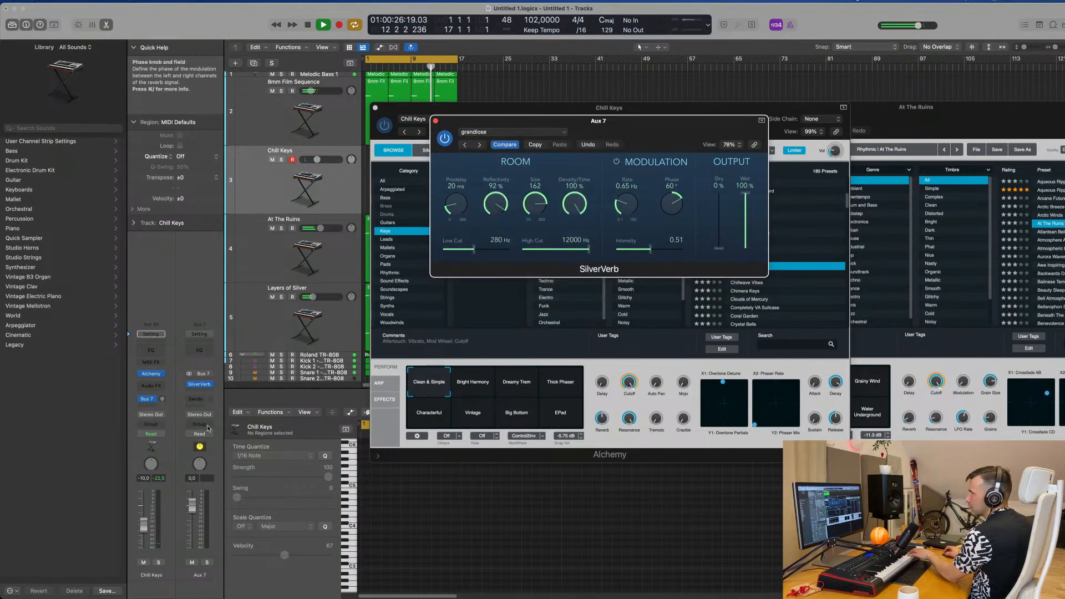
Step: Raise the Chill Keys track's send level to Bus 7 and move the SilverVerb and Alchemy windows apart
left_click_drag(168, 400, 168, 353)
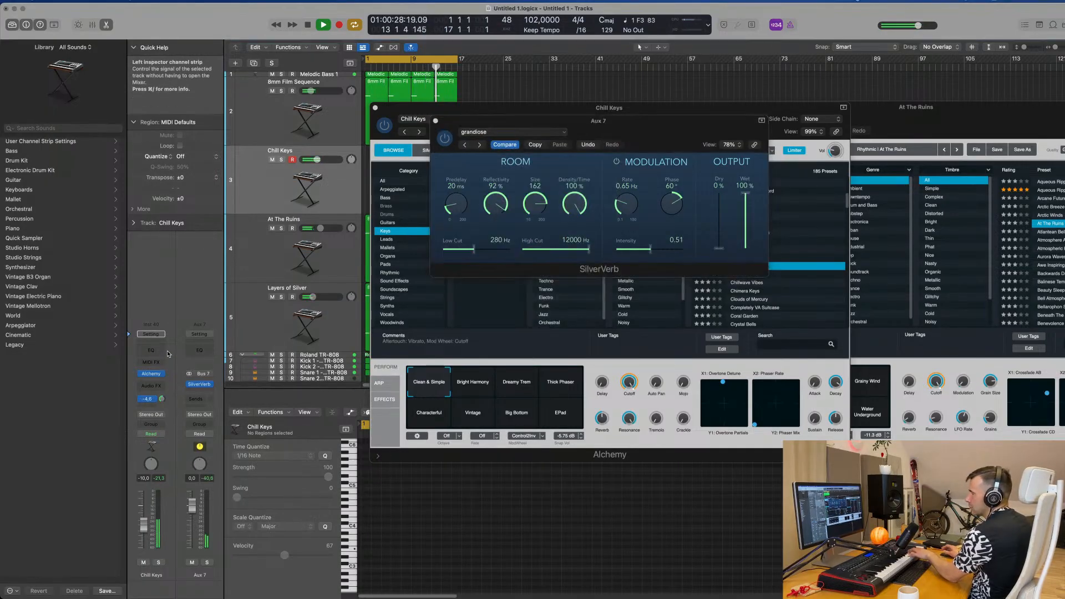
left_click_drag(546, 121, 816, 147)
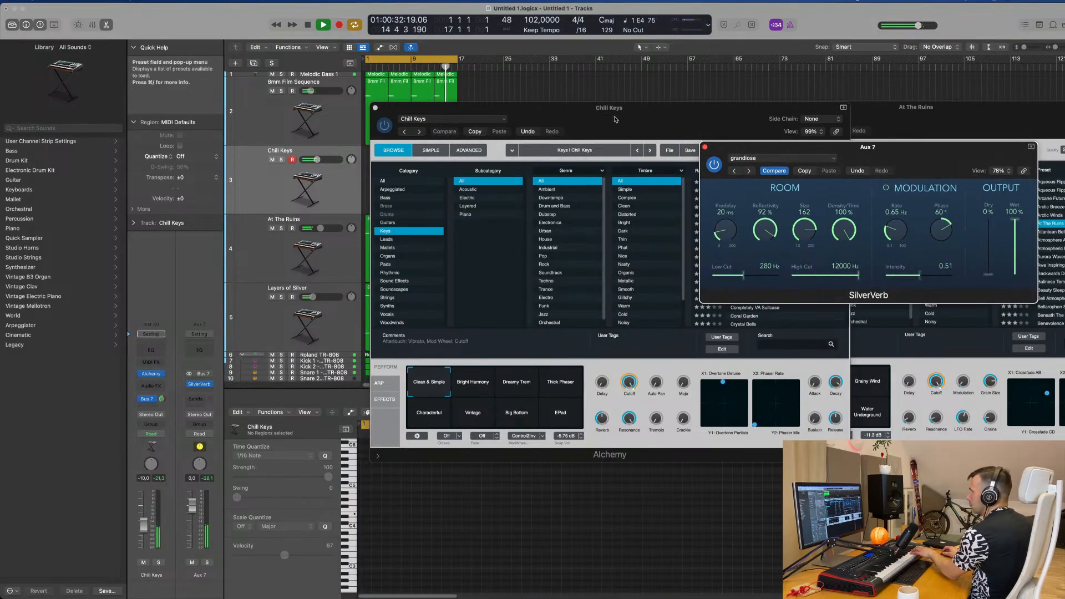
left_click_drag(615, 119, 556, 189)
Step: Audition the Bright Harmony, Dreamy Trem and Thick Phaser snapshots of Chill Keys and readjust the Bus 7 send level
left_click(418, 460)
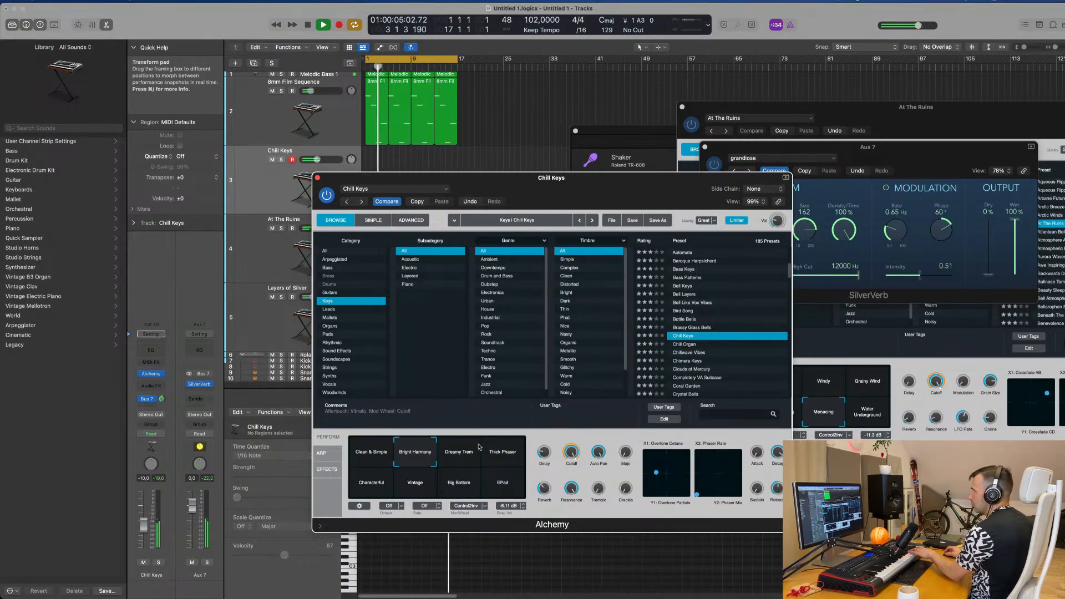
left_click(450, 455)
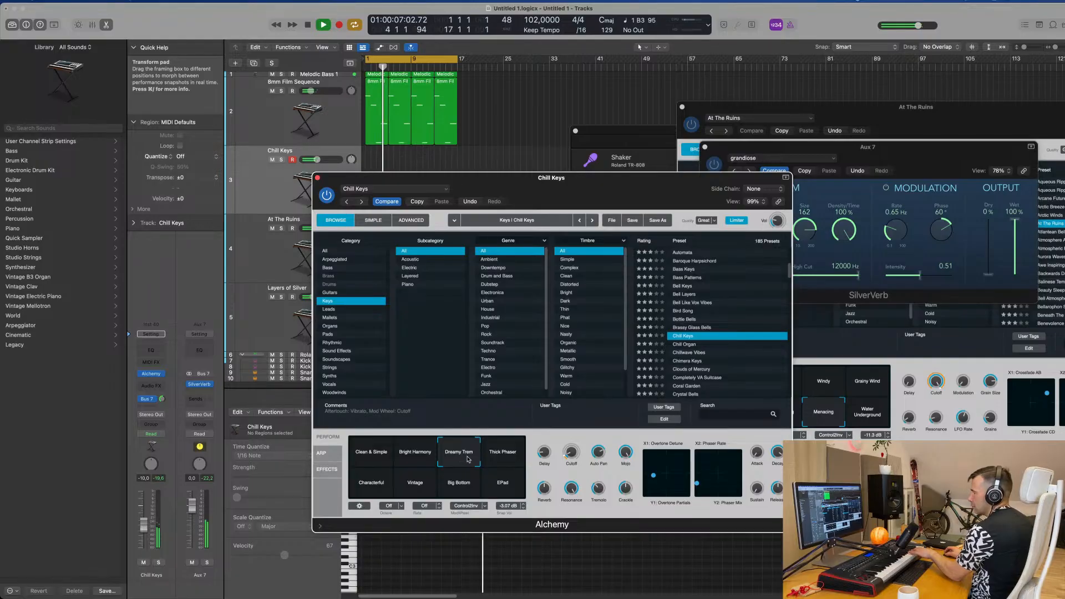
left_click(502, 455)
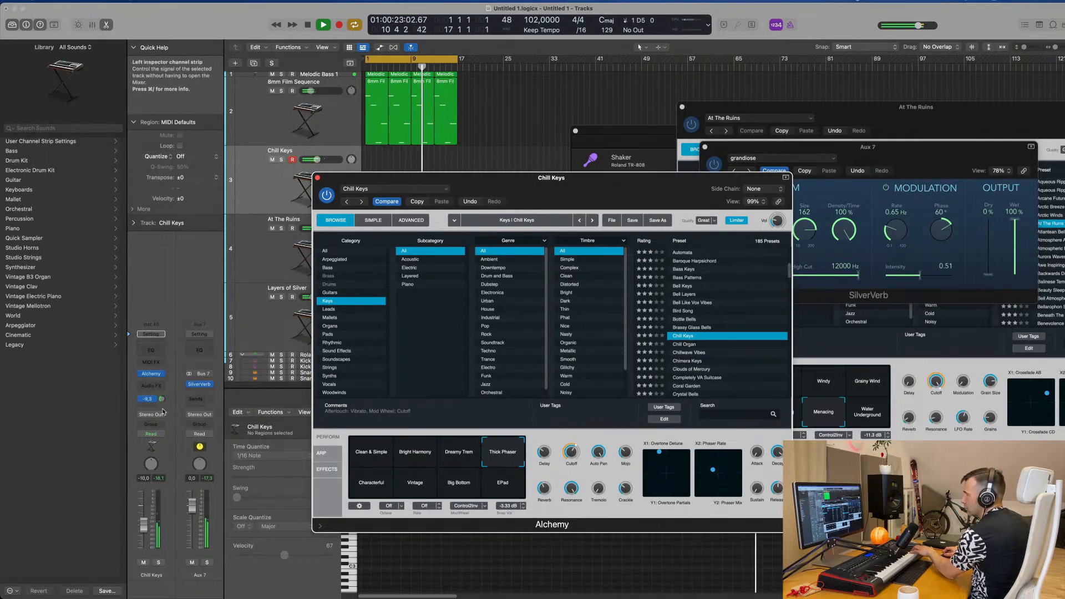
left_click(182, 426)
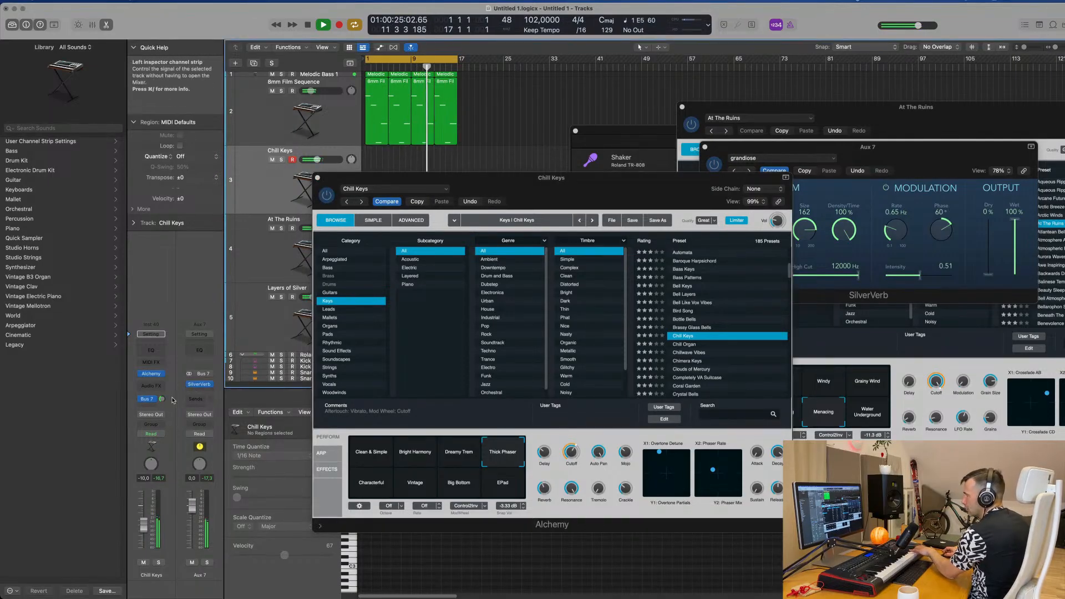
Step: Audition the Characterful, Vintage, Big Bottom and EPad snapshots of Chill Keys and lower the track's volume
left_click(374, 483)
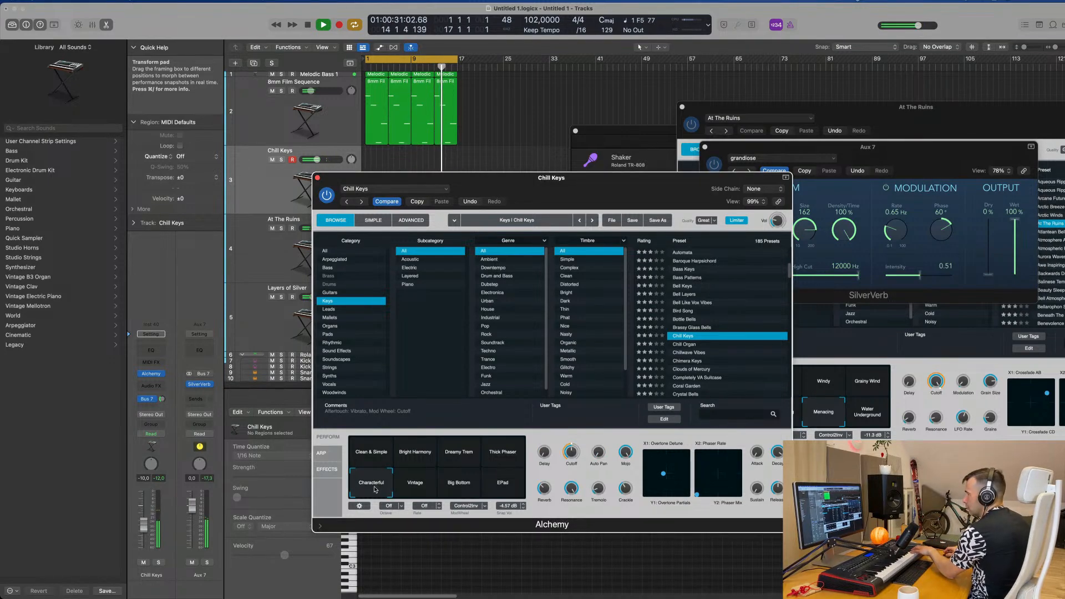
left_click_drag(143, 530, 146, 537)
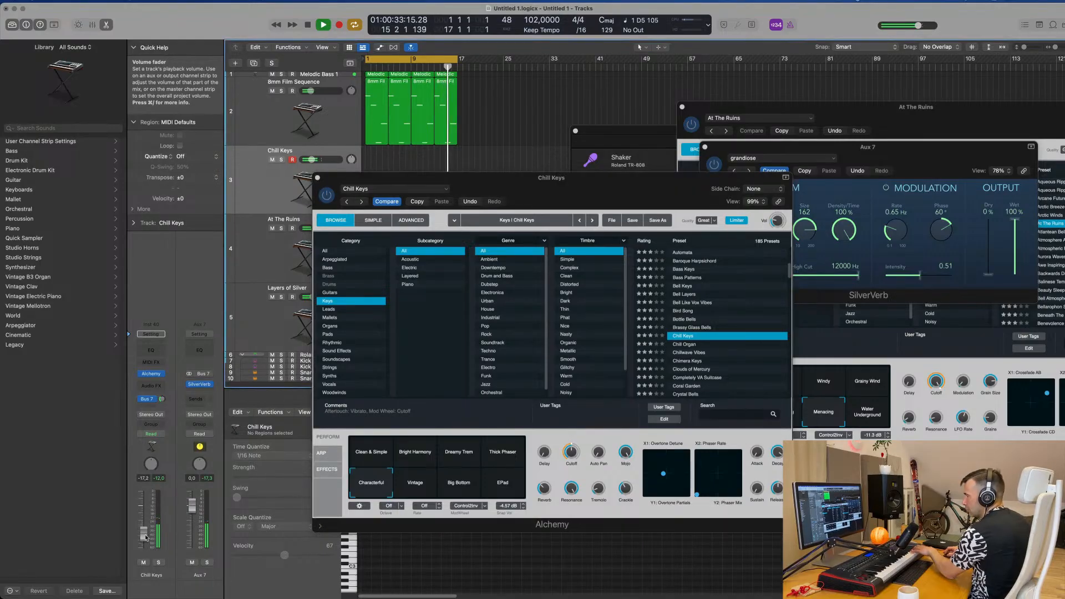
left_click(413, 486)
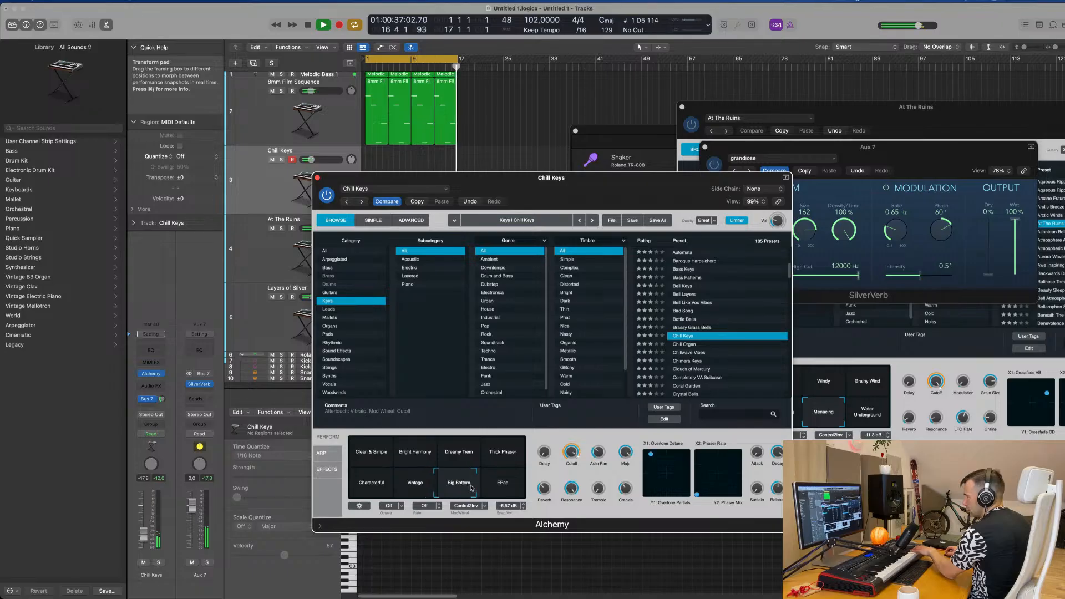
left_click(502, 483)
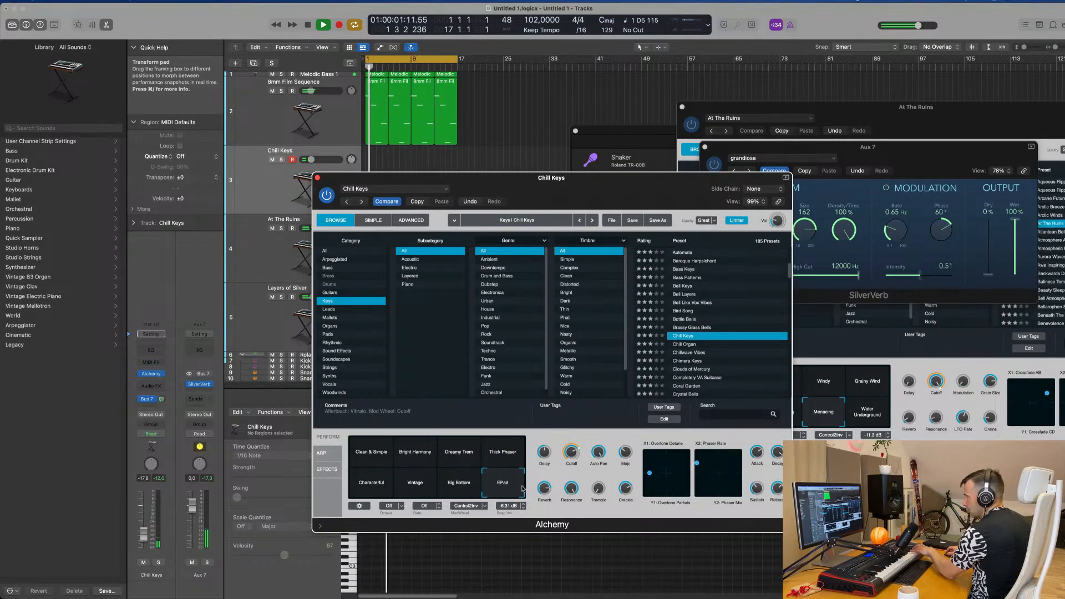
Step: Audition the Chimera Keys and Clouds of Mercury presets in place of Chill Keys and load the Crystal Bells preset
scroll(710, 341, "down", 3)
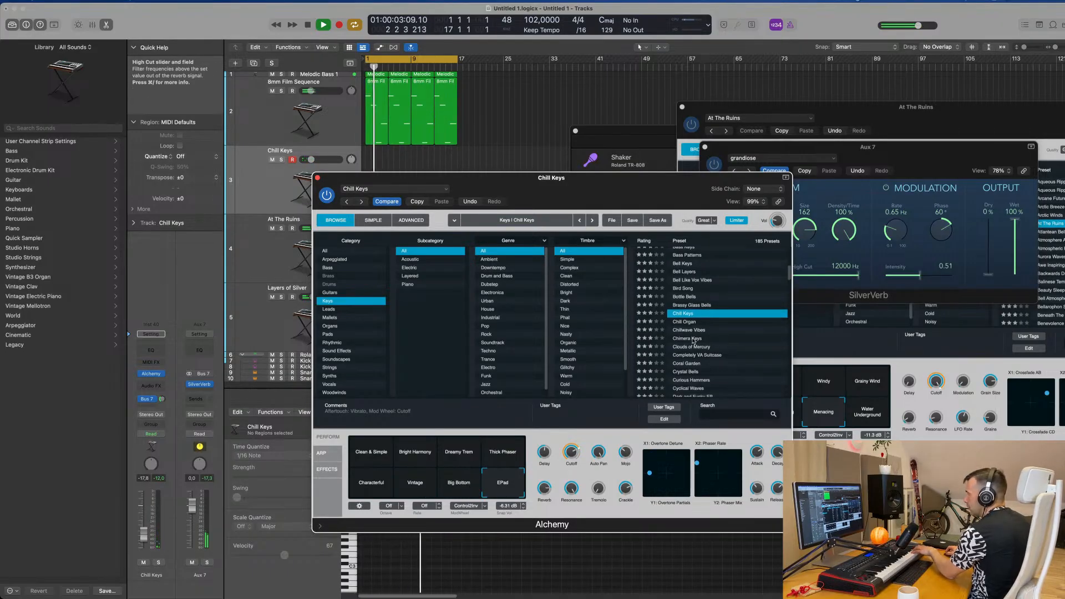
left_click(688, 338)
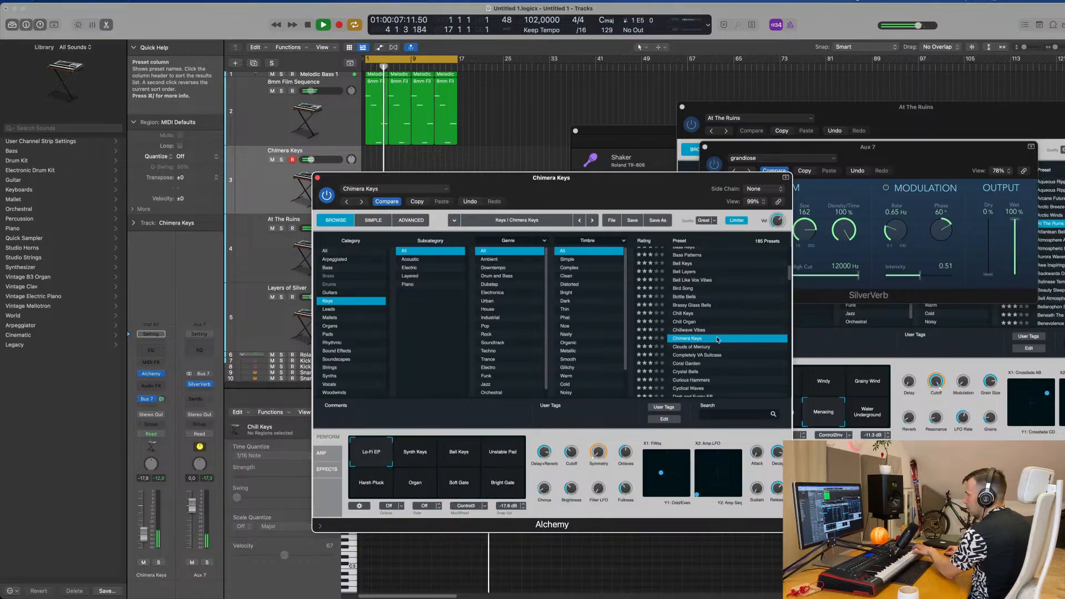
scroll(717, 340, "down", 3)
left_click(697, 318)
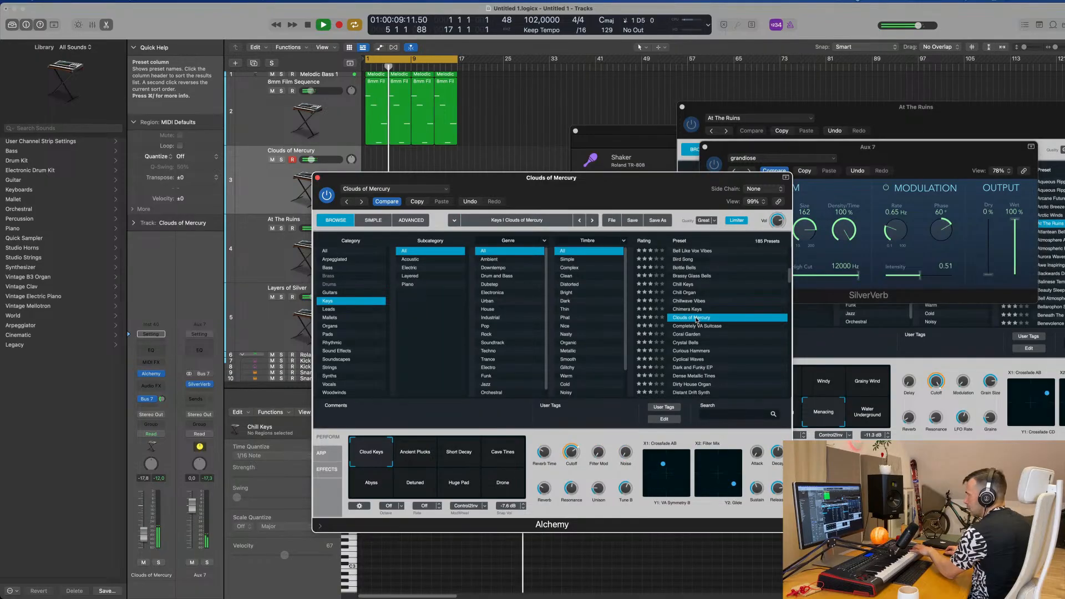
scroll(702, 320, "down", 2)
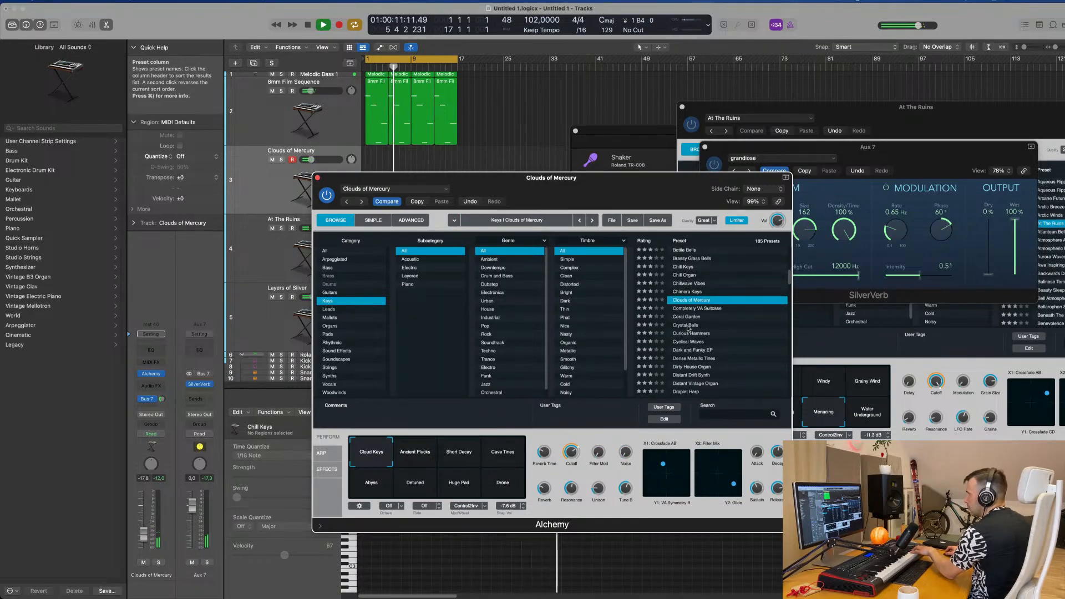
left_click(688, 327)
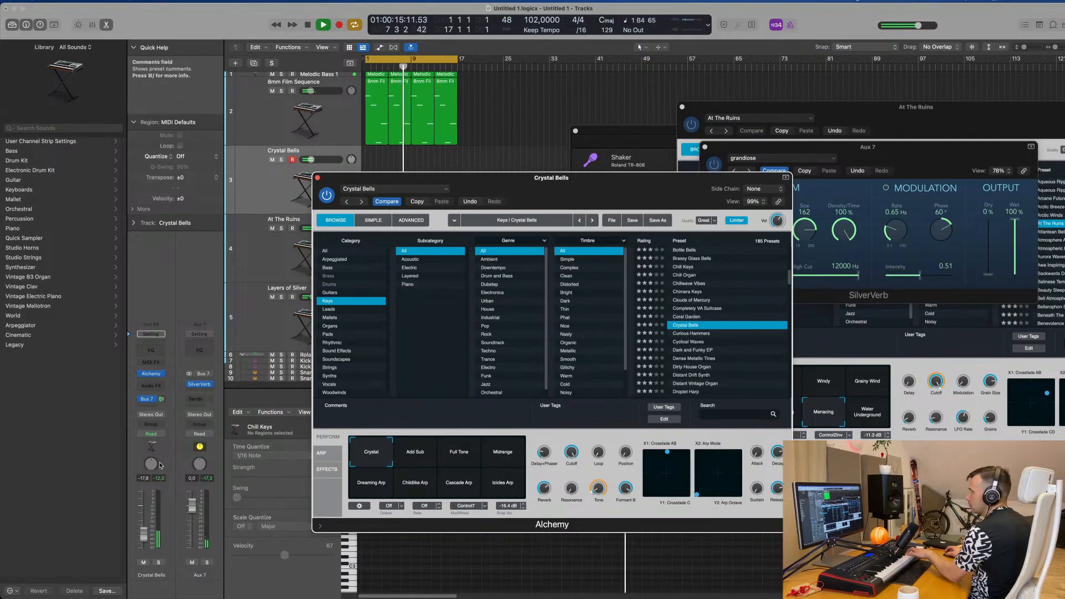
Step: Raise the Crystal Bells track's send level to Bus 7 and switch the preset to its Full Tone snapshot
left_click_drag(161, 399, 162, 384)
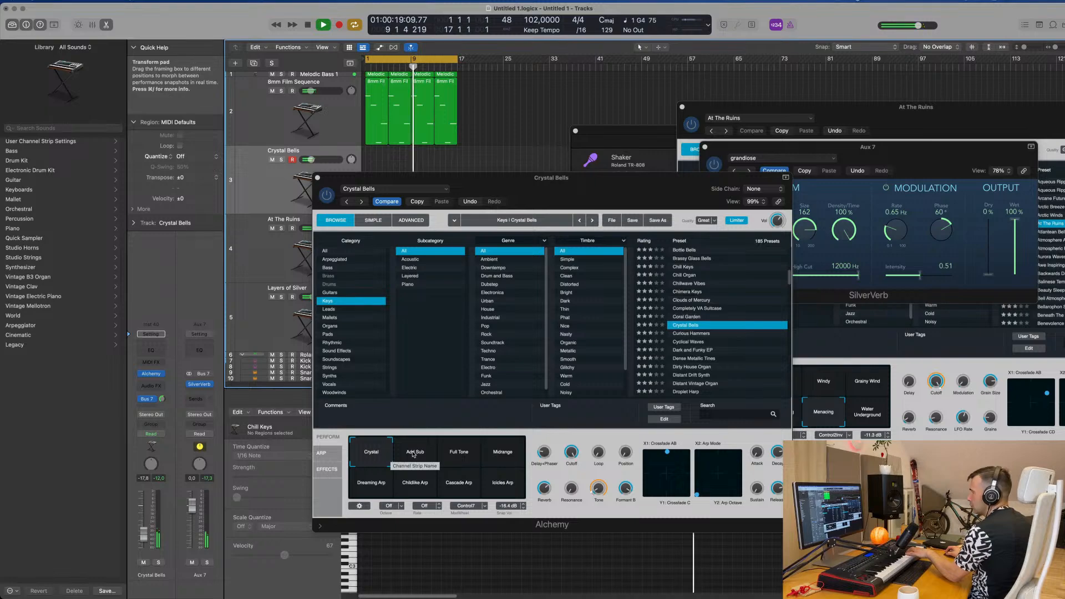
left_click(461, 454)
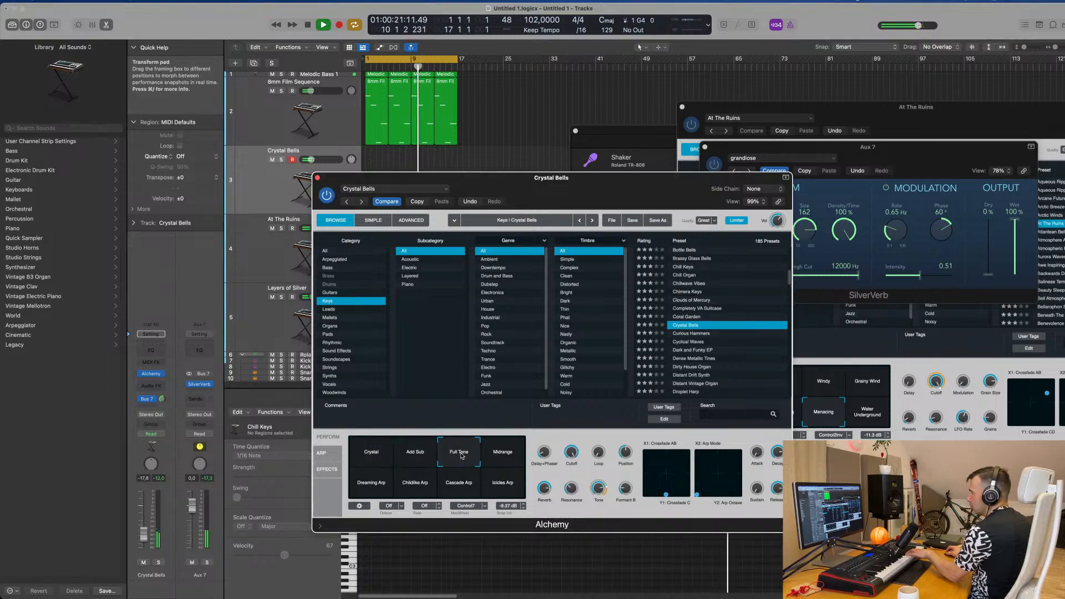
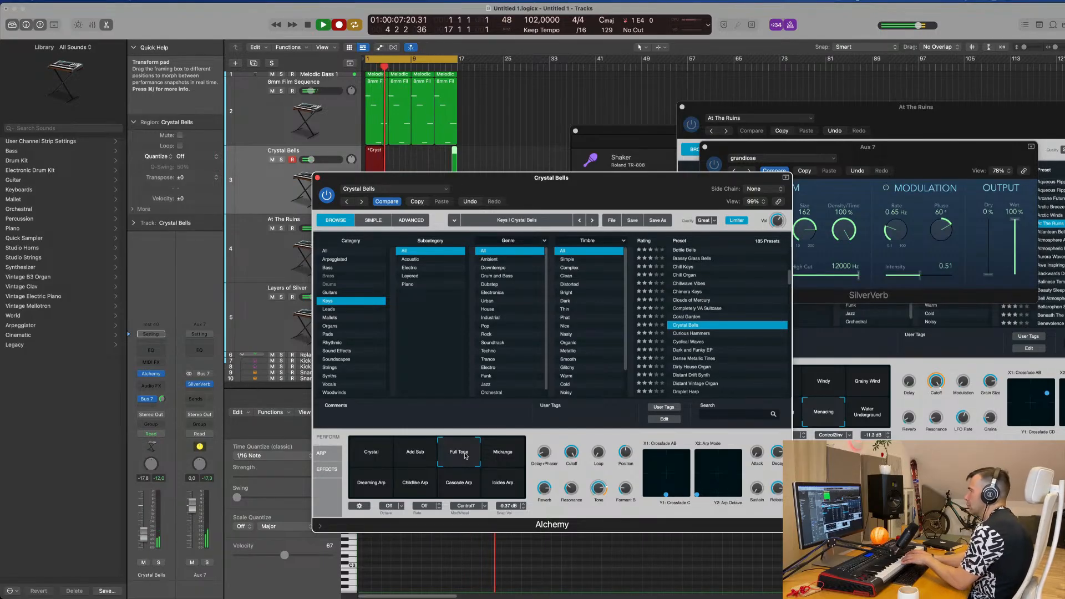
Step: Stop the recording, uncover the arrangement behind the Alchemy window and open the recorded Crystal Bells region in the Piano Roll
key("space")
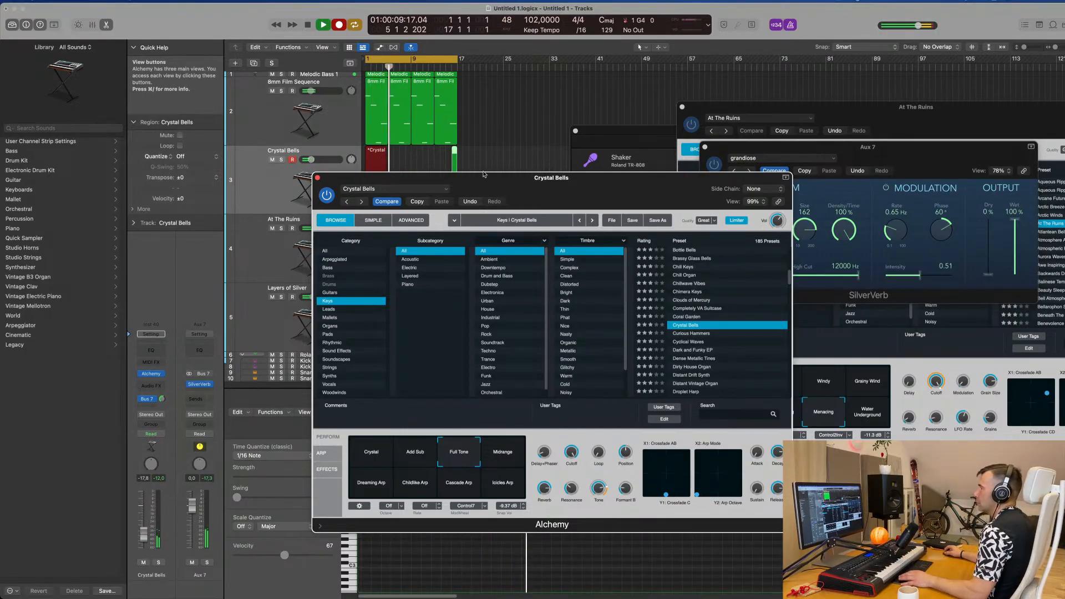
left_click_drag(559, 178, 807, 177)
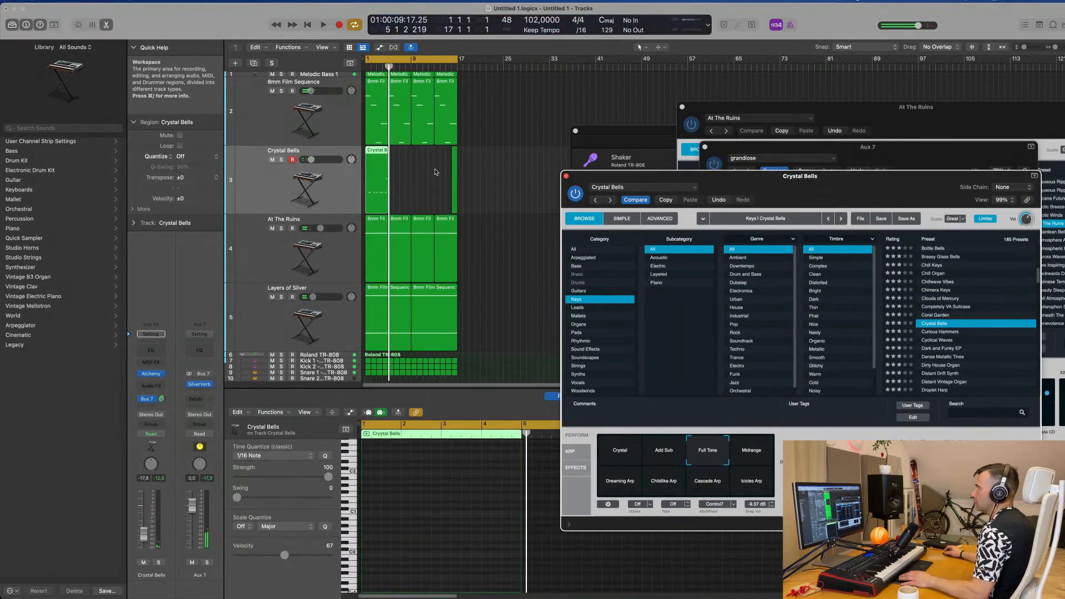
double_click(373, 155)
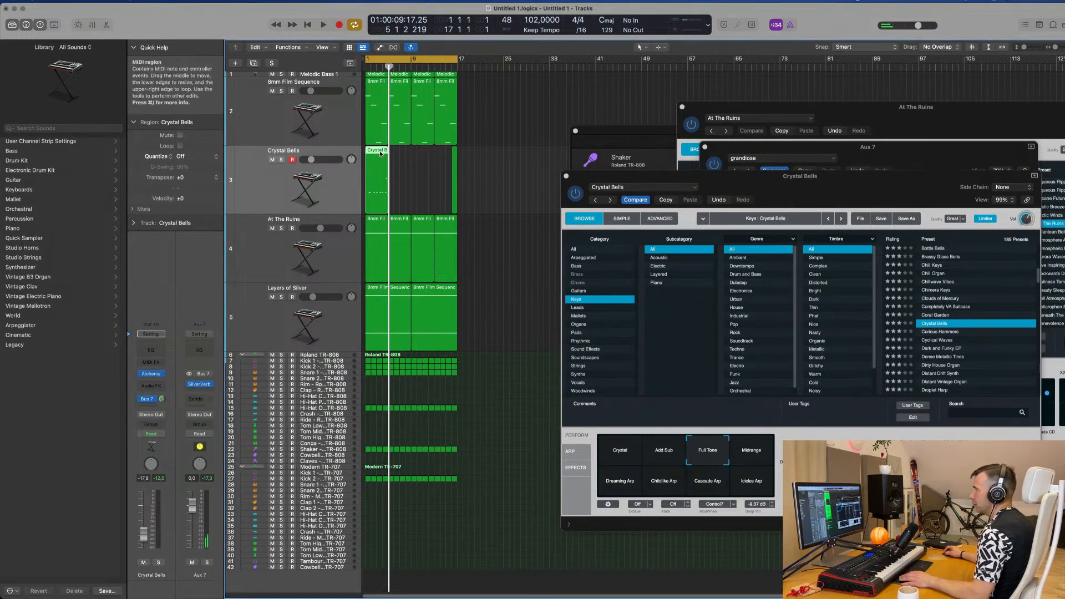
double_click(381, 155)
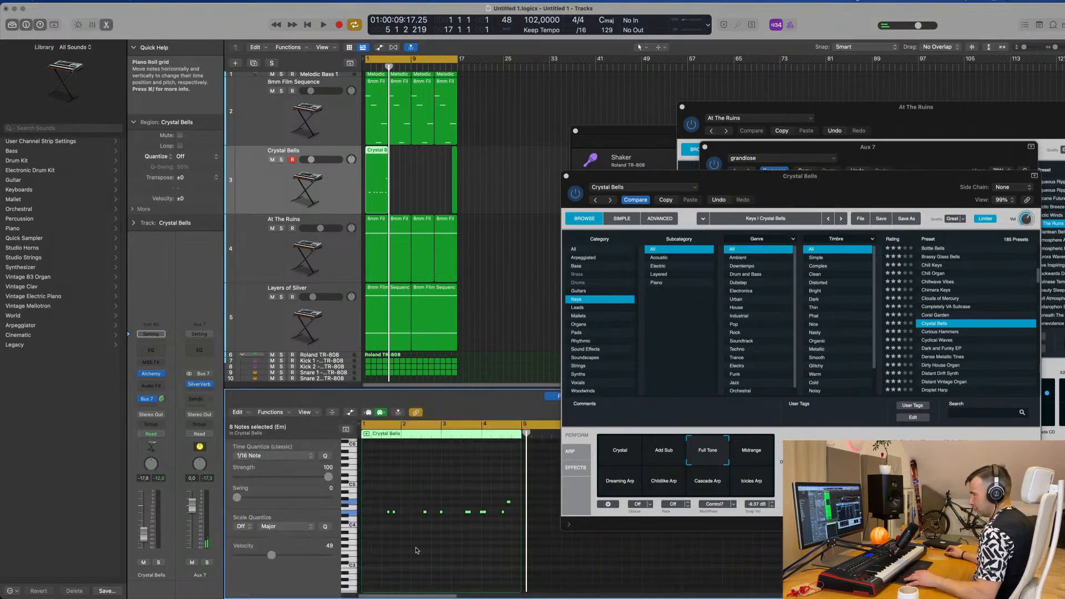
Step: Play the loop from the start and examine the timing and pitch of the recorded Crystal Bells notes
key("space")
scroll(415, 550, "up", 3)
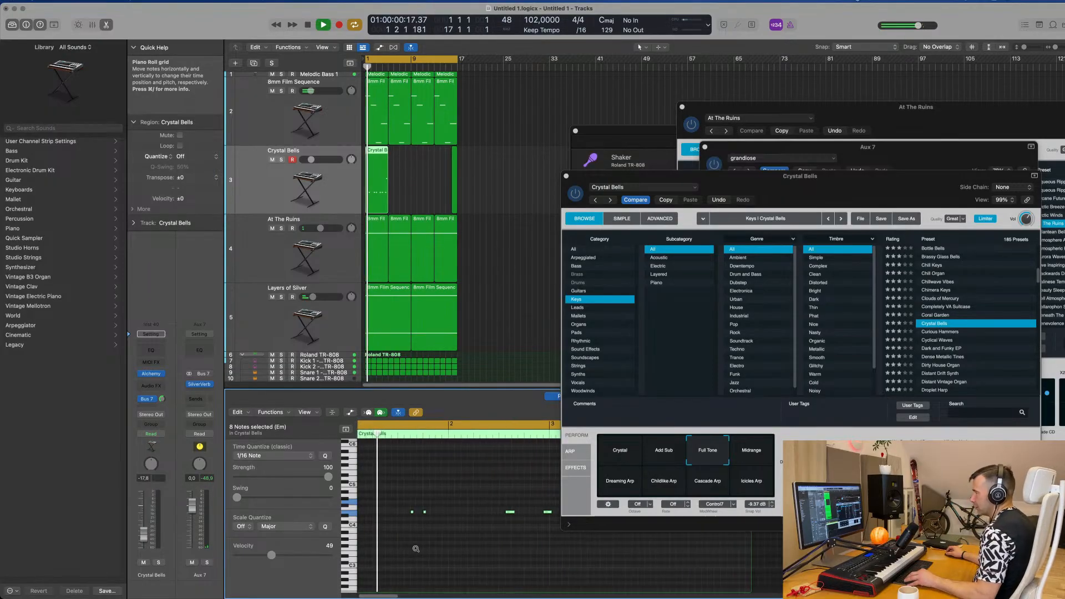
scroll(415, 549, "down", 5)
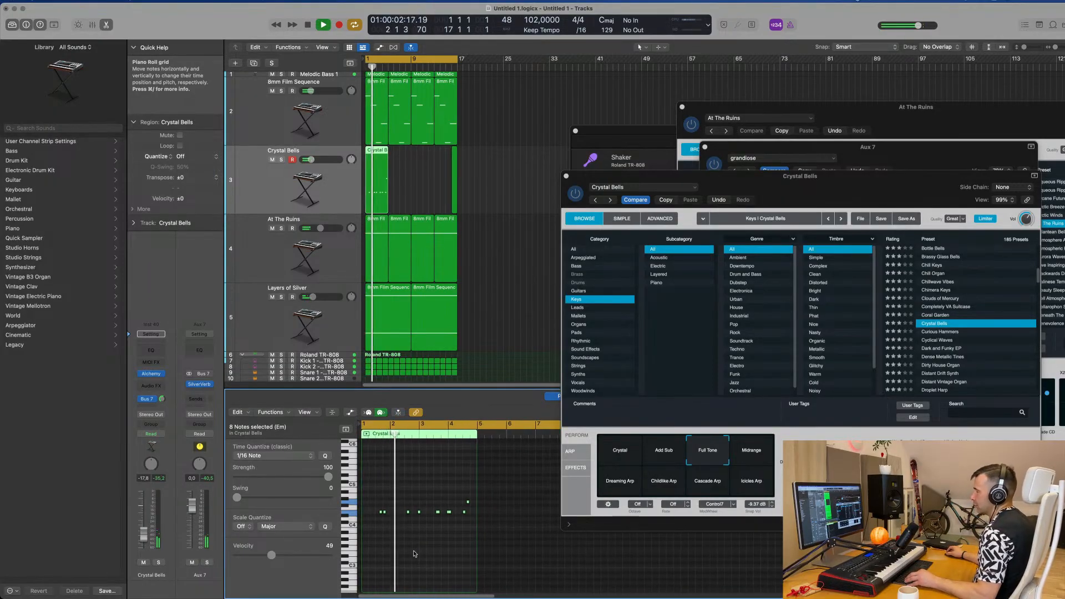
scroll(416, 550, "up", 3)
scroll(417, 554, "left", 2)
scroll(418, 553, "down", 3)
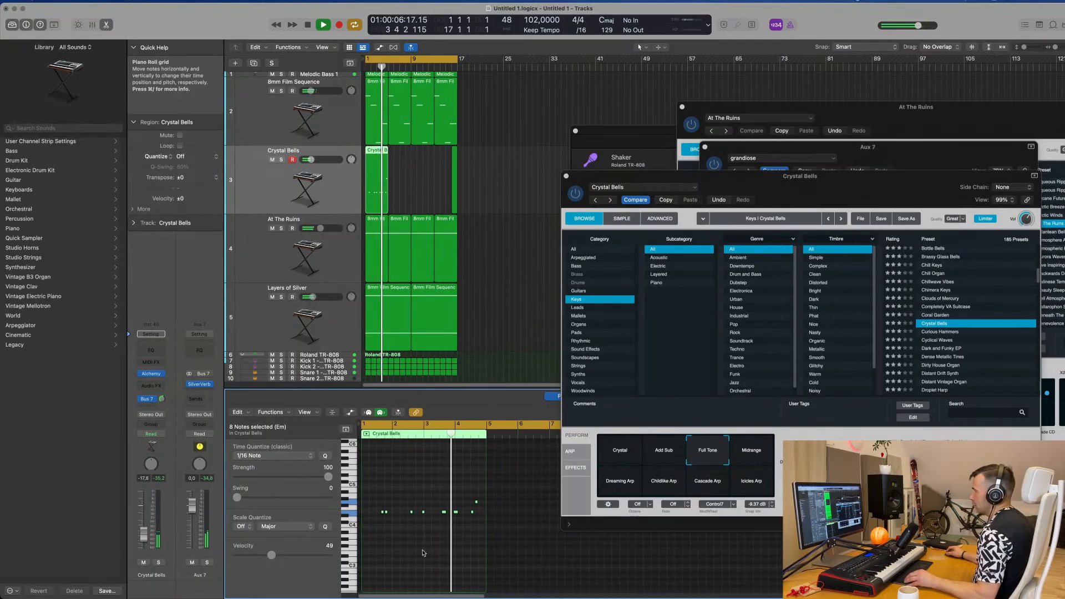
scroll(428, 551, "up", 2)
scroll(430, 550, "up", 2)
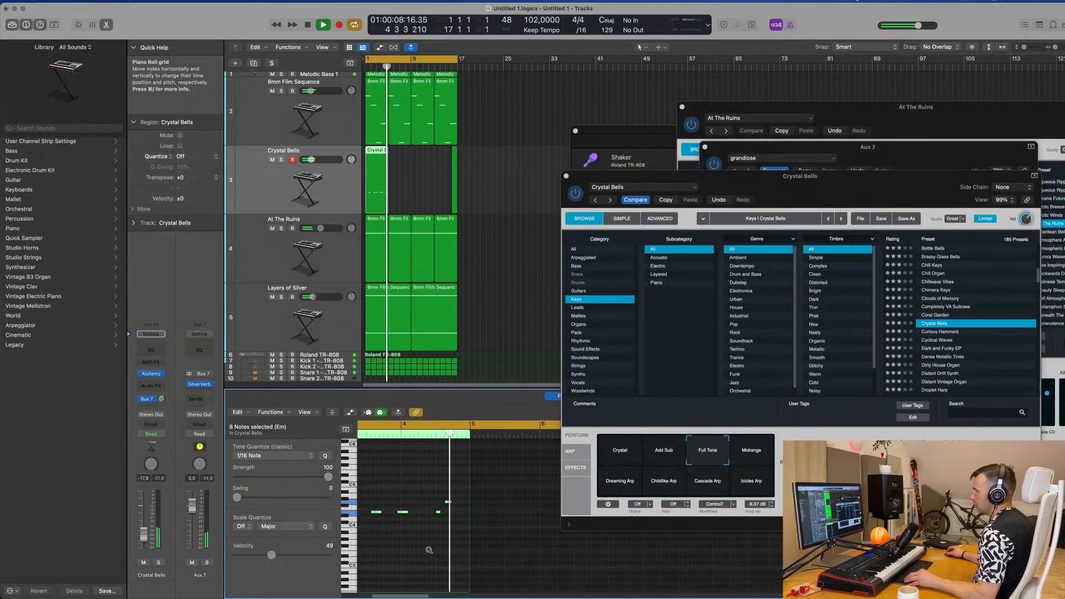
scroll(433, 550, "left", 3)
Step: Delete the leftover short region before bar 17 on the Crystal Bells track and replay the remaining four-bar region from the start
left_click(494, 212)
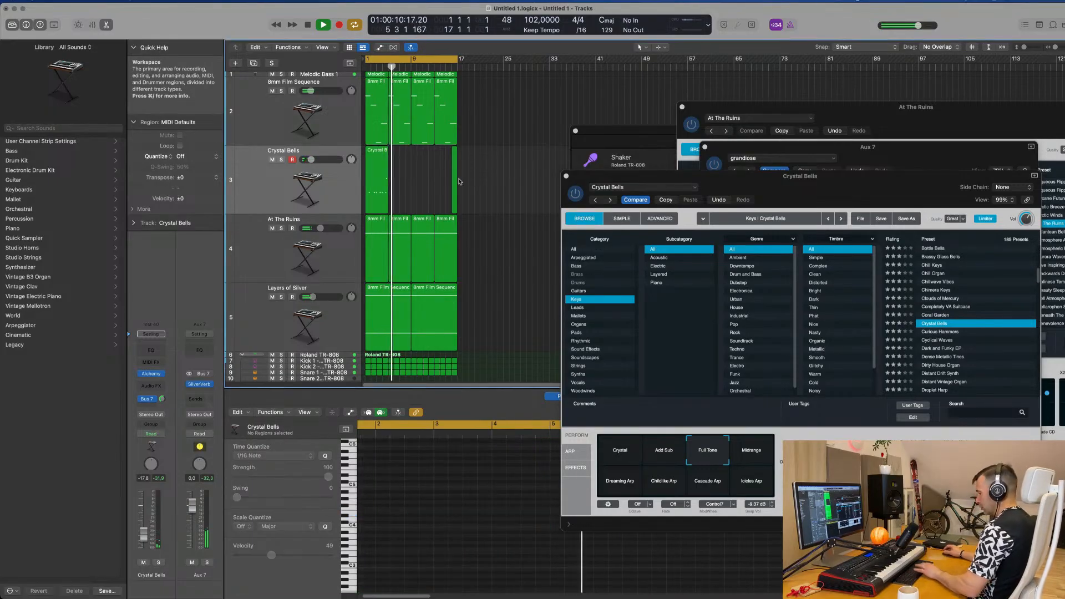
left_click(376, 172)
key("space")
key("space")
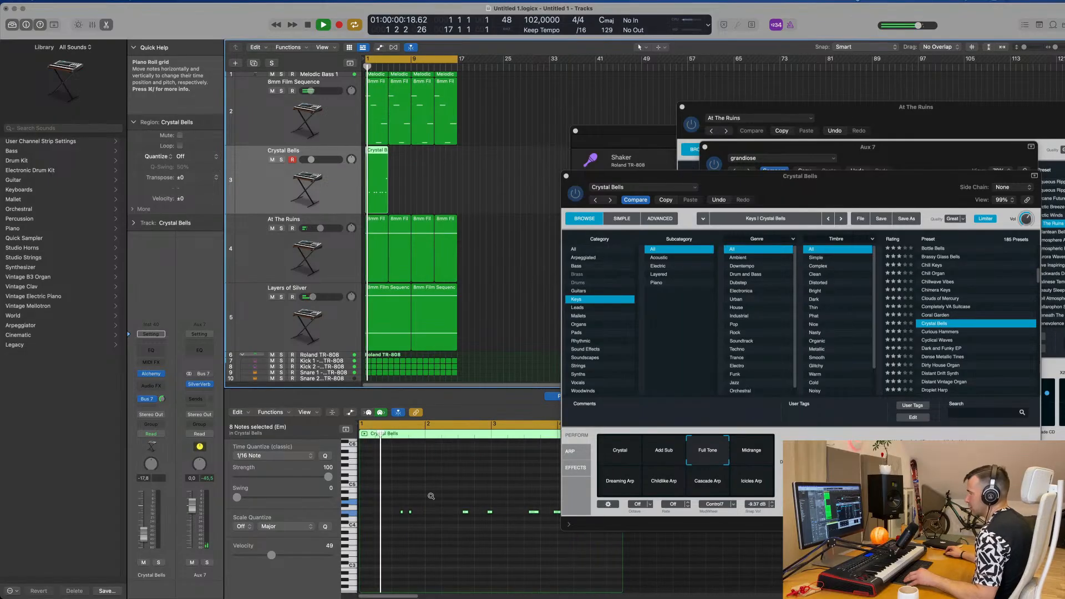
scroll(430, 497, "down", 5)
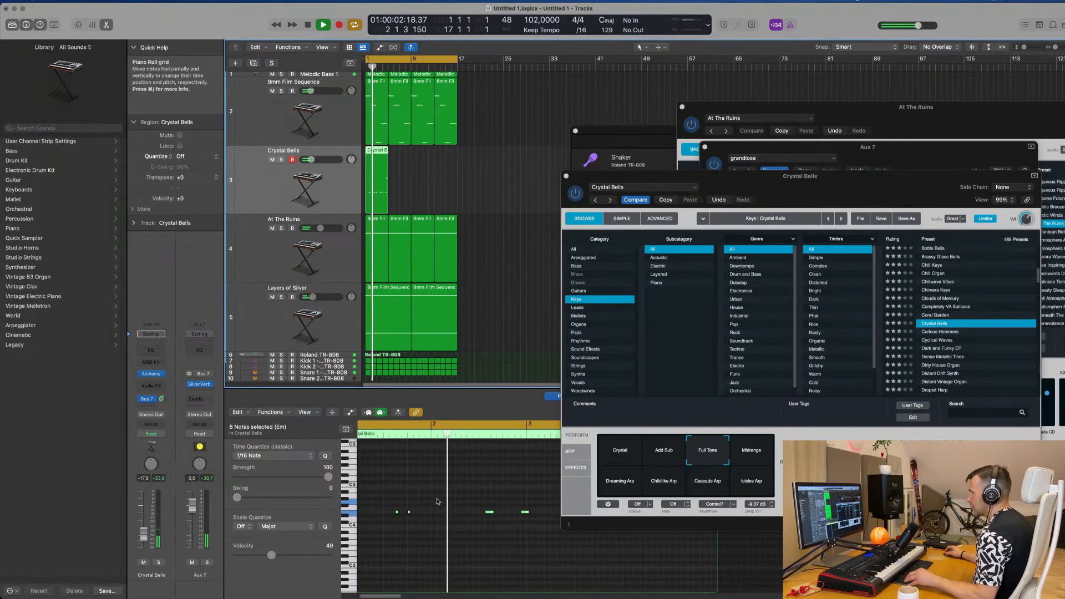
scroll(442, 501, "up", 5)
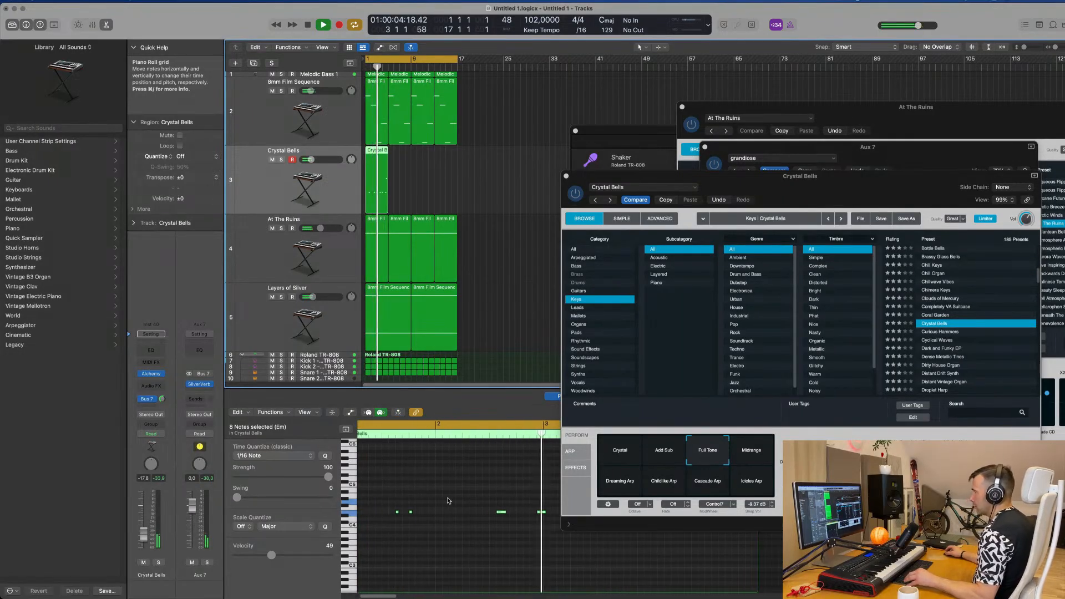
Step: Copy the last Crystal Bells note before bar 5 to a slightly later position at a higher pitch
left_click(527, 521)
left_click(526, 513)
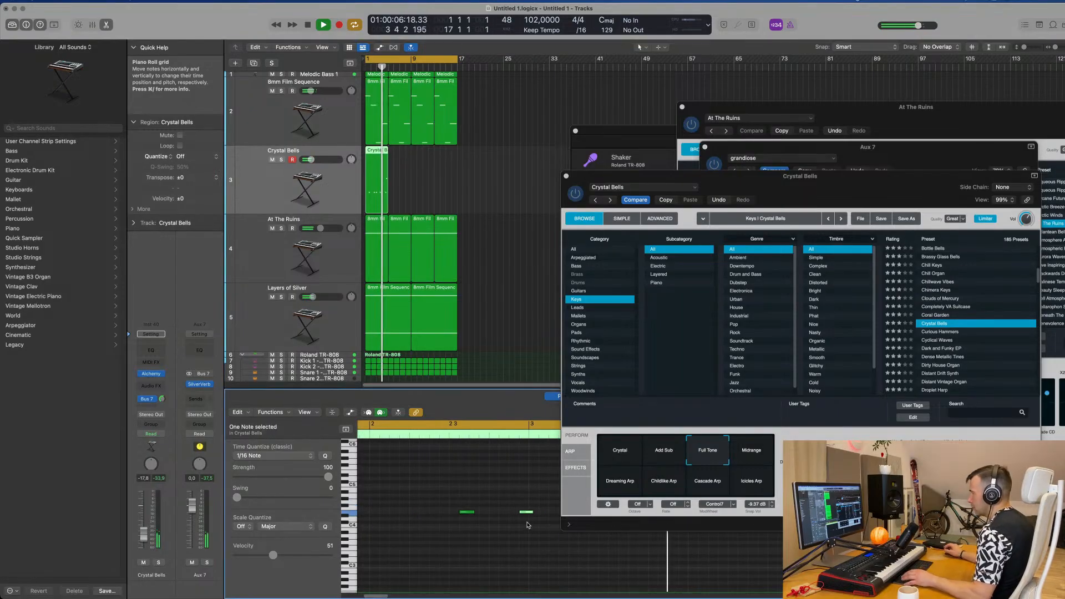
scroll(561, 539, "down", 1)
scroll(563, 538, "right", 5)
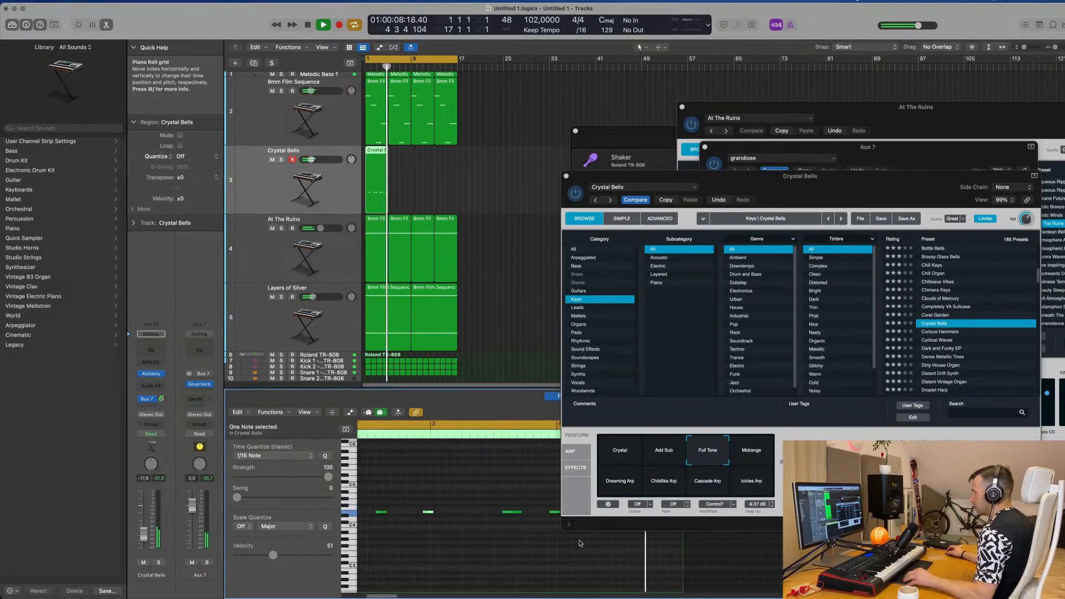
scroll(582, 545, "right", 8)
scroll(483, 511, "left", 8)
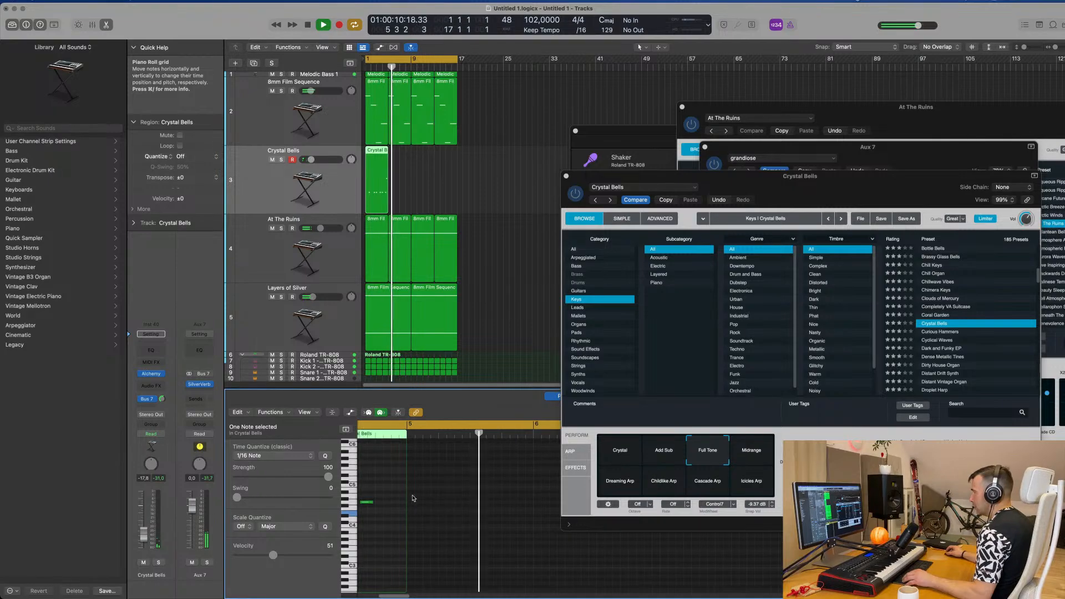
left_click(435, 503)
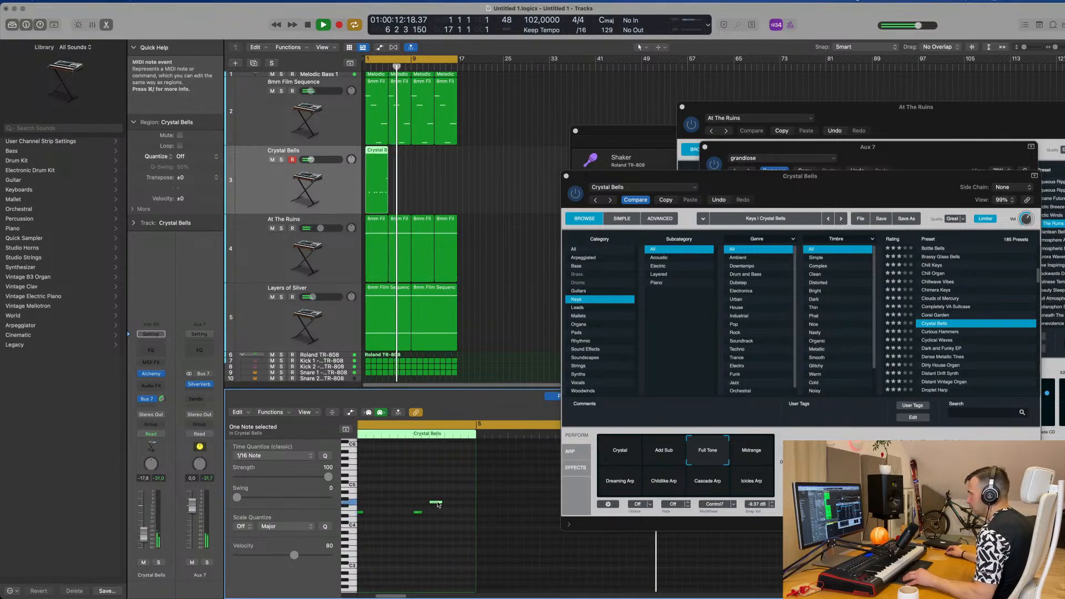
left_click_drag(438, 504, 451, 497)
Step: Replay the loop from the beginning and check the edited Crystal Bells phrase through its last notes before bar 5
key("Return")
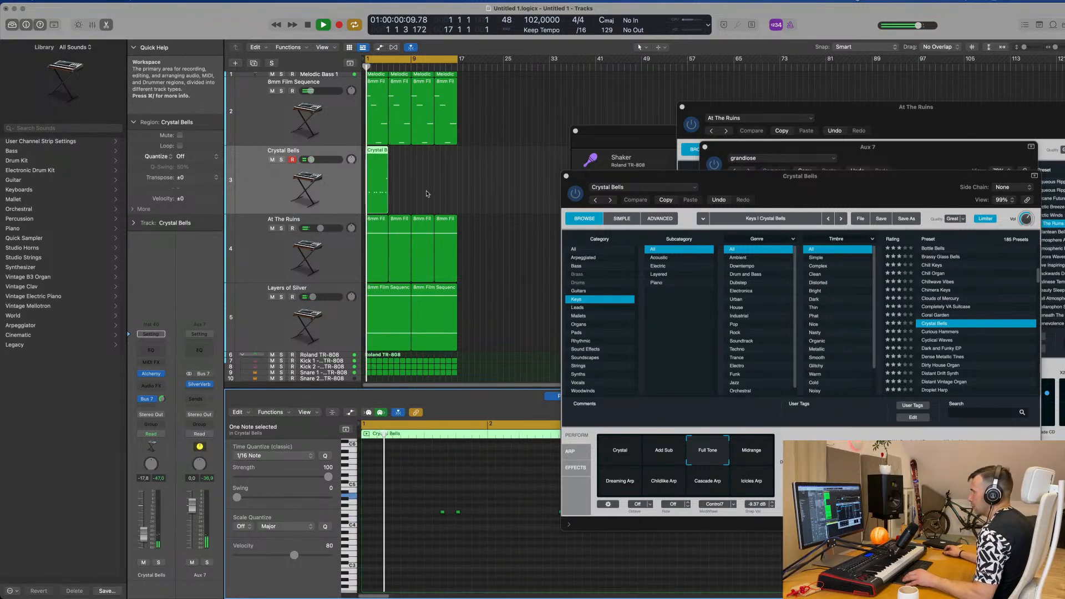
scroll(470, 546, "down", 5)
scroll(470, 546, "down", 3)
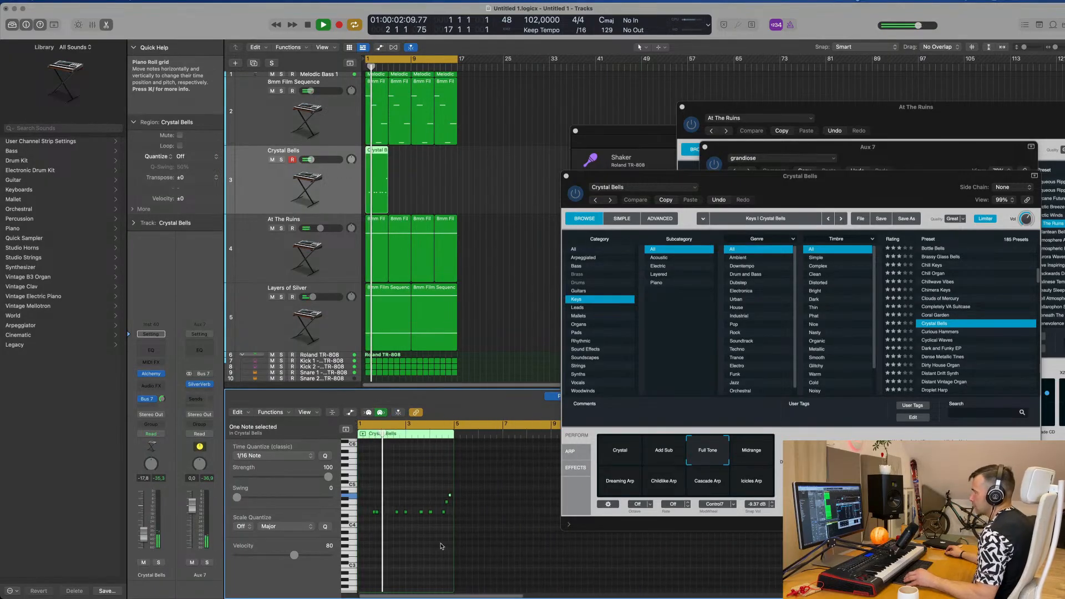
scroll(441, 544, "up", 2)
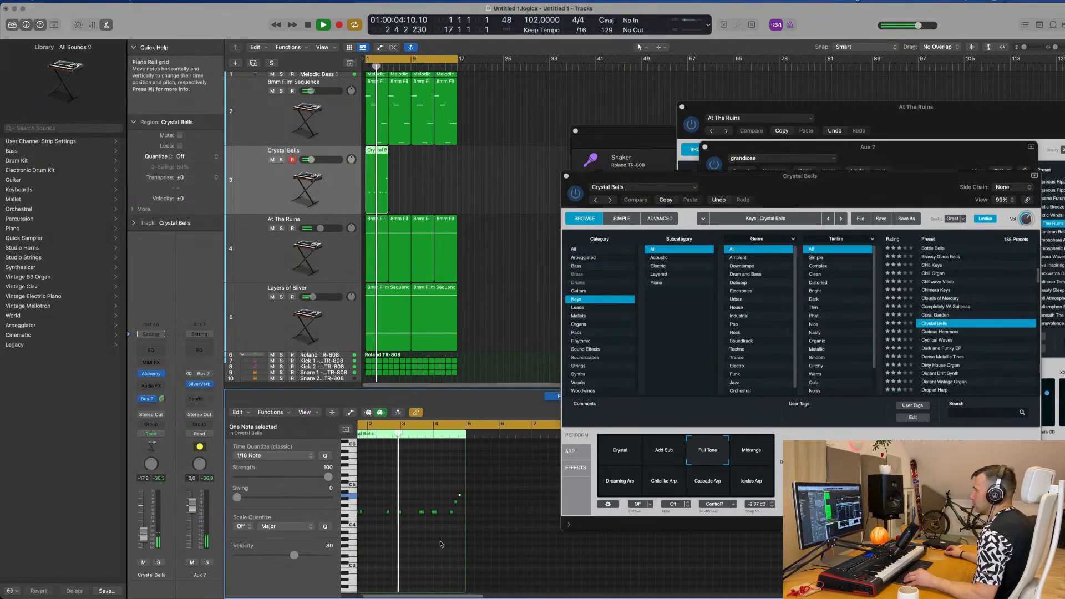
scroll(441, 545, "up", 2)
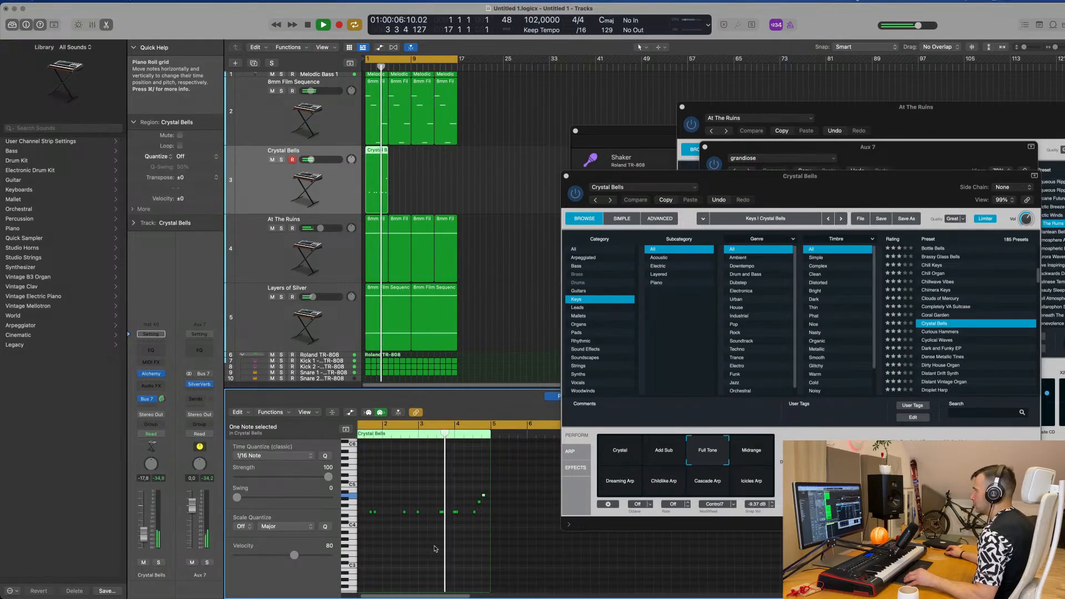
scroll(435, 547, "down", 1)
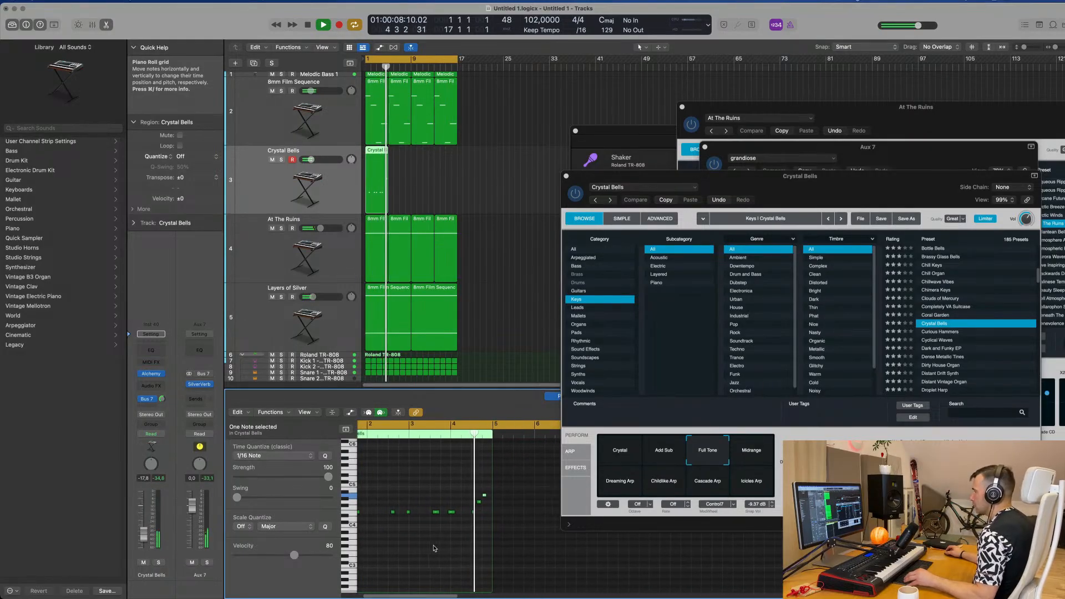
scroll(434, 547, "up", 1)
Step: Repeat the four-bar Crystal Bells region three times so it fills the loop up to bar 17
left_click_drag(414, 170, 363, 189)
key("super+r")
key("super+r")
key("super+r")
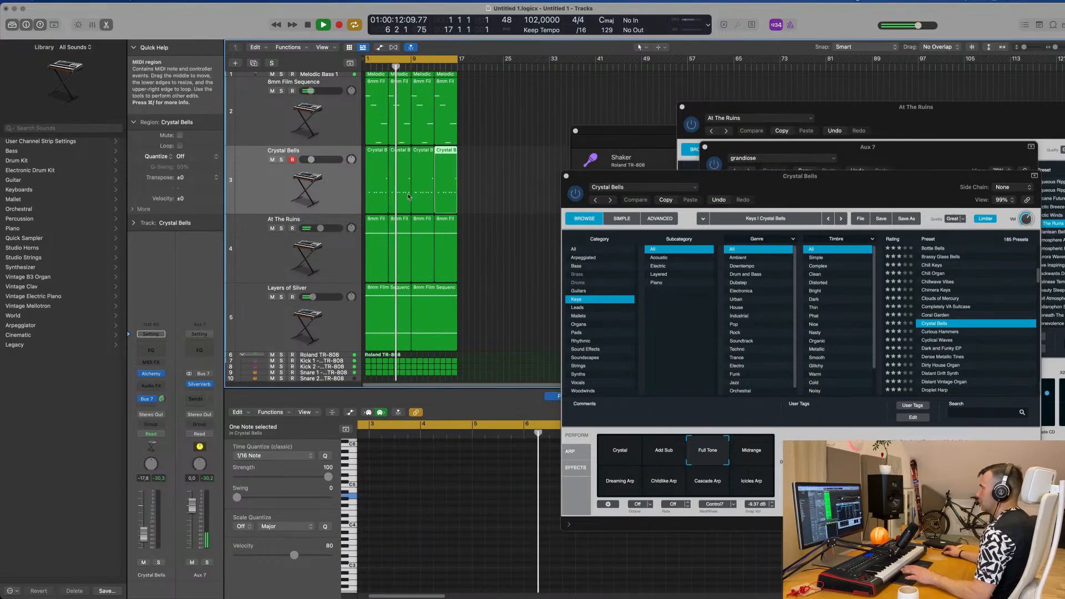
Step: Adjust the Delay+Phaser control of Crystal Bells and raise the track's volume to -15.2 dB
left_click_drag(797, 196, 706, 195)
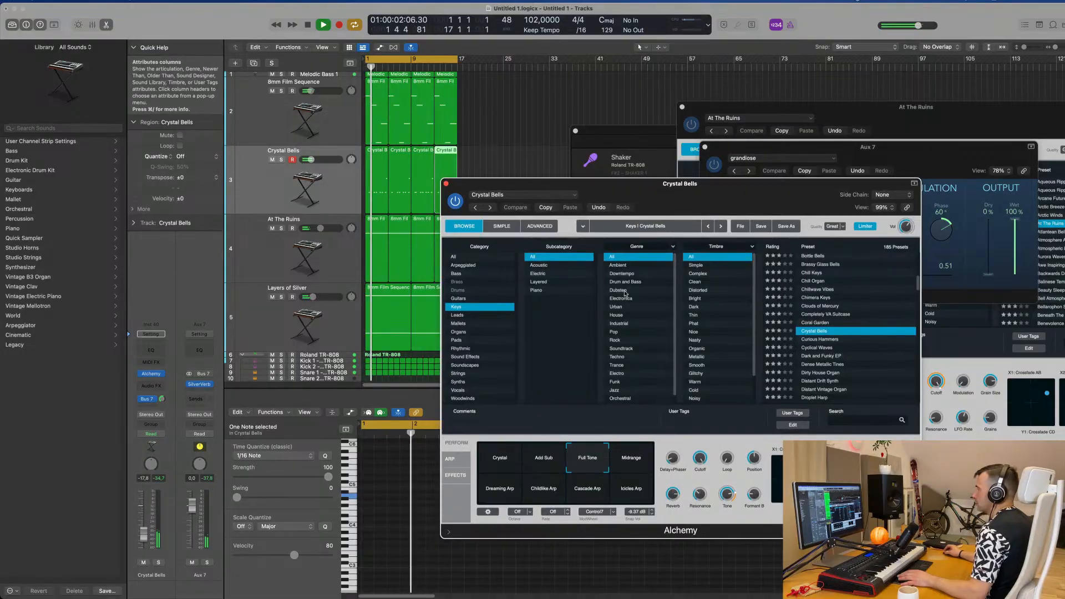
left_click_drag(673, 459, 679, 435)
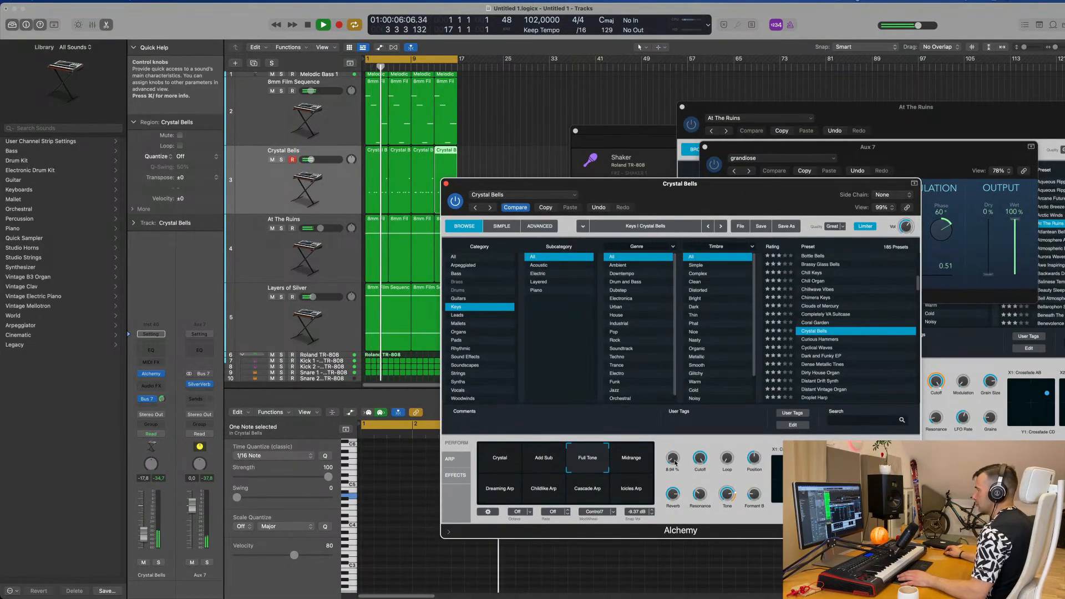
left_click_drag(147, 532, 146, 532)
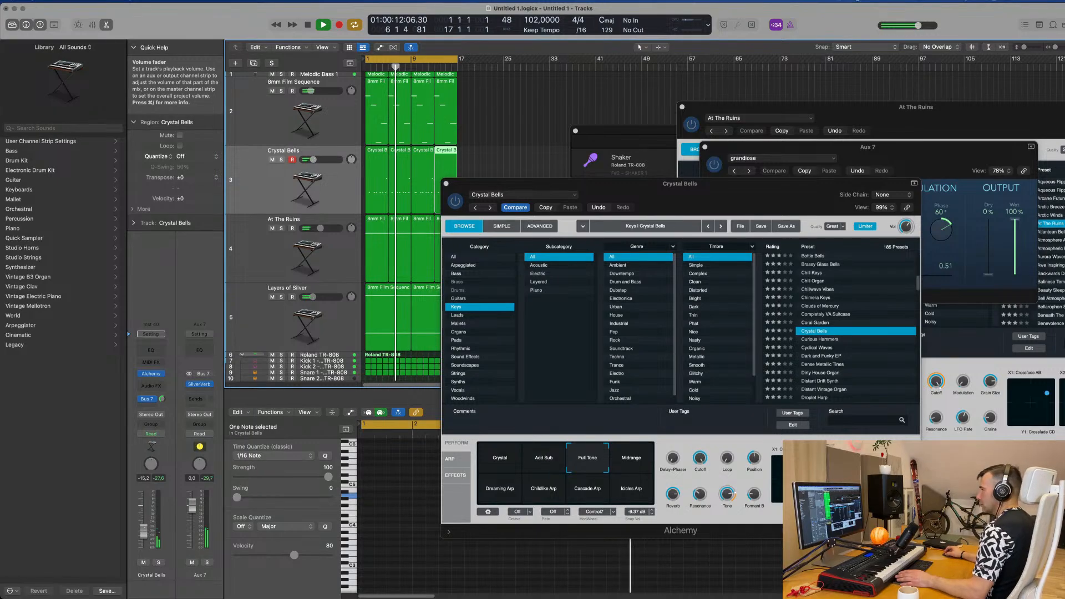
Step: Move the Roland TR-808 kit window away from the arrangement and close the Crystal Bells instrument window
left_click_drag(611, 183, 385, 271)
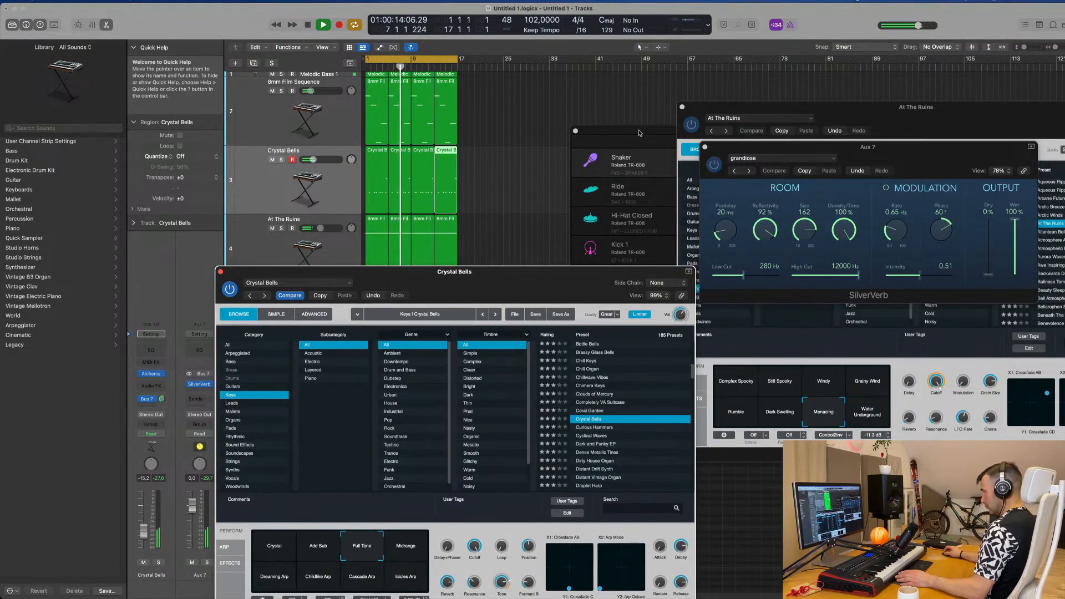
left_click_drag(640, 133, 884, 153)
left_click_drag(538, 276, 781, 203)
left_click(475, 195)
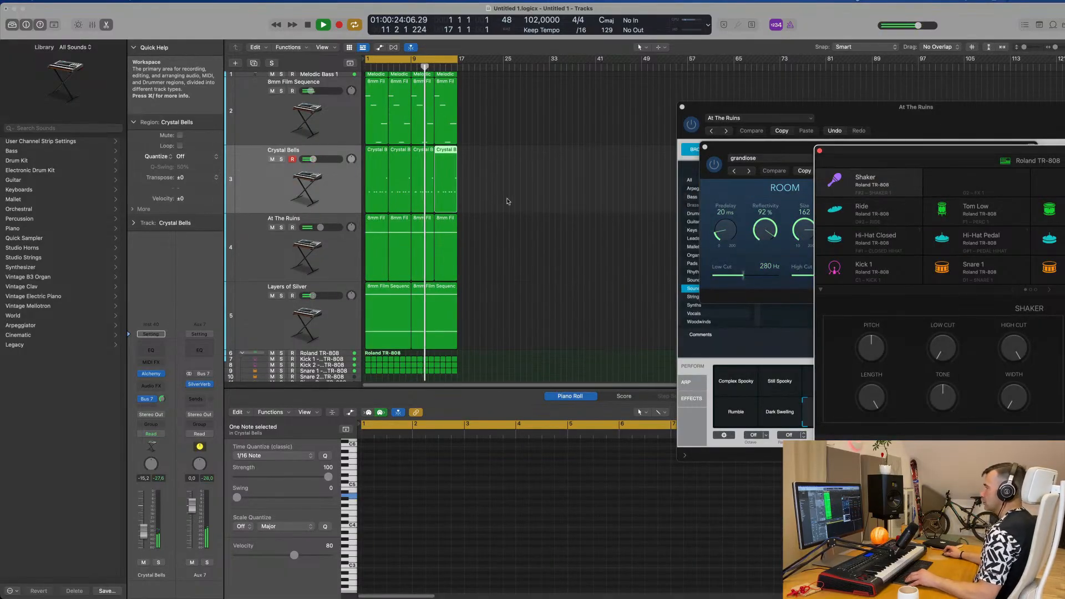
Step: Hide the lower editor area, select all regions on every track and repeat them three times to extend the arrangement to bar 65
left_click(555, 172)
key("x")
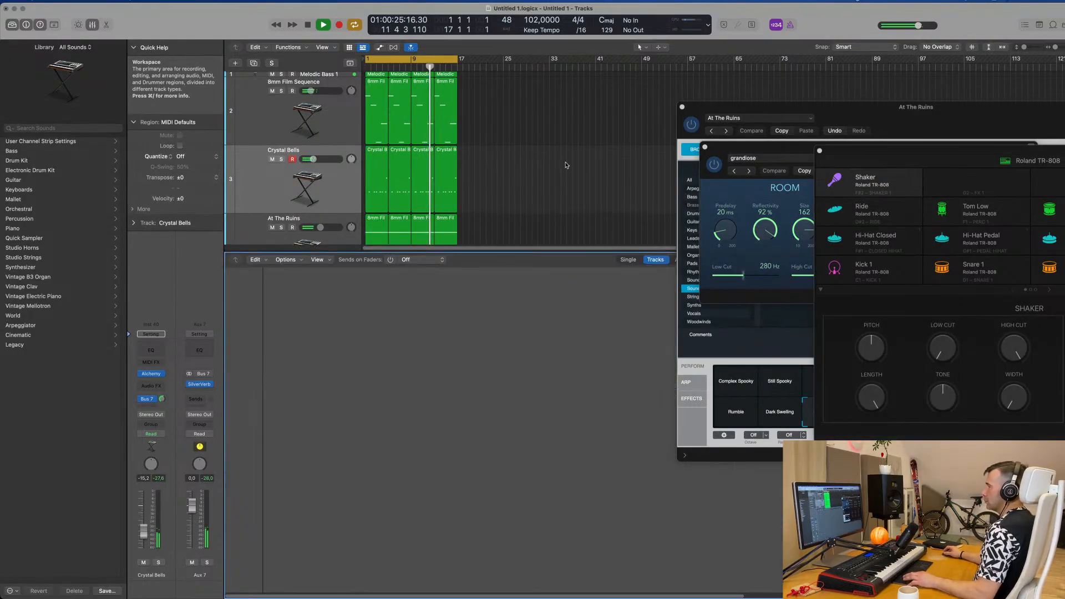
key("x")
key("super+a")
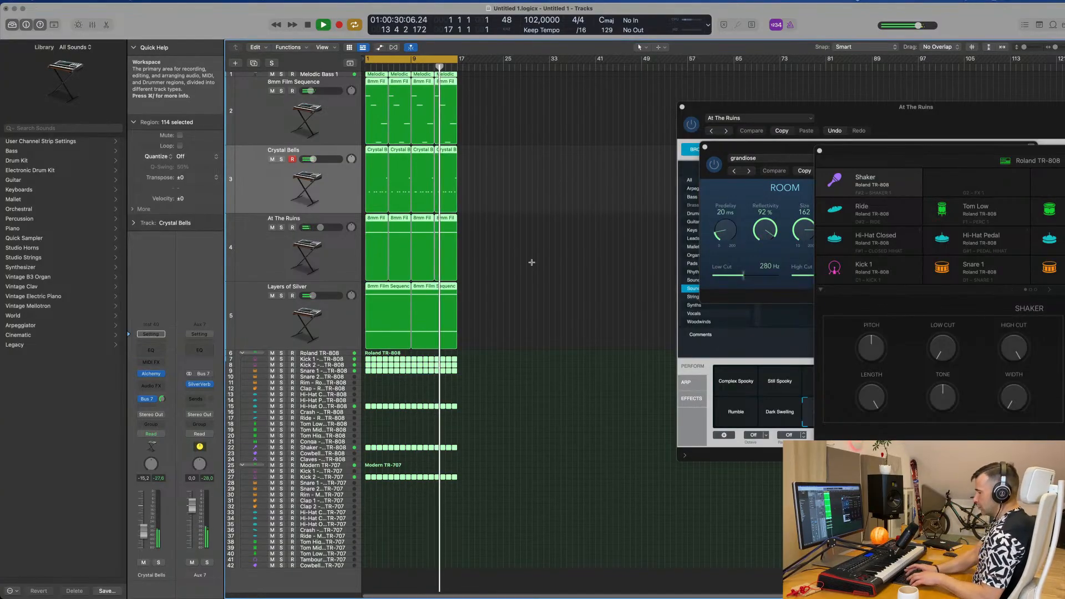
key("super+r")
key("super+r")
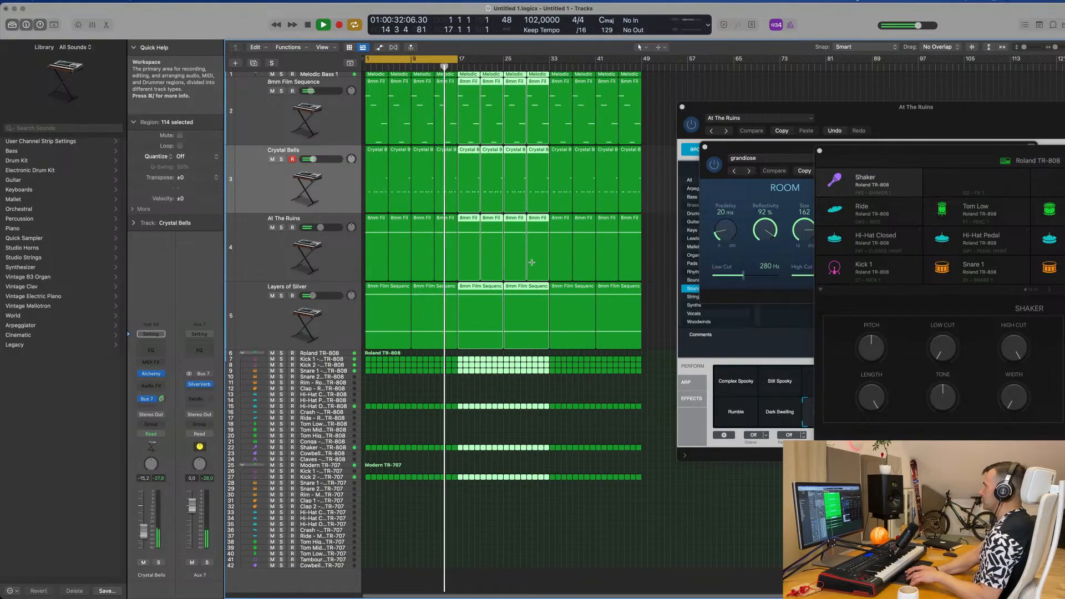
key("super+r")
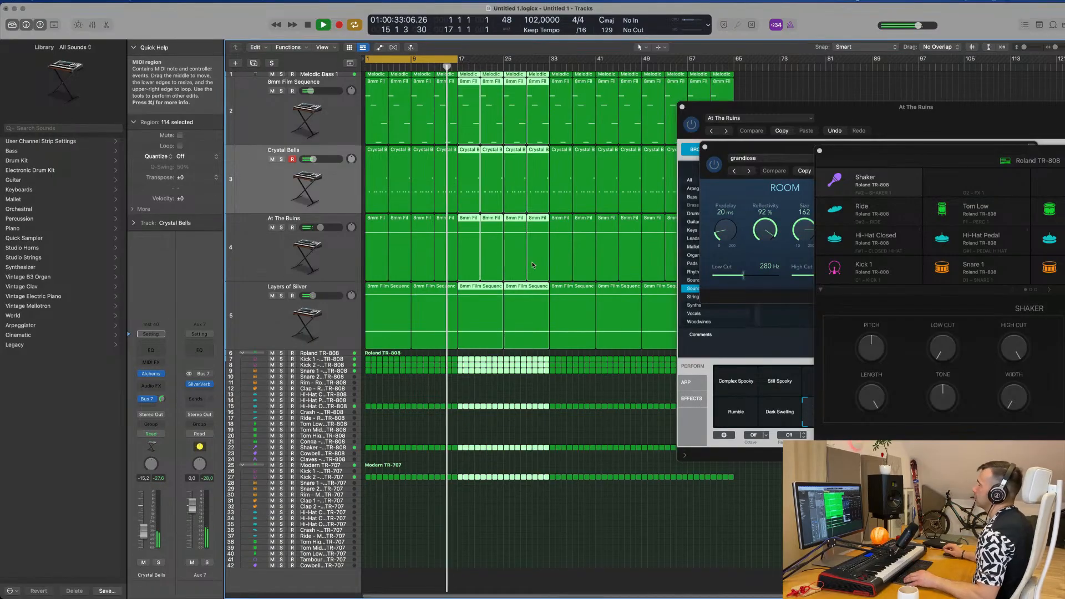
Step: Deselect the regions, zoom the timeline out slightly and play the extended arrangement from the start
left_click(435, 396)
key("space")
key("space")
key("super+Left")
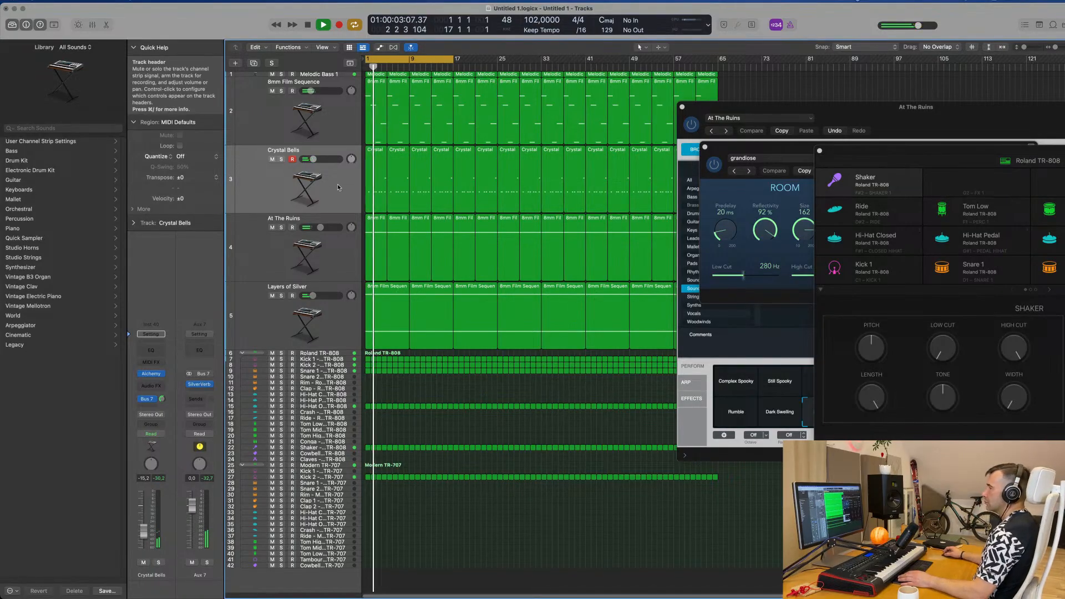
Step: Mute the 8mm Film Sequence track to hear the arrangement without its melody, and unmute it again
left_click(273, 104)
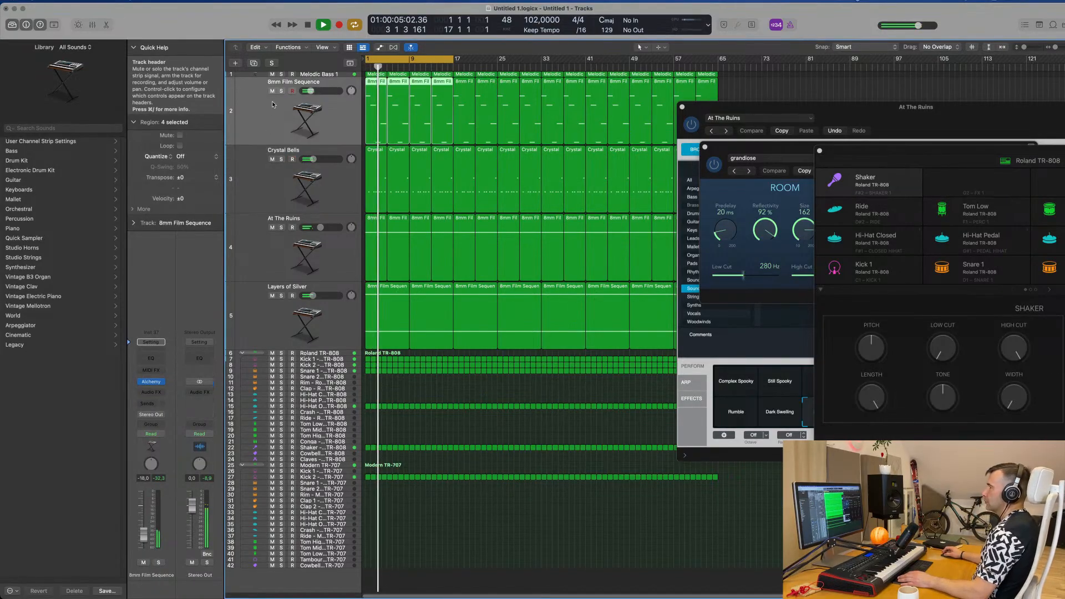
left_click(272, 90)
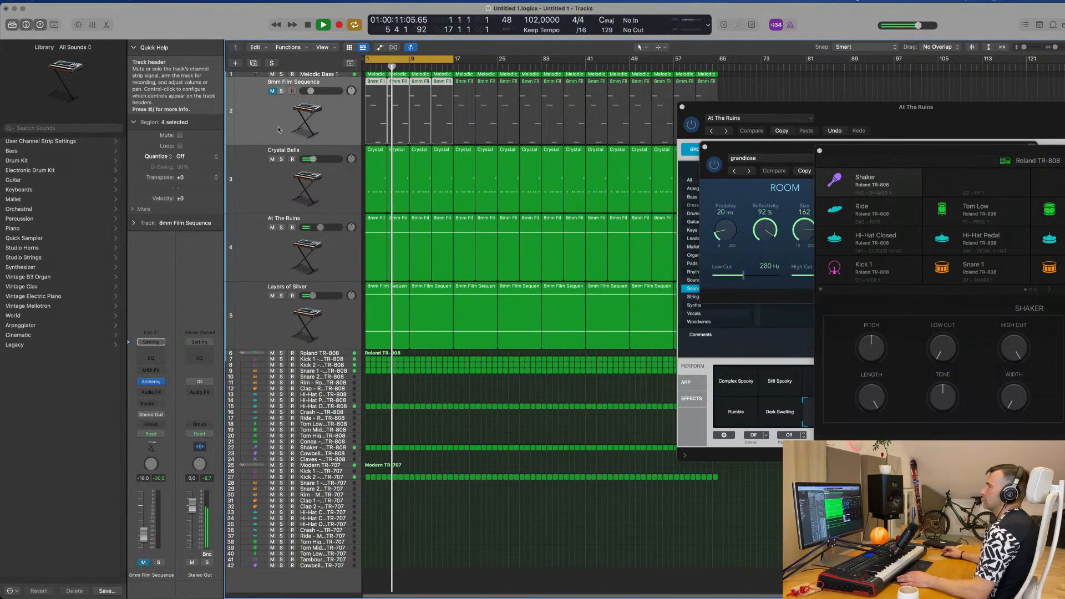
left_click(273, 91)
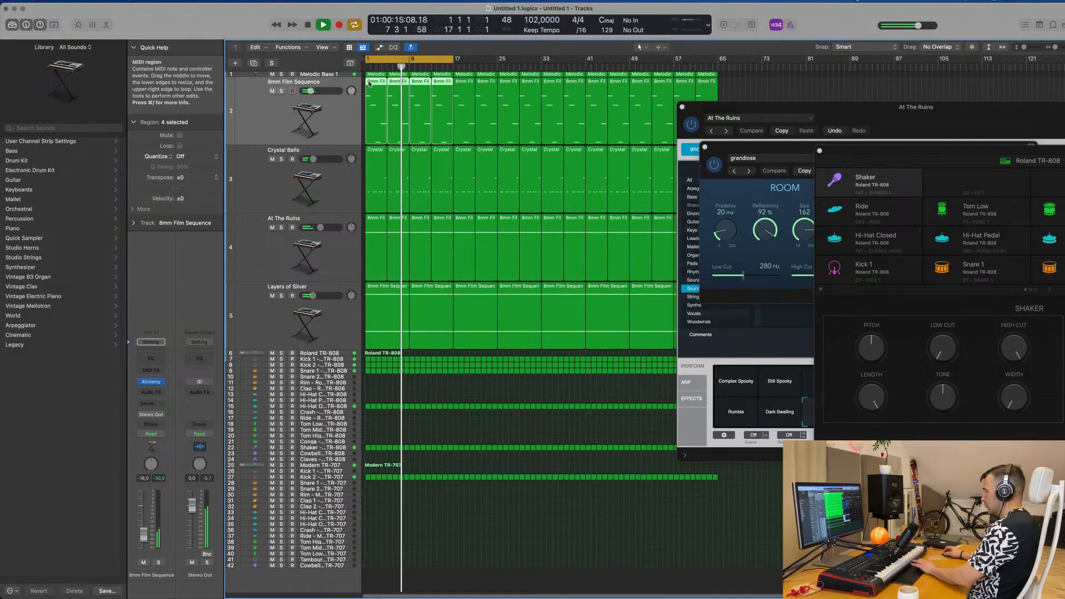
Step: Delete the four 8mm Film Sequence regions in bars 1 to 16 and restart playback from the beginning
key("Delete")
key("Return")
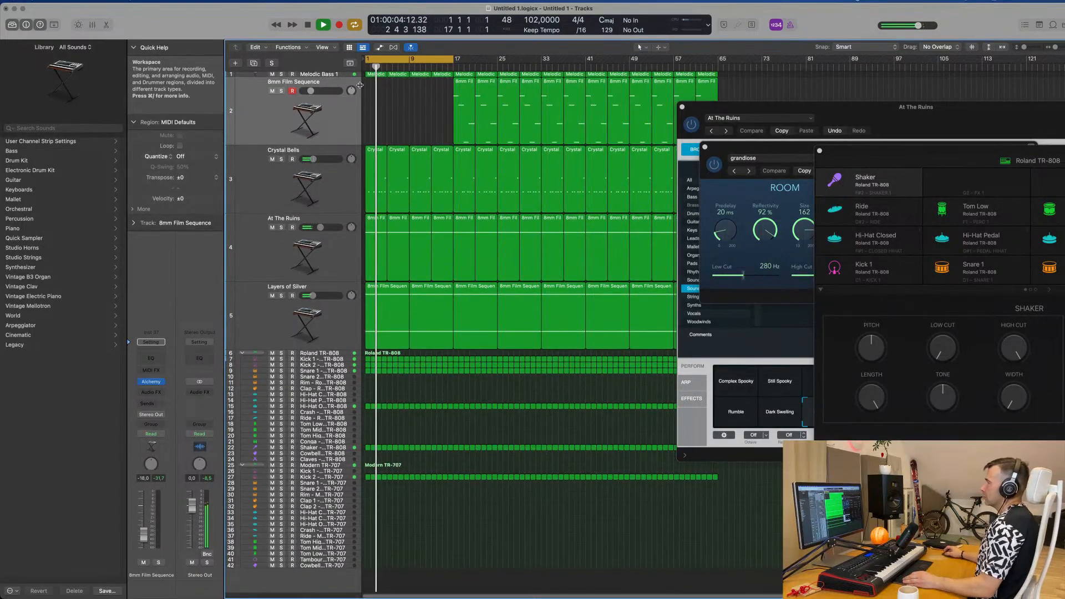
Step: Select the Melodic Bass 1 track, show the toolbar, enlarge the track's height and replay the arrangement from the start
left_click(341, 77)
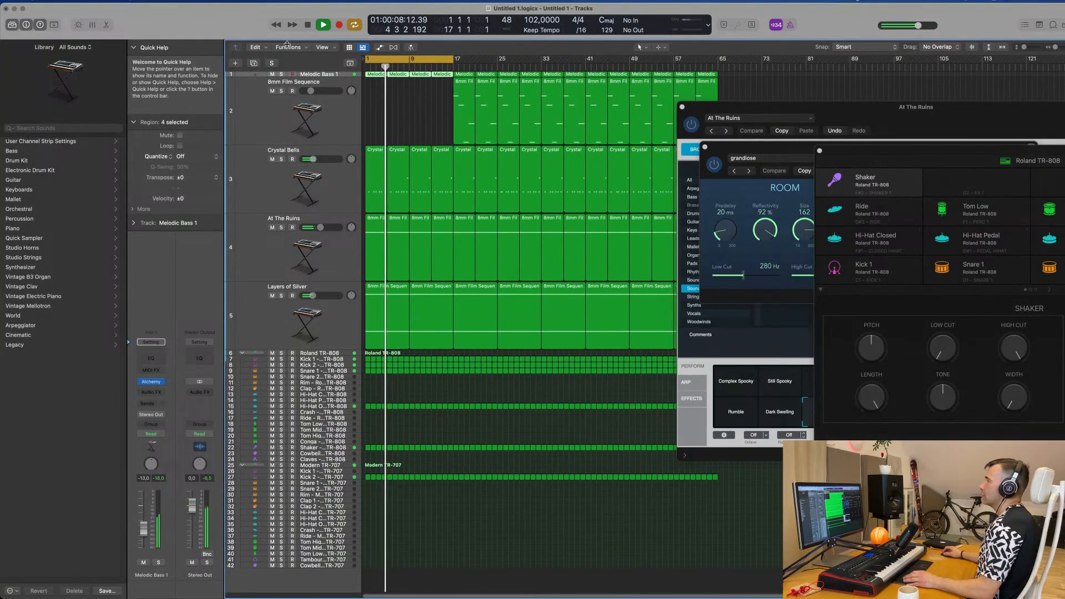
left_click_drag(287, 44, 286, 102)
left_click(118, 51)
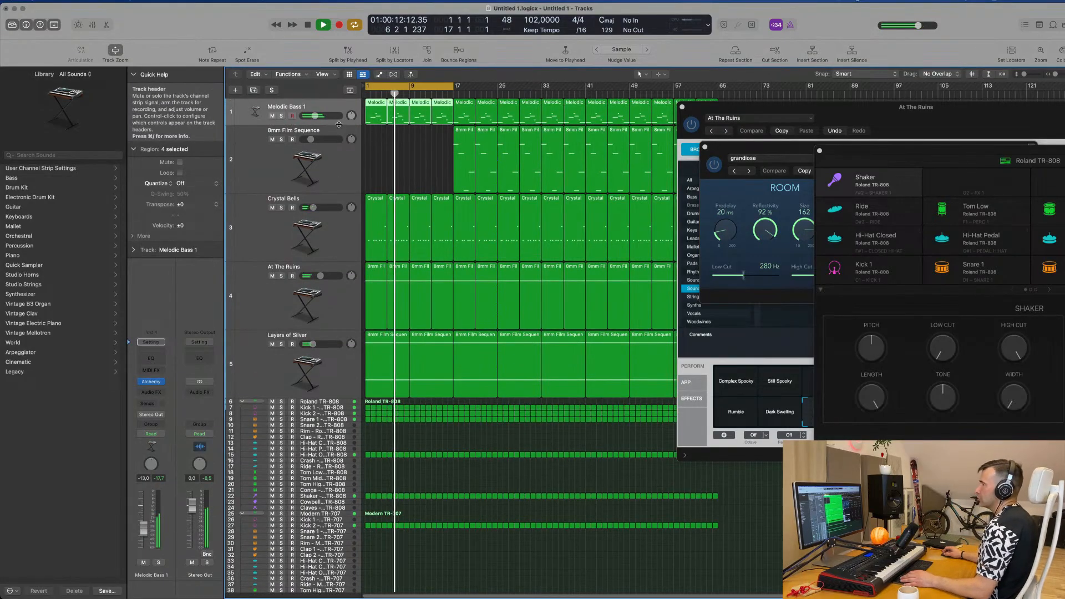
left_click_drag(338, 124, 338, 192)
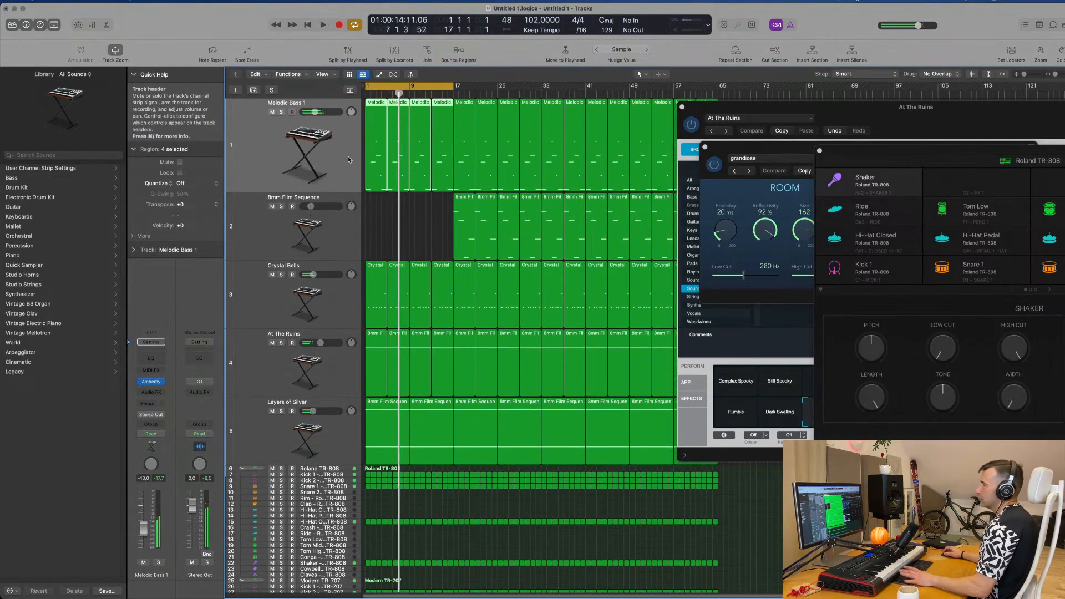
key("space")
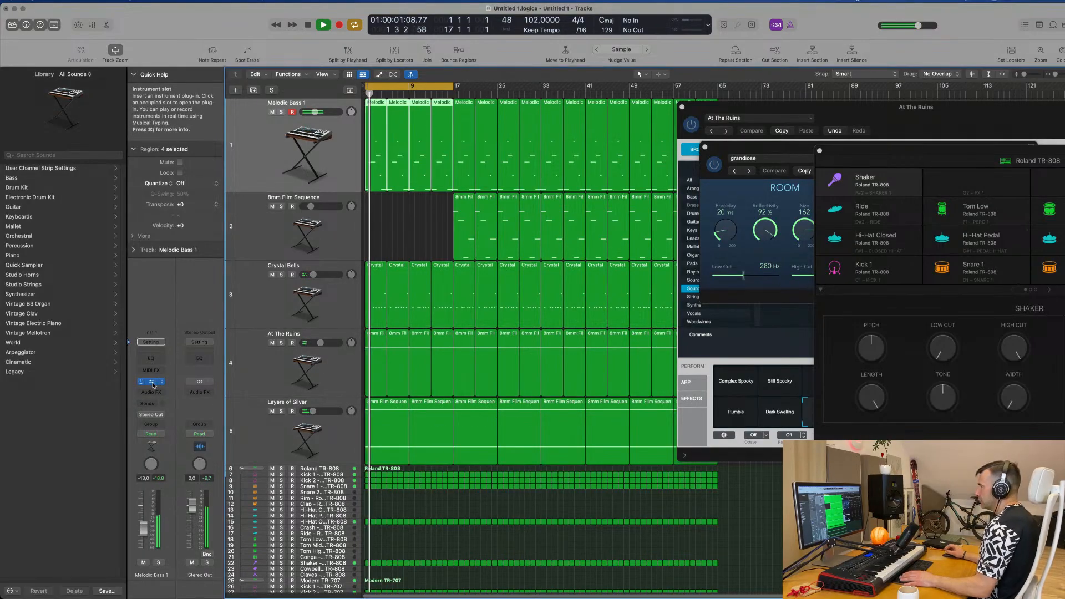
Step: Set the Cutoff of Melodic Bass 1 in Alchemy to 12.8% and close its instrument window
left_click_drag(667, 189, 708, 162)
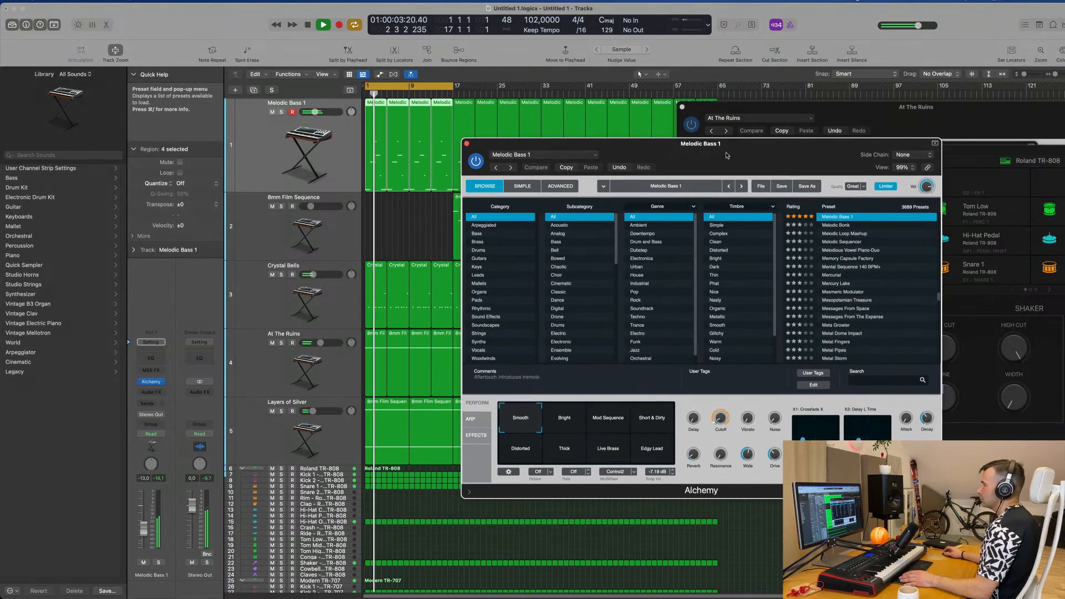
mouse_move(720, 424)
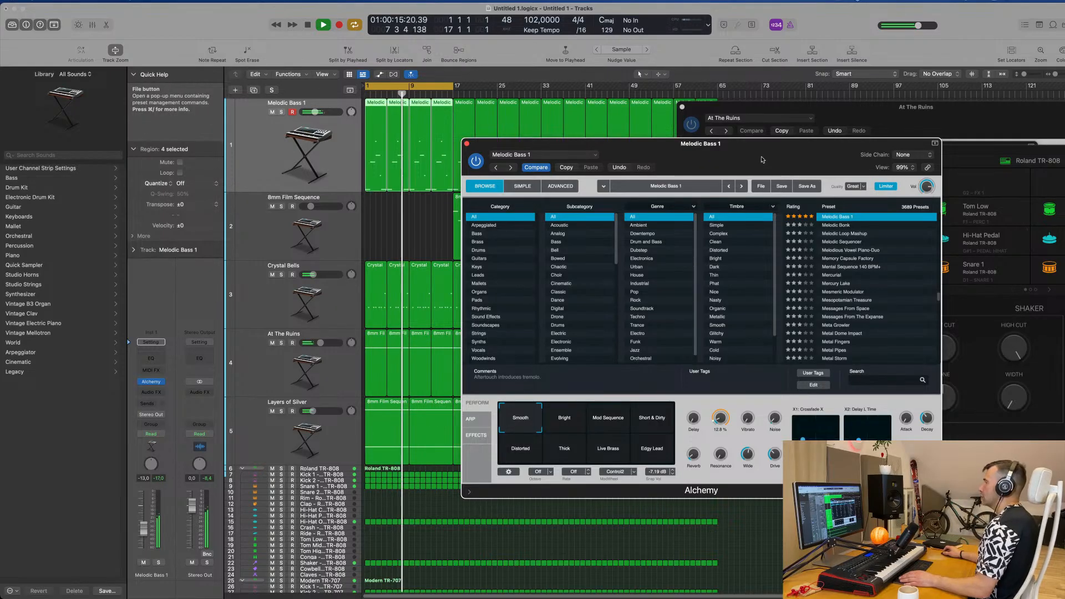
left_click_drag(750, 163, 702, 199)
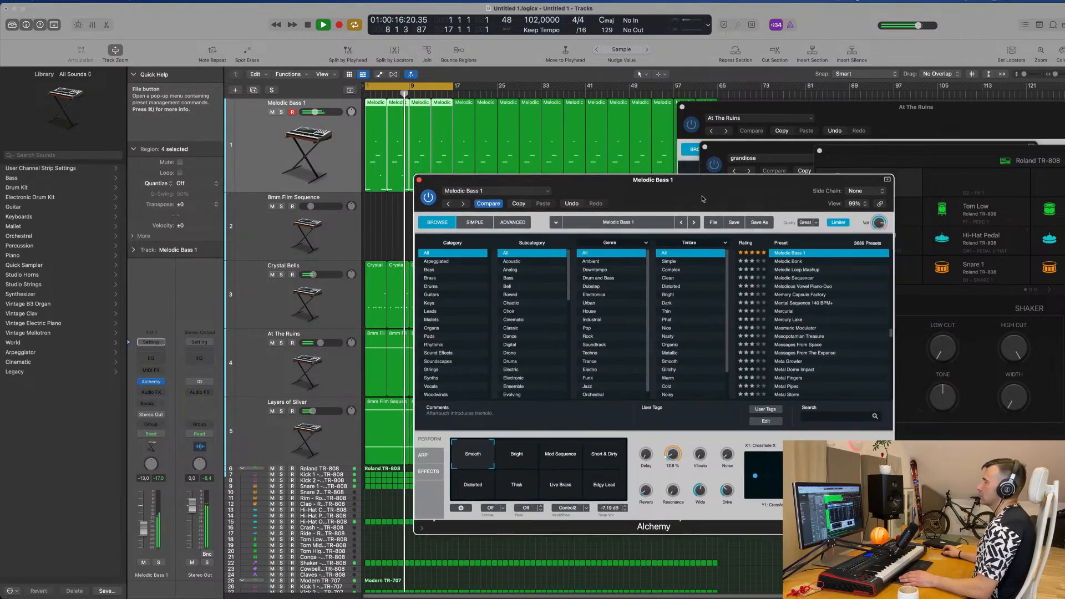
left_click(419, 180)
Step: Deselect the bass regions and play the first 16 bars through to judge the intro without the melody
scroll(413, 216, "down", 1)
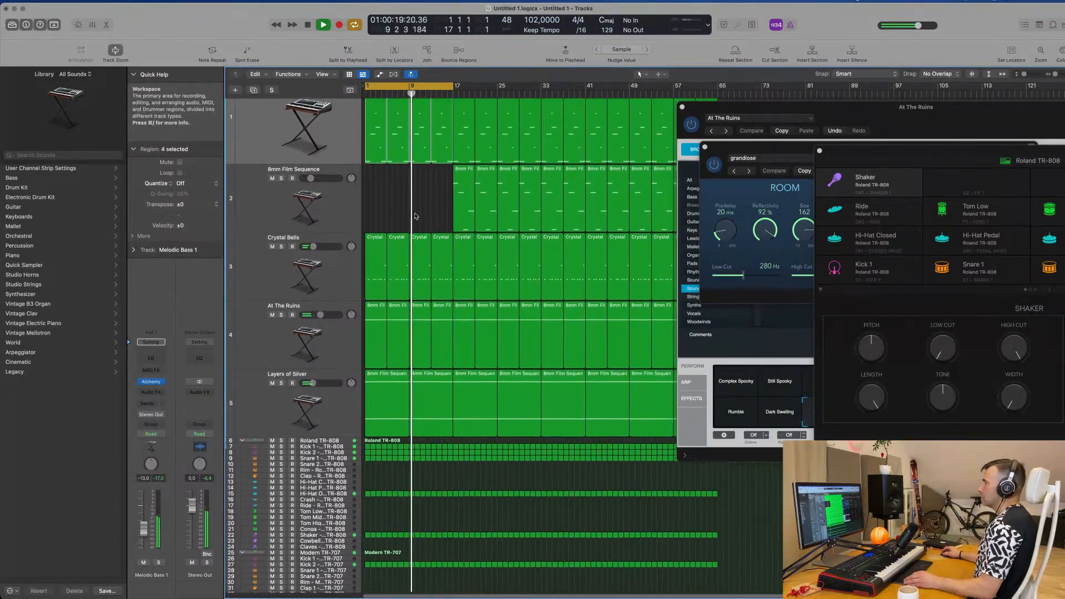
scroll(413, 222, "up", 1)
scroll(418, 233, "up", 2)
scroll(418, 233, "down", 2)
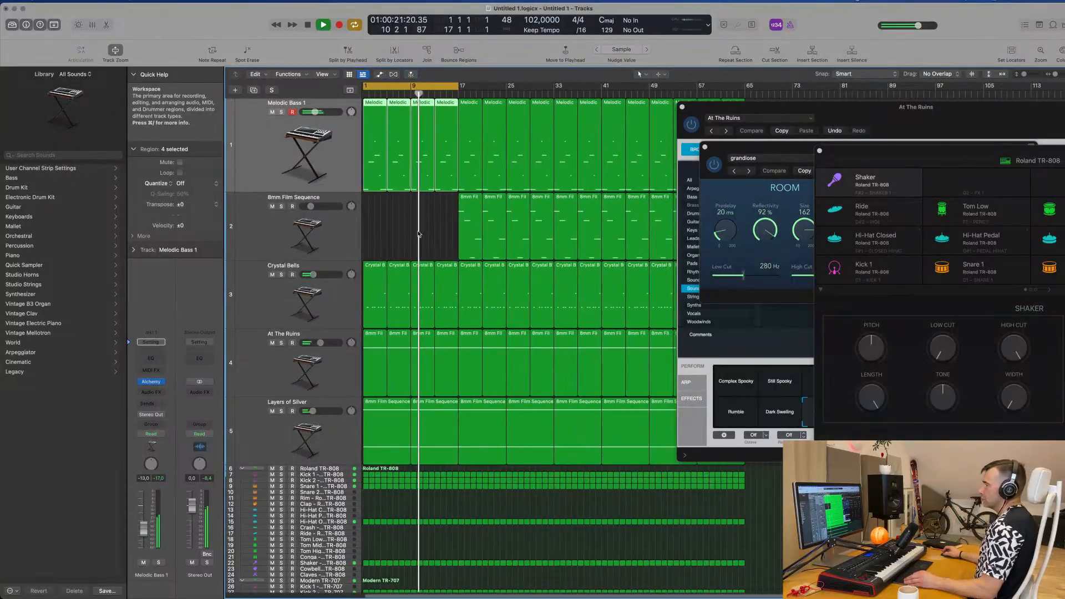
scroll(419, 233, "up", 3)
scroll(419, 233, "right", 1)
left_click(420, 233)
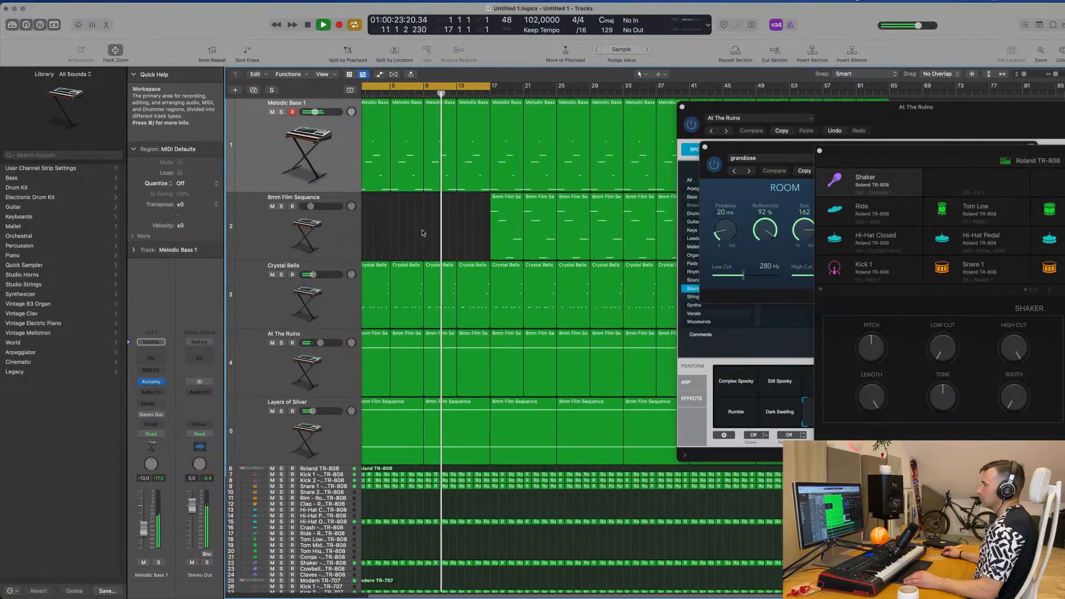
scroll(423, 233, "down", 3)
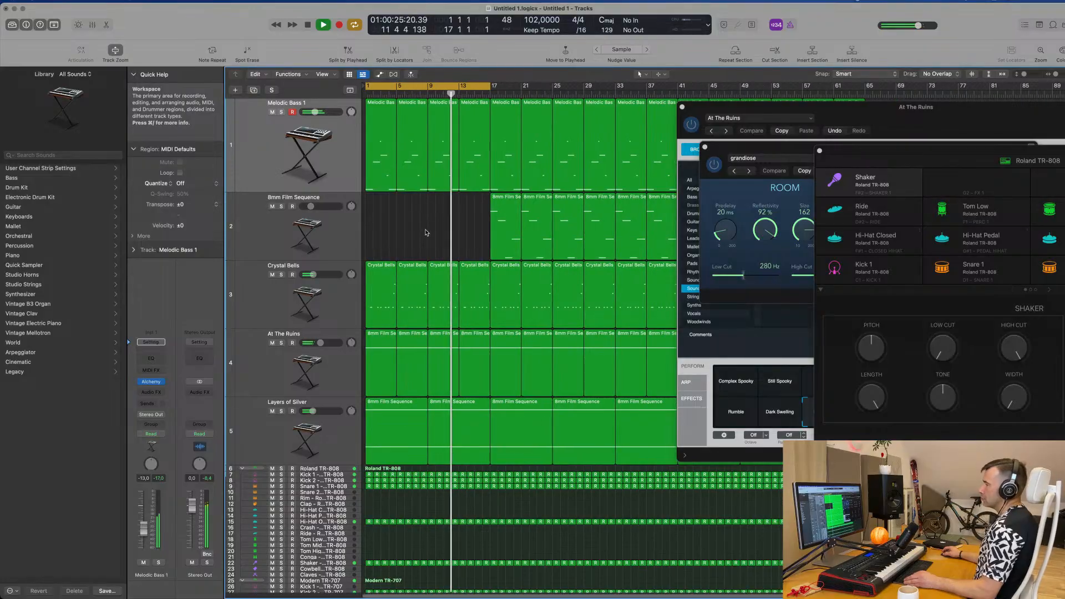
scroll(427, 229, "down", 2)
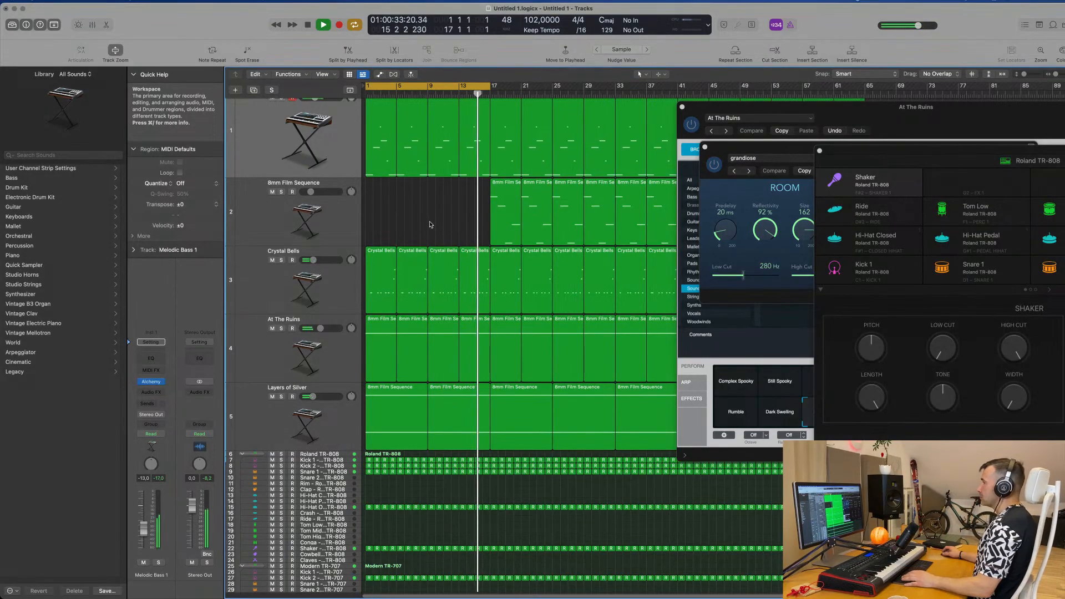
scroll(430, 223, "down", 3)
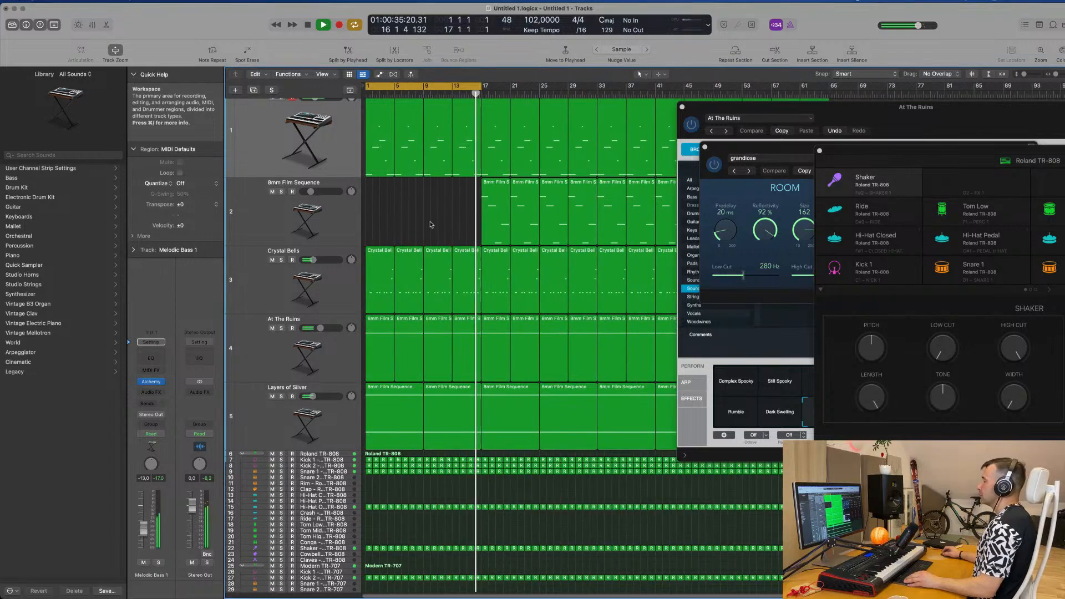
scroll(431, 223, "up", 3)
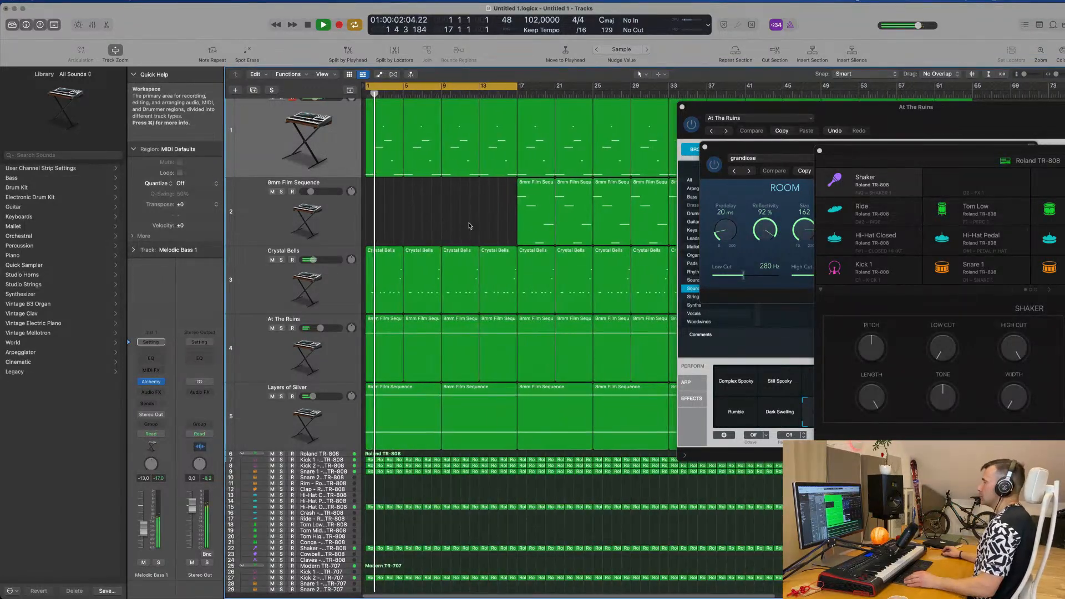
Step: Briefly solo the Layers of Silver track and the At The Ruins track to hear each one alone
scroll(456, 225, "down", 1)
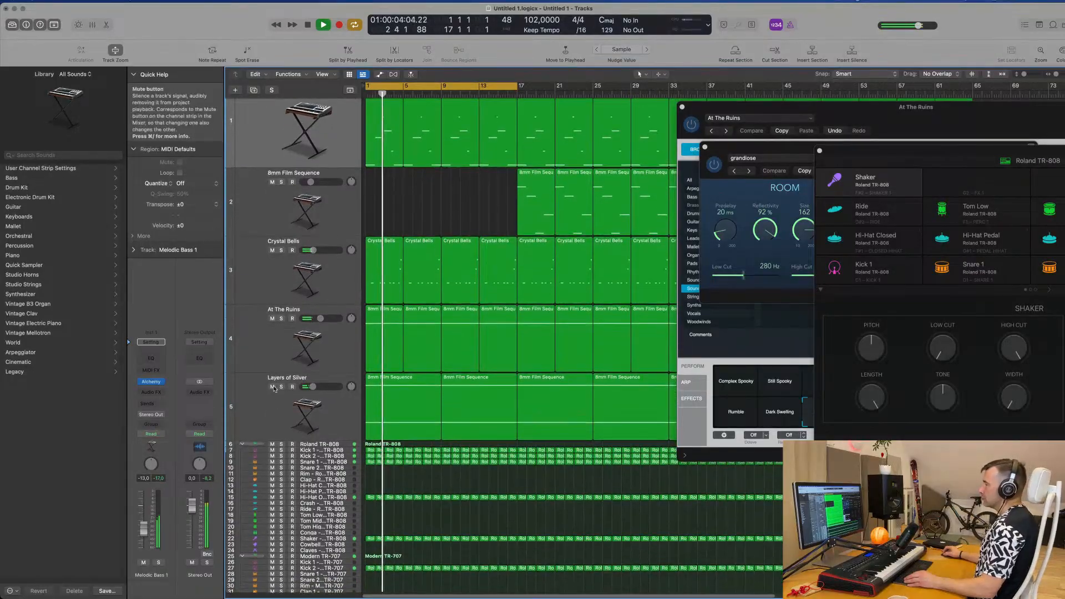
left_click(281, 387)
left_click(282, 387)
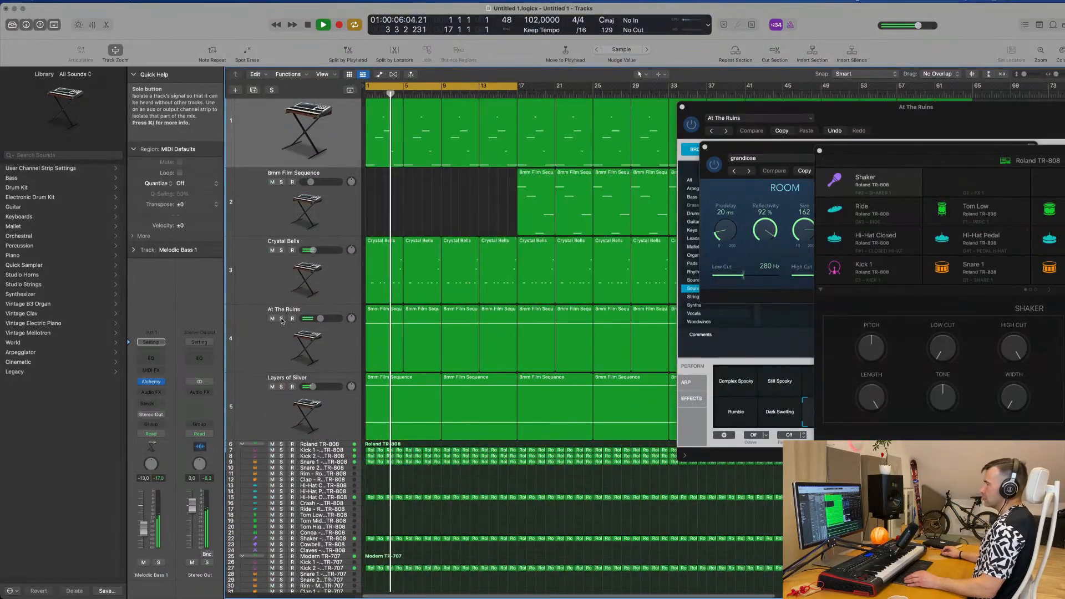
left_click(282, 318)
left_click(281, 319)
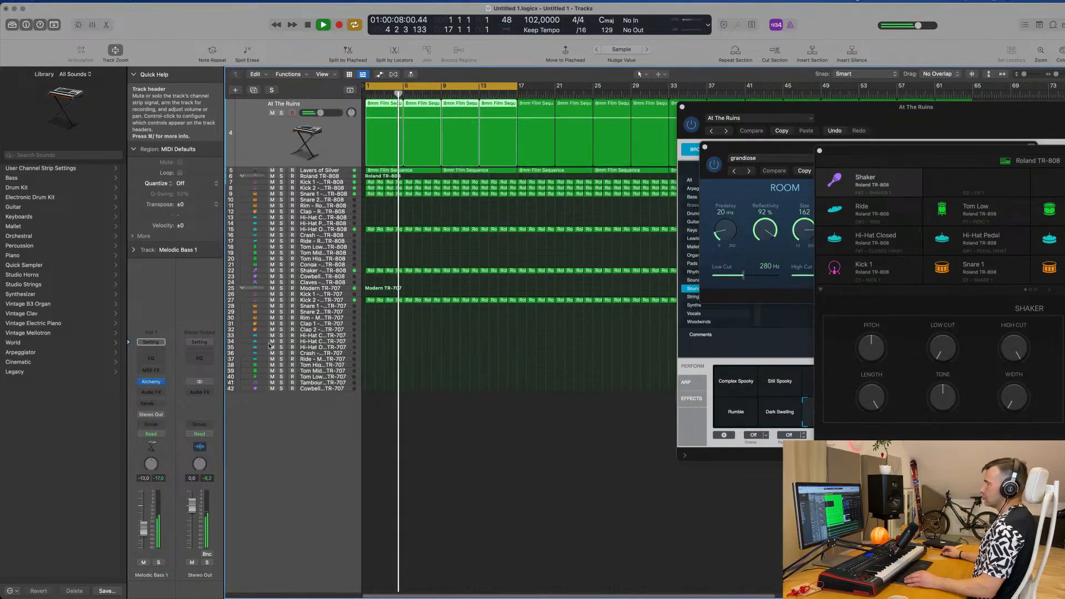
Step: Add a Channel EQ to At The Ruins with a low cut at 402 Hz and raise the track's volume to -2.4 dB
left_click(275, 337)
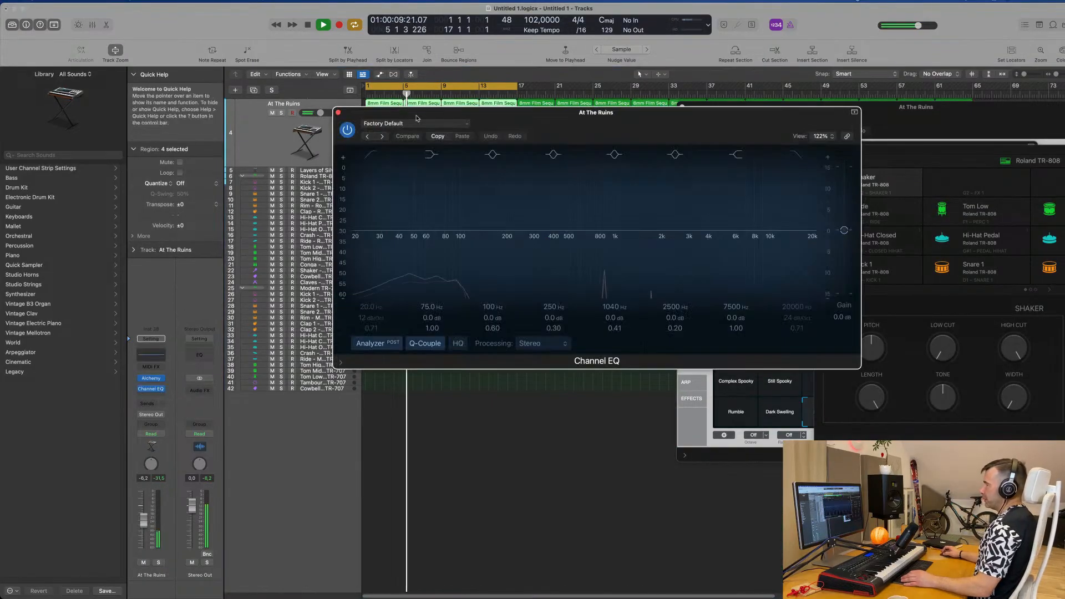
left_click(372, 156)
left_click_drag(373, 221, 565, 211)
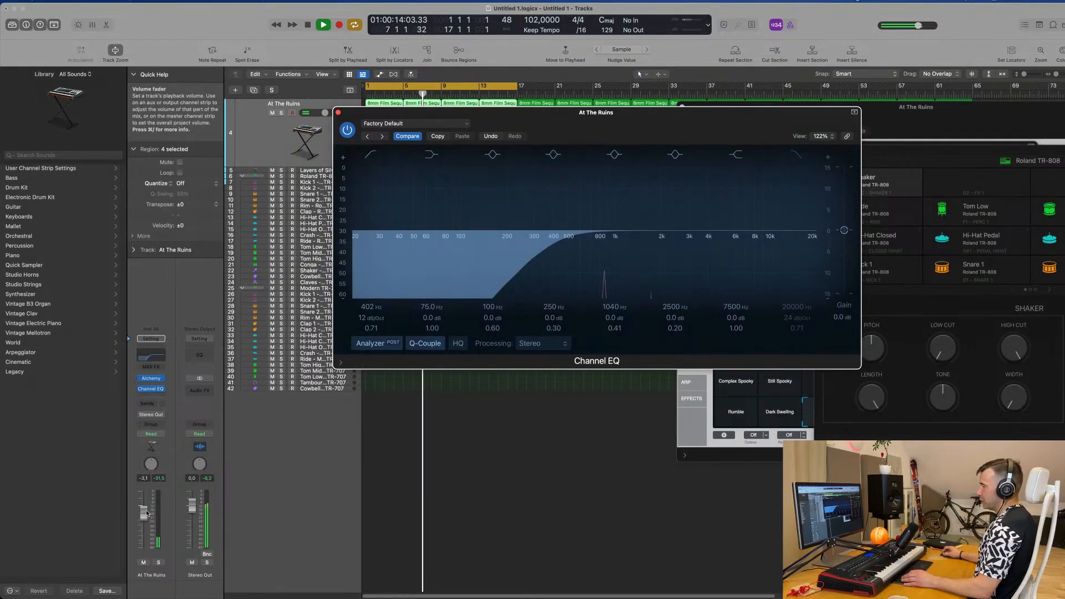
left_click_drag(147, 513, 146, 510)
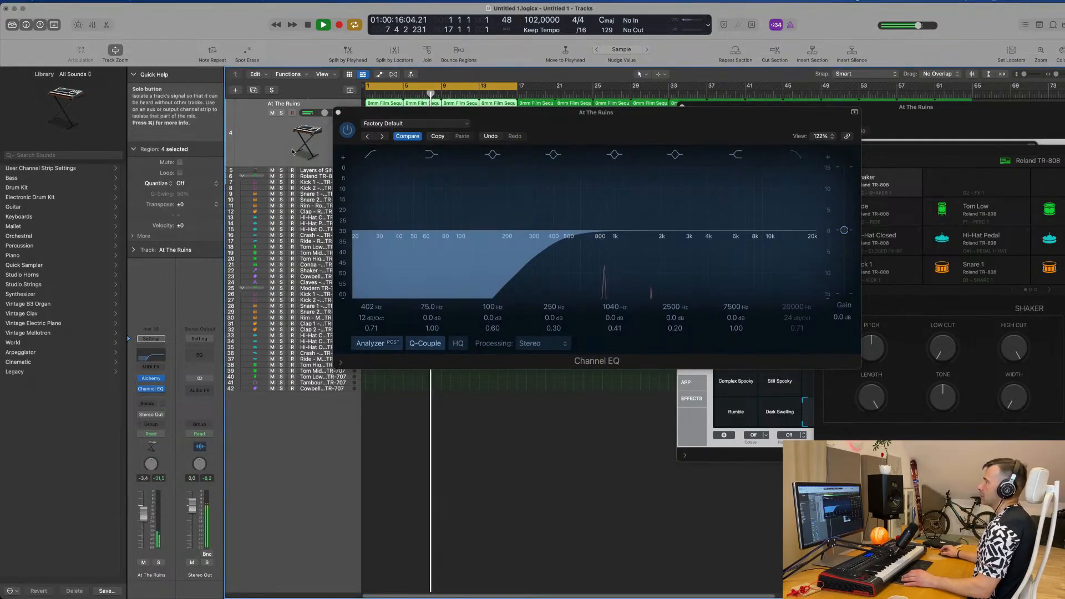
left_click(151, 388)
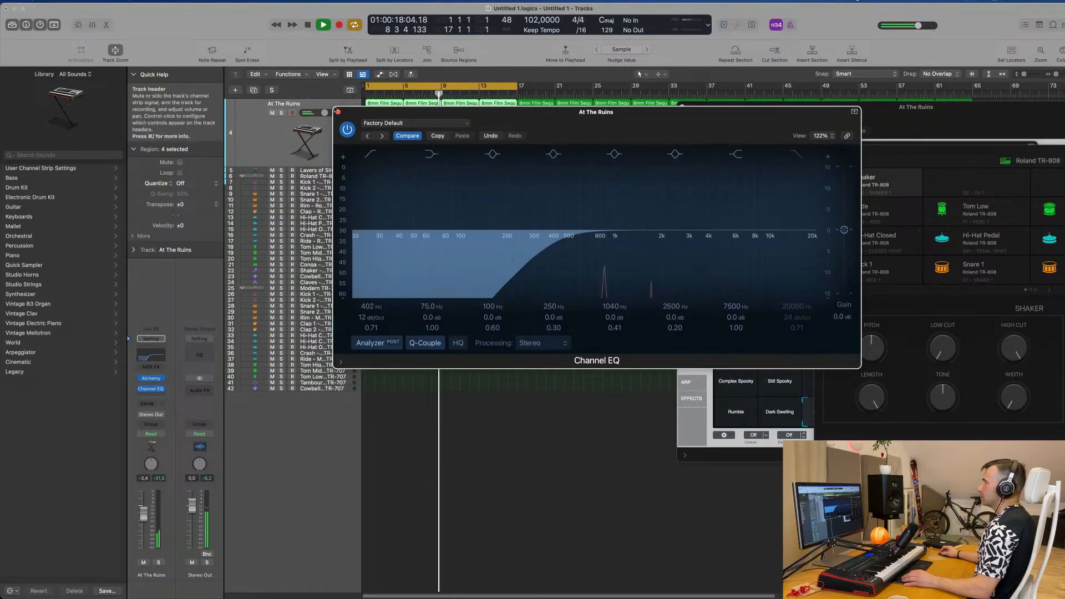
left_click(338, 112)
scroll(459, 274, "up", 3)
scroll(460, 274, "down", 2)
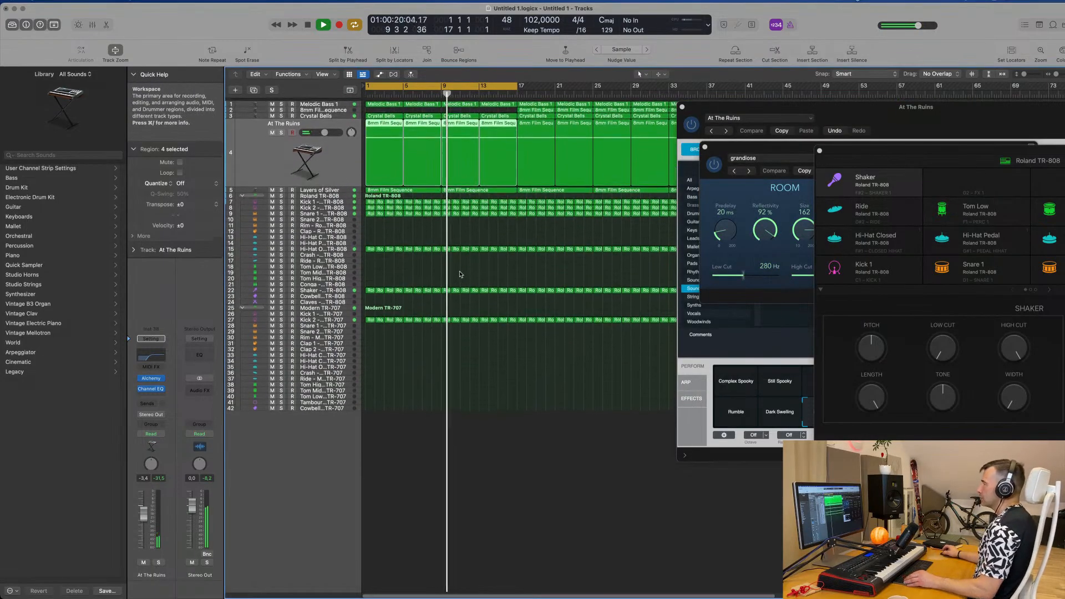
Step: Copy the first Kick 2 TR-707 region to bar 1 of the Crash TR-707 track and leave only its opening note
left_click(420, 386)
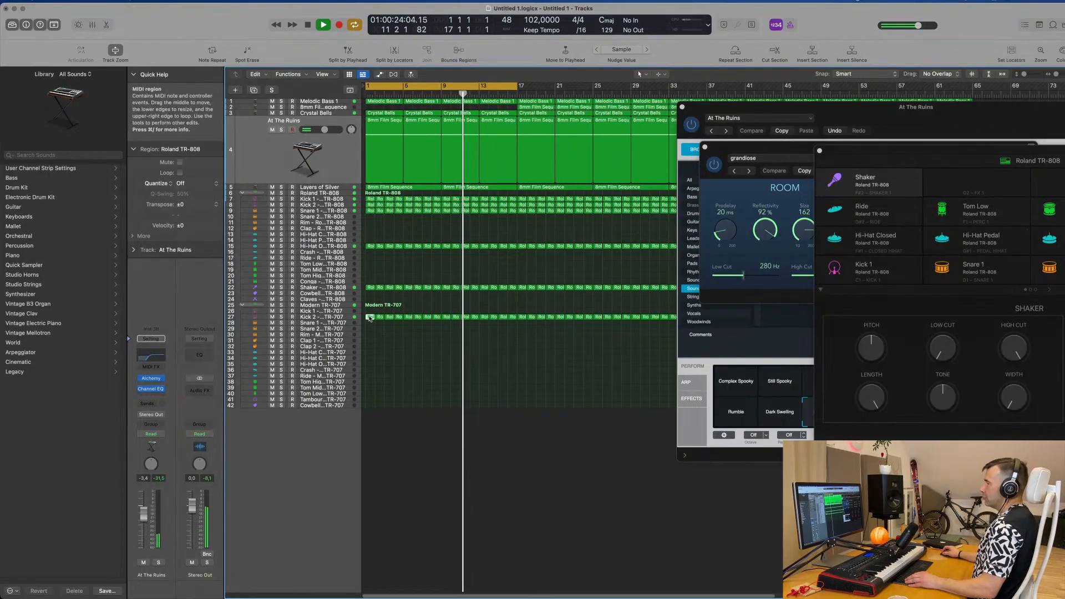
left_click_drag(369, 317, 370, 373)
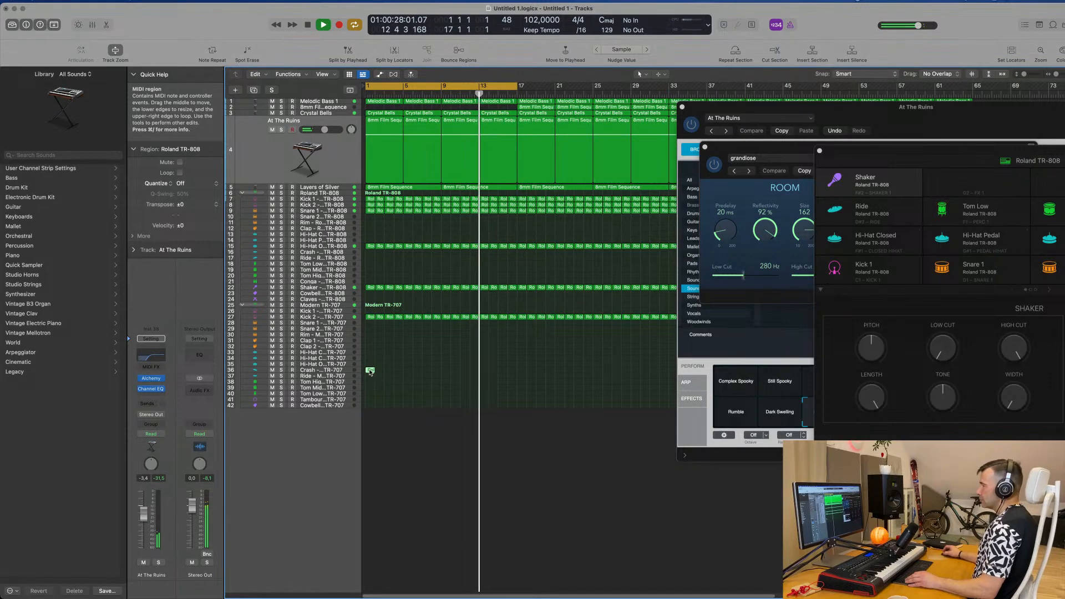
double_click(370, 371)
left_click_drag(381, 514, 409, 532)
key("Return")
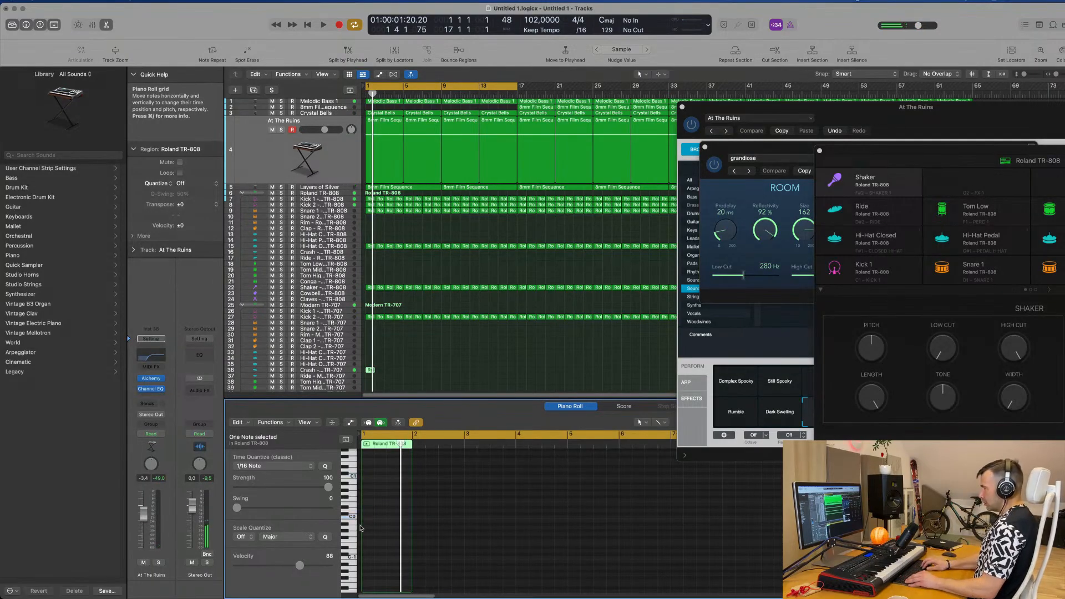
key("space")
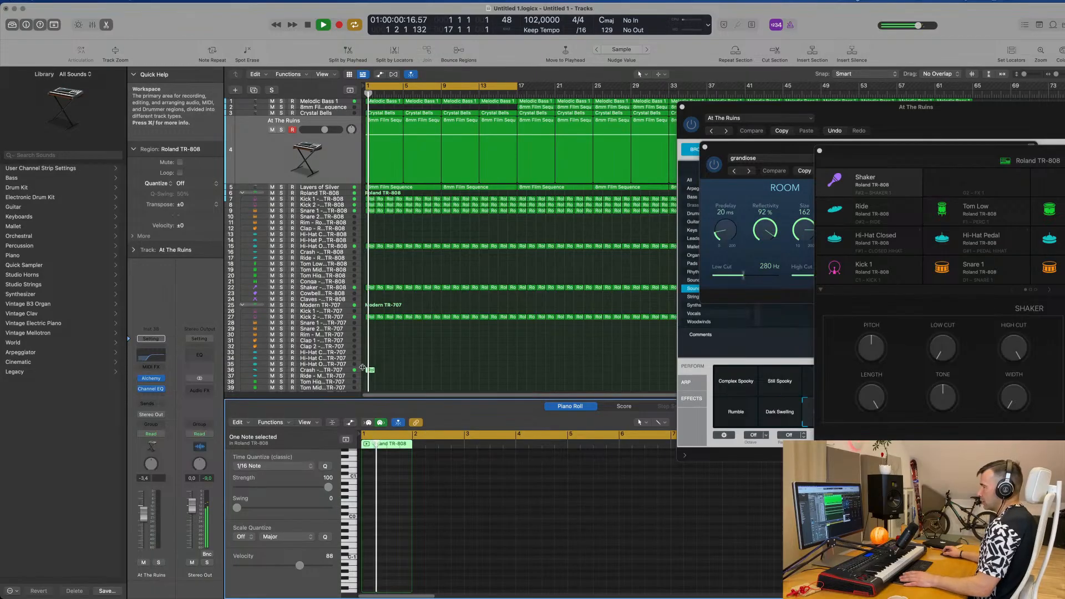
Step: Lower the Crash TR-707 track's volume to -13.2 dB and add a send to Bus 7, raising the send level
left_click(342, 370)
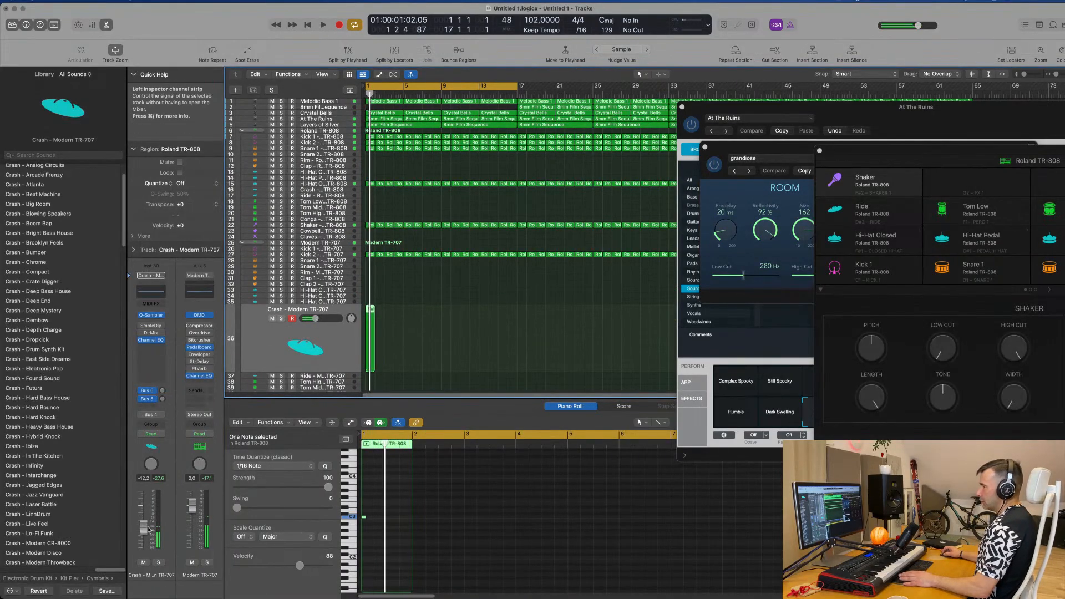
left_click(148, 407)
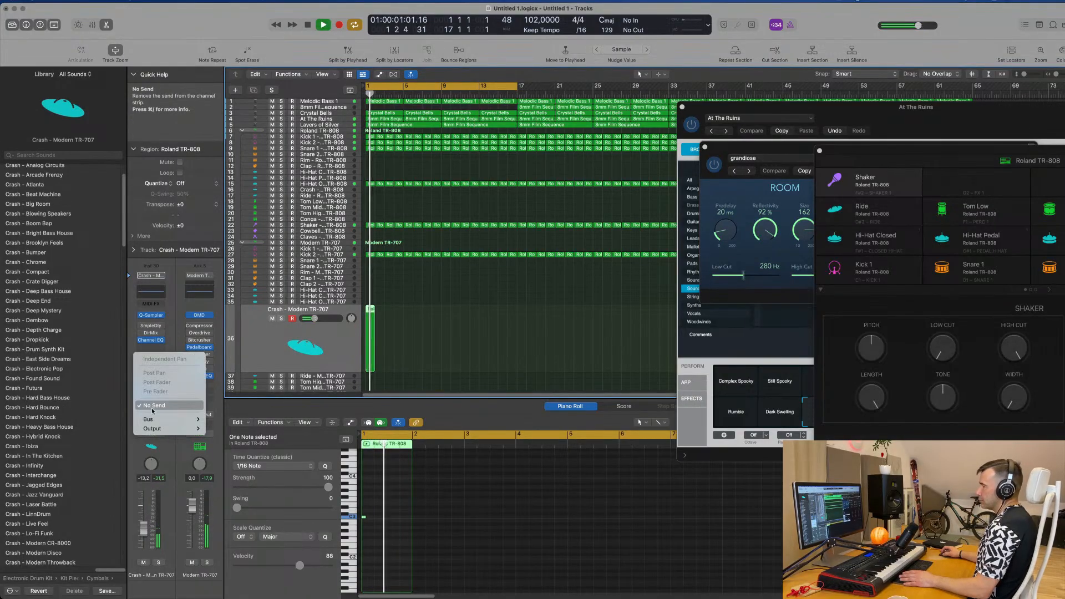
mouse_move(153, 419)
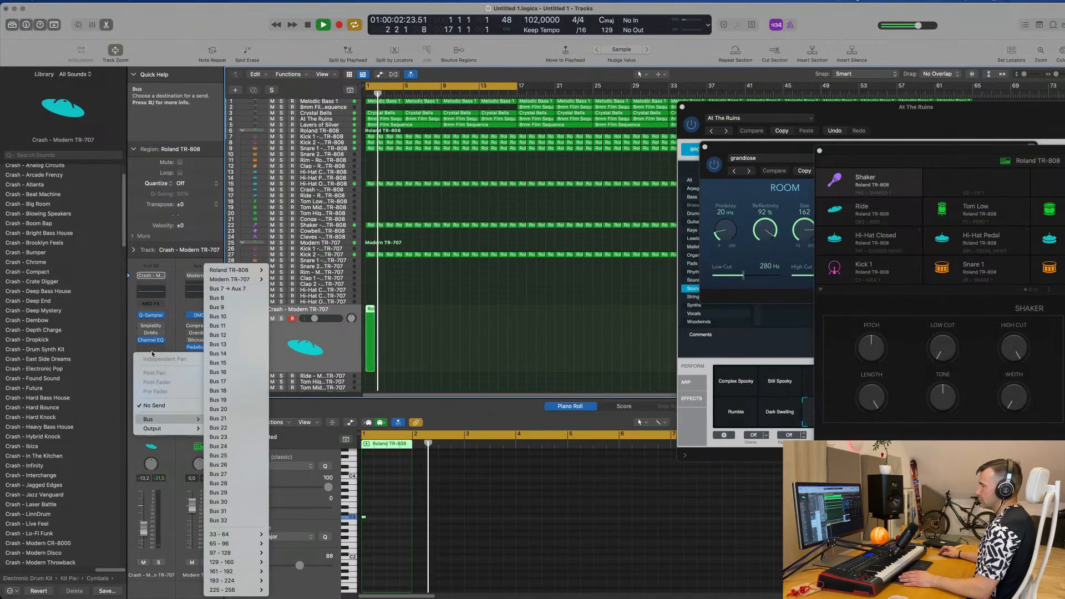
left_click(227, 288)
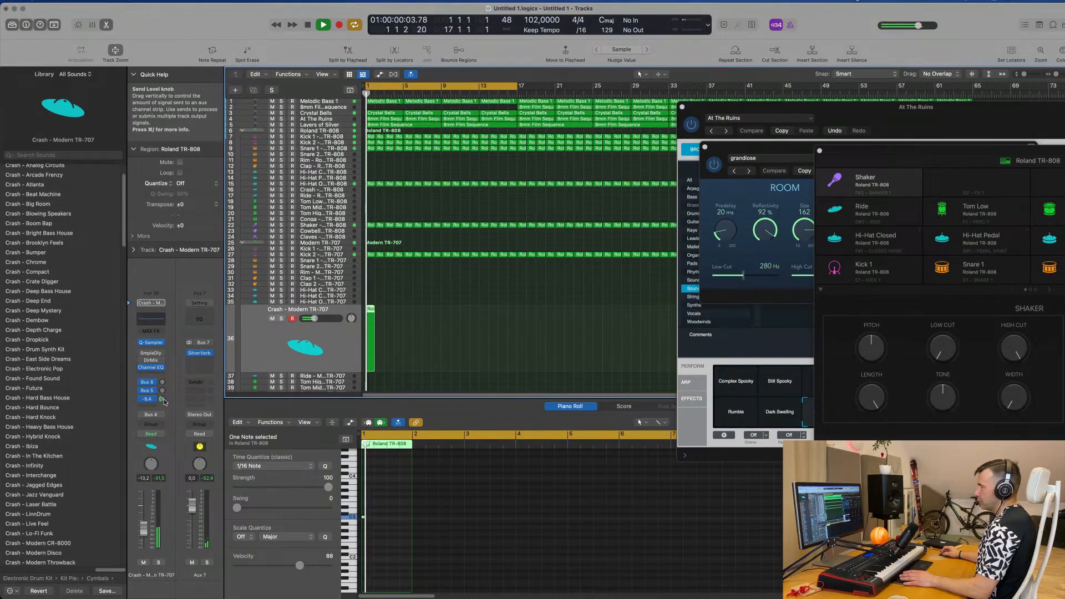
left_click_drag(164, 402, 164, 403)
key("space")
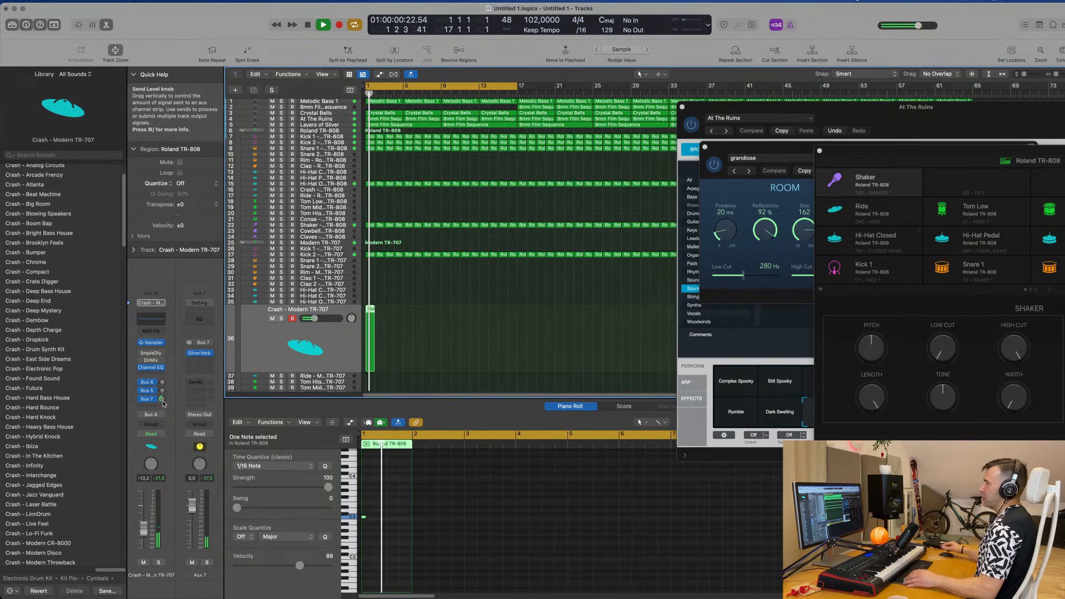
Step: Copy the crash region to bar 9, and copy both crash regions to bars 17 and 25
left_click(379, 314)
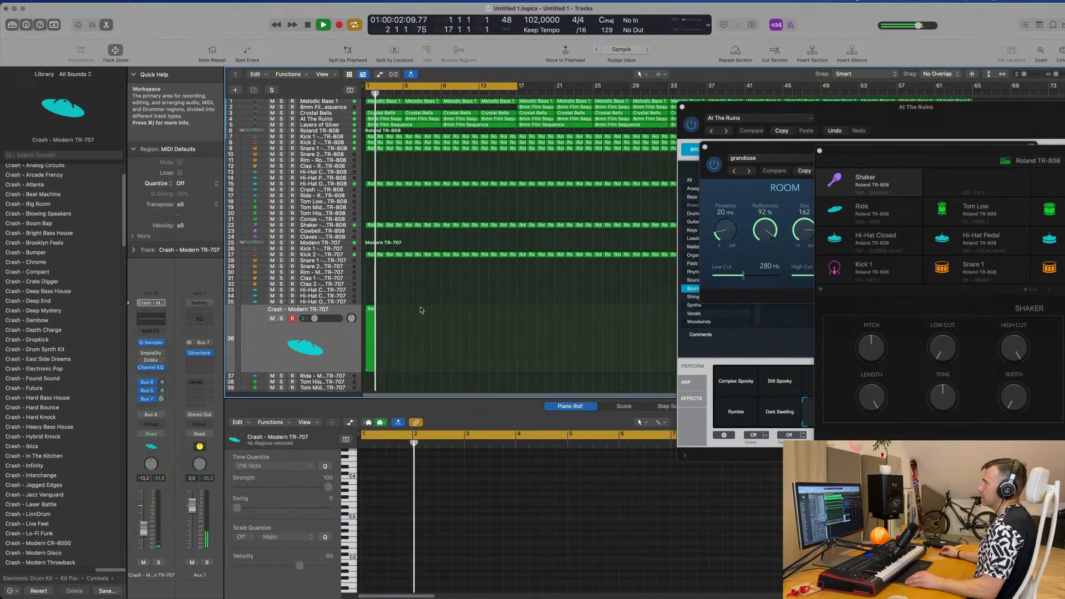
left_click_drag(371, 311, 447, 311)
left_click(370, 314, "shift")
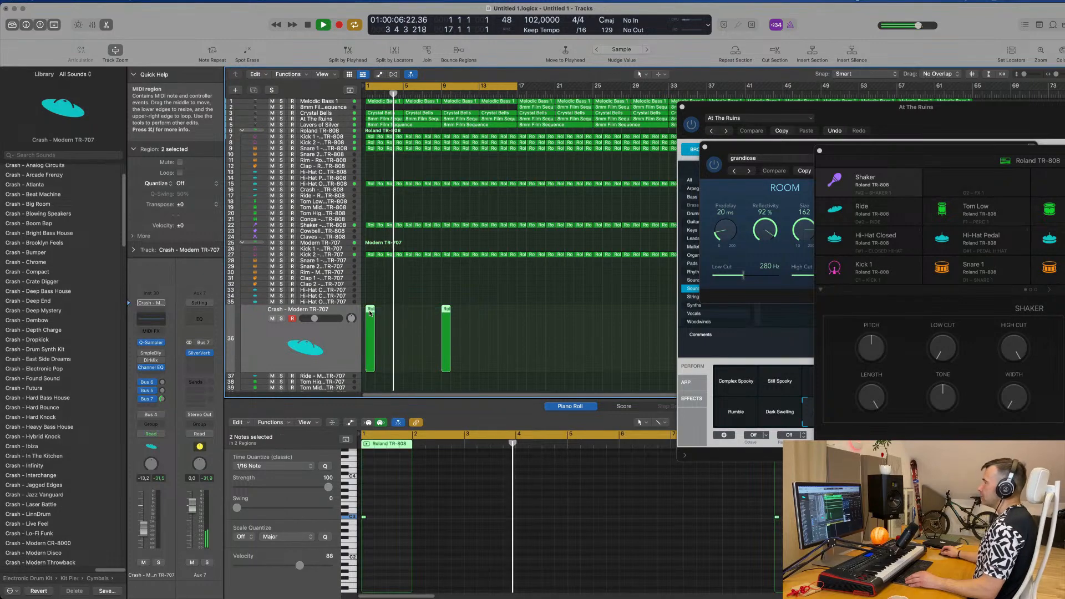
left_click_drag(370, 313, 522, 311)
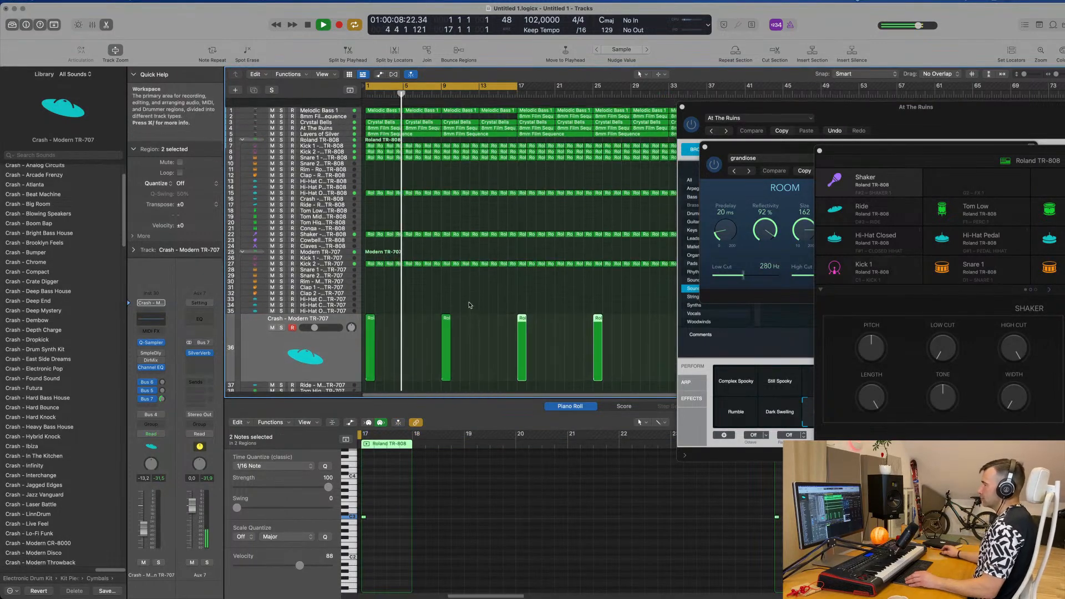
Step: Move the At The Ruins window off the arrangement and copy the first Snare 1 TR-808 region to bar 1 of the Rim TR-808 track
scroll(492, 217, "up", 3)
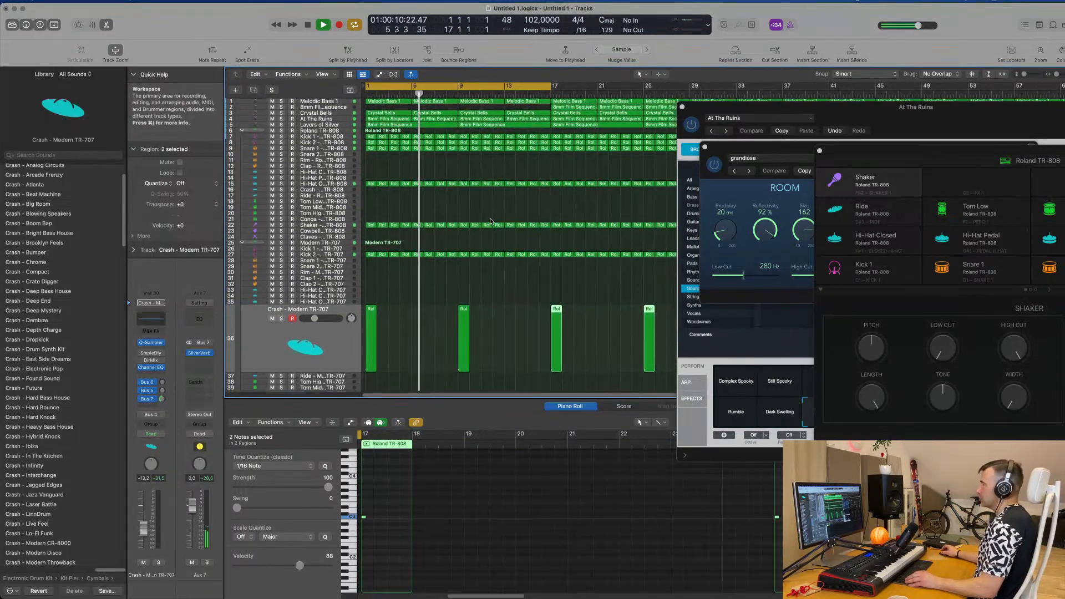
left_click_drag(888, 114, 754, 229)
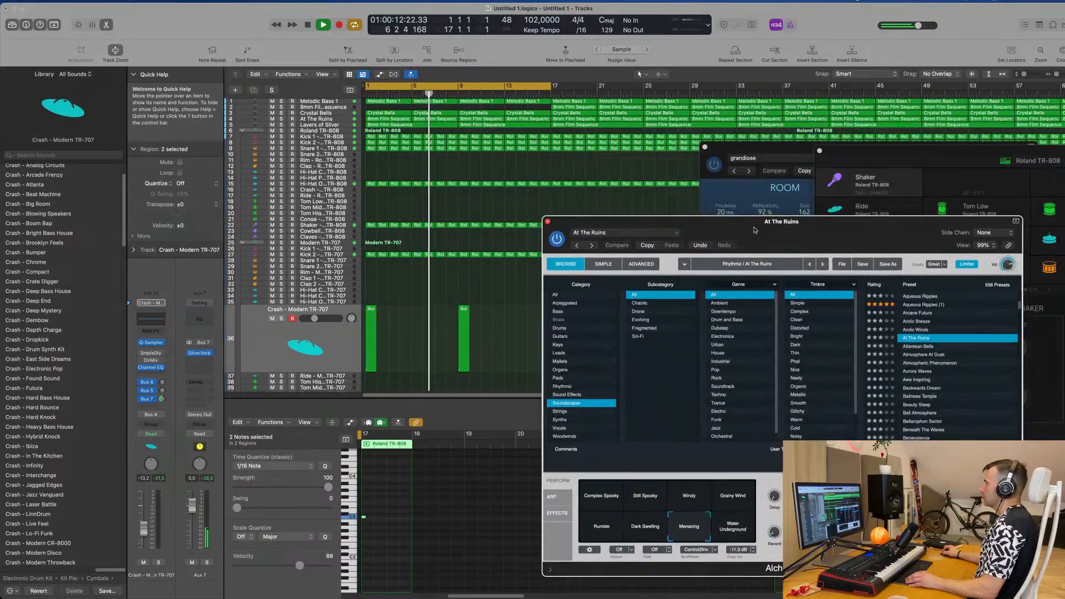
scroll(449, 212, "down", 2)
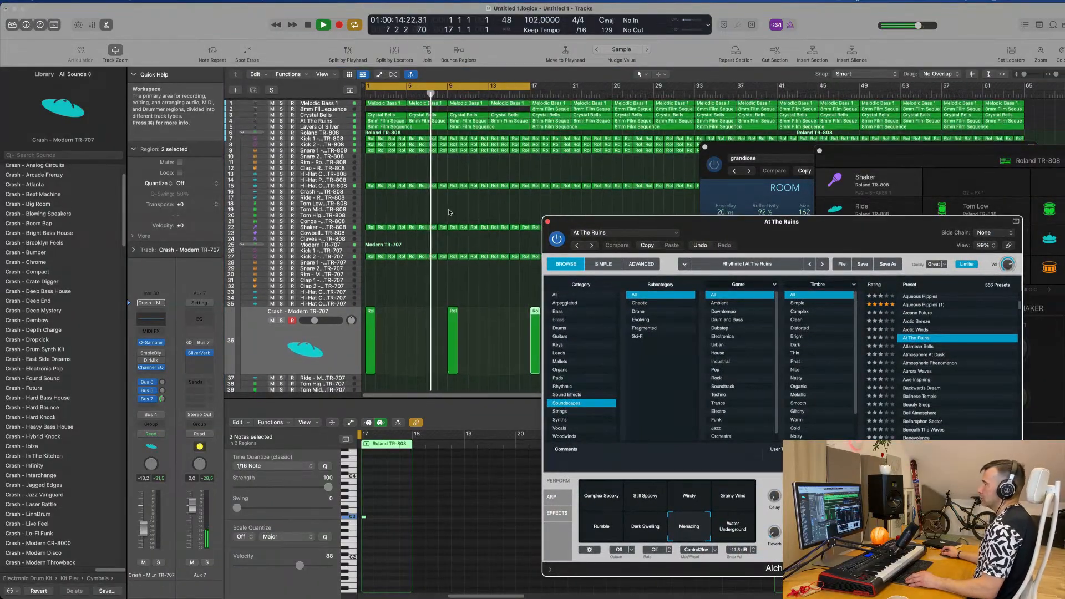
scroll(449, 212, "down", 2)
left_click(400, 184)
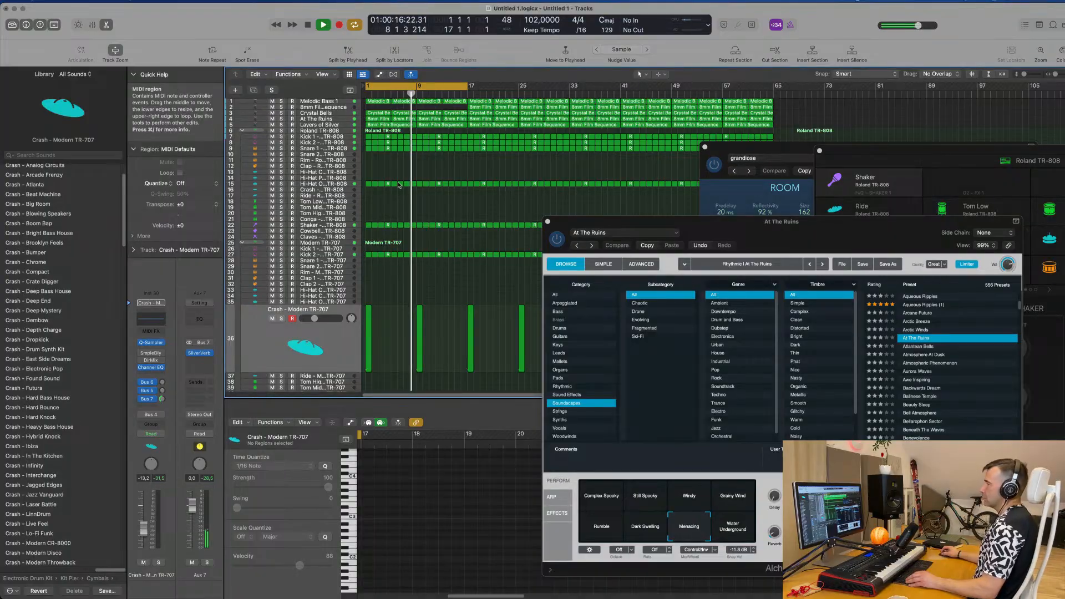
left_click(367, 149)
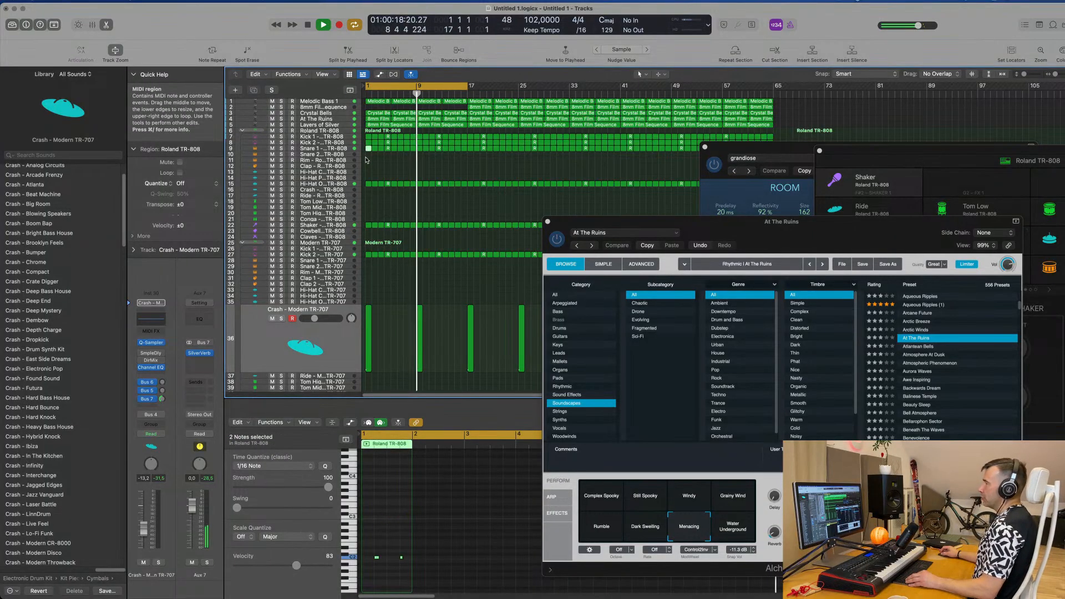
left_click_drag(366, 160, 366, 161)
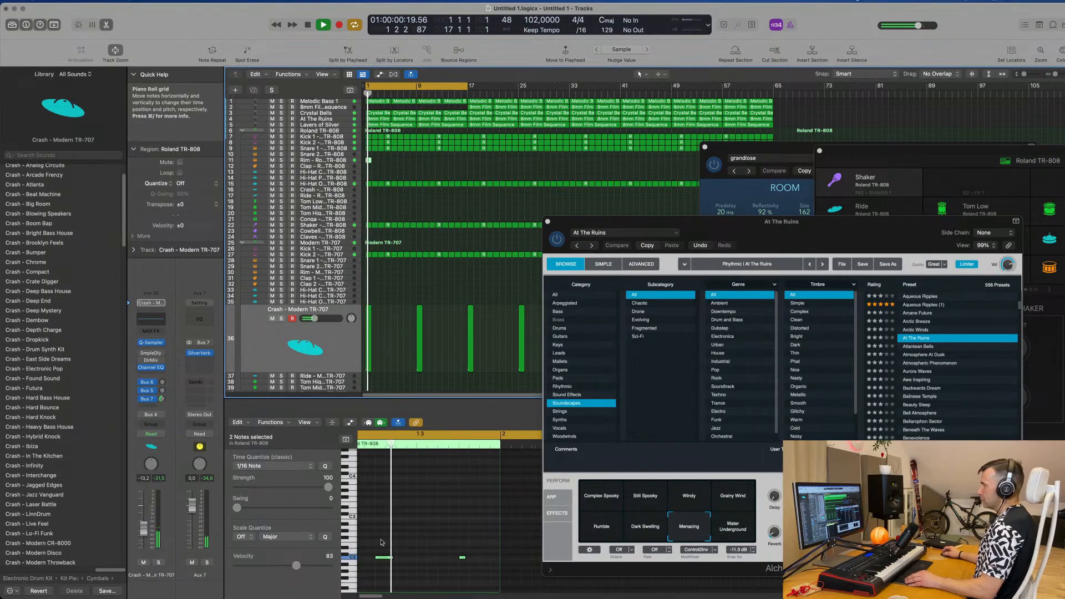
Step: Shift both notes of the rim region slightly later in bar 1 and play the result
scroll(387, 547, "down", 5)
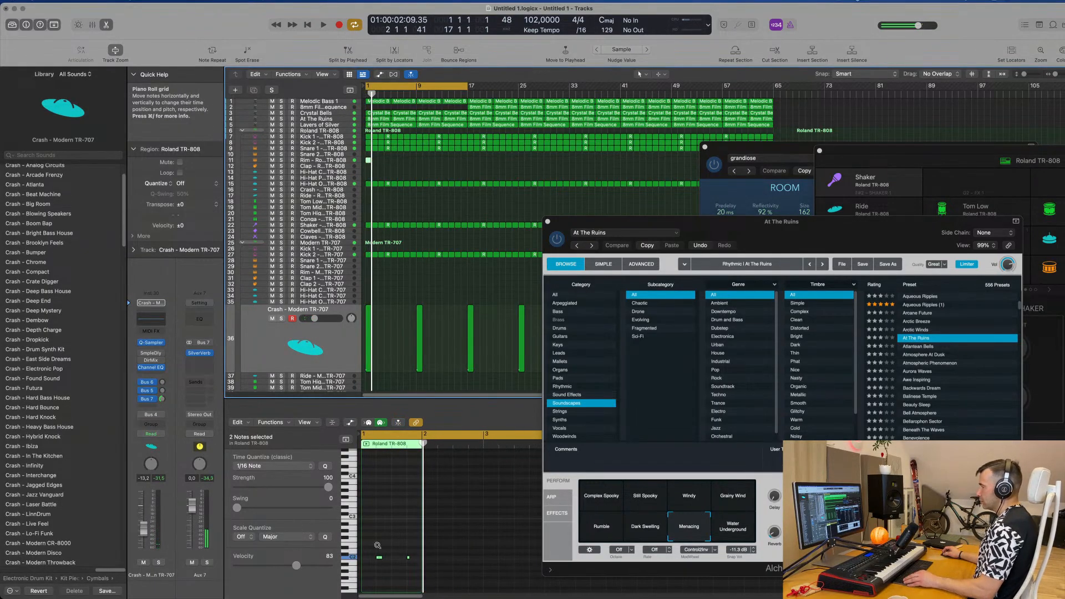
scroll(383, 552, "up", 5)
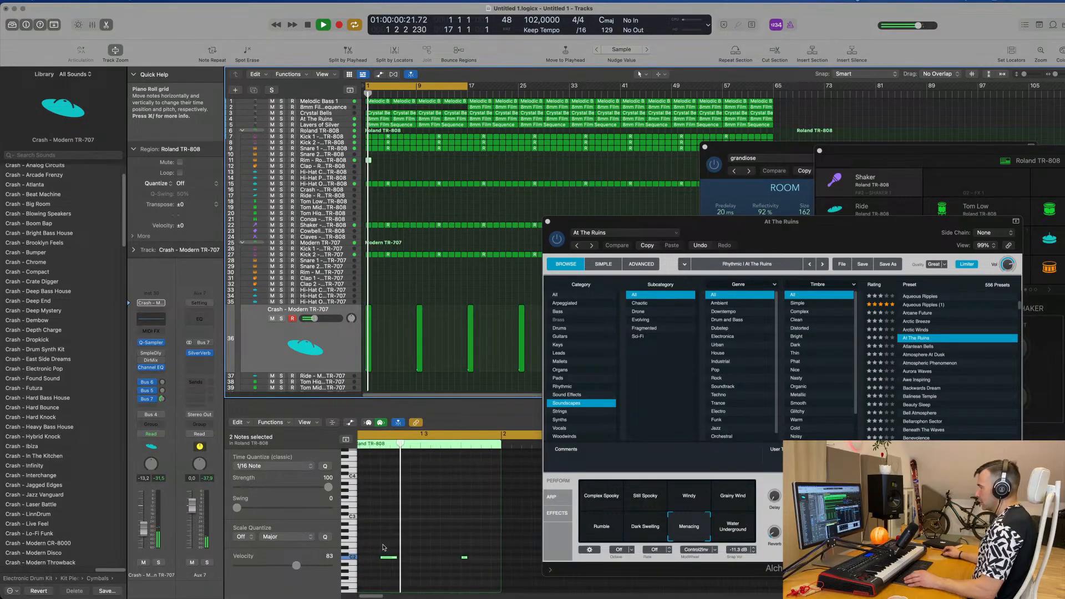
left_click_drag(391, 557, 411, 560)
key("space")
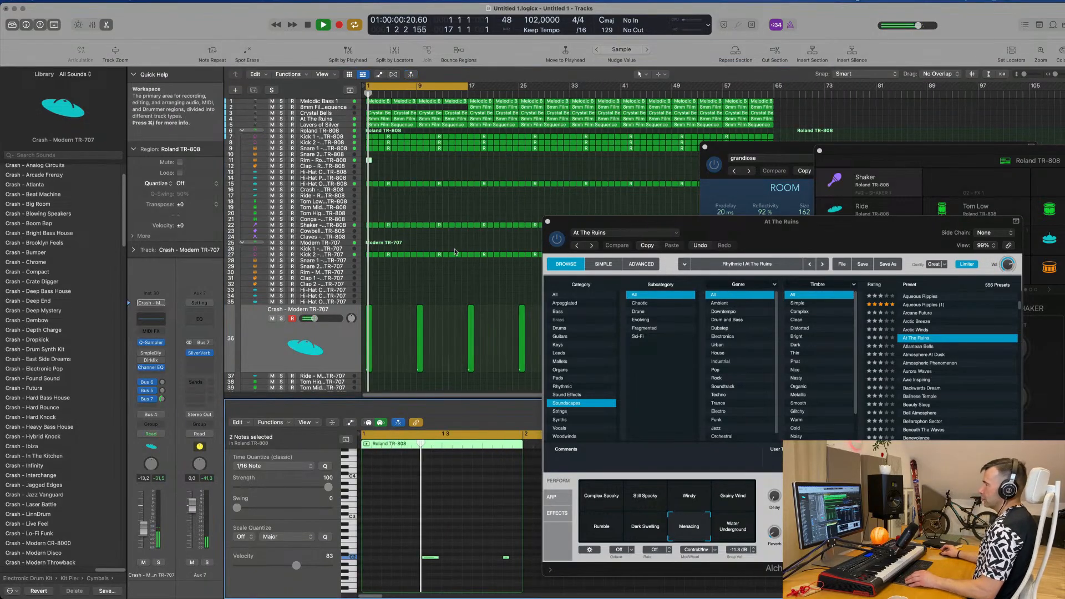
Step: Audition the Rim TR-808 track and lower its volume to -15.4 dB
left_click(335, 160)
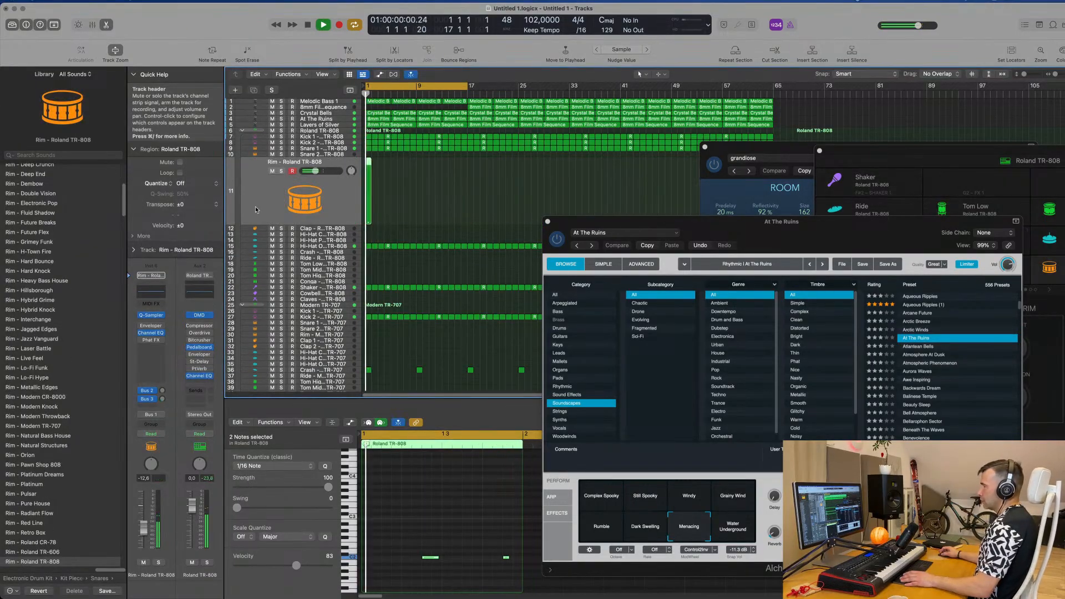
key("space")
left_click(408, 538)
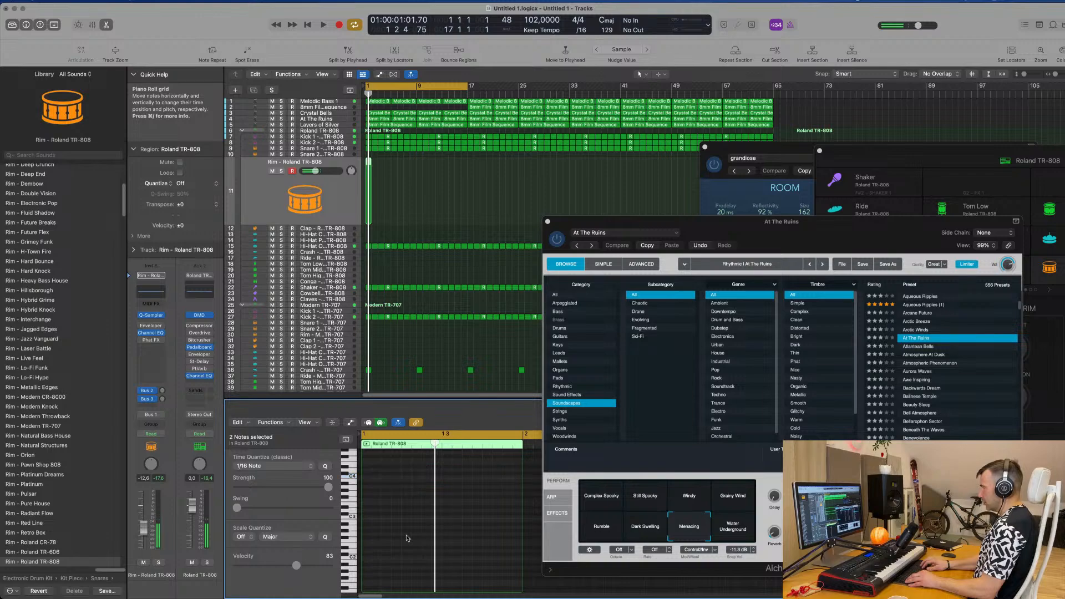
left_click(332, 181)
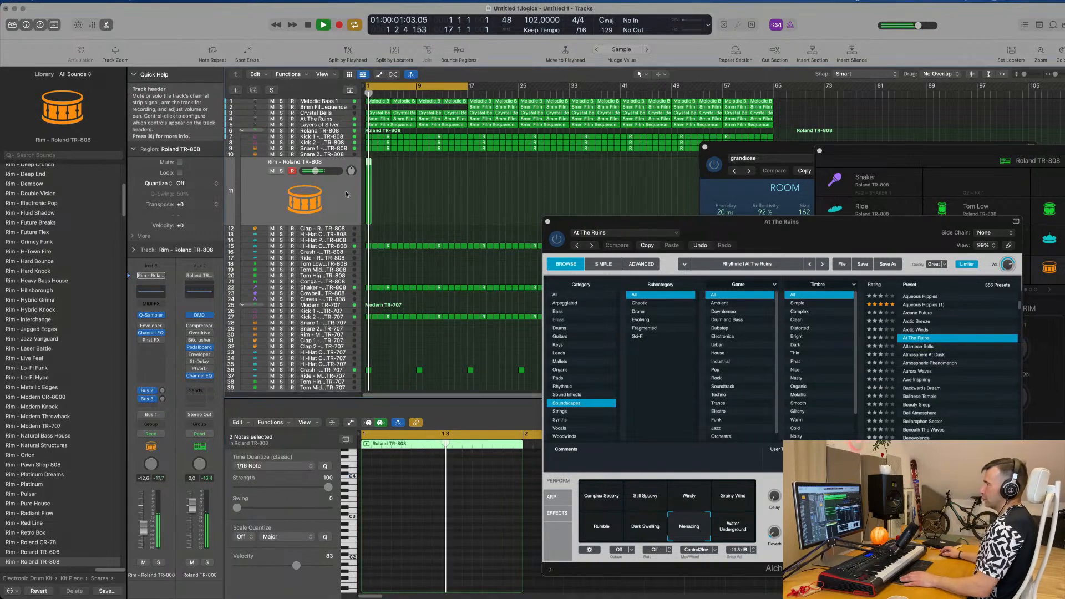
key("space")
key("space")
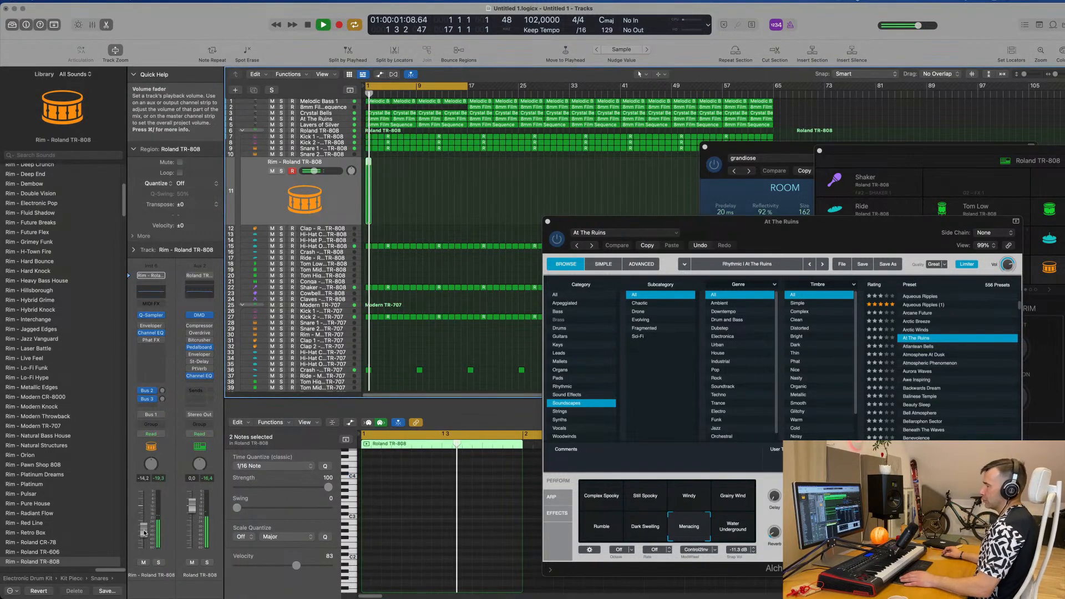
key("space")
key("space")
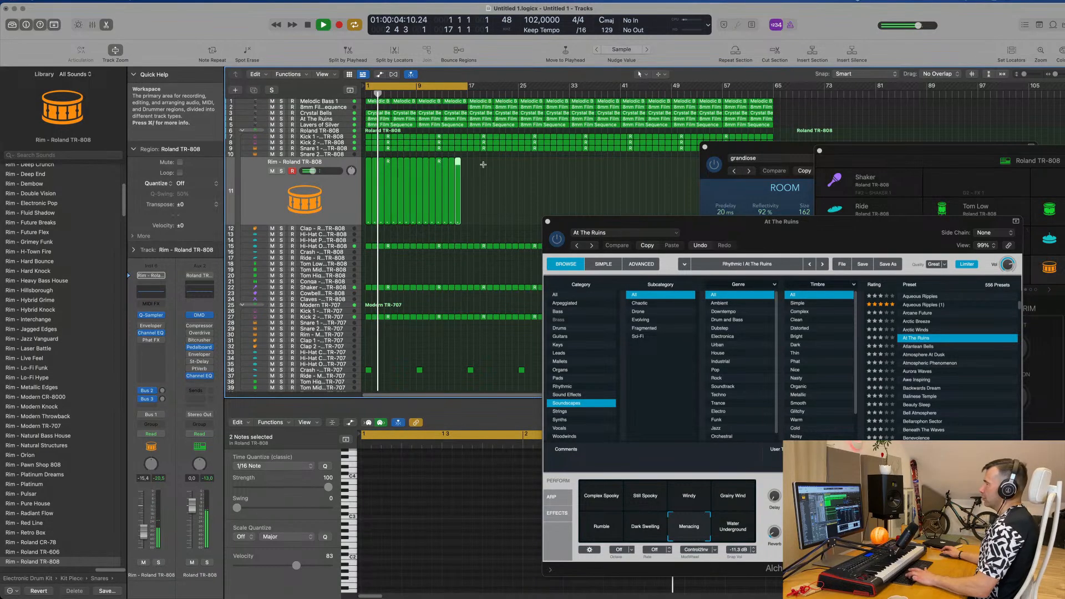
Step: Fill bars 1 to 16 with the rim region and repeat all 16 regions three times, extending the rim part through bar 64
left_click_drag(485, 167, 366, 179)
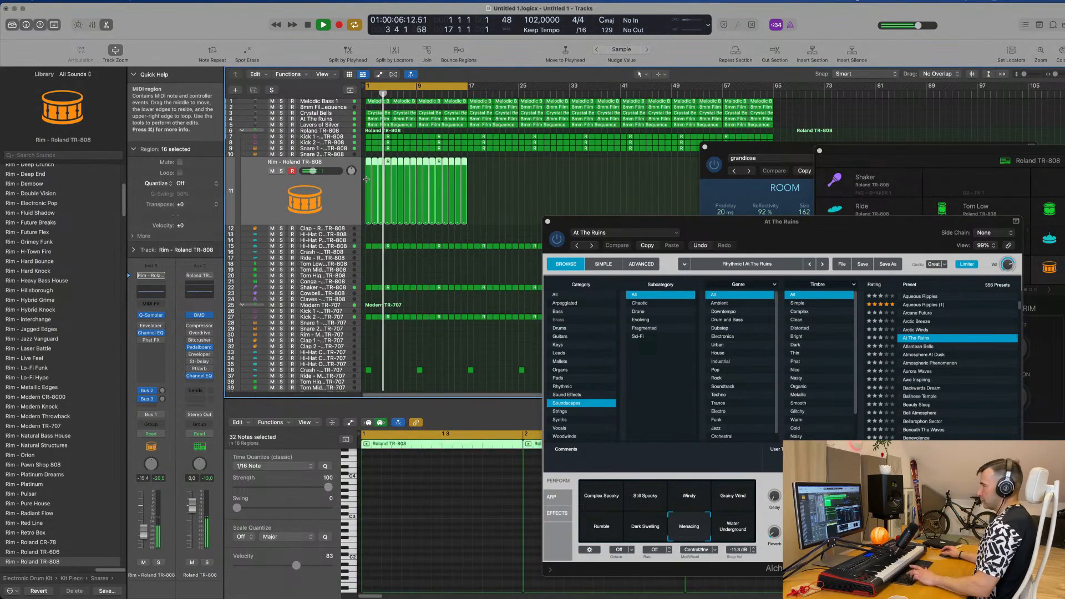
key("super+r")
key("super+r")
key("super+r")
Step: Move the Aux 7 SilverVerb window clear of the arrangement and close the At The Ruins instrument window
left_click(722, 146)
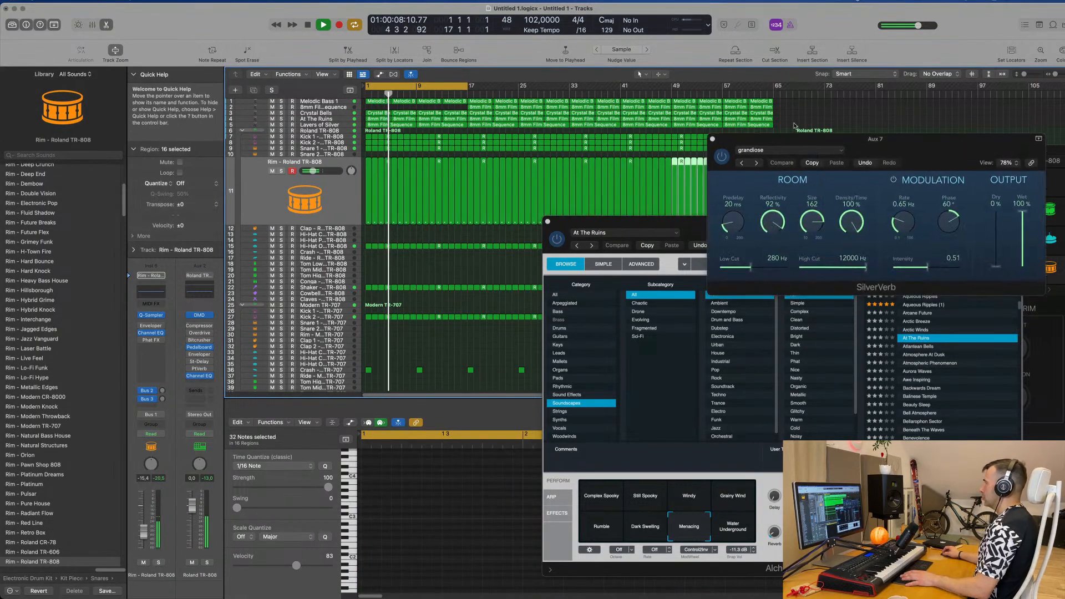
left_click_drag(717, 225, 773, 244)
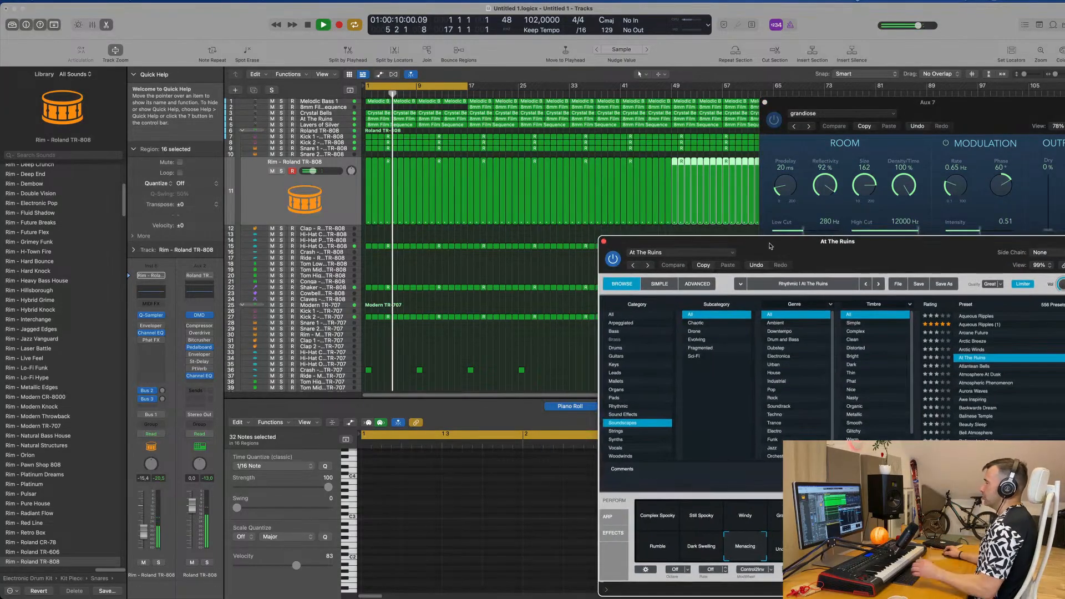
left_click(488, 274)
scroll(474, 274, "down", 2)
left_click(604, 241)
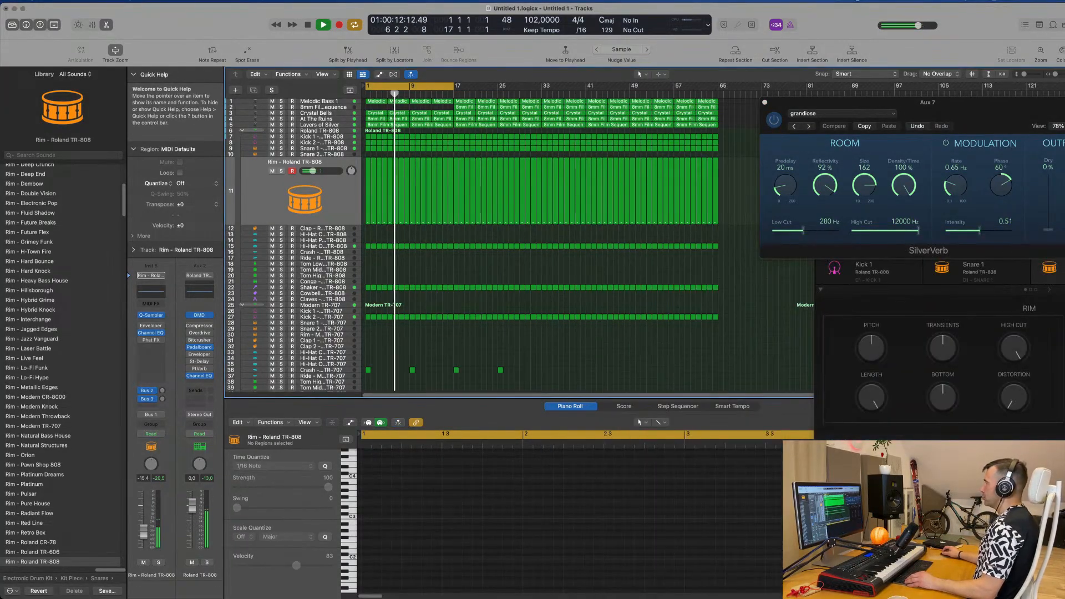
left_click(792, 25)
left_click(799, 26)
left_click(596, 303)
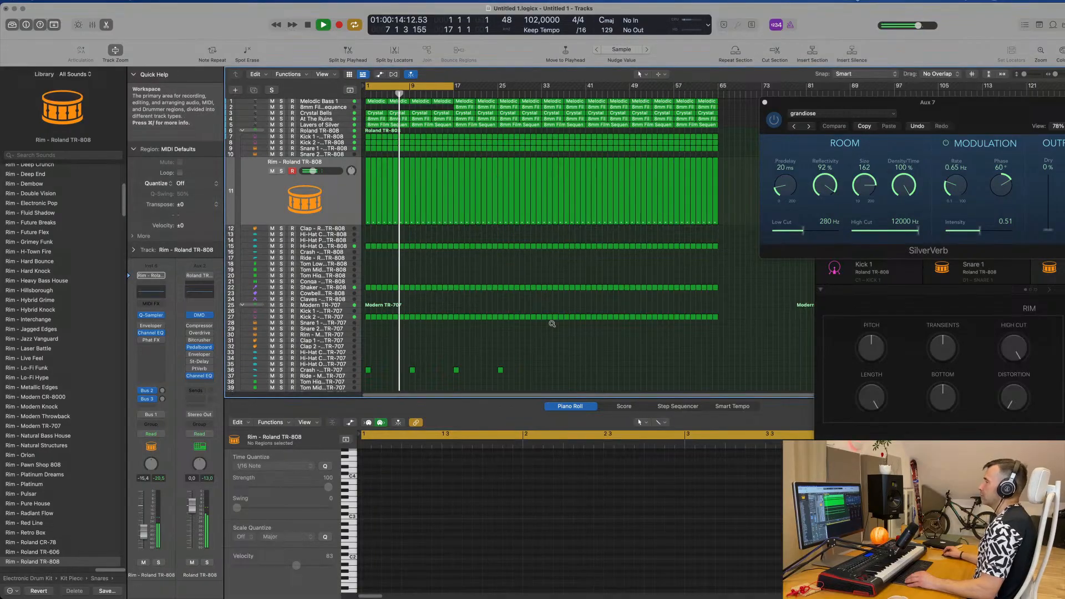
Step: Listen to the looped arrangement with the added rim part and stop playback
scroll(431, 347, "up", 2)
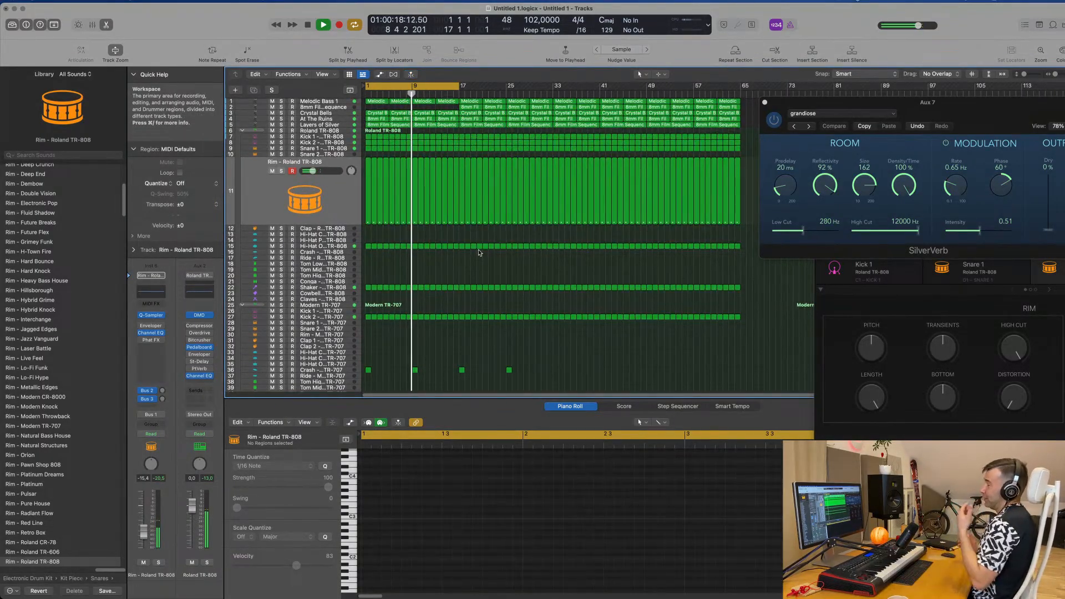
scroll(479, 253, "up", 2)
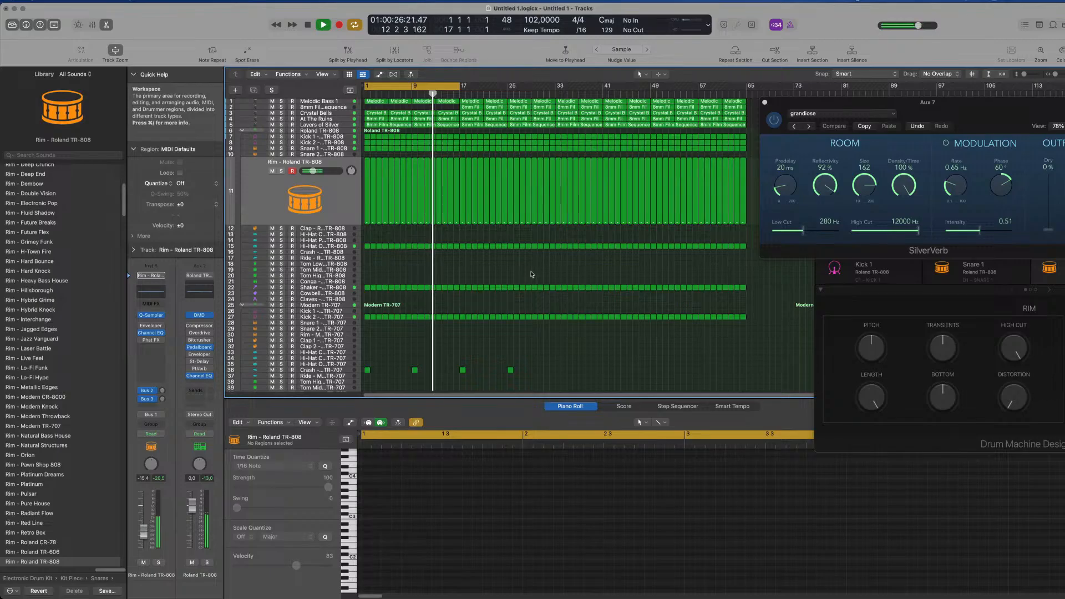
key("space")
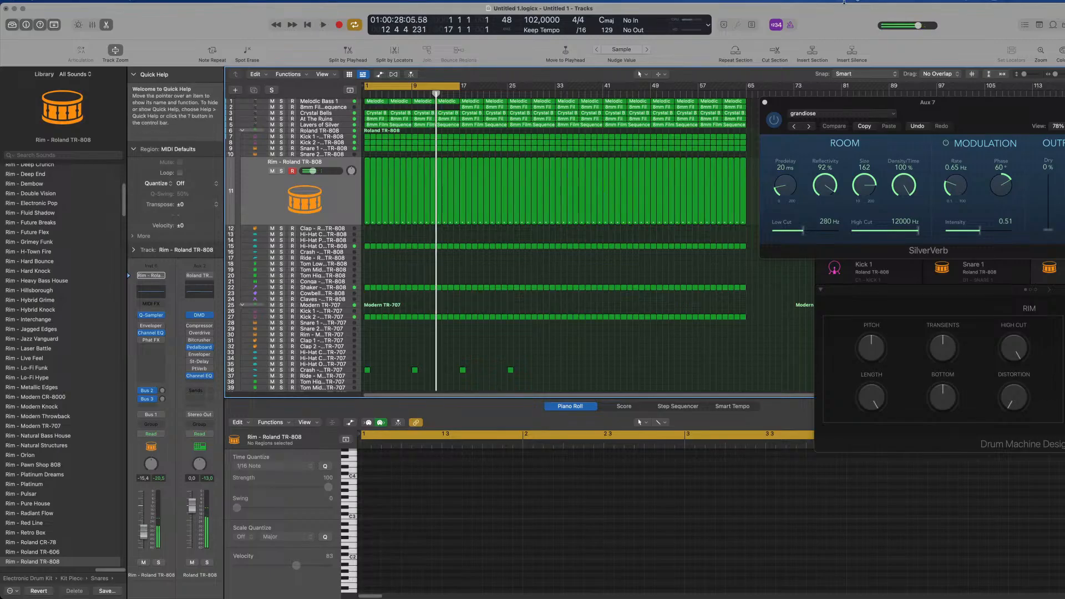
left_click(842, 1)
left_click(848, 26)
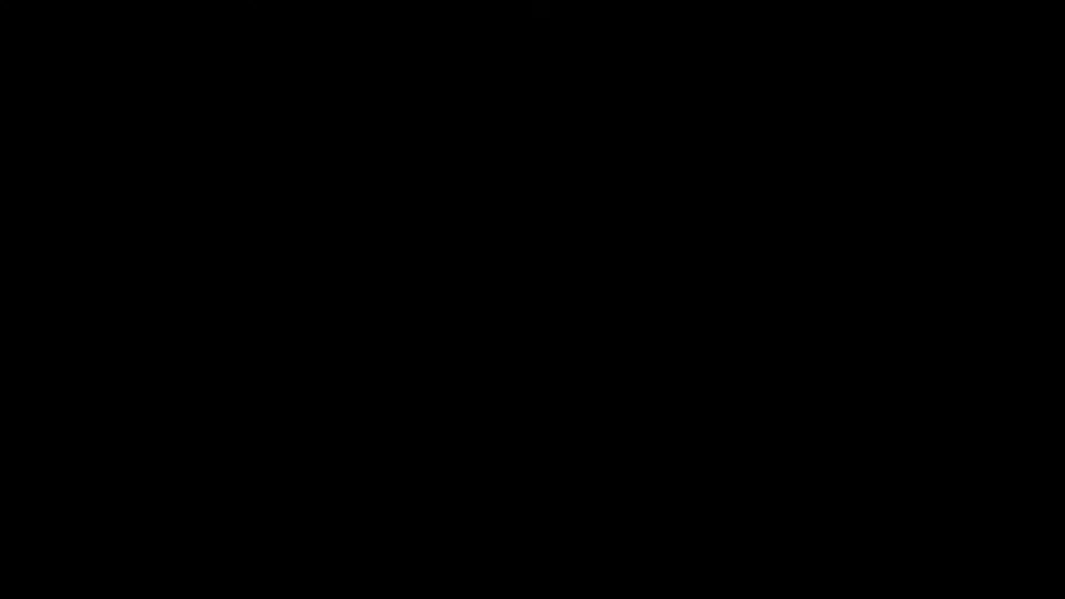